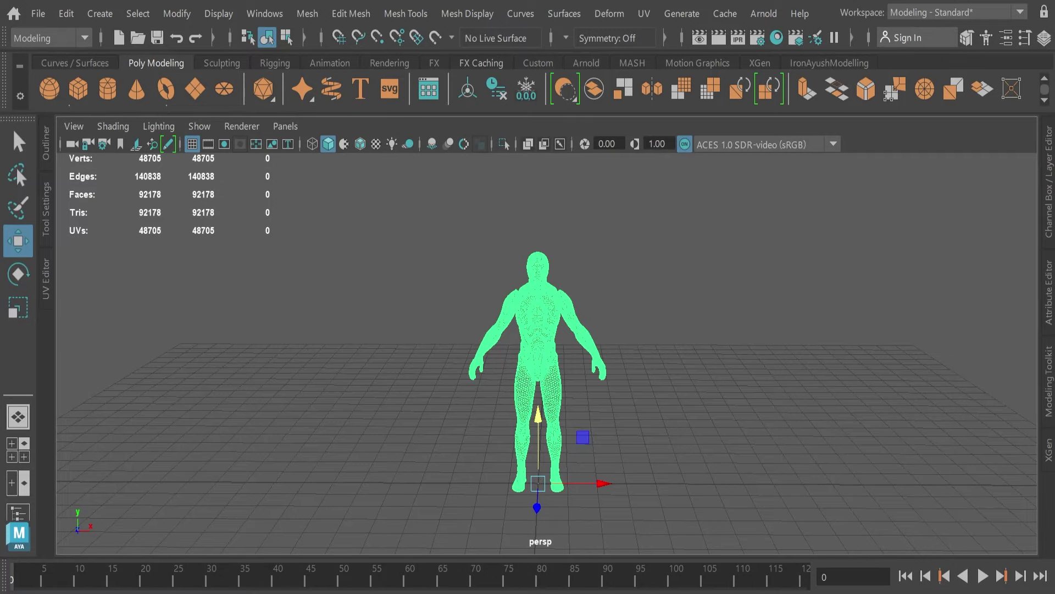
- Add a polygon plane sized 100 by 100 and place it under the character's feet
{"action": "left_click_drag", "start_coordinate": [665, 503], "coordinate": [421, 408], "text": "alt"}
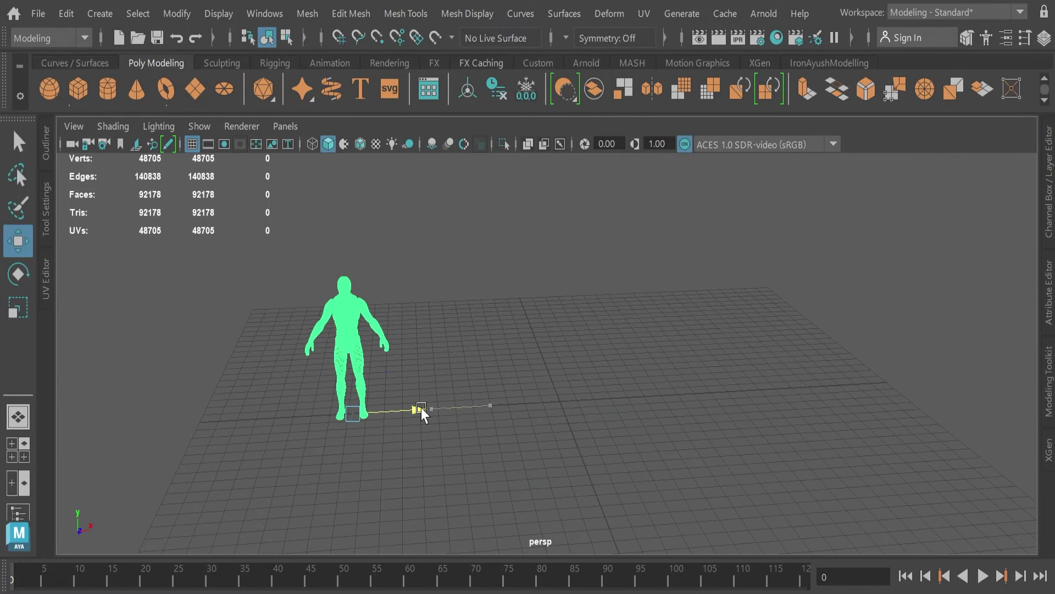
{"action": "left_click", "coordinate": [598, 435]}
{"action": "key", "text": "ctrl+a"}
{"action": "left_click", "coordinate": [962, 177]}
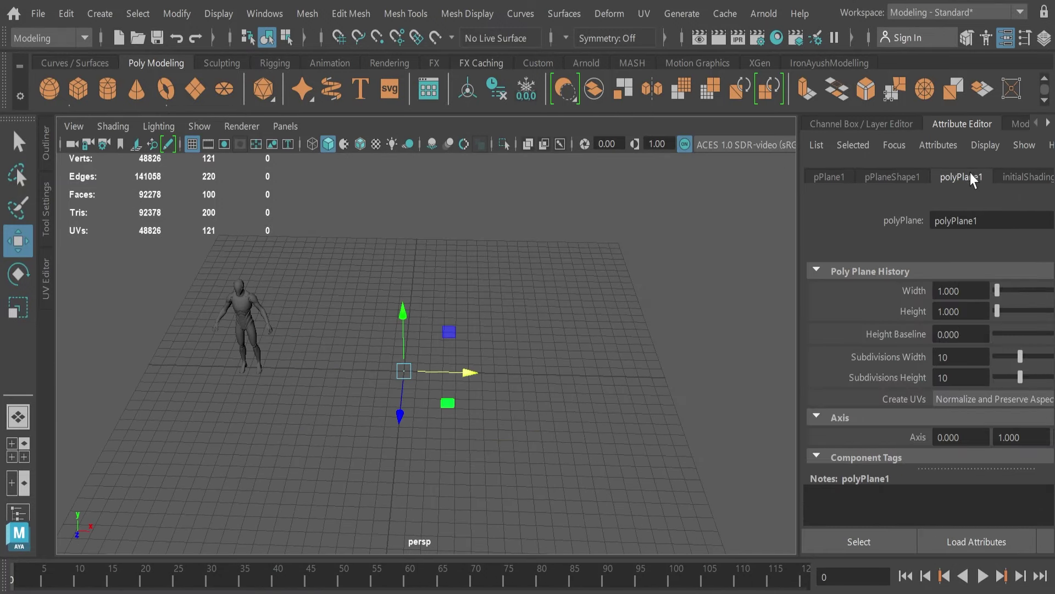
{"action": "left_click_drag", "start_coordinate": [701, 211], "coordinate": [701, 211]}
{"action": "left_click_drag", "start_coordinate": [949, 311], "coordinate": [1008, 311]}
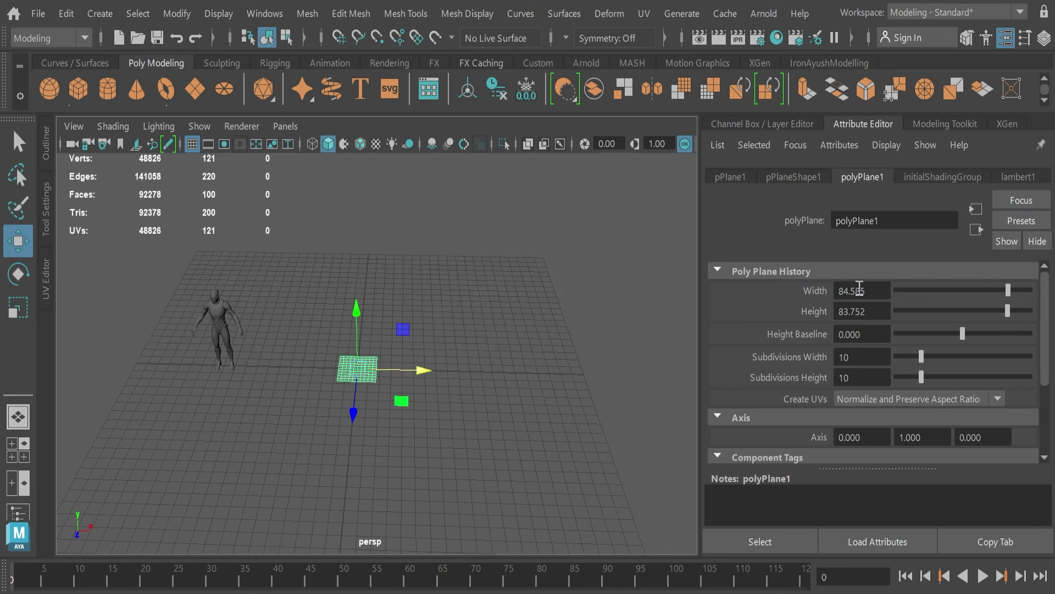
{"action": "left_click_drag", "start_coordinate": [391, 438], "coordinate": [513, 274], "text": "alt"}
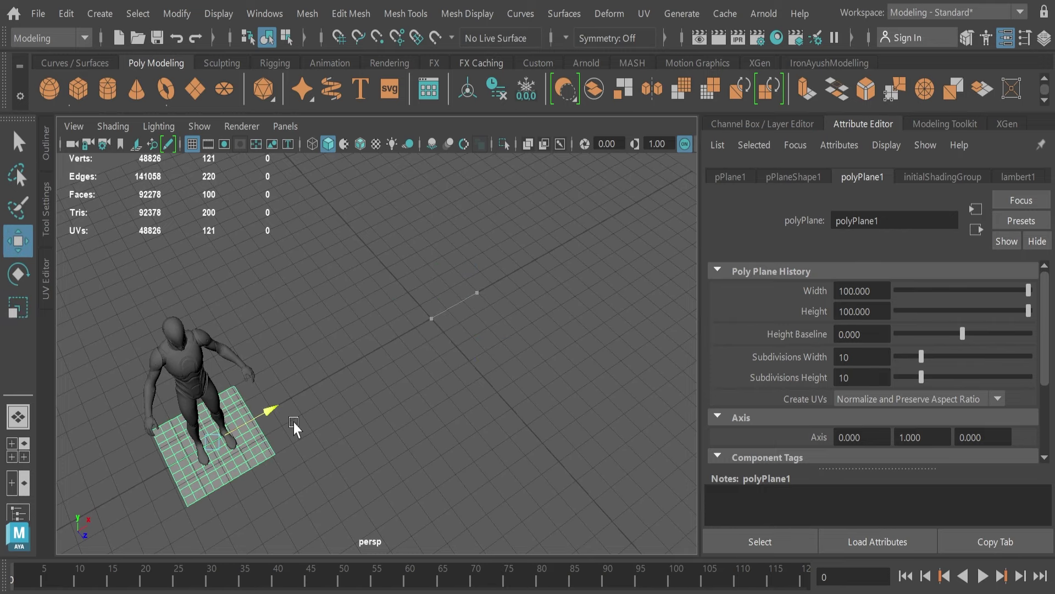
- Extrude a plane edge into a new floor strip and slightly scale its end edges
{"action": "left_click_drag", "start_coordinate": [598, 430], "coordinate": [568, 470], "text": "alt"}
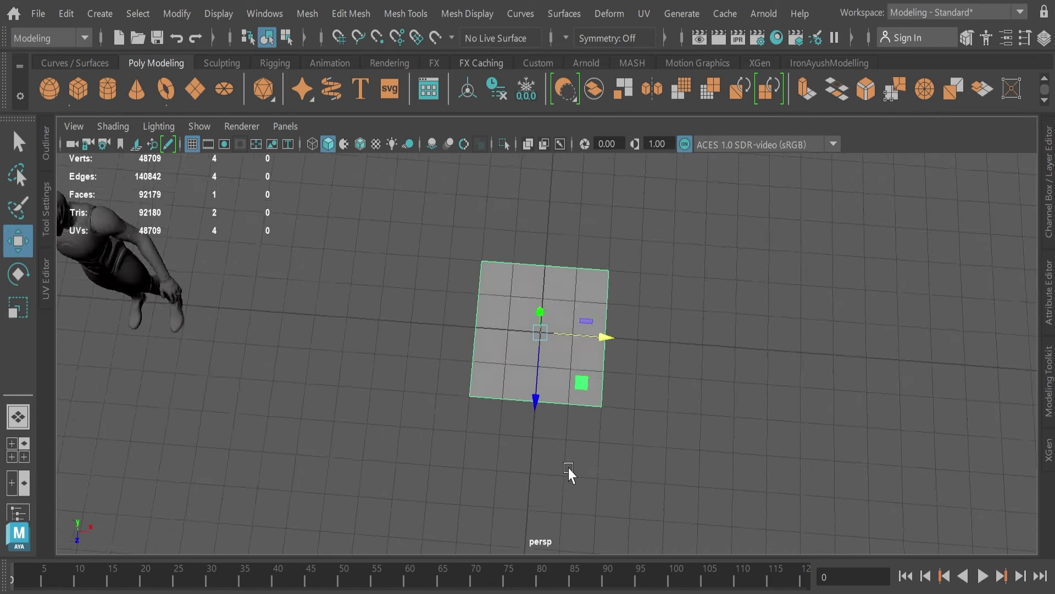
{"action": "left_click_drag", "start_coordinate": [514, 329], "coordinate": [451, 381], "text": "alt"}
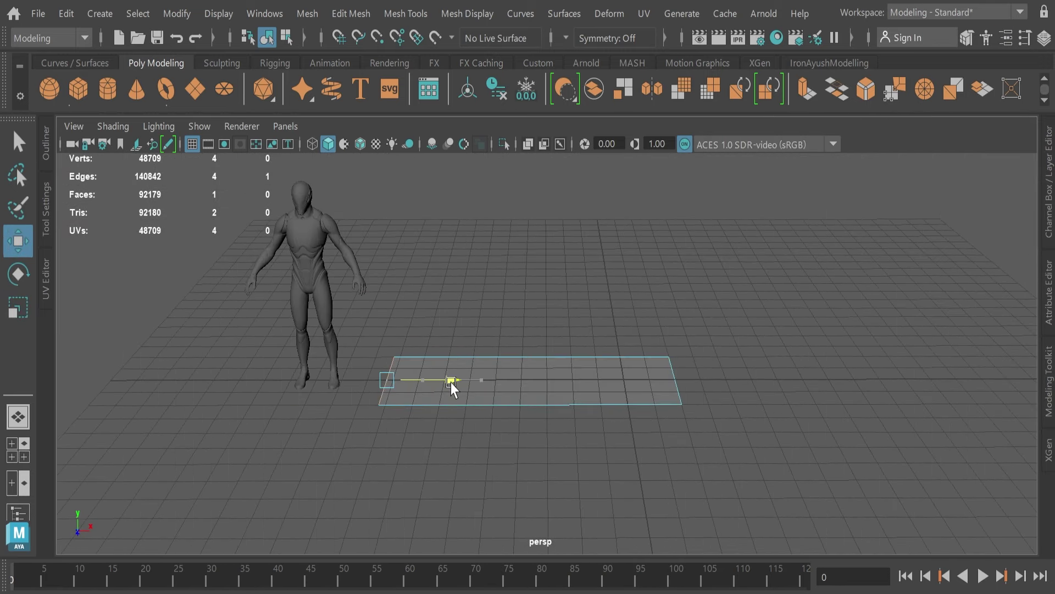
{"action": "left_click_drag", "start_coordinate": [602, 370], "coordinate": [824, 367], "text": "shift"}
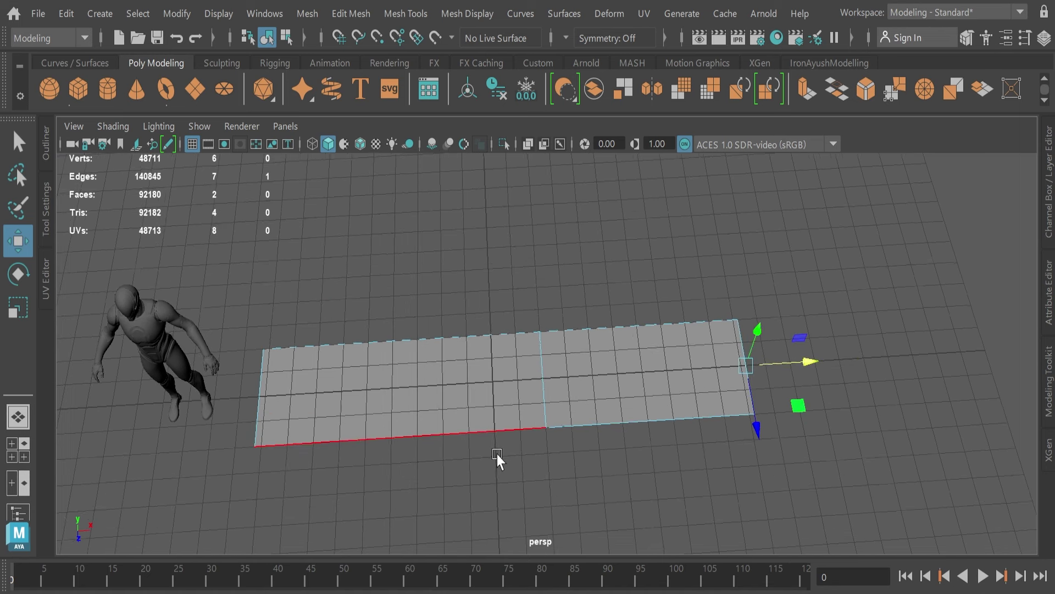
{"action": "left_click", "coordinate": [801, 313], "text": "shift"}
{"action": "key", "text": "r"}
{"action": "mouse_move", "coordinate": [610, 329]}
{"action": "left_mouse_down"}
{"action": "mouse_move", "coordinate": [608, 450]}
{"action": "mouse_move", "coordinate": [578, 314]}
{"action": "mouse_move", "coordinate": [641, 358]}
{"action": "left_mouse_up"}
{"action": "key", "text": "w"}
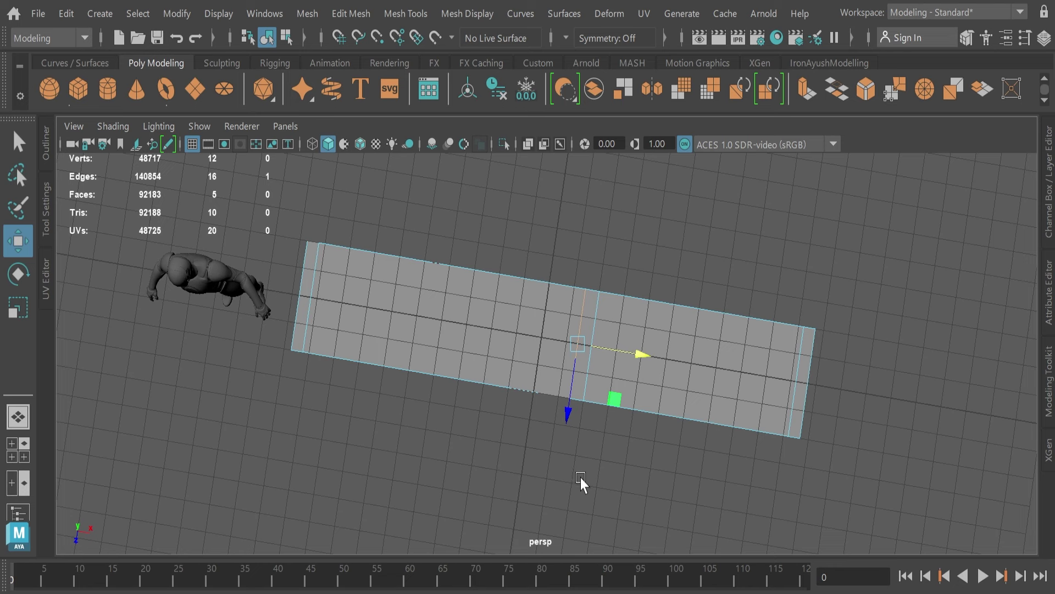
- Extrude the right section's bottom edges downward to form the L's second arm
{"action": "left_click", "coordinate": [365, 325]}
{"action": "key", "text": "ctrl+e"}
{"action": "key", "text": "ctrl+z"}
{"action": "mouse_move", "coordinate": [365, 325]}
{"action": "left_mouse_down", "text": "alt"}
{"action": "mouse_move", "coordinate": [556, 473]}
{"action": "mouse_move", "coordinate": [628, 396]}
{"action": "mouse_move", "coordinate": [575, 368]}
{"action": "left_mouse_up", "text": "alt"}
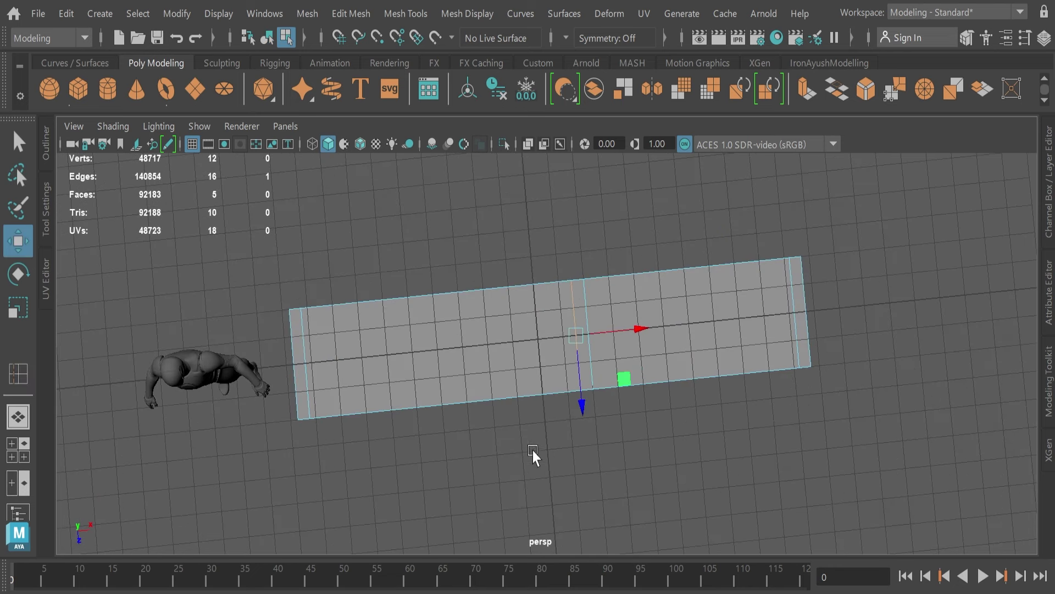
{"action": "mouse_move", "coordinate": [533, 450]}
{"action": "left_mouse_down", "text": "alt"}
{"action": "mouse_move", "coordinate": [592, 310]}
{"action": "mouse_move", "coordinate": [497, 432]}
{"action": "mouse_move", "coordinate": [501, 423]}
{"action": "left_mouse_up", "text": "alt"}
{"action": "left_click", "coordinate": [497, 432]}
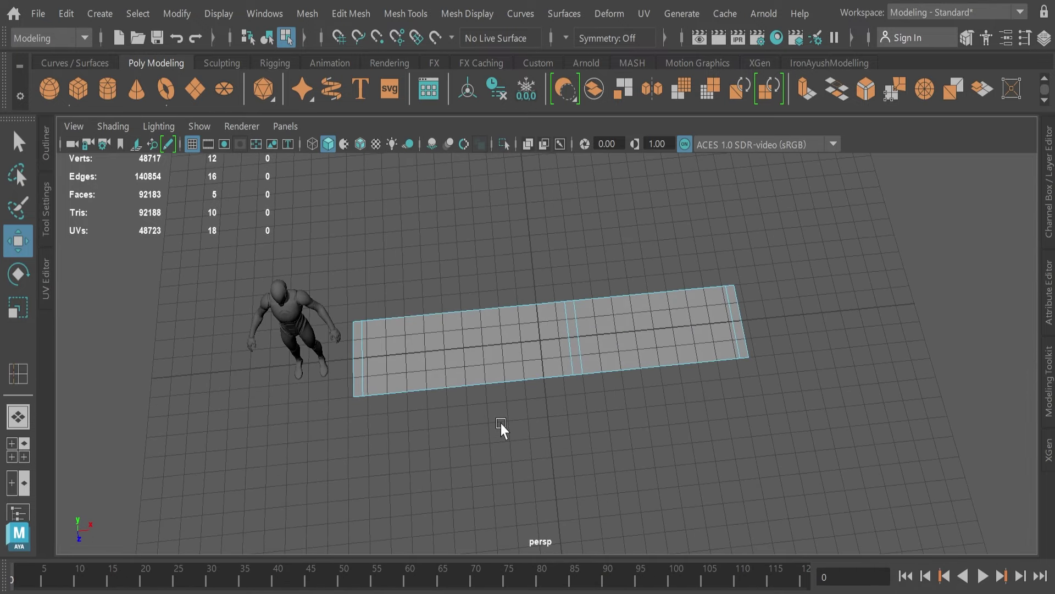
{"action": "left_click", "coordinate": [657, 362]}
{"action": "key", "text": "ctrl+e"}
{"action": "left_click_drag", "start_coordinate": [670, 430], "coordinate": [684, 492]}
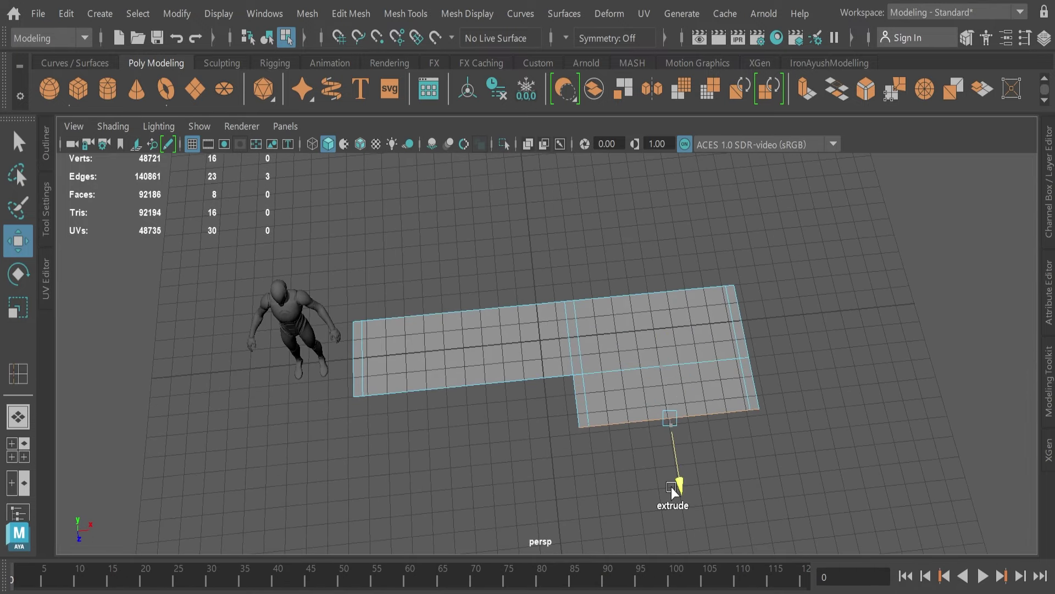
{"action": "mouse_move", "coordinate": [511, 421]}
{"action": "left_mouse_down", "text": "alt"}
{"action": "mouse_move", "coordinate": [503, 442]}
{"action": "mouse_move", "coordinate": [467, 454]}
{"action": "left_mouse_up", "text": "alt"}
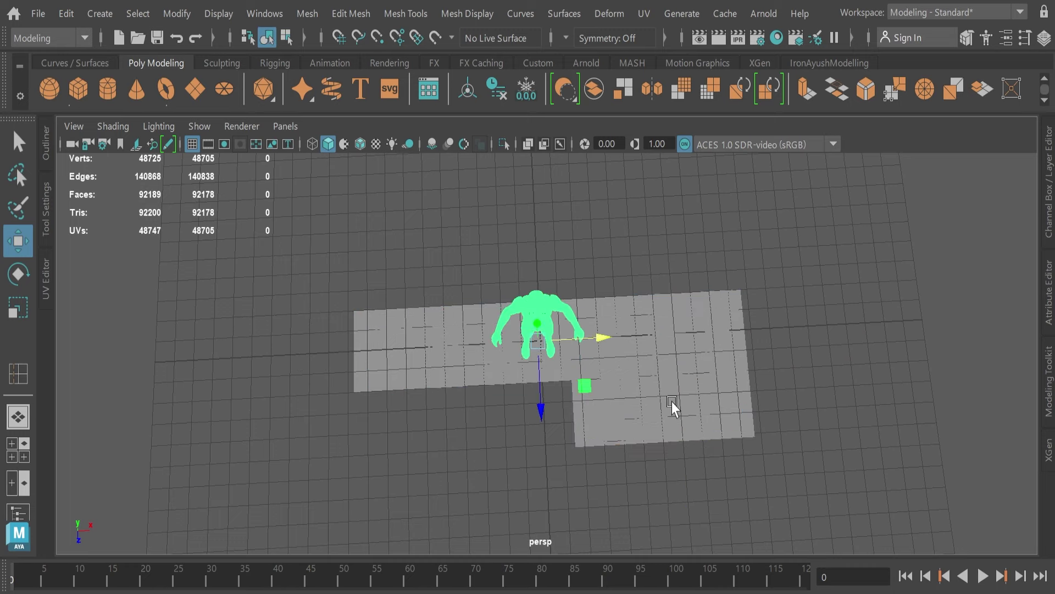
- Extrude another floor edge and adjust the character figure's rotation
{"action": "left_click", "coordinate": [506, 381]}
{"action": "key", "text": "ctrl+e"}
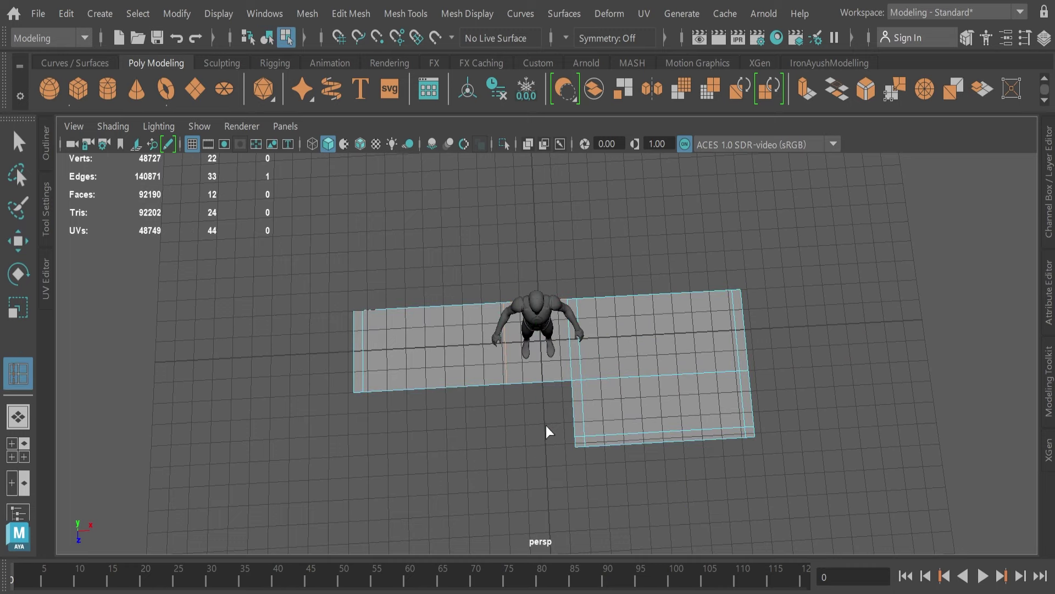
{"action": "mouse_move", "coordinate": [545, 426]}
{"action": "left_mouse_down", "text": "alt"}
{"action": "mouse_move", "coordinate": [535, 451]}
{"action": "mouse_move", "coordinate": [562, 493]}
{"action": "mouse_move", "coordinate": [438, 352]}
{"action": "left_mouse_up", "text": "alt"}
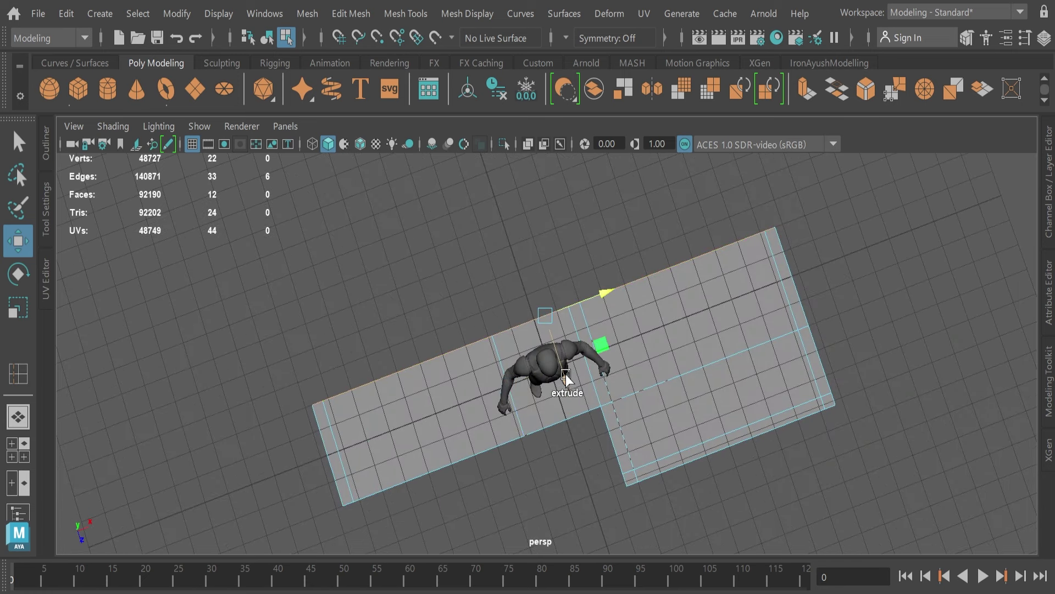
{"action": "key", "text": "F8"}
{"action": "left_click", "coordinate": [558, 354]}
{"action": "key", "text": "e"}
{"action": "left_click", "coordinate": [1047, 178]}
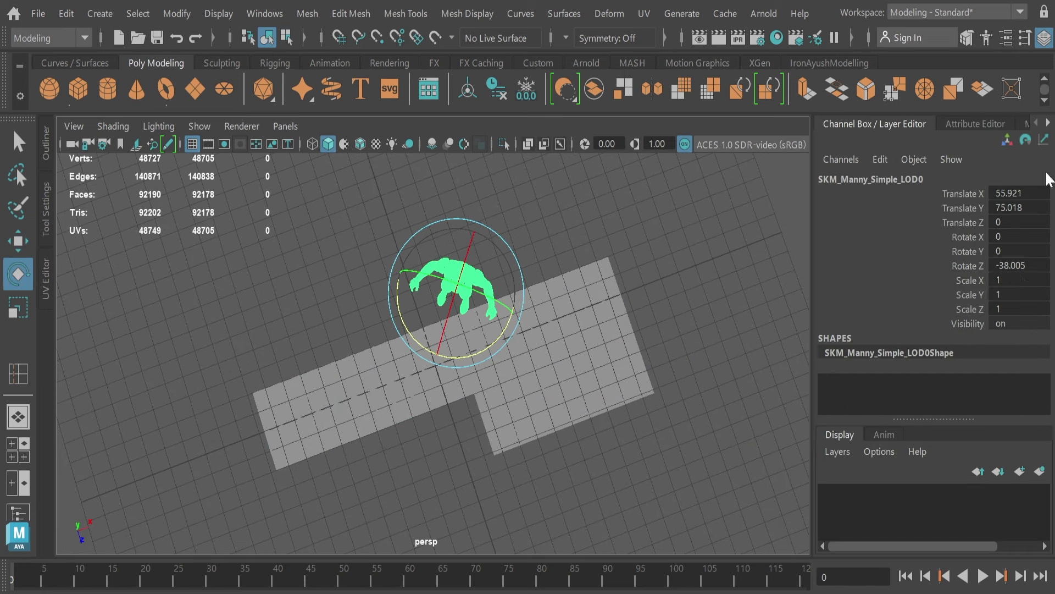
{"action": "key", "text": "ctrl+shift+a"}
{"action": "key", "text": "w"}
- Extend the floor edge further toward the character with another extrusion
{"action": "left_click", "coordinate": [565, 341]}
{"action": "left_click_drag", "start_coordinate": [565, 341], "coordinate": [456, 344], "text": "alt"}
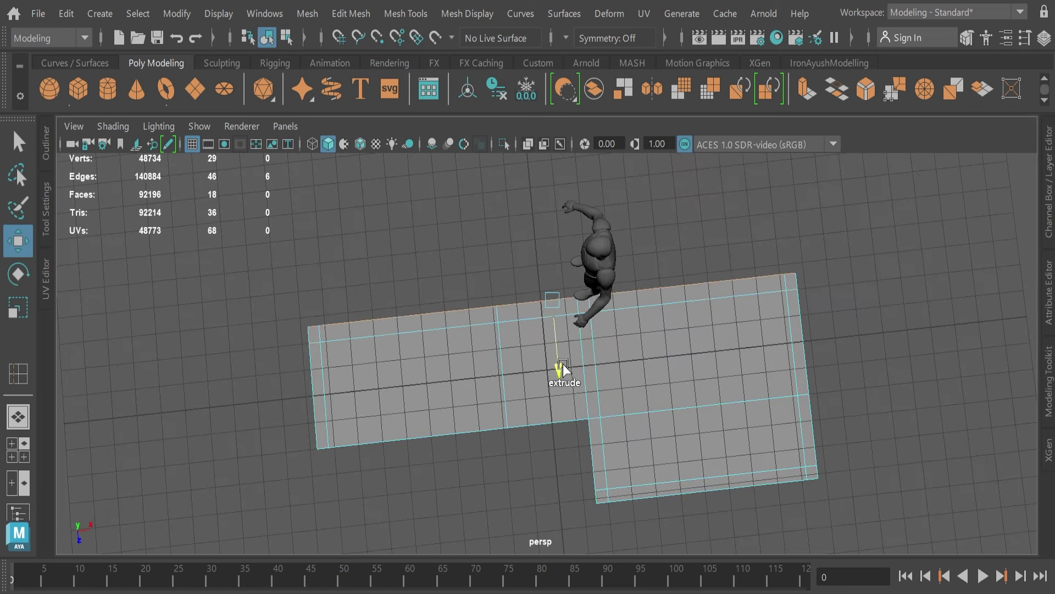
{"action": "left_click_drag", "start_coordinate": [563, 363], "coordinate": [556, 300]}
{"action": "key", "text": "ctrl+z"}
{"action": "key", "text": "ctrl+z"}
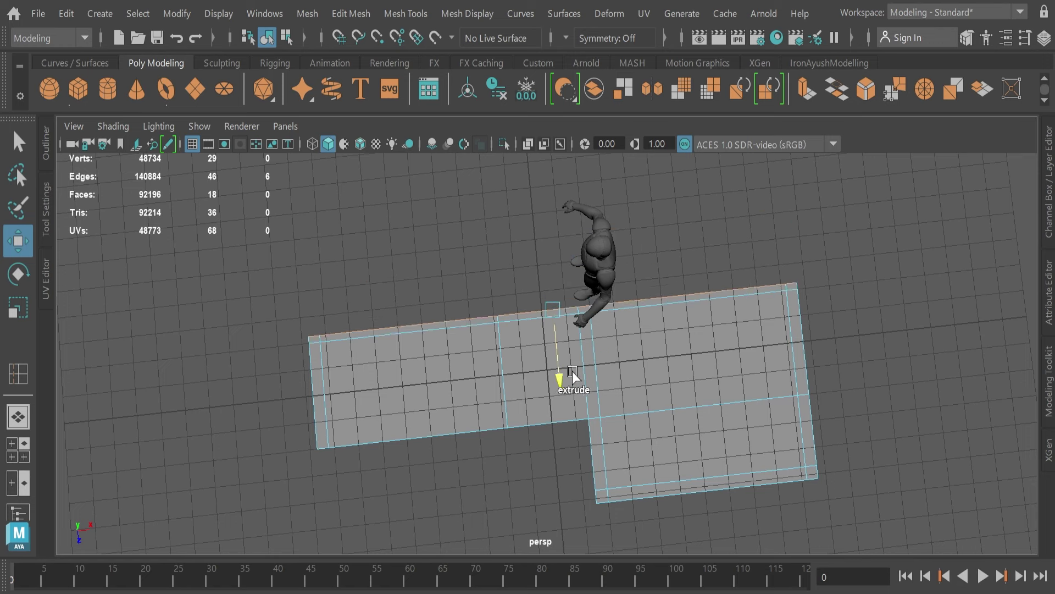
{"action": "mouse_move", "coordinate": [573, 371]}
{"action": "left_mouse_down"}
{"action": "mouse_move", "coordinate": [533, 292]}
{"action": "mouse_move", "coordinate": [549, 288]}
{"action": "mouse_move", "coordinate": [478, 282]}
{"action": "mouse_move", "coordinate": [518, 403]}
{"action": "mouse_move", "coordinate": [586, 360]}
{"action": "mouse_move", "coordinate": [512, 311]}
{"action": "left_mouse_up"}
{"action": "key", "text": "ctrl+e"}
{"action": "left_click", "coordinate": [602, 345]}
{"action": "mouse_move", "coordinate": [683, 469]}
{"action": "left_mouse_down", "text": "alt"}
{"action": "mouse_move", "coordinate": [602, 345]}
{"action": "mouse_move", "coordinate": [483, 509]}
{"action": "left_mouse_up", "text": "alt"}
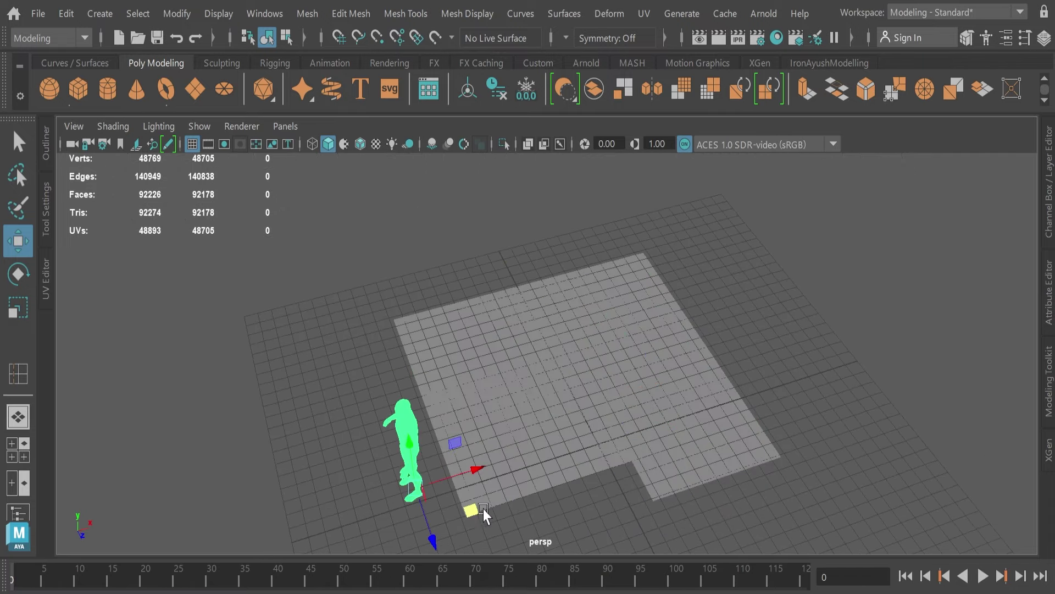
- Select all the floor's faces and extrude them downward into a thick slab
{"action": "key", "text": "e"}
{"action": "key", "text": "ctrl+a"}
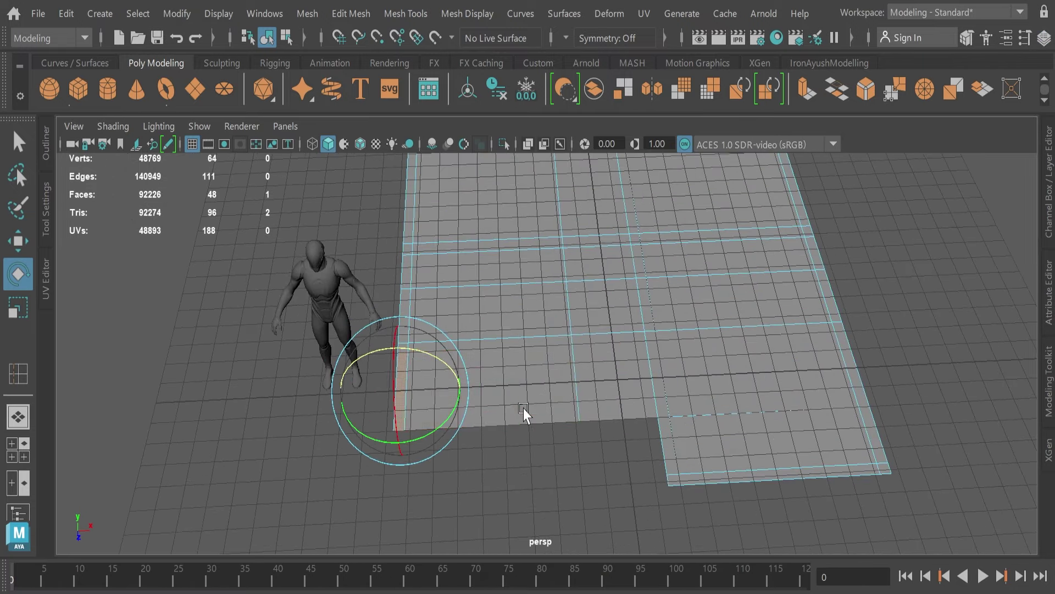
{"action": "key", "text": "ctrl+z"}
{"action": "mouse_move", "coordinate": [580, 474]}
{"action": "left_mouse_down", "text": "alt"}
{"action": "mouse_move", "coordinate": [500, 306]}
{"action": "mouse_move", "coordinate": [577, 385]}
{"action": "mouse_move", "coordinate": [591, 272]}
{"action": "mouse_move", "coordinate": [571, 479]}
{"action": "left_mouse_up", "text": "alt"}
{"action": "key", "text": "w"}
{"action": "key", "text": "ctrl+e"}
{"action": "scroll", "coordinate": [571, 478], "scroll_direction": "up", "scroll_amount": 3}
- Select the slab's side and rim faces, then inspect the slab from several angles
{"action": "left_click", "coordinate": [329, 429]}
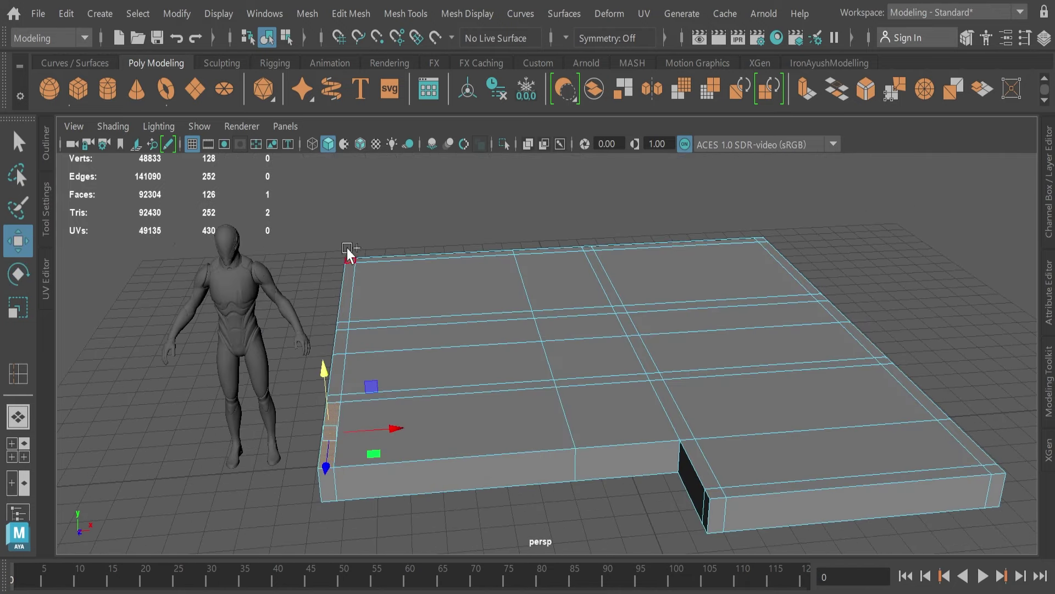
{"action": "double_click", "coordinate": [992, 461], "text": "shift"}
{"action": "left_click_drag", "start_coordinate": [635, 343], "coordinate": [640, 316], "text": "alt"}
{"action": "scroll", "coordinate": [640, 316], "scroll_direction": "up", "scroll_amount": 3}
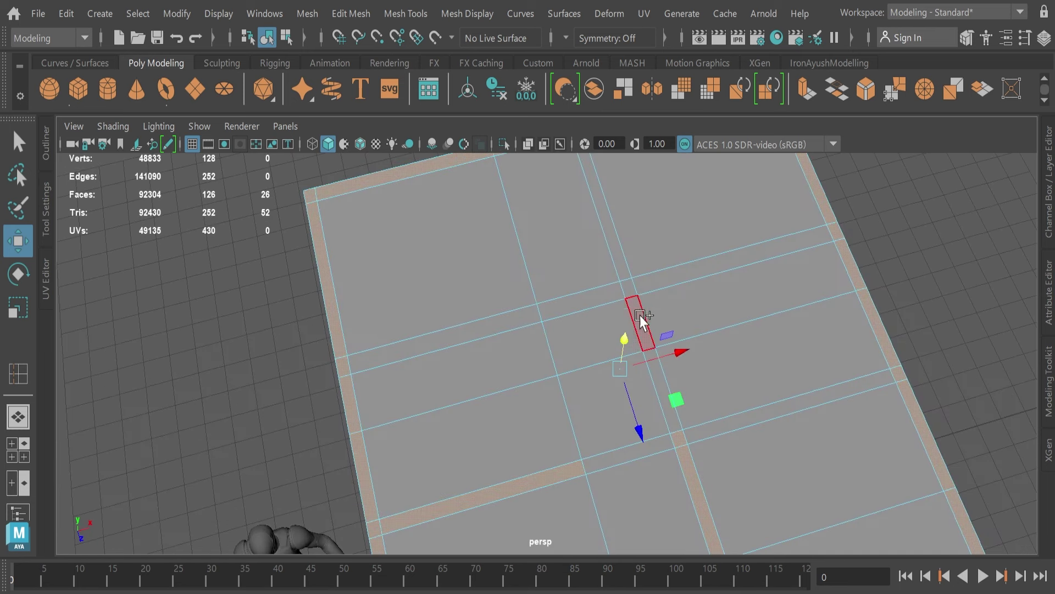
{"action": "left_click_drag", "start_coordinate": [754, 246], "coordinate": [651, 305], "text": "alt"}
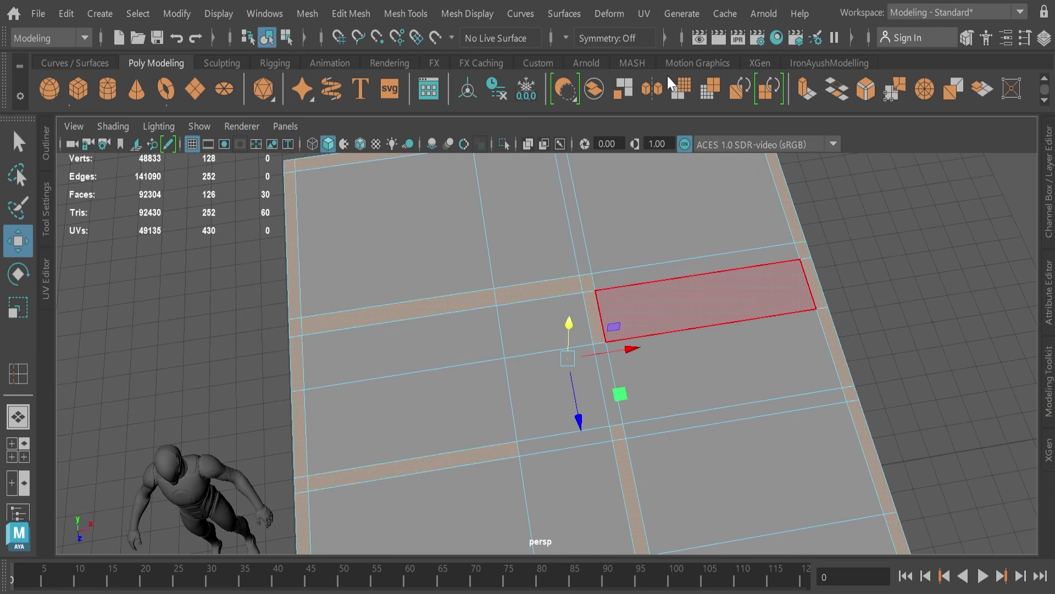
{"action": "scroll", "coordinate": [672, 347], "scroll_direction": "down", "scroll_amount": 2}
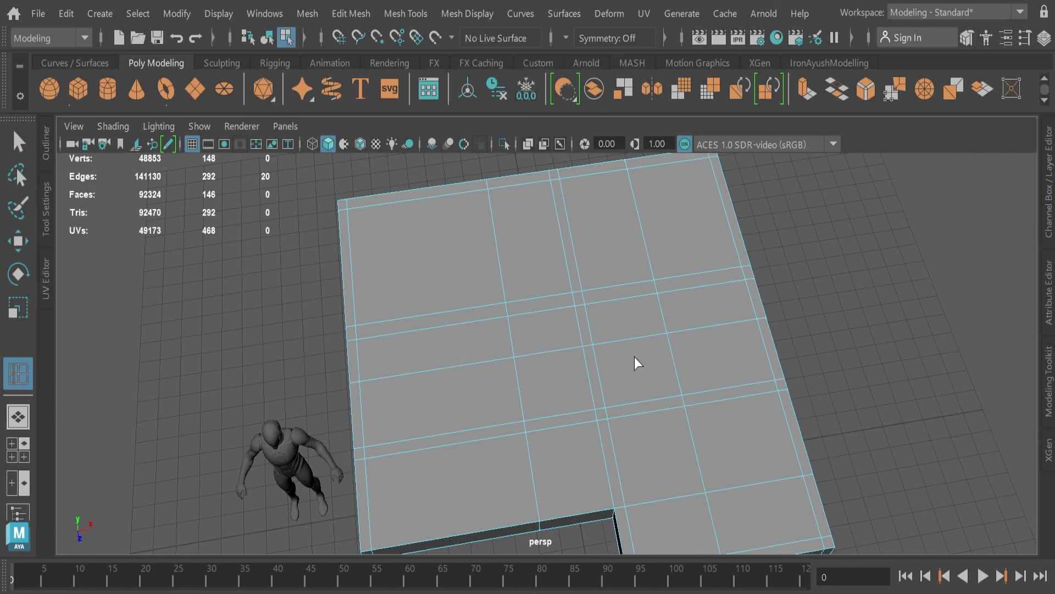
{"action": "left_click_drag", "start_coordinate": [634, 357], "coordinate": [636, 348], "text": "alt"}
{"action": "right_click_drag", "start_coordinate": [636, 348], "coordinate": [596, 275]}
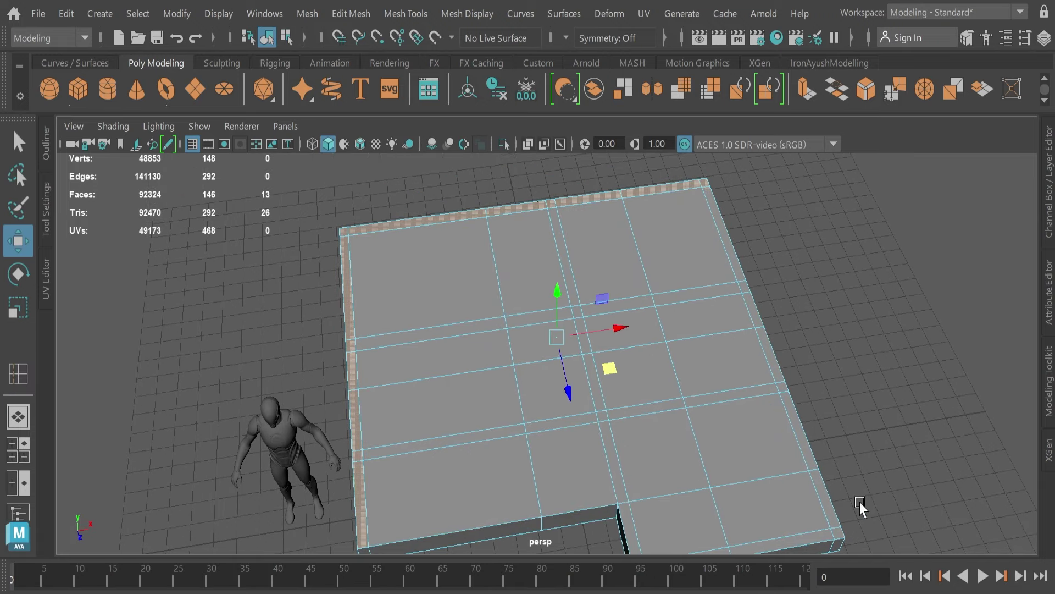
{"action": "left_click_drag", "start_coordinate": [860, 509], "coordinate": [632, 488], "text": "alt"}
{"action": "mouse_move", "coordinate": [685, 257]}
{"action": "left_mouse_down", "text": "alt"}
{"action": "mouse_move", "coordinate": [581, 384]}
{"action": "mouse_move", "coordinate": [496, 19]}
{"action": "left_mouse_up", "text": "alt"}
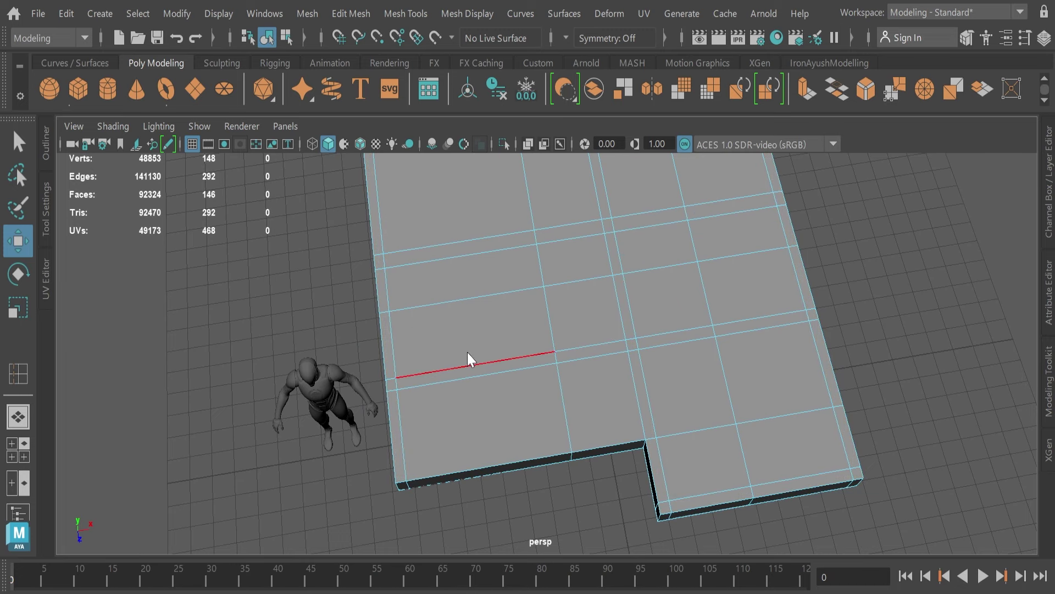
- Select the wall-strip face loop around the slab outline and extrude it upward into low walls
{"action": "middle_click_drag", "start_coordinate": [510, 380], "coordinate": [645, 412], "text": "alt"}
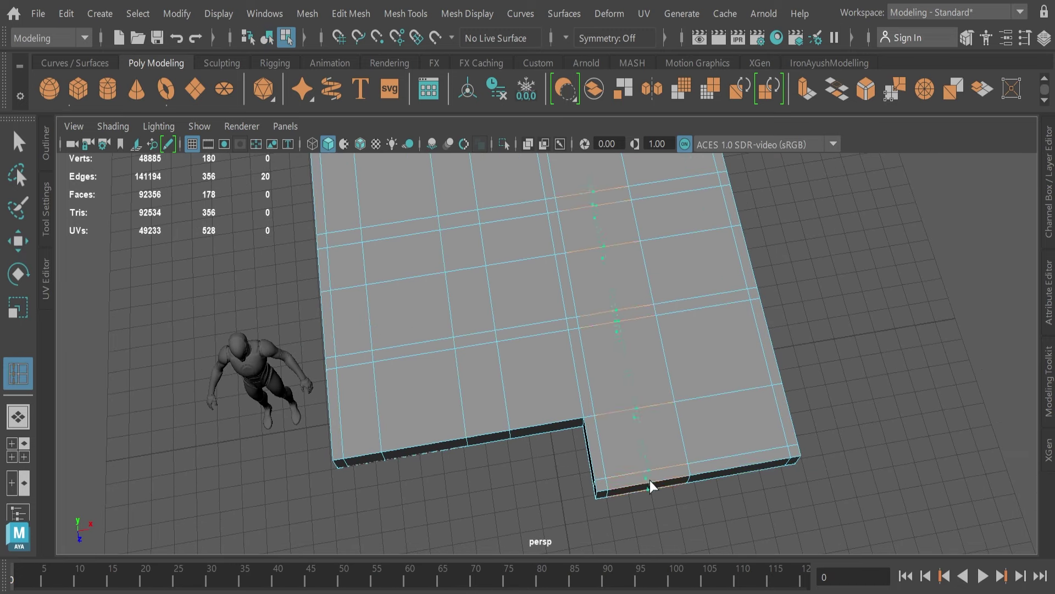
{"action": "left_click_drag", "start_coordinate": [569, 464], "coordinate": [522, 405], "text": "alt"}
{"action": "double_click", "coordinate": [707, 421]}
{"action": "key", "text": "w"}
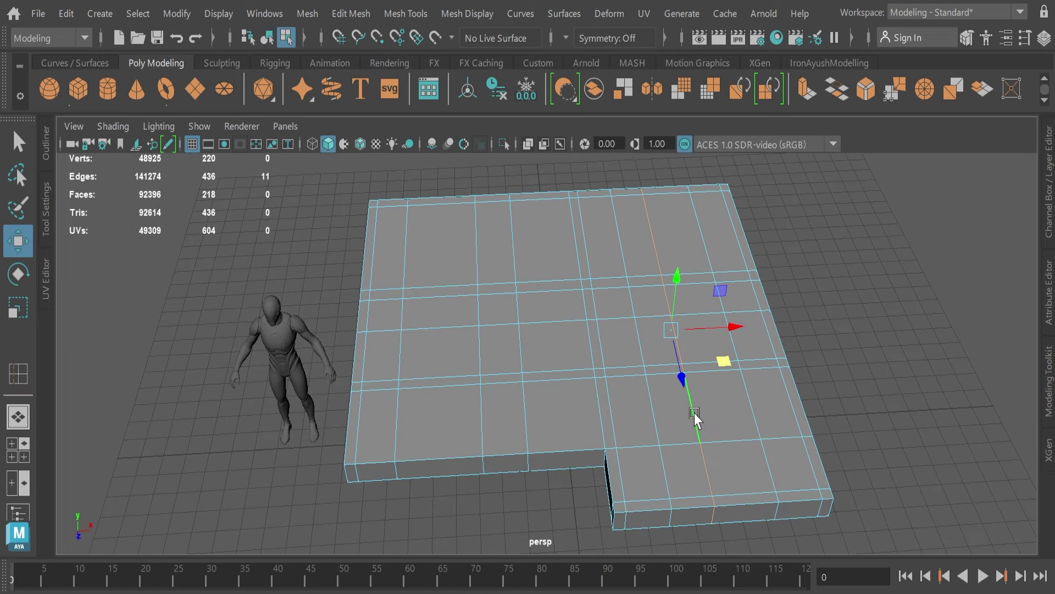
{"action": "mouse_move", "coordinate": [695, 417]}
{"action": "left_mouse_down", "text": "alt"}
{"action": "mouse_move", "coordinate": [456, 165]}
{"action": "mouse_move", "coordinate": [668, 188]}
{"action": "left_mouse_up", "text": "alt"}
{"action": "key", "text": "ctrl+F11"}
{"action": "mouse_move", "coordinate": [850, 516]}
{"action": "left_mouse_down", "text": "alt"}
{"action": "mouse_move", "coordinate": [397, 364]}
{"action": "mouse_move", "coordinate": [685, 446]}
{"action": "mouse_move", "coordinate": [581, 502]}
{"action": "left_mouse_up", "text": "alt"}
{"action": "double_click", "coordinate": [397, 364], "text": "shift"}
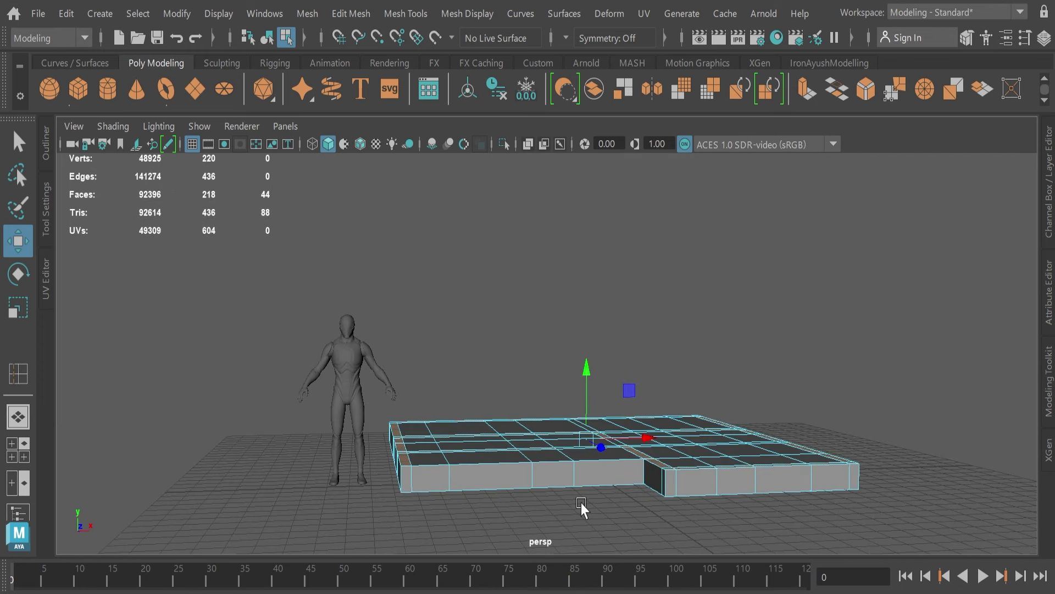
{"action": "key", "text": "ctrl+e"}
{"action": "mouse_move", "coordinate": [586, 385]}
{"action": "left_mouse_down"}
{"action": "mouse_move", "coordinate": [584, 325]}
{"action": "mouse_move", "coordinate": [558, 459]}
{"action": "left_mouse_up"}
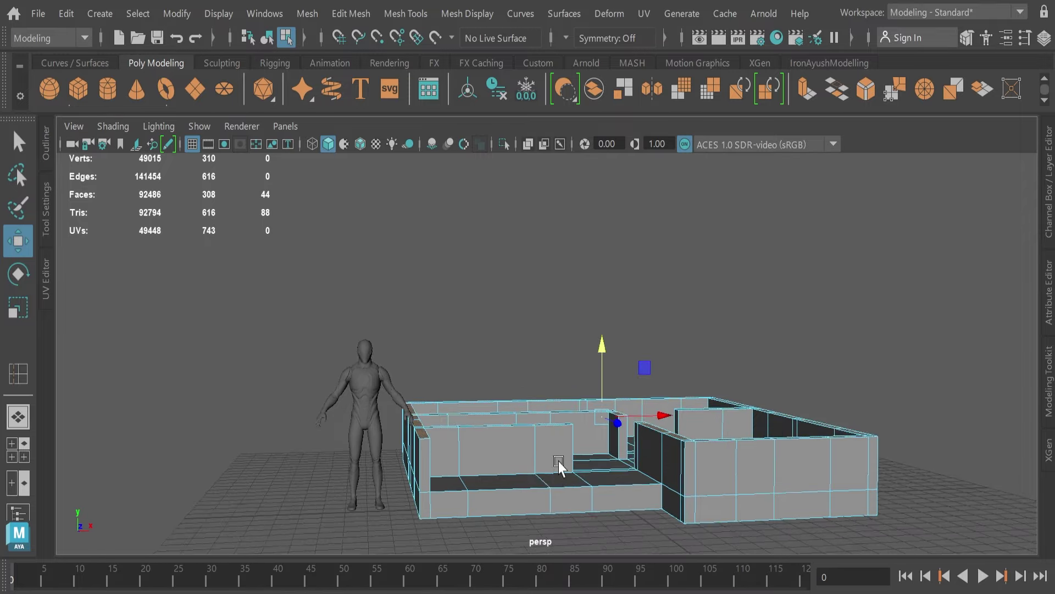
- Extrude the wall-top faces twice, raising the walls well above the reference figure
{"action": "left_click", "coordinate": [379, 483]}
{"action": "left_click", "coordinate": [510, 424]}
{"action": "left_click_drag", "start_coordinate": [510, 424], "coordinate": [685, 414], "text": "alt"}
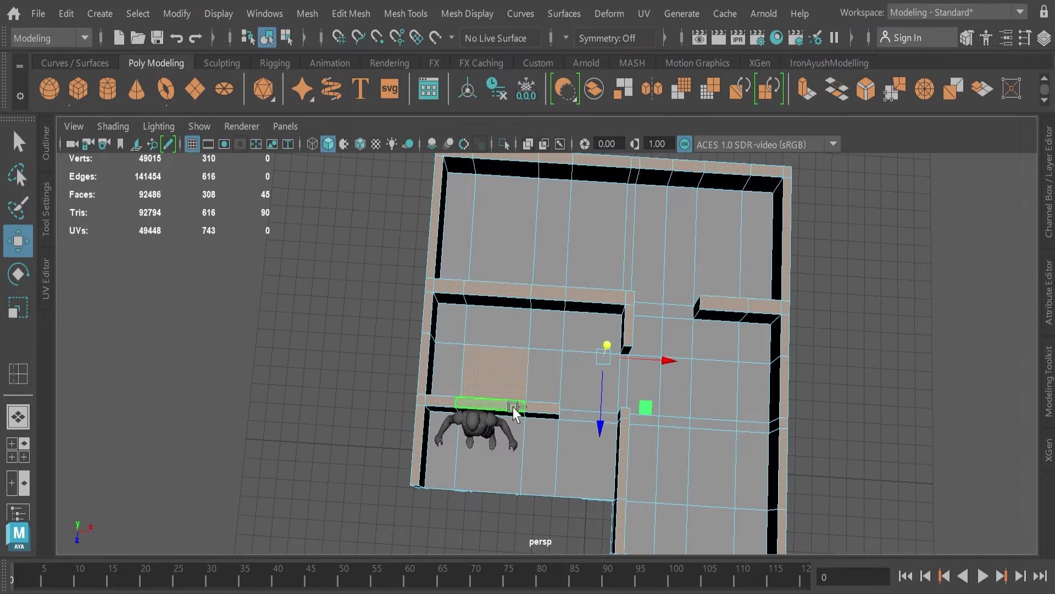
{"action": "key", "text": "ctrl+e"}
{"action": "left_click_drag", "start_coordinate": [556, 291], "coordinate": [541, 209]}
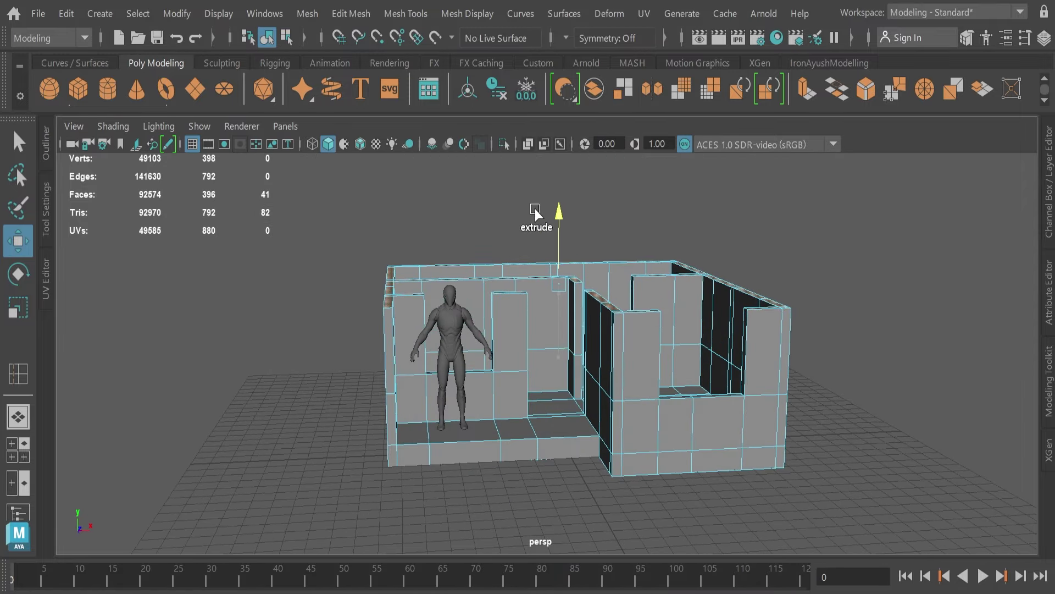
{"action": "left_click_drag", "start_coordinate": [539, 377], "coordinate": [546, 381], "text": "alt"}
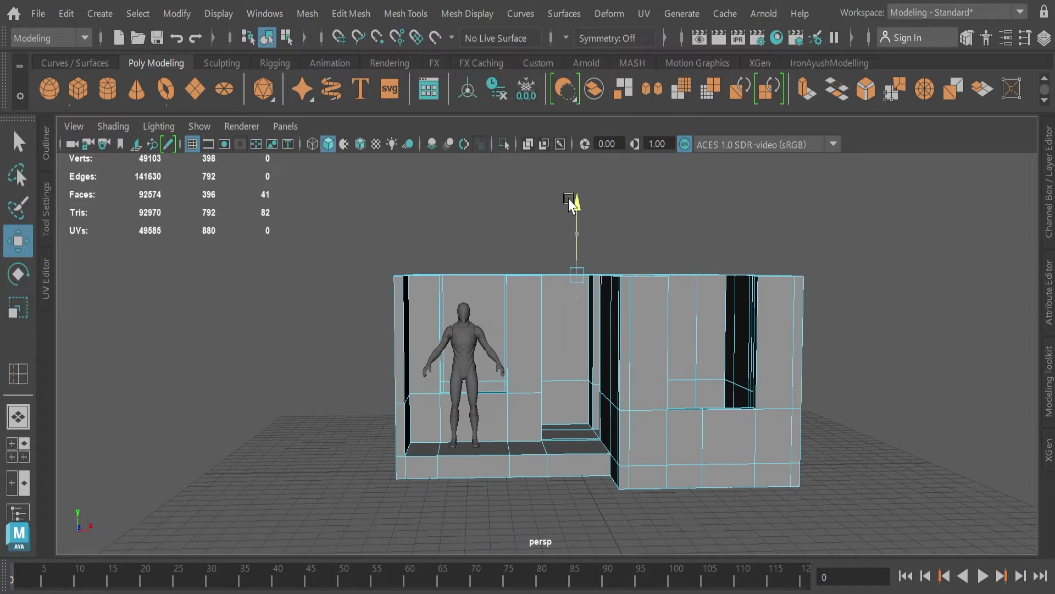
{"action": "key", "text": "ctrl+e"}
{"action": "left_click_drag", "start_coordinate": [560, 213], "coordinate": [506, 330], "text": "alt"}
{"action": "mouse_move", "coordinate": [528, 231]}
{"action": "left_mouse_down"}
{"action": "mouse_move", "coordinate": [529, 217]}
{"action": "mouse_move", "coordinate": [436, 302]}
{"action": "mouse_move", "coordinate": [494, 294]}
{"action": "left_mouse_up"}
{"action": "right_click_drag", "start_coordinate": [494, 295], "coordinate": [648, 295], "text": "shift"}
- Bridge the facing faces to close the gap above the doorway with a lintel panel
{"action": "left_click_drag", "start_coordinate": [649, 295], "coordinate": [571, 423], "text": "alt"}
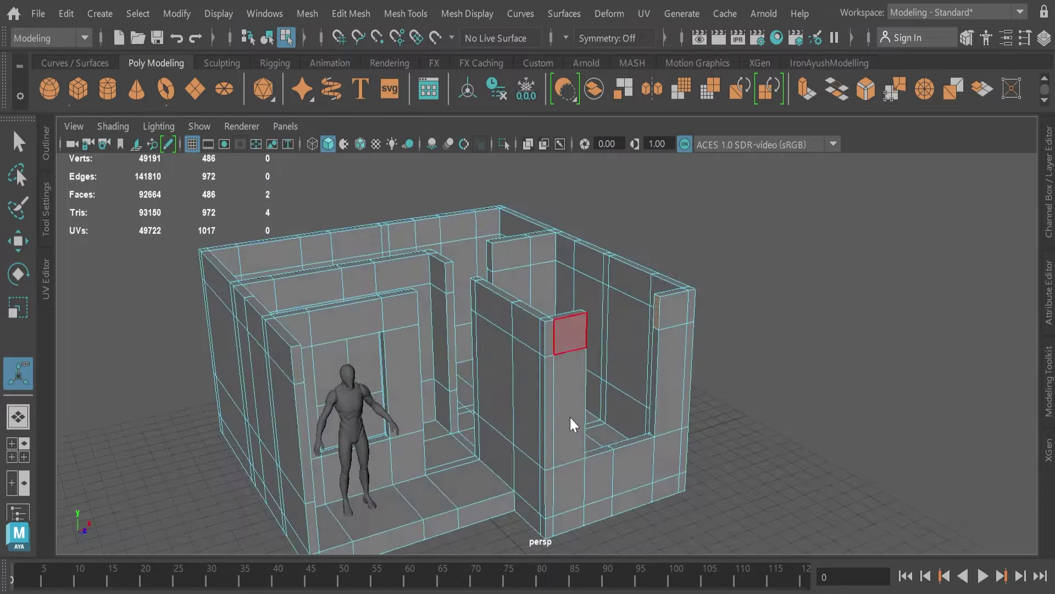
{"action": "right_click_drag", "start_coordinate": [571, 425], "coordinate": [534, 352], "text": "shift"}
{"action": "mouse_move", "coordinate": [534, 352]}
{"action": "left_mouse_down", "text": "alt"}
{"action": "mouse_move", "coordinate": [492, 308]}
{"action": "mouse_move", "coordinate": [401, 325]}
{"action": "mouse_move", "coordinate": [728, 316]}
{"action": "mouse_move", "coordinate": [489, 435]}
{"action": "mouse_move", "coordinate": [509, 381]}
{"action": "mouse_move", "coordinate": [431, 353]}
{"action": "left_mouse_up", "text": "alt"}
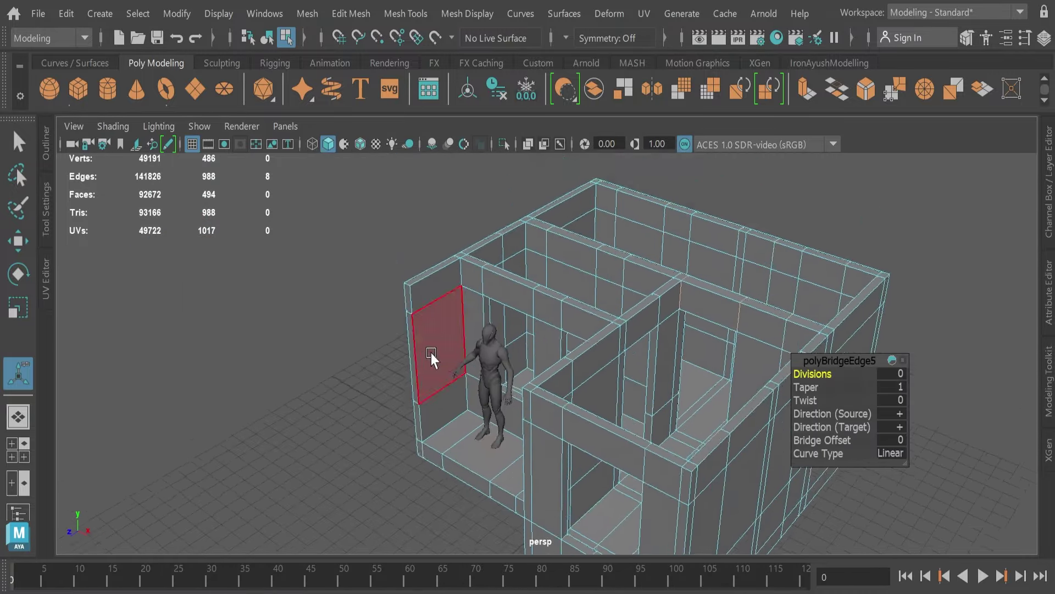
{"action": "key", "text": "ctrl+z"}
{"action": "key", "text": "ctrl+z"}
{"action": "key", "text": "ctrl+z"}
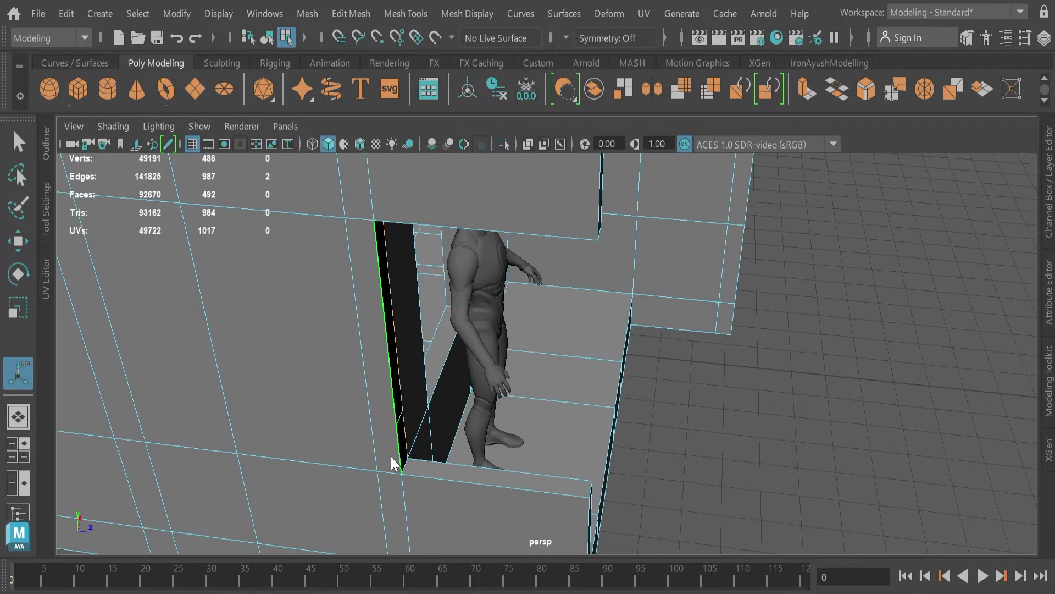
{"action": "key", "text": "ctrl+z"}
{"action": "key", "text": "w"}
- Create a small cube near the house's front corner, ready for scaling
{"action": "mouse_move", "coordinate": [453, 361]}
{"action": "left_mouse_down", "text": "alt"}
{"action": "mouse_move", "coordinate": [507, 451]}
{"action": "mouse_move", "coordinate": [529, 526]}
{"action": "left_mouse_up", "text": "alt"}
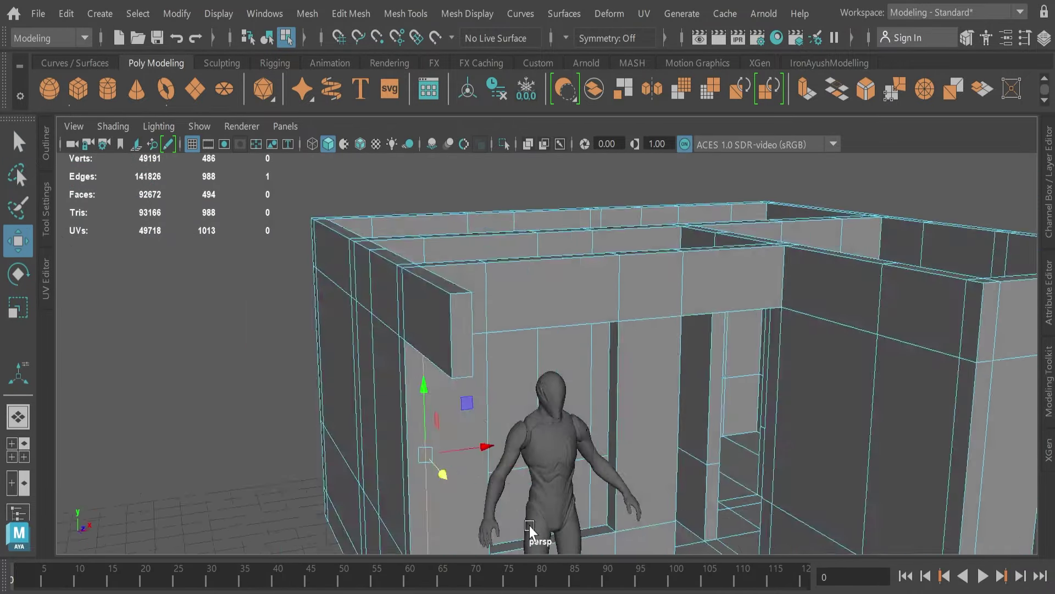
{"action": "key", "text": "ctrl+z"}
{"action": "key", "text": "ctrl+z"}
{"action": "key", "text": "ctrl+z"}
- Extrude the cube upward into a tall box and check its placement from the top view
{"action": "key", "text": "r"}
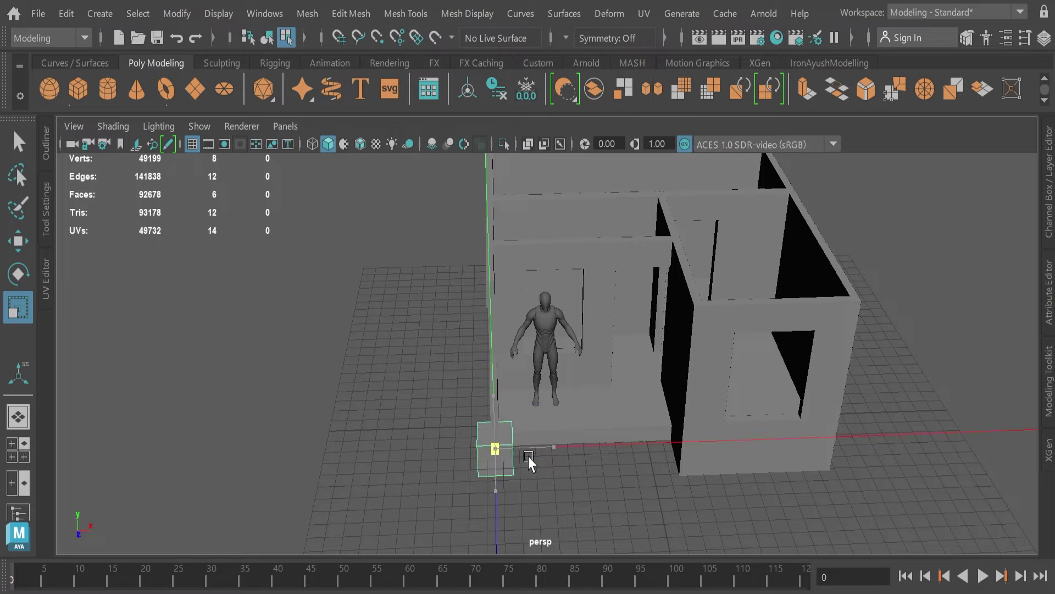
{"action": "key", "text": "w"}
{"action": "key", "text": "ctrl+z"}
{"action": "key", "text": "ctrl+z"}
{"action": "key", "text": "ctrl+z"}
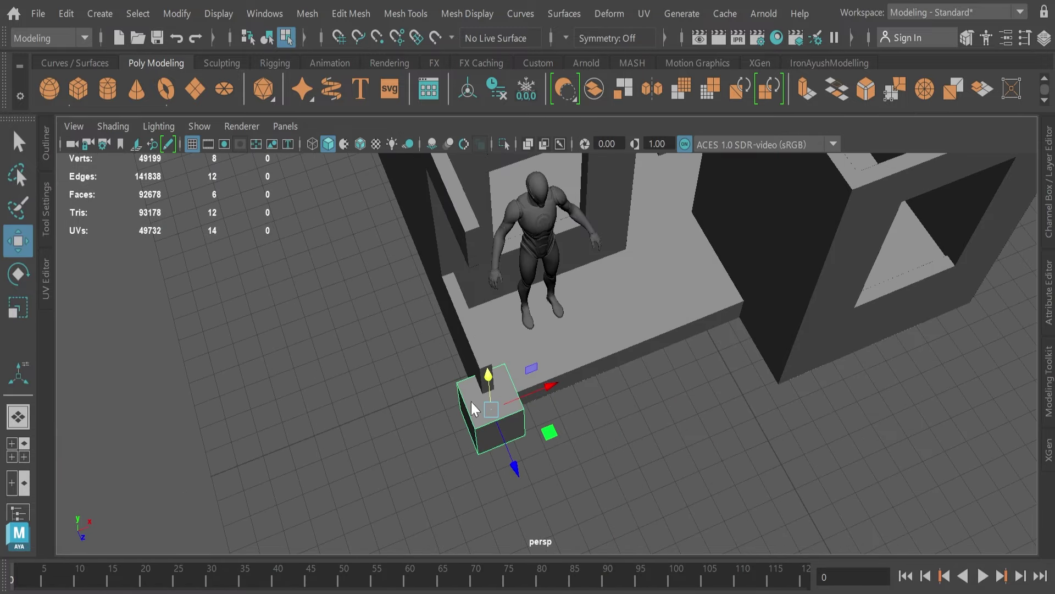
{"action": "key", "text": "ctrl+z"}
{"action": "key", "text": "ctrl+z"}
{"action": "key", "text": "ctrl+z"}
{"action": "key", "text": "ctrl+z"}
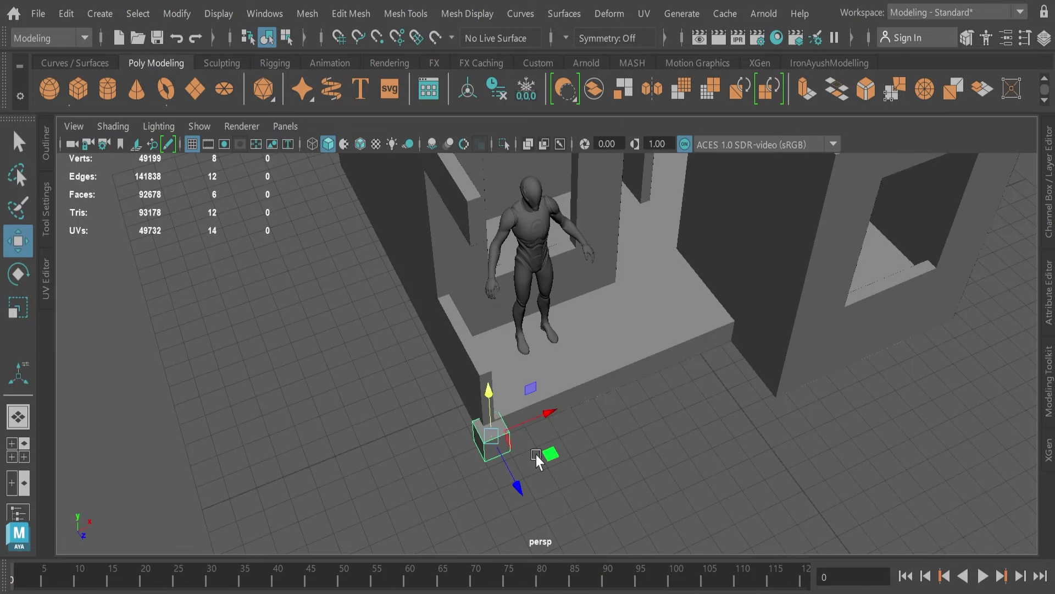
{"action": "key", "text": "ctrl+z"}
{"action": "key", "text": "ctrl+z"}
{"action": "key", "text": "ctrl+z"}
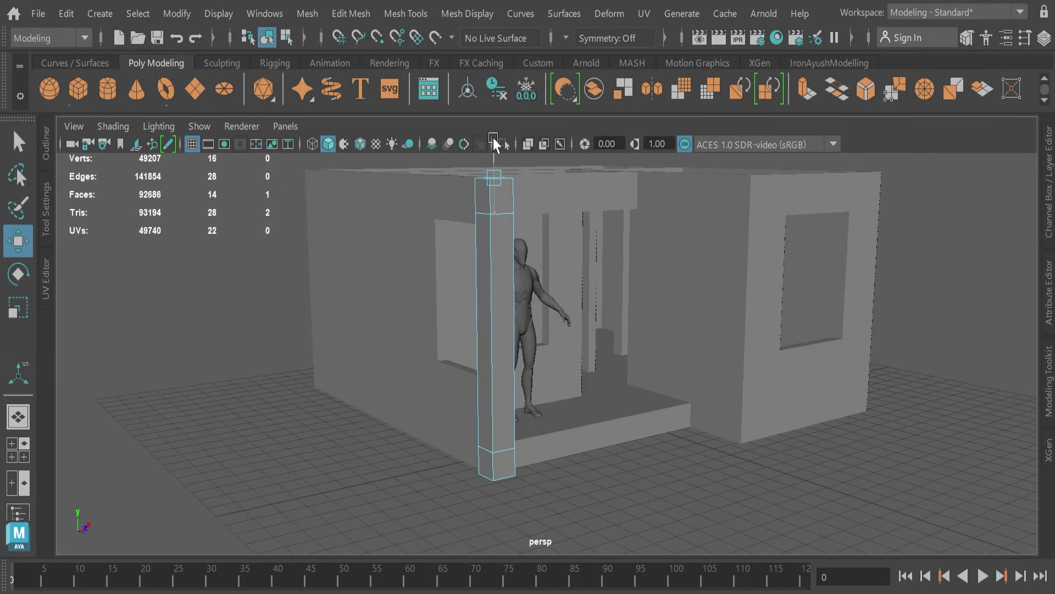
{"action": "key", "text": "ctrl+z"}
{"action": "key", "text": "ctrl+z"}
{"action": "key", "text": "ctrl+z"}
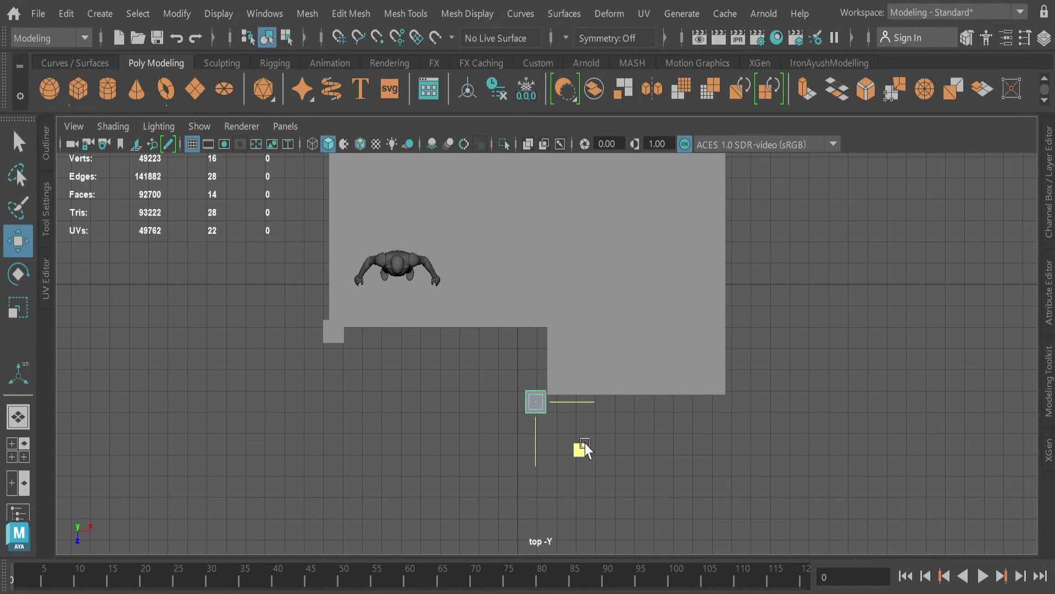
{"action": "key", "text": "ctrl+z"}
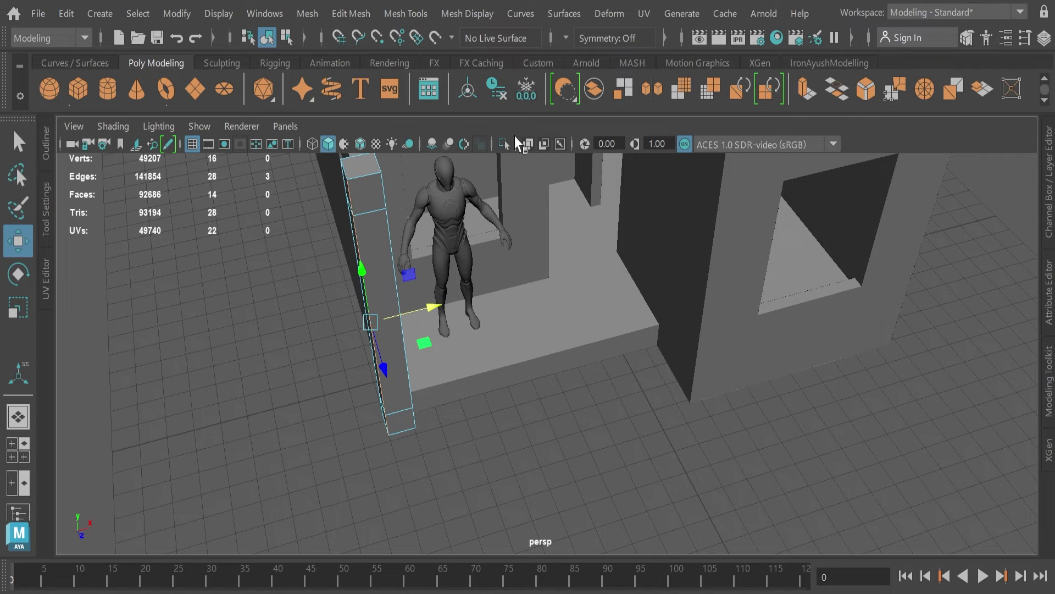
{"action": "key", "text": "ctrl+z"}
{"action": "key", "text": "ctrl+z"}
- Isolate the column and bevel its vertical edges
{"action": "left_click", "coordinate": [504, 144]}
{"action": "key", "text": "f"}
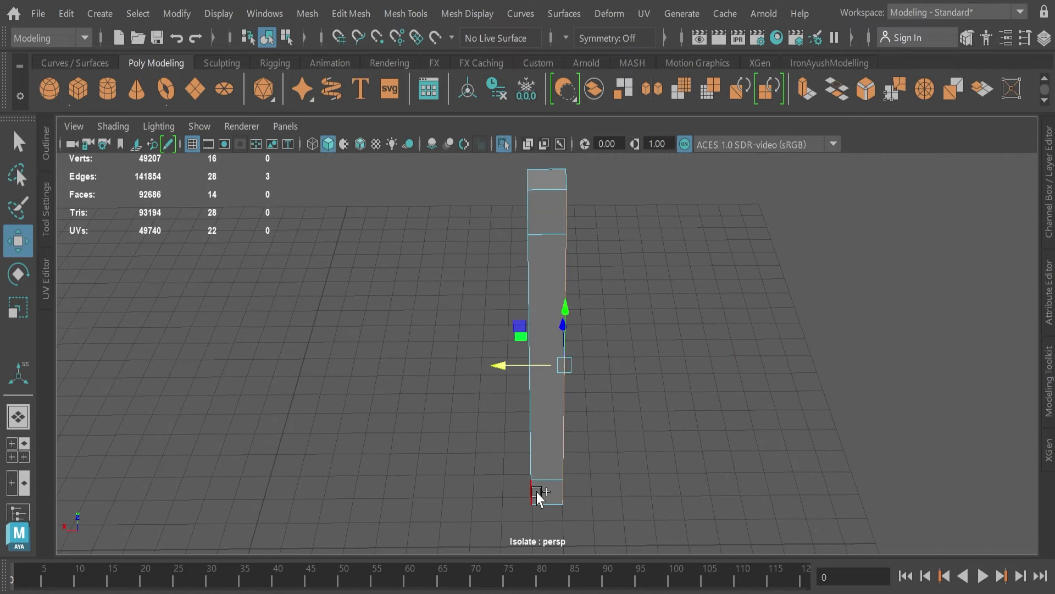
{"action": "left_click", "coordinate": [536, 209], "text": "shift"}
{"action": "double_click", "coordinate": [532, 180], "text": "shift"}
{"action": "left_click_drag", "start_coordinate": [549, 519], "coordinate": [588, 282], "text": "alt"}
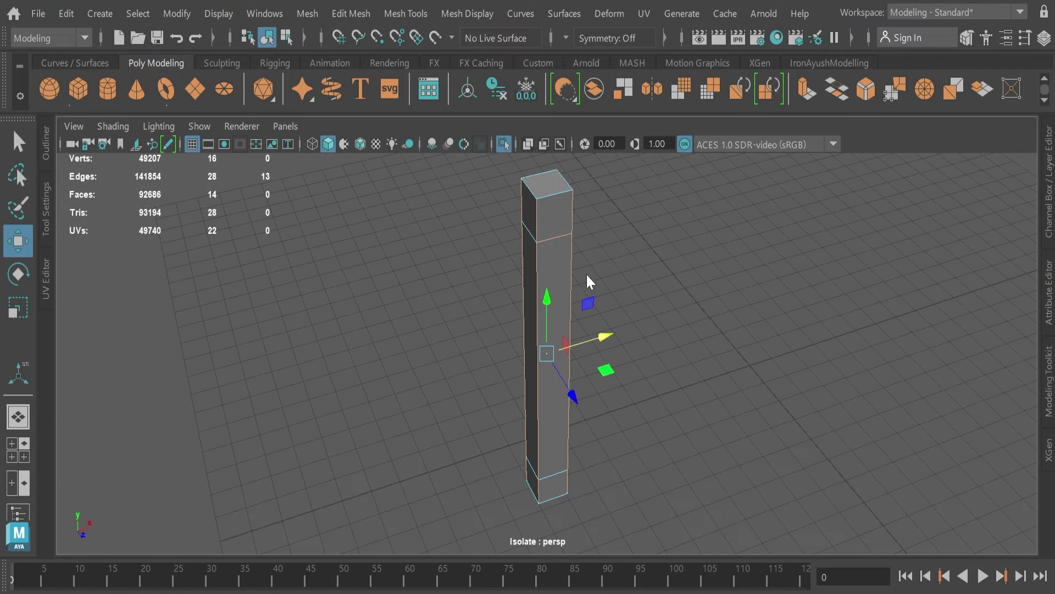
{"action": "key", "text": "ctrl+b"}
{"action": "left_click_drag", "start_coordinate": [446, 252], "coordinate": [597, 273], "text": "alt"}
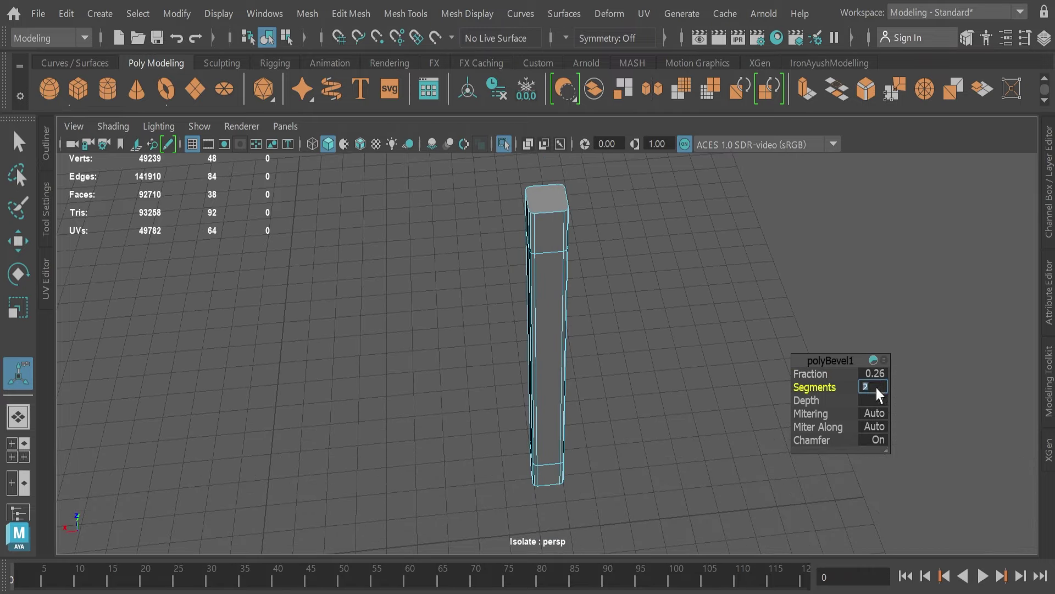
- Restore the full scene and duplicate the column twice along the house front
{"action": "key", "text": "ctrl+1"}
{"action": "key", "text": "w"}
{"action": "mouse_move", "coordinate": [565, 325]}
{"action": "left_mouse_down", "text": "alt"}
{"action": "mouse_move", "coordinate": [545, 349]}
{"action": "mouse_move", "coordinate": [577, 448]}
{"action": "mouse_move", "coordinate": [794, 358]}
{"action": "mouse_move", "coordinate": [612, 358]}
{"action": "mouse_move", "coordinate": [457, 372]}
{"action": "mouse_move", "coordinate": [455, 389]}
{"action": "mouse_move", "coordinate": [605, 367]}
{"action": "mouse_move", "coordinate": [506, 355]}
{"action": "mouse_move", "coordinate": [510, 320]}
{"action": "left_mouse_up", "text": "alt"}
{"action": "key", "text": "r"}
{"action": "key", "text": "ctrl+d"}
{"action": "key", "text": "w"}
{"action": "scroll", "coordinate": [466, 393], "scroll_direction": "up", "scroll_amount": 3}
{"action": "key", "text": "ctrl+d"}
{"action": "scroll", "coordinate": [549, 352], "scroll_direction": "up", "scroll_amount": 1}
- Select the wall and floor edges beside the columns
{"action": "left_click", "coordinate": [589, 376]}
{"action": "mouse_move", "coordinate": [589, 376]}
{"action": "left_mouse_down", "text": "alt"}
{"action": "mouse_move", "coordinate": [472, 411]}
{"action": "mouse_move", "coordinate": [519, 233]}
{"action": "left_mouse_up", "text": "alt"}
{"action": "left_click", "coordinate": [550, 454], "text": "shift"}
{"action": "mouse_move", "coordinate": [550, 454]}
{"action": "left_mouse_down", "text": "alt"}
{"action": "mouse_move", "coordinate": [519, 380]}
{"action": "mouse_move", "coordinate": [632, 440]}
{"action": "mouse_move", "coordinate": [516, 356]}
{"action": "mouse_move", "coordinate": [711, 433]}
{"action": "mouse_move", "coordinate": [553, 406]}
{"action": "mouse_move", "coordinate": [777, 363]}
{"action": "mouse_move", "coordinate": [612, 305]}
{"action": "mouse_move", "coordinate": [547, 328]}
{"action": "mouse_move", "coordinate": [757, 433]}
{"action": "left_mouse_up", "text": "alt"}
{"action": "left_click", "coordinate": [711, 434], "text": "shift"}
{"action": "right_click_drag", "start_coordinate": [757, 432], "coordinate": [570, 278], "text": "alt"}
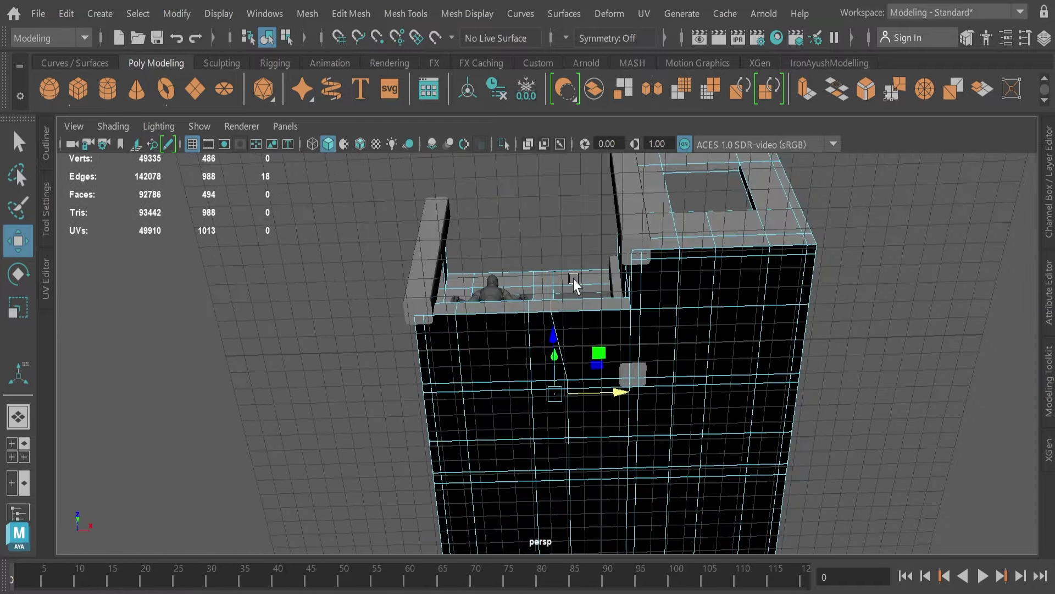
{"action": "left_click_drag", "start_coordinate": [570, 278], "coordinate": [568, 440], "text": "alt"}
{"action": "double_click", "coordinate": [568, 440]}
{"action": "key", "text": "q"}
{"action": "left_click", "coordinate": [770, 418]}
{"action": "mouse_move", "coordinate": [770, 417]}
{"action": "left_mouse_down", "text": "alt"}
{"action": "mouse_move", "coordinate": [673, 357]}
{"action": "mouse_move", "coordinate": [629, 424]}
{"action": "mouse_move", "coordinate": [616, 320]}
{"action": "mouse_move", "coordinate": [490, 388]}
{"action": "left_mouse_up", "text": "alt"}
{"action": "key", "text": "w"}
{"action": "right_click_drag", "start_coordinate": [490, 388], "coordinate": [527, 351], "text": "alt"}
{"action": "mouse_move", "coordinate": [448, 407]}
{"action": "left_mouse_down", "text": "alt"}
{"action": "mouse_move", "coordinate": [669, 328]}
{"action": "mouse_move", "coordinate": [664, 386]}
{"action": "mouse_move", "coordinate": [790, 420]}
{"action": "mouse_move", "coordinate": [655, 377]}
{"action": "mouse_move", "coordinate": [610, 386]}
{"action": "left_mouse_up", "text": "alt"}
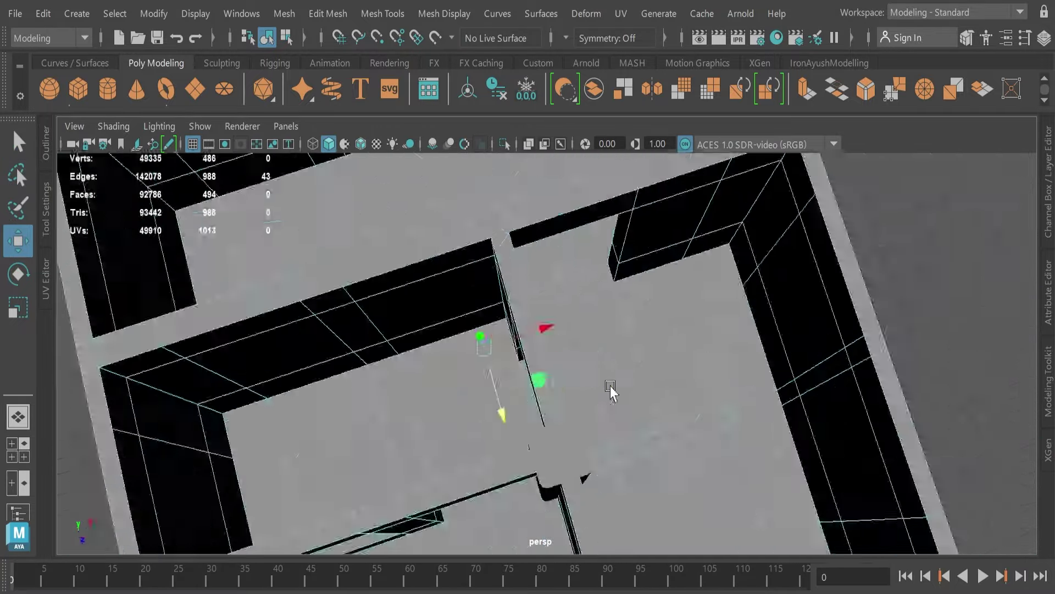
{"action": "right_click_drag", "start_coordinate": [611, 386], "coordinate": [566, 338], "text": "alt"}
{"action": "mouse_move", "coordinate": [566, 338]}
{"action": "left_mouse_down", "text": "alt"}
{"action": "mouse_move", "coordinate": [553, 374]}
{"action": "mouse_move", "coordinate": [645, 424]}
{"action": "mouse_move", "coordinate": [703, 431]}
{"action": "mouse_move", "coordinate": [648, 434]}
{"action": "left_mouse_up", "text": "alt"}
{"action": "right_click_drag", "start_coordinate": [647, 433], "coordinate": [647, 406], "text": "shift"}
{"action": "key", "text": "r"}
{"action": "mouse_move", "coordinate": [648, 434]}
{"action": "left_mouse_down", "text": "alt"}
{"action": "mouse_move", "coordinate": [704, 265]}
{"action": "mouse_move", "coordinate": [731, 266]}
{"action": "mouse_move", "coordinate": [579, 323]}
{"action": "left_mouse_up", "text": "alt"}
{"action": "key", "text": "w"}
{"action": "middle_click_drag", "start_coordinate": [672, 266], "coordinate": [494, 243], "text": "alt"}
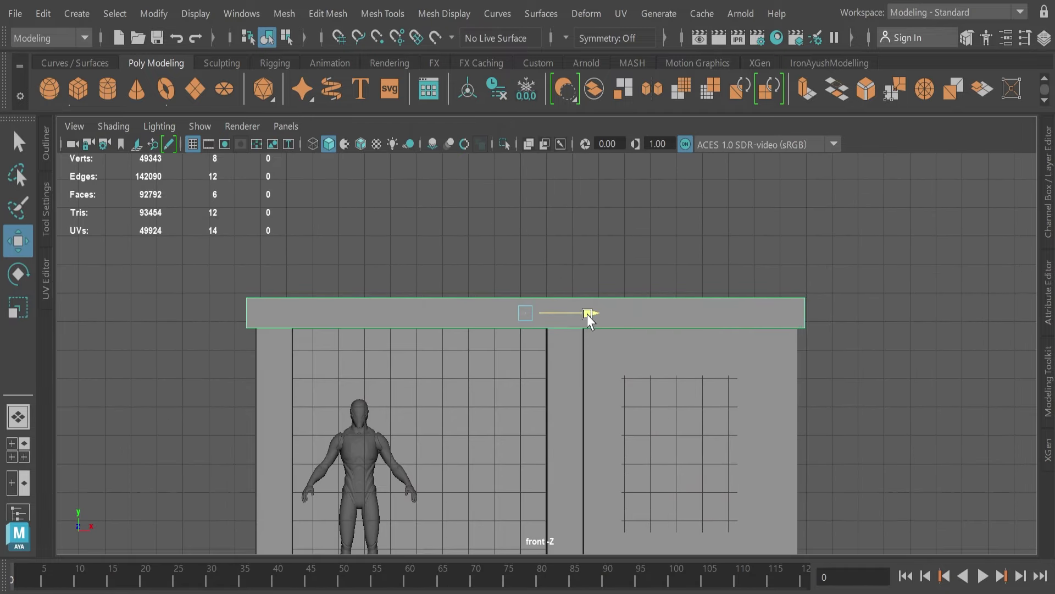
{"action": "left_click_drag", "start_coordinate": [585, 313], "coordinate": [662, 339]}
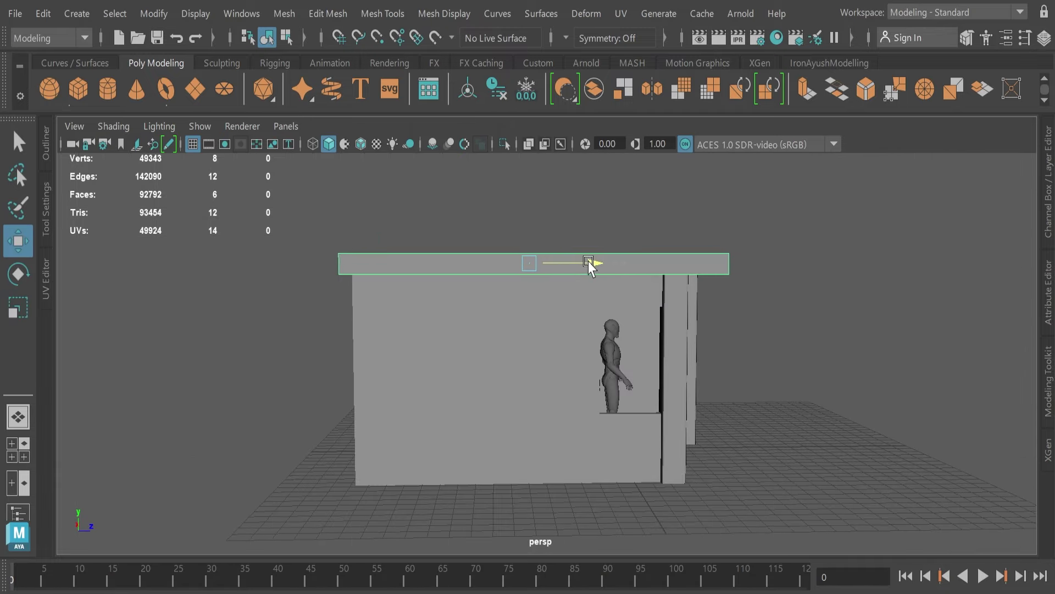
{"action": "mouse_move", "coordinate": [588, 262]}
{"action": "left_mouse_down", "text": "alt"}
{"action": "mouse_move", "coordinate": [579, 209]}
{"action": "mouse_move", "coordinate": [649, 328]}
{"action": "mouse_move", "coordinate": [601, 228]}
{"action": "mouse_move", "coordinate": [747, 299]}
{"action": "mouse_move", "coordinate": [506, 370]}
{"action": "left_mouse_up", "text": "alt"}
{"action": "key", "text": "r"}
{"action": "key", "text": "w"}
- Hide the central pillar to clear the view of the walls, then reselect the pillar
{"action": "key", "text": "Delete"}
{"action": "left_click", "coordinate": [580, 360]}
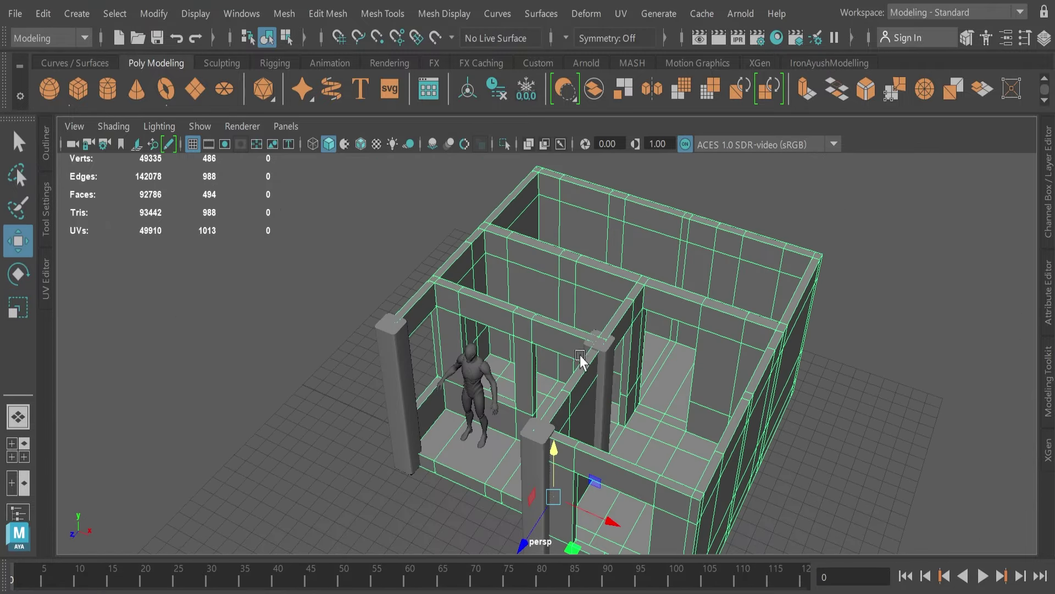
{"action": "scroll", "coordinate": [592, 330], "scroll_direction": "up", "scroll_amount": 5}
{"action": "left_click_drag", "start_coordinate": [593, 330], "coordinate": [632, 337], "text": "alt"}
{"action": "left_click", "coordinate": [632, 337]}
{"action": "key", "text": "ctrl+h"}
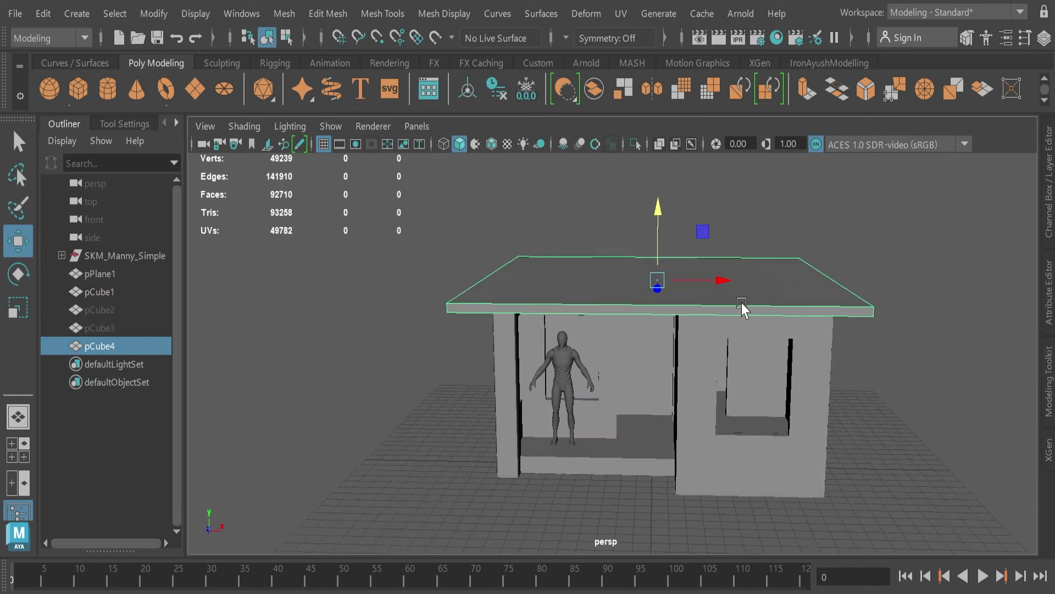
{"action": "left_click_drag", "start_coordinate": [659, 276], "coordinate": [556, 322], "text": "alt"}
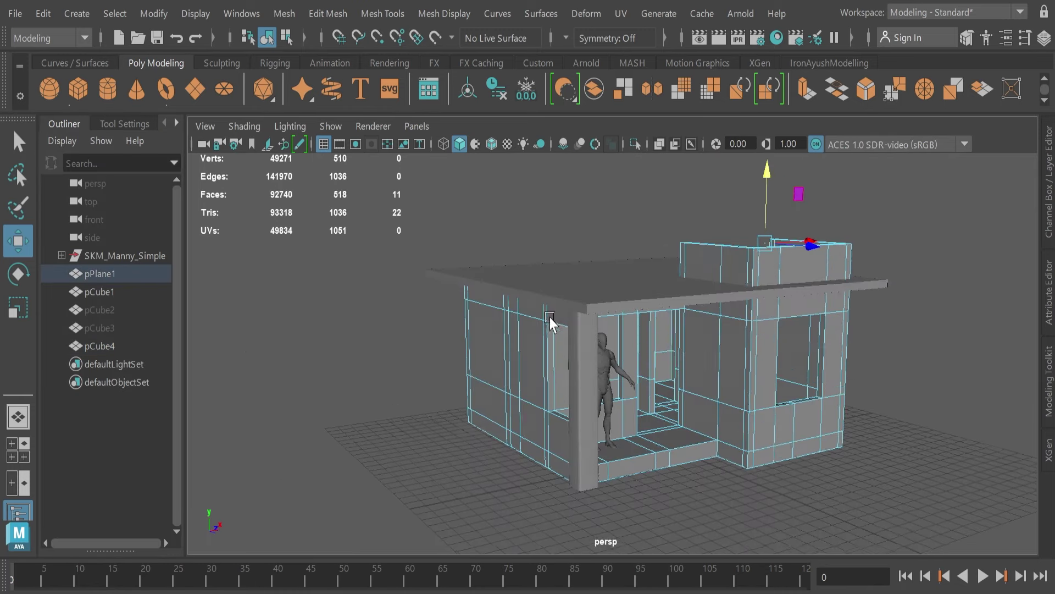
{"action": "key", "text": "F8"}
{"action": "scroll", "coordinate": [610, 374], "scroll_direction": "up", "scroll_amount": 5}
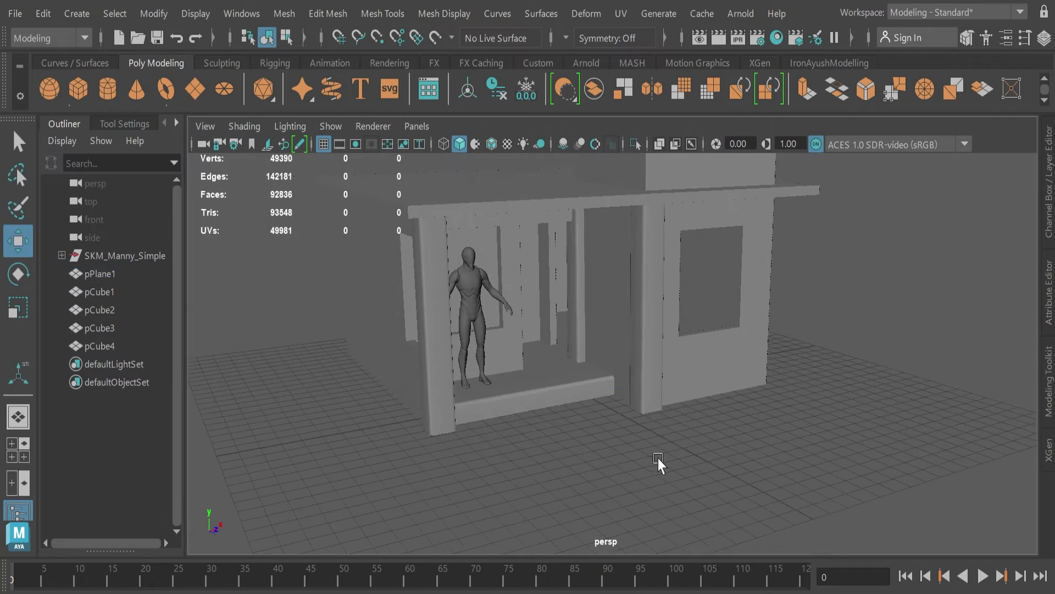
{"action": "mouse_move", "coordinate": [658, 457]}
{"action": "left_mouse_down", "text": "alt"}
{"action": "mouse_move", "coordinate": [692, 361]}
{"action": "mouse_move", "coordinate": [695, 388]}
{"action": "mouse_move", "coordinate": [380, 303]}
{"action": "left_mouse_up", "text": "alt"}
{"action": "left_click", "coordinate": [677, 333]}
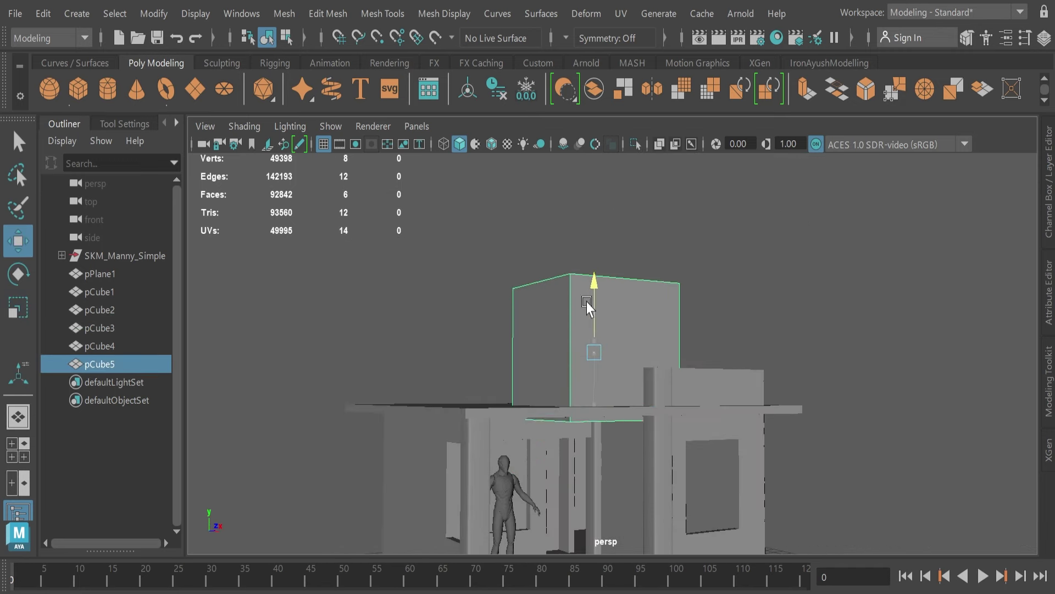
- Merge the new box's top vertices into a ridge to form a triangular gable
{"action": "right_click_drag", "start_coordinate": [695, 305], "coordinate": [647, 384]}
{"action": "mouse_move", "coordinate": [647, 384]}
{"action": "left_mouse_down", "text": "alt"}
{"action": "mouse_move", "coordinate": [490, 286]}
{"action": "mouse_move", "coordinate": [468, 324]}
{"action": "mouse_move", "coordinate": [581, 289]}
{"action": "mouse_move", "coordinate": [601, 193]}
{"action": "mouse_move", "coordinate": [526, 355]}
{"action": "left_mouse_up", "text": "alt"}
{"action": "left_click", "coordinate": [490, 286]}
{"action": "left_click", "coordinate": [526, 354]}
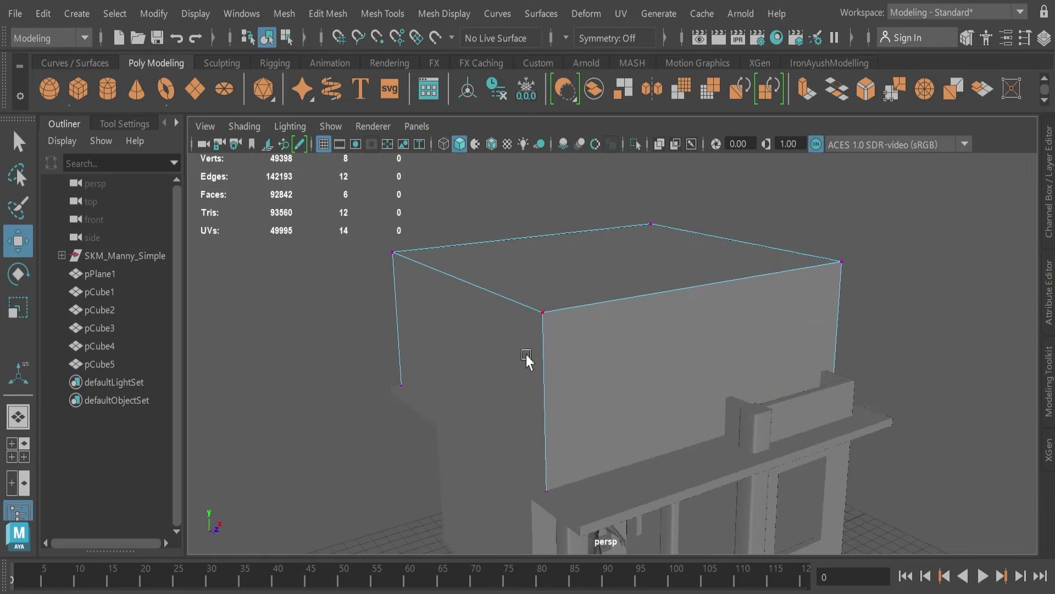
{"action": "right_click_drag", "start_coordinate": [846, 260], "coordinate": [655, 250], "text": "shift"}
{"action": "mouse_move", "coordinate": [655, 250]}
{"action": "left_mouse_down", "text": "alt"}
{"action": "mouse_move", "coordinate": [728, 315]}
{"action": "mouse_move", "coordinate": [609, 375]}
{"action": "mouse_move", "coordinate": [668, 282]}
{"action": "mouse_move", "coordinate": [506, 375]}
{"action": "mouse_move", "coordinate": [686, 70]}
{"action": "left_mouse_up", "text": "alt"}
- Extrude the roof's bottom, slope and gable faces into thick, inset edge strips
{"action": "left_click", "coordinate": [660, 278]}
{"action": "key", "text": "ctrl+e"}
{"action": "left_click", "coordinate": [625, 400], "text": "shift"}
{"action": "mouse_move", "coordinate": [625, 282]}
{"action": "left_mouse_down", "text": "alt"}
{"action": "mouse_move", "coordinate": [626, 400]}
{"action": "mouse_move", "coordinate": [791, 278]}
{"action": "mouse_move", "coordinate": [538, 360]}
{"action": "mouse_move", "coordinate": [663, 279]}
{"action": "left_mouse_up", "text": "alt"}
{"action": "key", "text": "ctrl+e"}
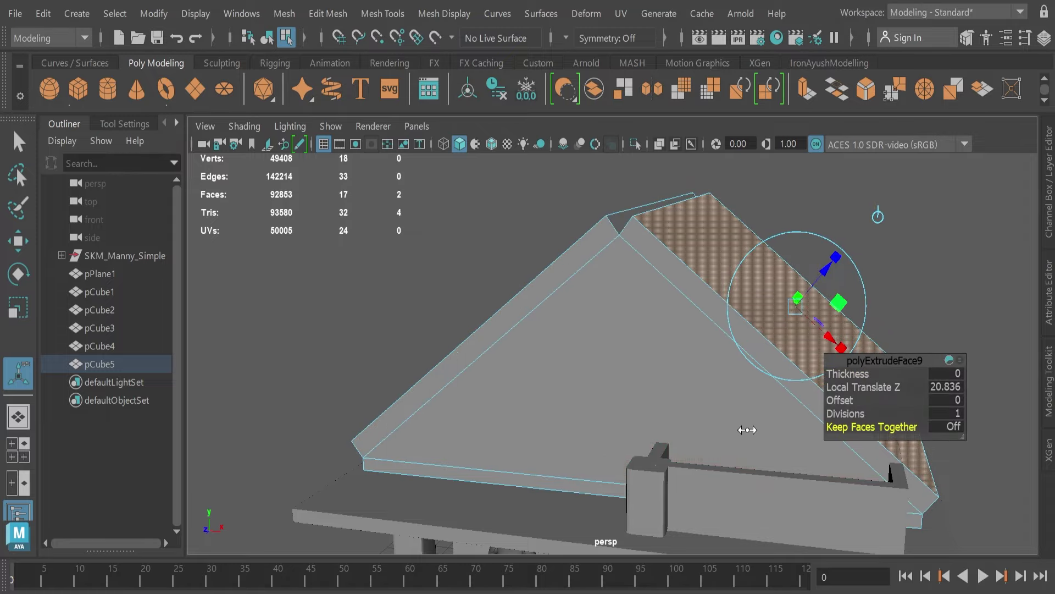
{"action": "mouse_move", "coordinate": [838, 392]}
{"action": "left_mouse_down", "text": "alt"}
{"action": "mouse_move", "coordinate": [573, 361]}
{"action": "mouse_move", "coordinate": [575, 396]}
{"action": "mouse_move", "coordinate": [733, 363]}
{"action": "mouse_move", "coordinate": [619, 349]}
{"action": "mouse_move", "coordinate": [660, 308]}
{"action": "mouse_move", "coordinate": [711, 365]}
{"action": "mouse_move", "coordinate": [628, 452]}
{"action": "mouse_move", "coordinate": [537, 344]}
{"action": "mouse_move", "coordinate": [614, 386]}
{"action": "mouse_move", "coordinate": [819, 400]}
{"action": "mouse_move", "coordinate": [669, 360]}
{"action": "mouse_move", "coordinate": [841, 400]}
{"action": "left_mouse_up", "text": "alt"}
{"action": "left_click", "coordinate": [732, 363]}
{"action": "left_click", "coordinate": [712, 365], "text": "shift"}
{"action": "key", "text": "ctrl+e"}
{"action": "key", "text": "ctrl+e"}
{"action": "left_click_drag", "start_coordinate": [842, 399], "coordinate": [831, 383], "text": "alt"}
{"action": "key", "text": "ctrl+e"}
{"action": "key", "text": "ctrl+e"}
{"action": "left_click_drag", "start_coordinate": [686, 394], "coordinate": [794, 382], "text": "alt"}
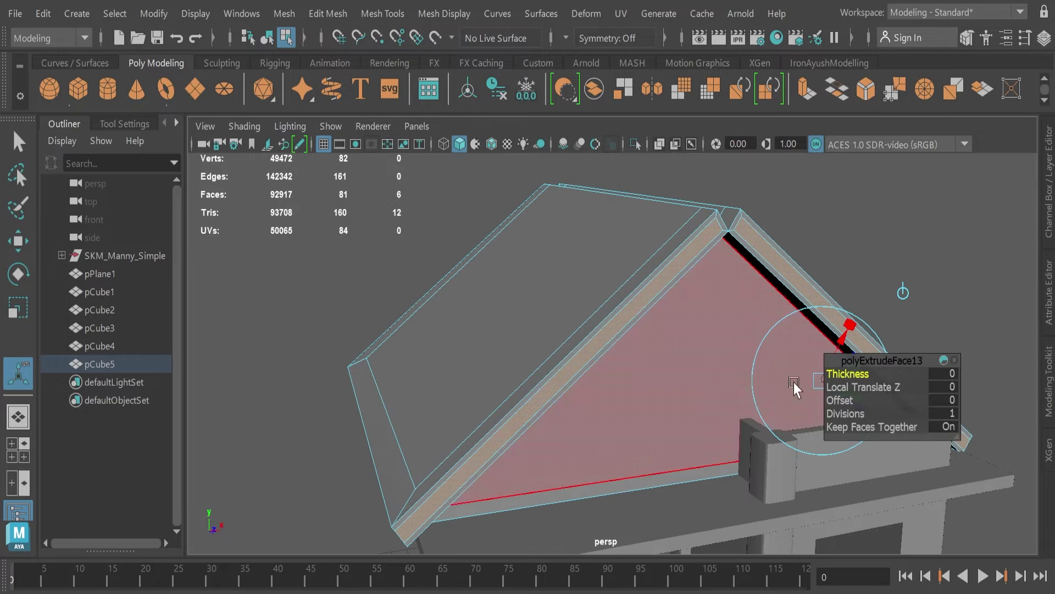
- Tidy the roof apex by merging the peak vertices and adjusting the ridge edges
{"action": "left_click_drag", "start_coordinate": [645, 389], "coordinate": [438, 384], "text": "alt"}
{"action": "key", "text": "Delete"}
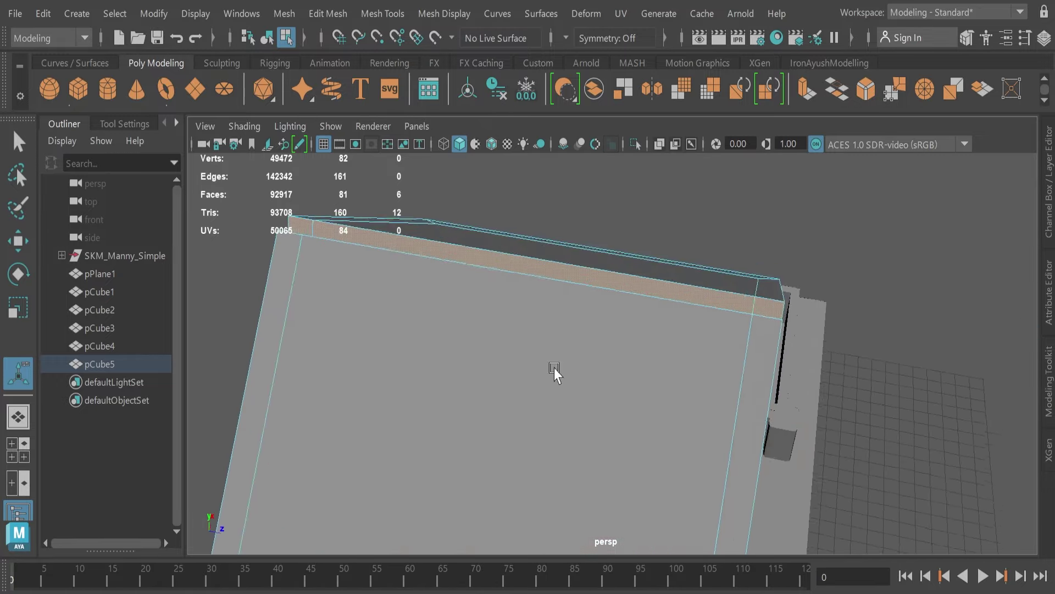
{"action": "mouse_move", "coordinate": [555, 370]}
{"action": "left_mouse_down", "text": "alt"}
{"action": "mouse_move", "coordinate": [631, 339]}
{"action": "mouse_move", "coordinate": [629, 383]}
{"action": "mouse_move", "coordinate": [479, 428]}
{"action": "mouse_move", "coordinate": [655, 224]}
{"action": "mouse_move", "coordinate": [577, 302]}
{"action": "mouse_move", "coordinate": [583, 220]}
{"action": "left_mouse_up", "text": "alt"}
{"action": "key", "text": "ctrl+z"}
{"action": "key", "text": "ctrl+z"}
{"action": "key", "text": "q"}
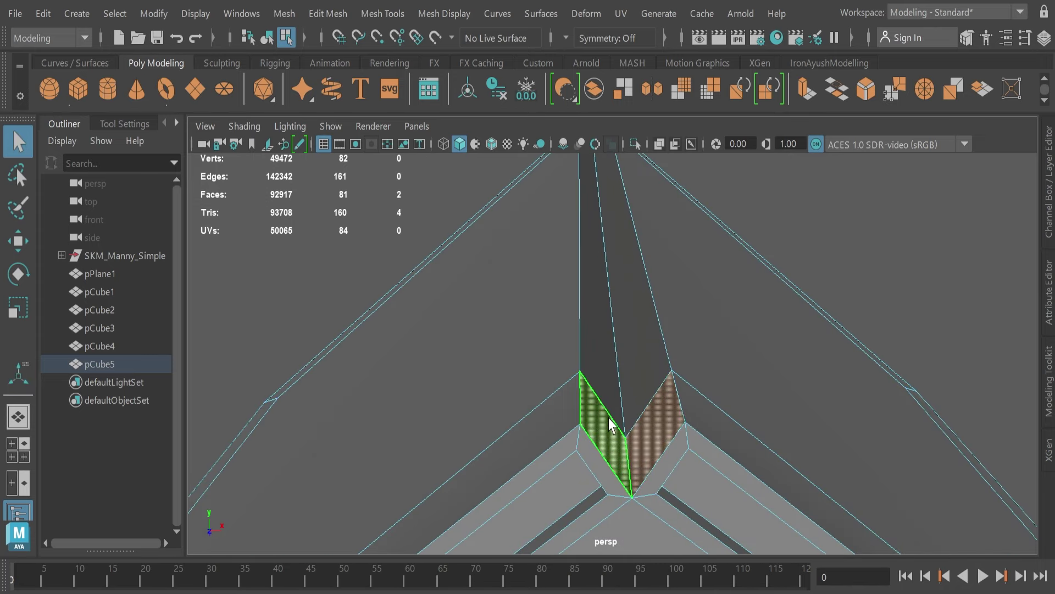
{"action": "left_click_drag", "start_coordinate": [605, 308], "coordinate": [617, 336], "text": "alt"}
{"action": "left_click", "coordinate": [813, 421]}
{"action": "key", "text": "w"}
{"action": "mouse_move", "coordinate": [813, 420]}
{"action": "left_mouse_down", "text": "alt"}
{"action": "mouse_move", "coordinate": [616, 251]}
{"action": "mouse_move", "coordinate": [610, 344]}
{"action": "left_mouse_up", "text": "alt"}
{"action": "left_click", "coordinate": [607, 264], "text": "ctrl"}
{"action": "scroll", "coordinate": [632, 226], "scroll_direction": "up", "scroll_amount": 3}
{"action": "left_click_drag", "start_coordinate": [612, 263], "coordinate": [615, 420], "text": "alt"}
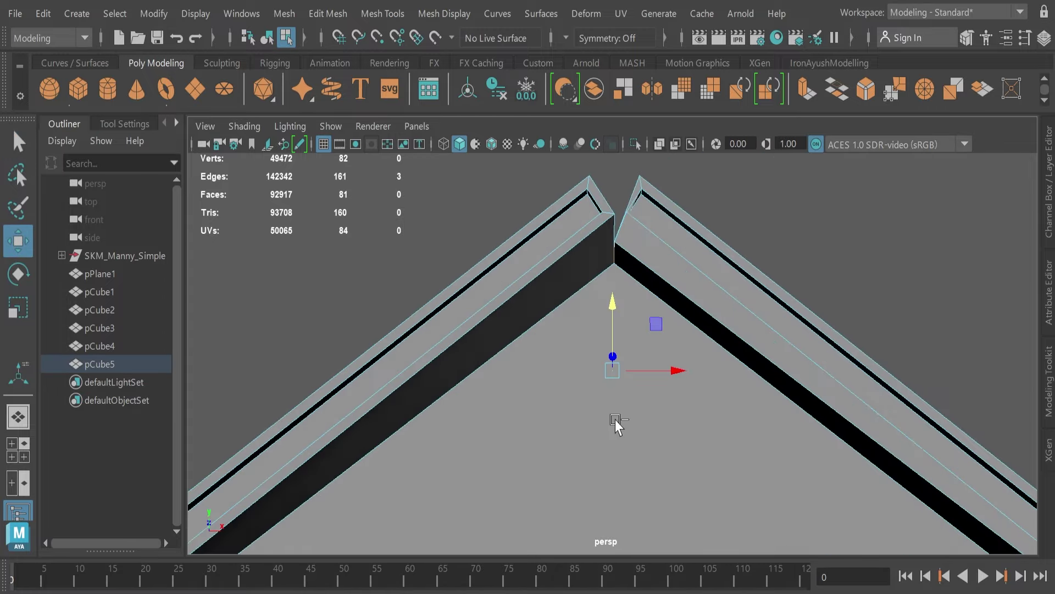
{"action": "mouse_move", "coordinate": [634, 367]}
{"action": "left_mouse_down", "text": "alt"}
{"action": "mouse_move", "coordinate": [619, 412]}
{"action": "mouse_move", "coordinate": [673, 423]}
{"action": "mouse_move", "coordinate": [753, 385]}
{"action": "left_mouse_up", "text": "alt"}
{"action": "key", "text": "ctrl+z"}
{"action": "key", "text": "ctrl+z"}
{"action": "key", "text": "ctrl+z"}
- Extrude the roof faces again with thickness and an inset offset, pushing the last extrusion inward
{"action": "key", "text": "ctrl+e"}
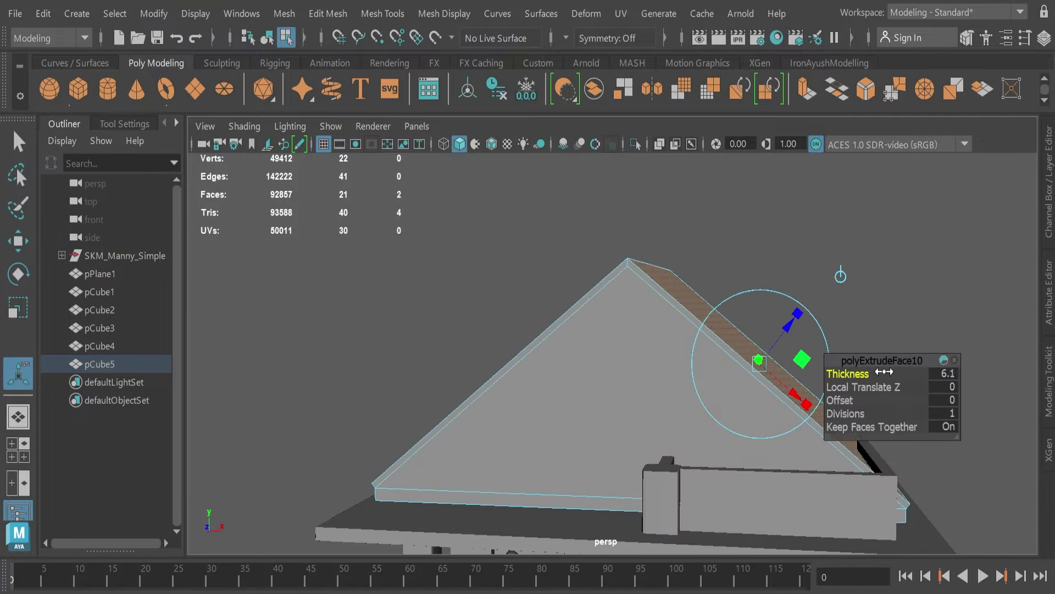
{"action": "middle_click_drag", "start_coordinate": [770, 367], "coordinate": [990, 367]}
{"action": "left_click_drag", "start_coordinate": [990, 368], "coordinate": [596, 405], "text": "alt"}
{"action": "key", "text": "ctrl+e"}
{"action": "left_click_drag", "start_coordinate": [840, 400], "coordinate": [681, 405]}
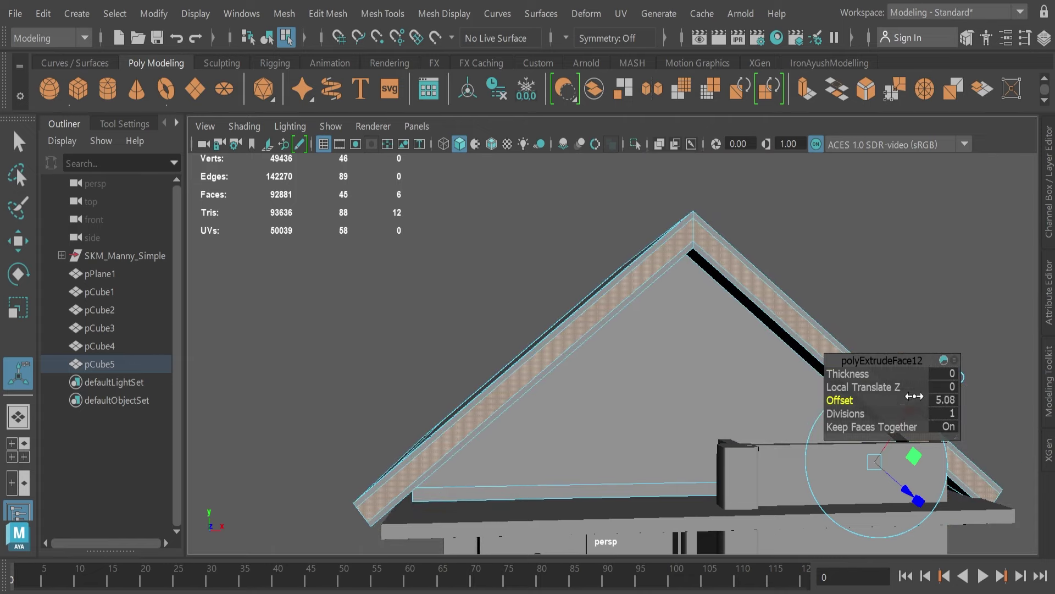
{"action": "key", "text": "w"}
{"action": "key", "text": "ctrl+e"}
{"action": "mouse_move", "coordinate": [848, 373]}
{"action": "left_mouse_down"}
{"action": "mouse_move", "coordinate": [758, 379]}
{"action": "mouse_move", "coordinate": [802, 380]}
{"action": "mouse_move", "coordinate": [695, 123]}
{"action": "left_mouse_up"}
{"action": "key", "text": "w"}
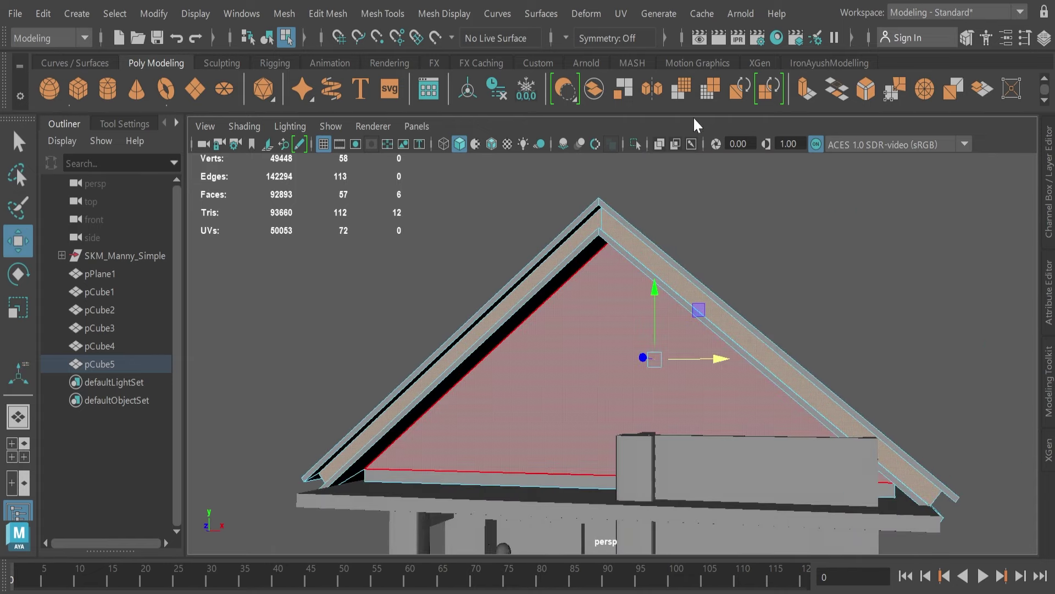
{"action": "scroll", "coordinate": [707, 146], "scroll_direction": "down", "scroll_amount": 5}
{"action": "left_click", "coordinate": [853, 419]}
{"action": "scroll", "coordinate": [530, 441], "scroll_direction": "up", "scroll_amount": 5}
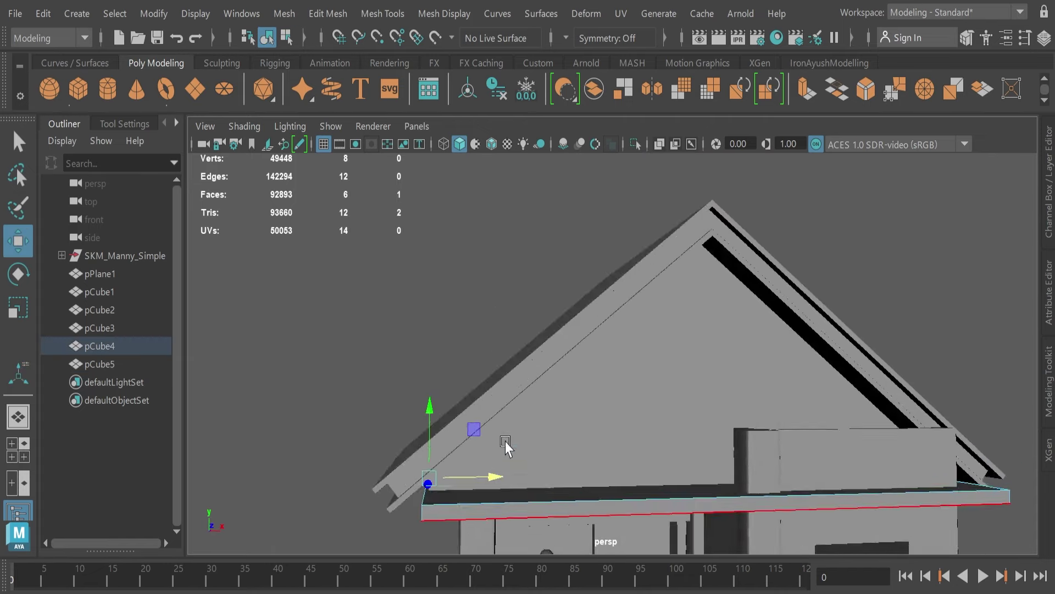
- Frame the porch roof plane and select a row of its faces
{"action": "mouse_move", "coordinate": [529, 441]}
{"action": "left_mouse_down", "text": "alt"}
{"action": "mouse_move", "coordinate": [753, 455]}
{"action": "mouse_move", "coordinate": [543, 392]}
{"action": "mouse_move", "coordinate": [570, 420]}
{"action": "left_mouse_up", "text": "alt"}
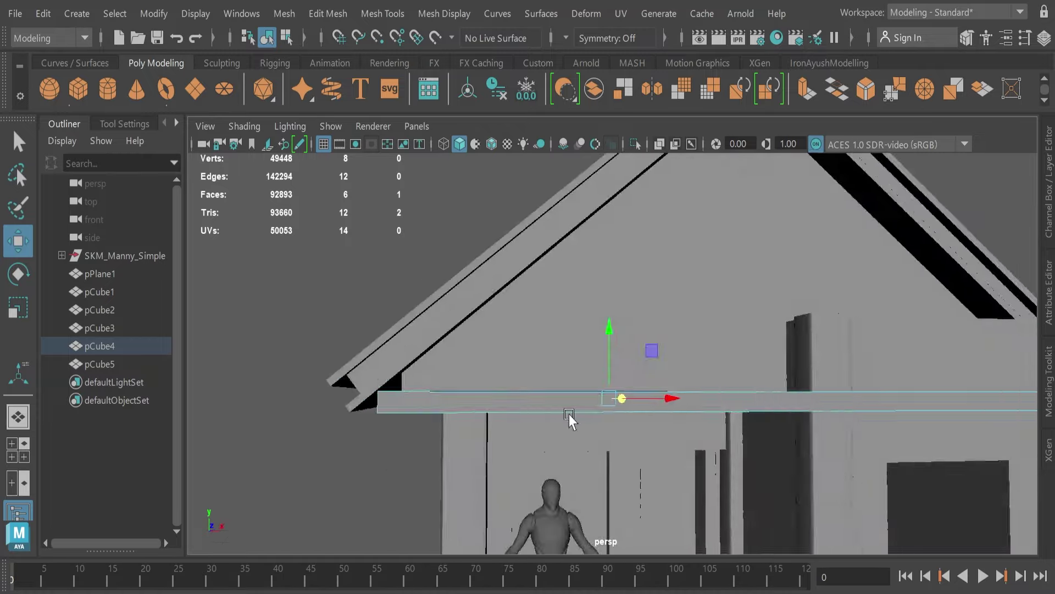
{"action": "left_click", "coordinate": [669, 383]}
{"action": "key", "text": "f"}
{"action": "left_click", "coordinate": [901, 313]}
{"action": "mouse_move", "coordinate": [902, 313]}
{"action": "left_mouse_down", "text": "alt"}
{"action": "mouse_move", "coordinate": [565, 335]}
{"action": "mouse_move", "coordinate": [490, 262]}
{"action": "mouse_move", "coordinate": [537, 377]}
{"action": "mouse_move", "coordinate": [533, 335]}
{"action": "left_mouse_up", "text": "alt"}
{"action": "scroll", "coordinate": [552, 297], "scroll_direction": "up", "scroll_amount": 3}
- Return to object selection and select the main roof, viewing it from a low side angle
{"action": "key", "text": "F8"}
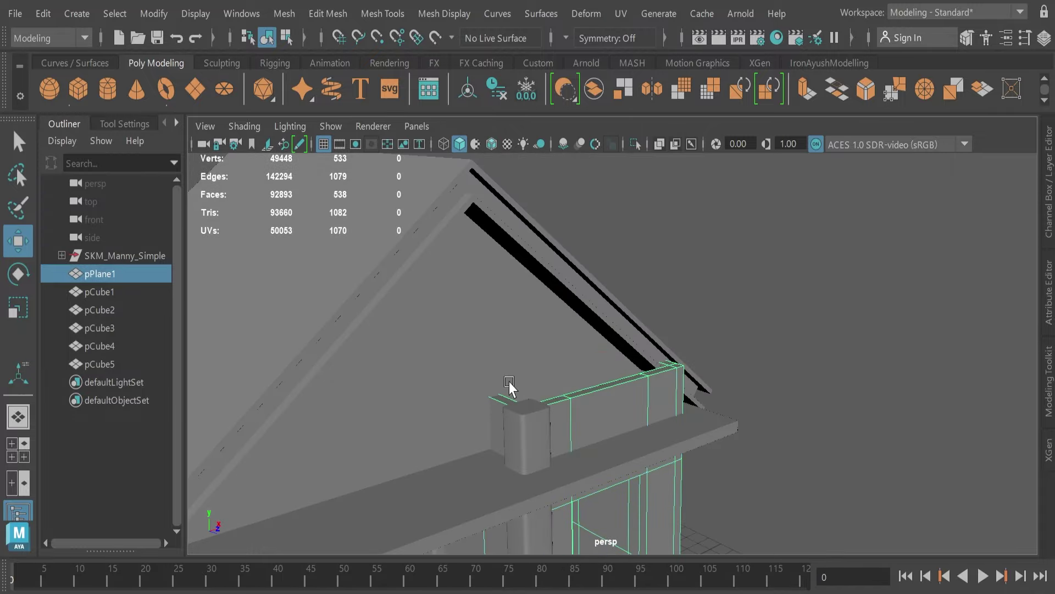
{"action": "scroll", "coordinate": [510, 387], "scroll_direction": "down", "scroll_amount": 5}
{"action": "left_click", "coordinate": [523, 424]}
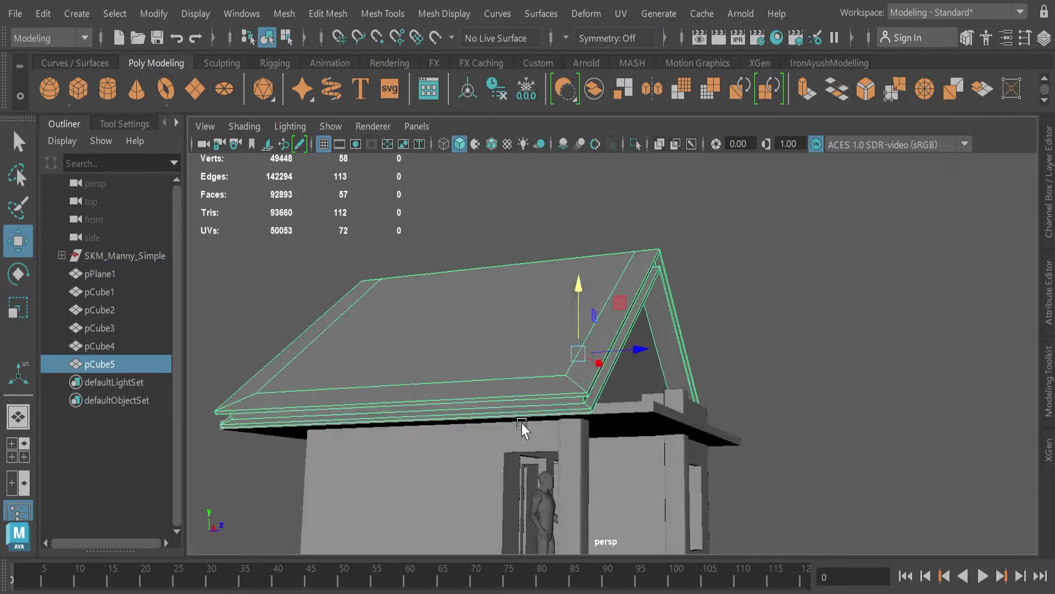
{"action": "mouse_move", "coordinate": [523, 424]}
{"action": "left_mouse_down", "text": "alt"}
{"action": "mouse_move", "coordinate": [489, 433]}
{"action": "mouse_move", "coordinate": [576, 350]}
{"action": "mouse_move", "coordinate": [593, 365]}
{"action": "left_mouse_up", "text": "alt"}
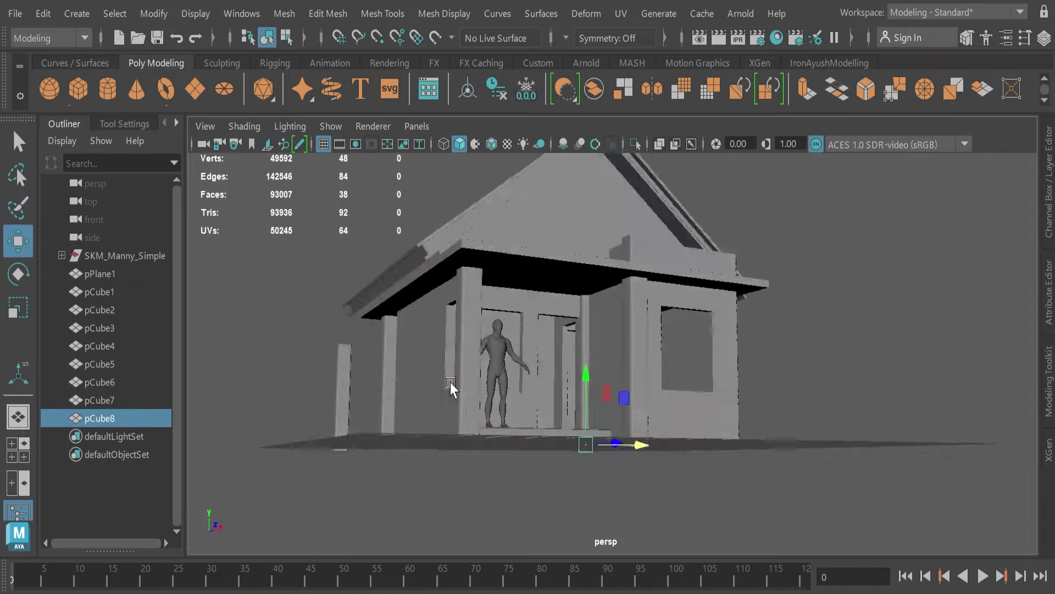
{"action": "scroll", "coordinate": [611, 364], "scroll_direction": "up", "scroll_amount": 3}
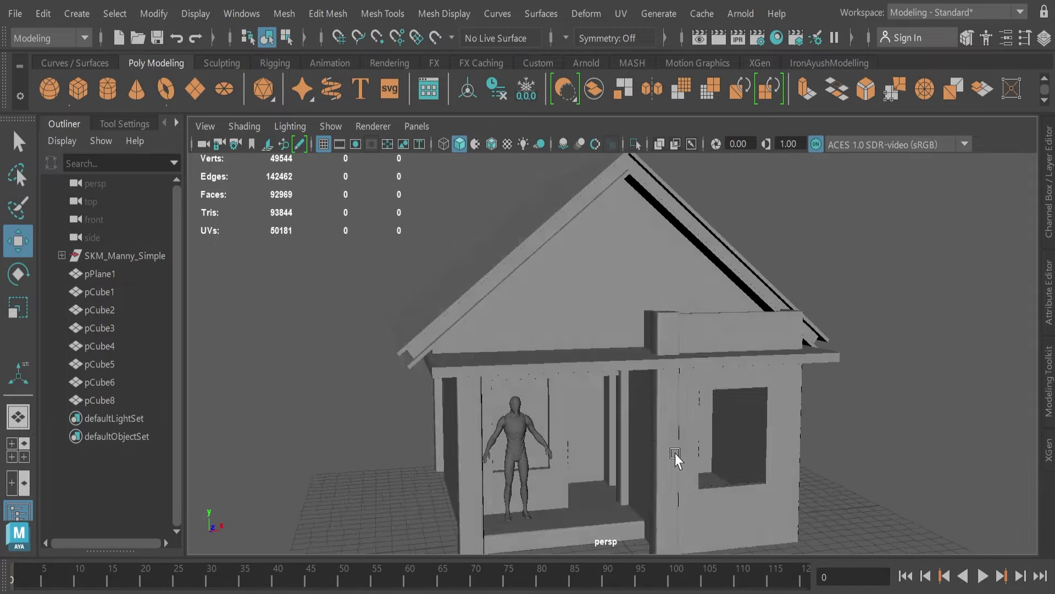
{"action": "mouse_move", "coordinate": [675, 452]}
{"action": "left_mouse_down", "text": "alt"}
{"action": "mouse_move", "coordinate": [662, 415]}
{"action": "mouse_move", "coordinate": [619, 434]}
{"action": "left_mouse_up", "text": "alt"}
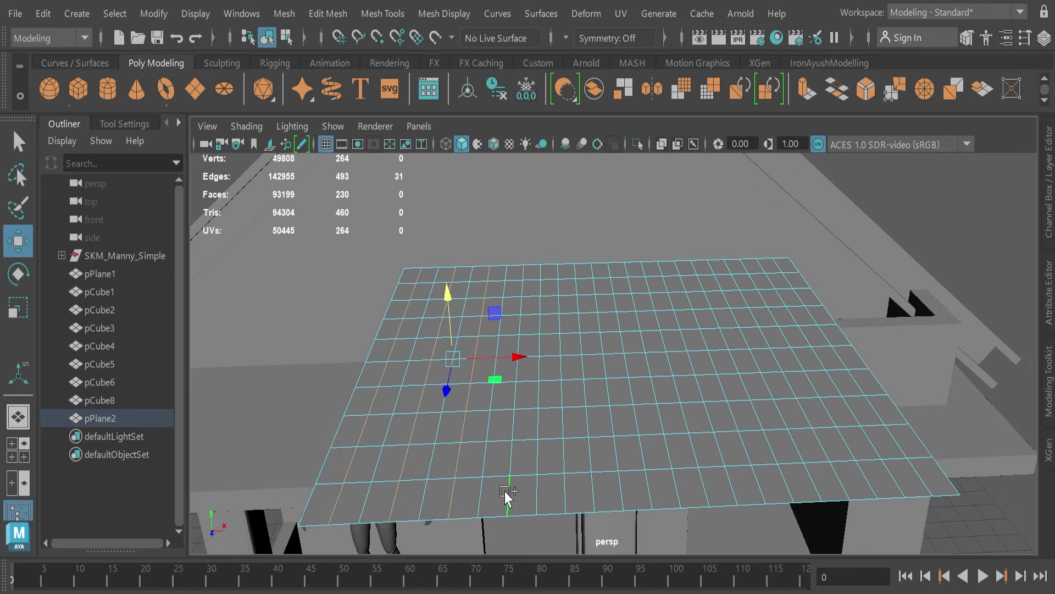
- Select two alternating edge loops across the plane for the corrugations
{"action": "double_click", "coordinate": [504, 490], "text": "shift"}
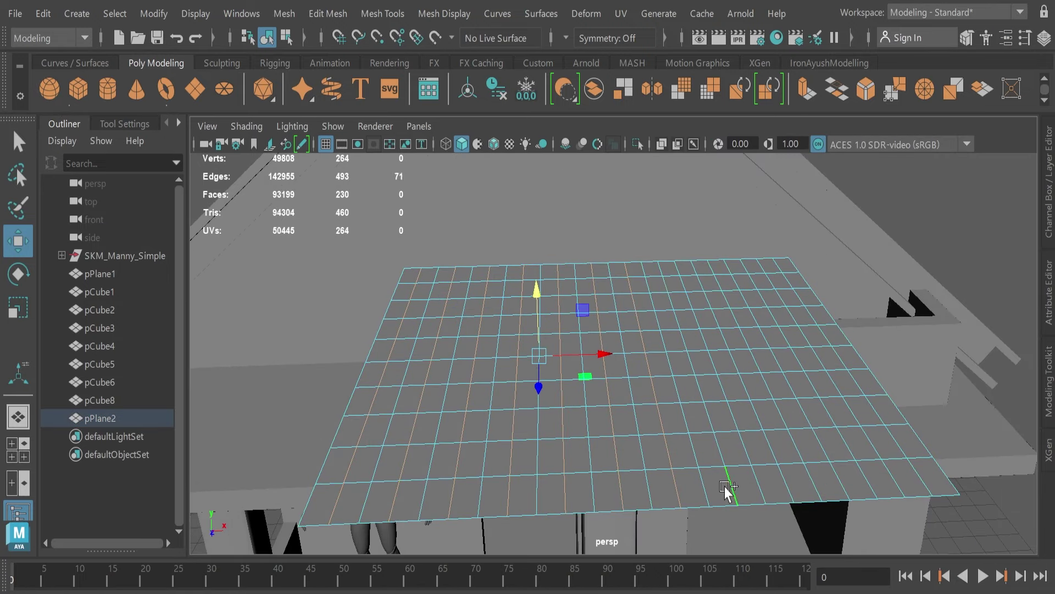
{"action": "double_click", "coordinate": [727, 490], "text": "shift"}
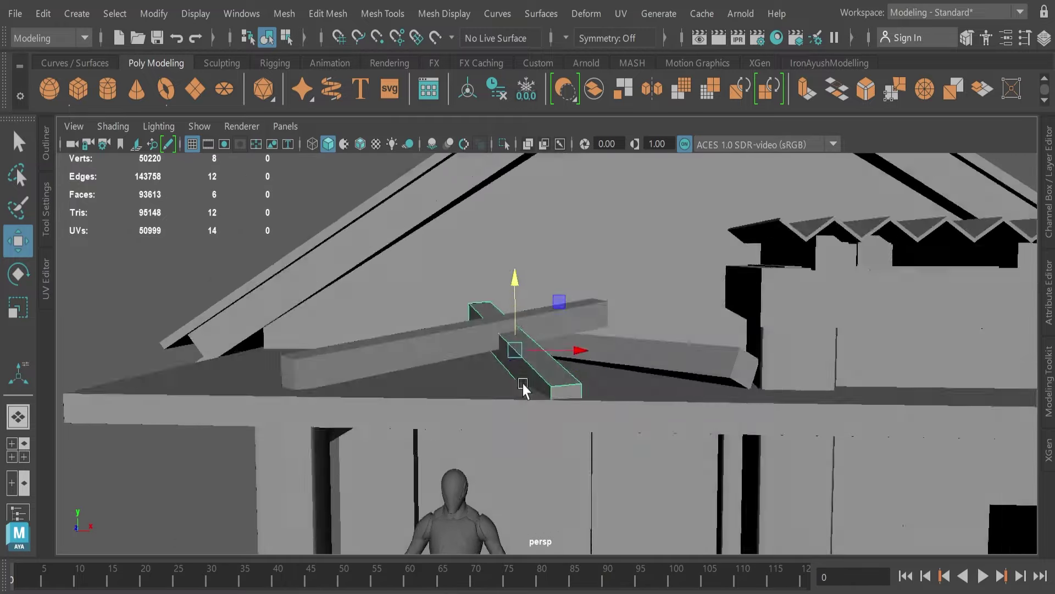
- Switch the plank to rotation, then select a porch pillar
{"action": "key", "text": "e"}
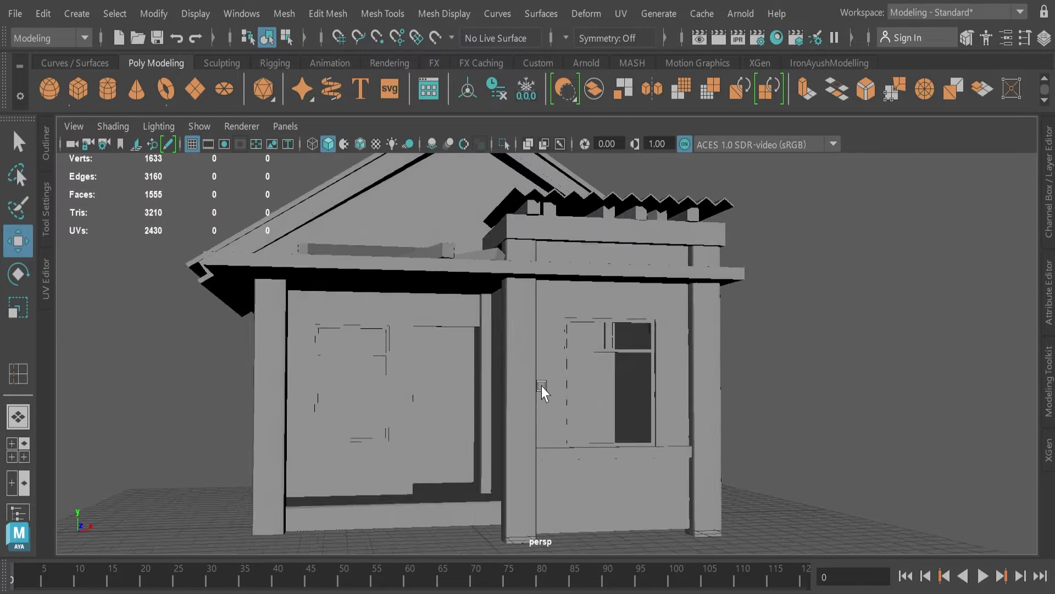
{"action": "left_click_drag", "start_coordinate": [542, 386], "coordinate": [582, 439], "text": "alt"}
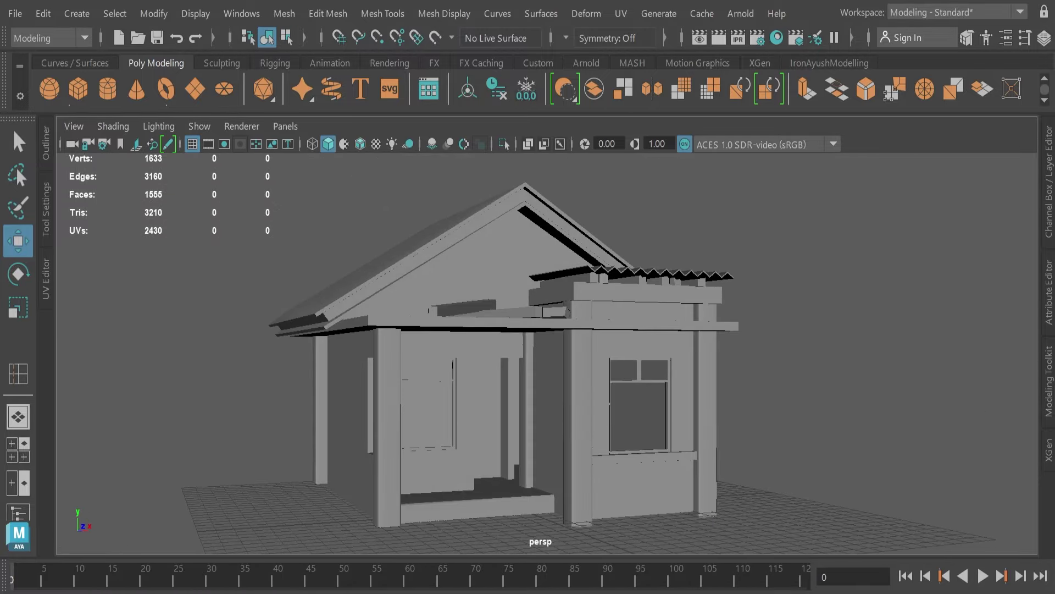
{"action": "left_click", "coordinate": [583, 440]}
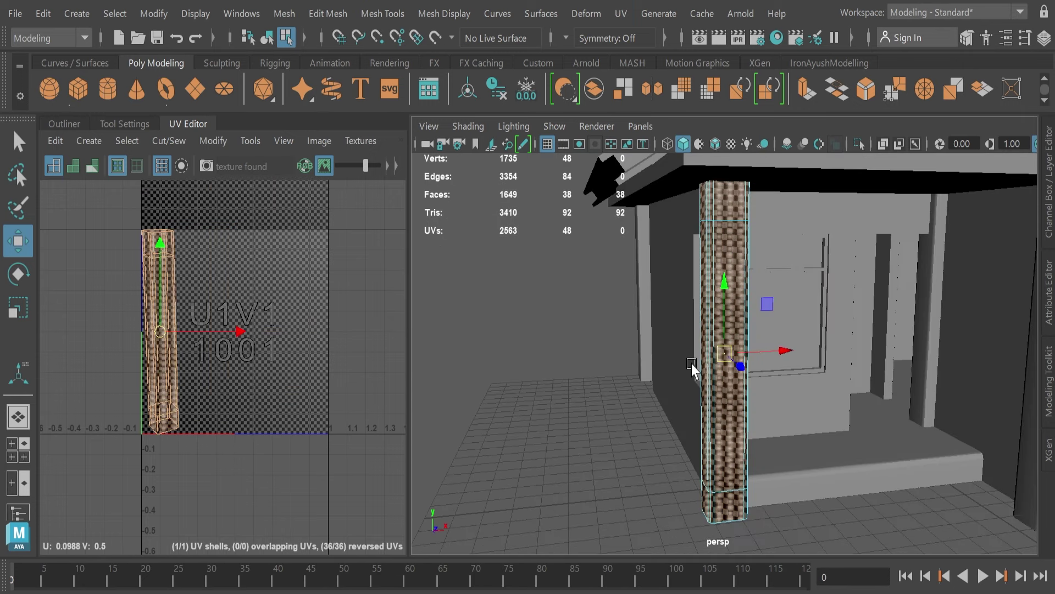
- Isolate the pillar in the side view and select all its faces for unwrapping
{"action": "key", "text": "space"}
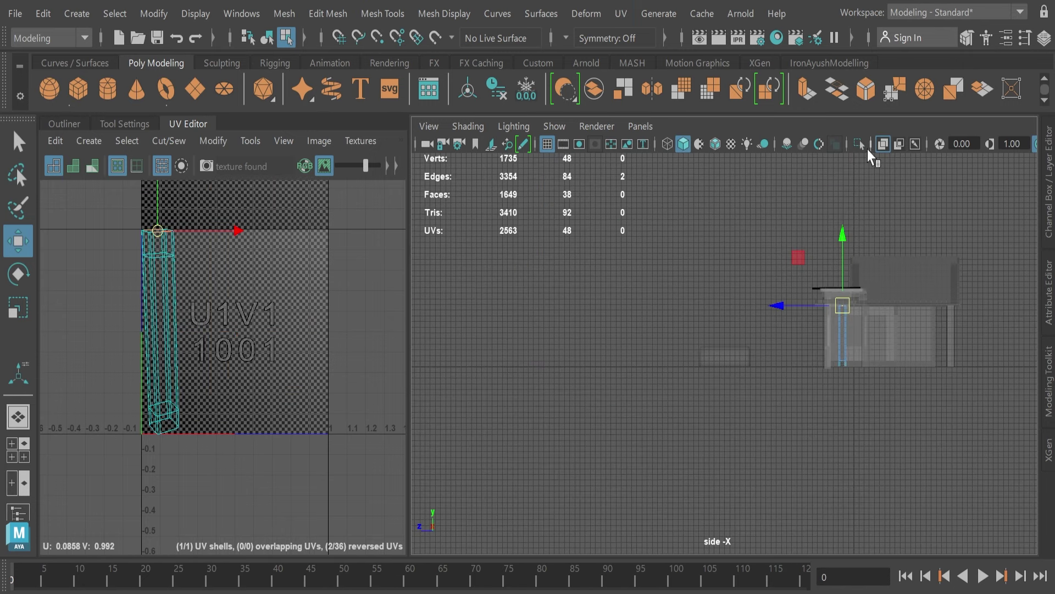
{"action": "left_click", "coordinate": [860, 144]}
{"action": "left_click_drag", "start_coordinate": [611, 308], "coordinate": [711, 344]}
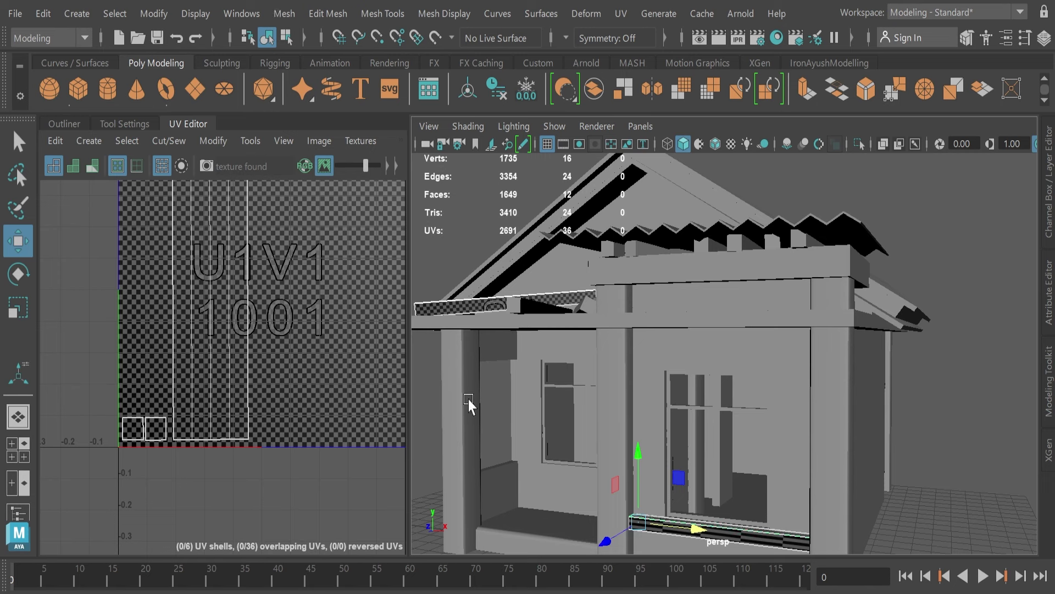
- Give the plank new UVs from its selected faces, then show the rest of the scene
{"action": "key", "text": "r"}
{"action": "left_click", "coordinate": [850, 153]}
{"action": "key", "text": "F8"}
{"action": "key", "text": "f"}
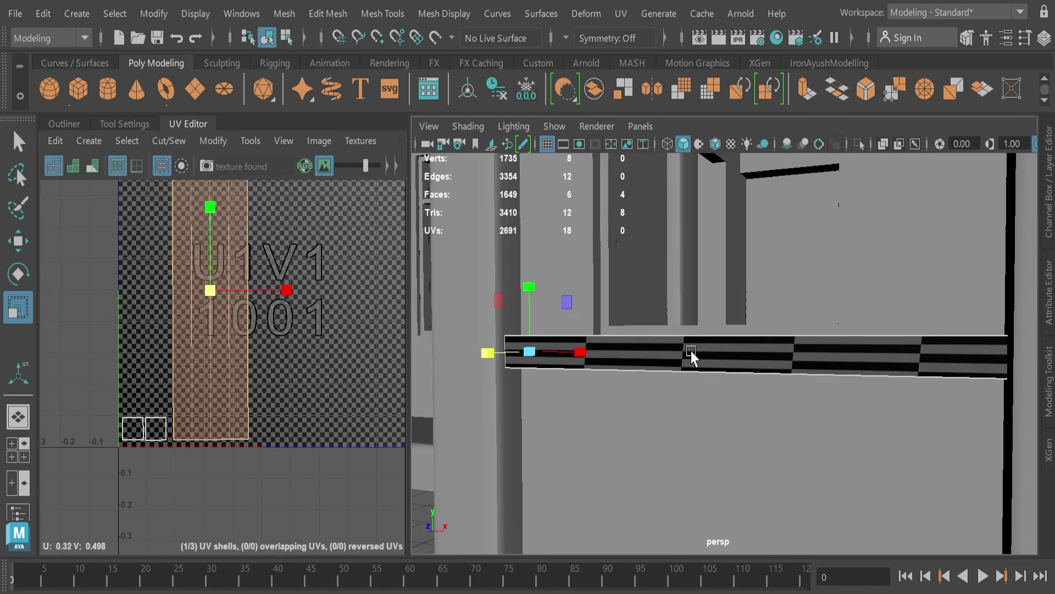
{"action": "key", "text": "w"}
{"action": "left_click_drag", "start_coordinate": [682, 368], "coordinate": [680, 144], "text": "alt"}
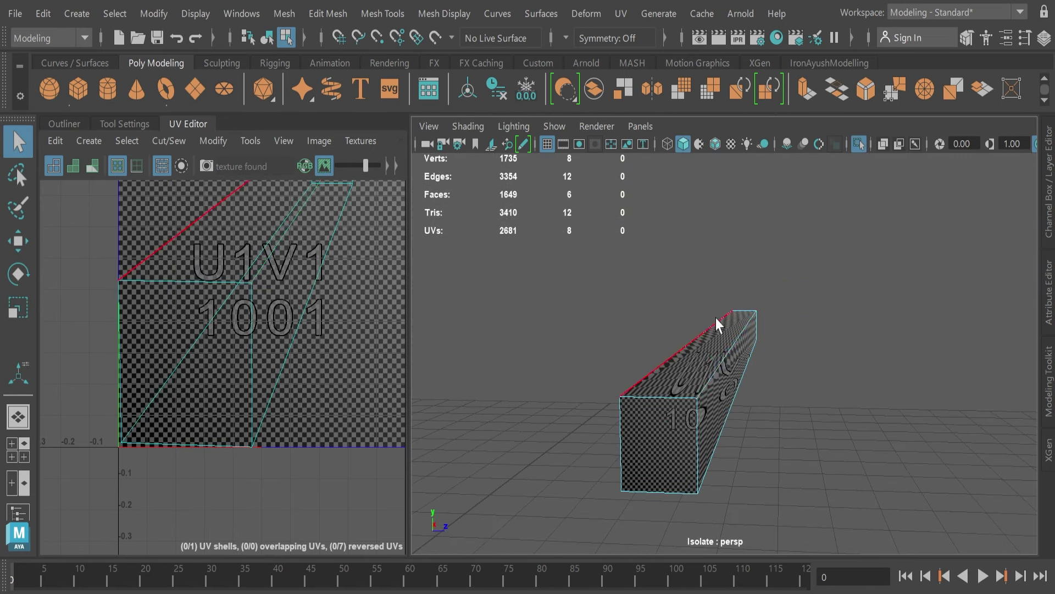
{"action": "left_click_drag", "start_coordinate": [716, 317], "coordinate": [770, 421], "text": "alt"}
{"action": "key", "text": "f"}
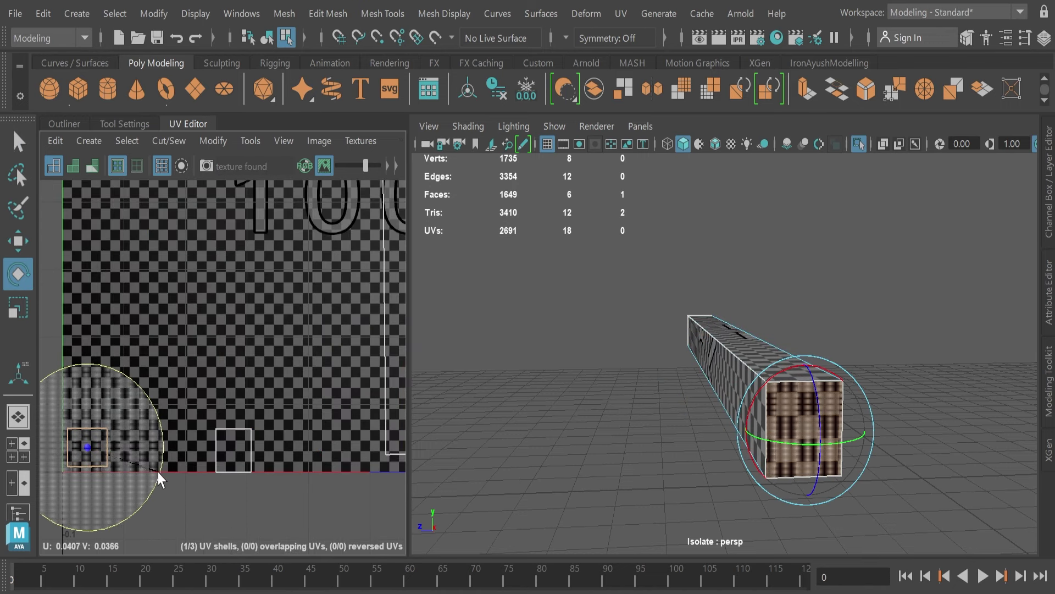
{"action": "key", "text": "F8"}
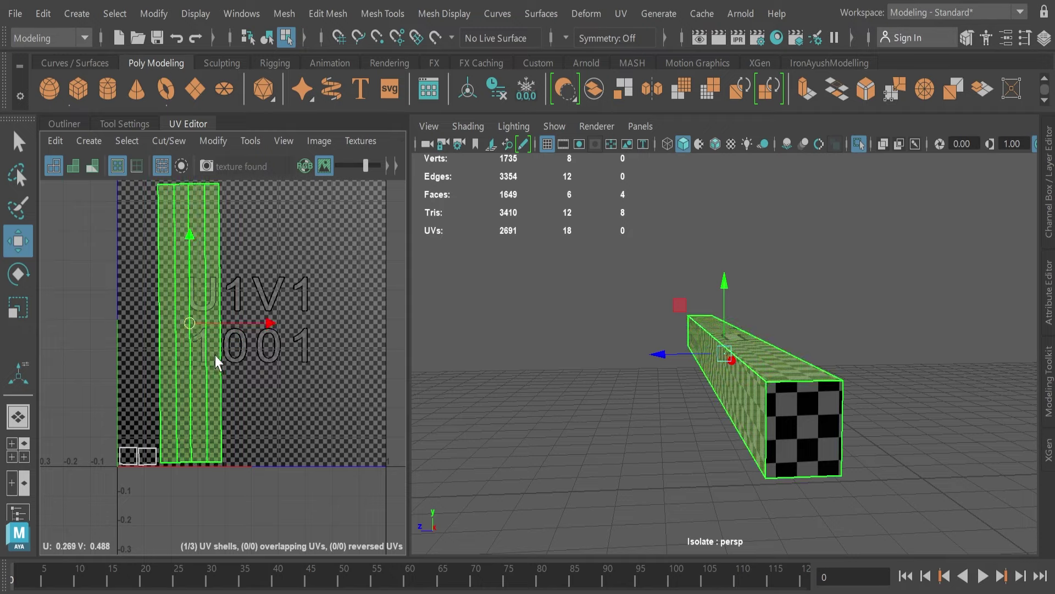
{"action": "left_click", "coordinate": [860, 145]}
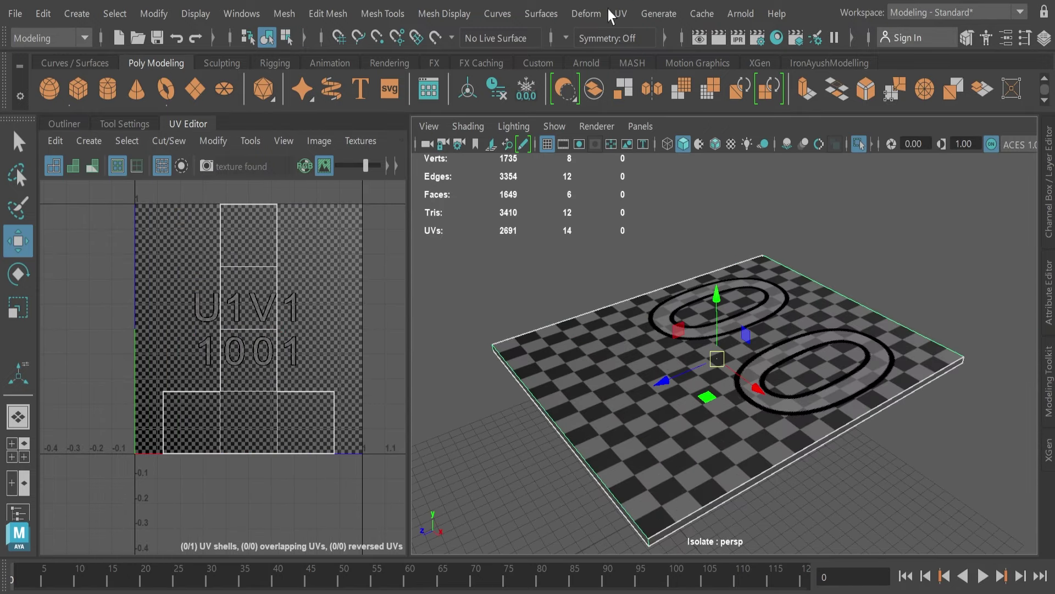
- Rotate the window frame's middle UV strip so it stands upright
{"action": "mouse_move", "coordinate": [659, 392]}
{"action": "left_mouse_down", "text": "alt"}
{"action": "mouse_move", "coordinate": [686, 348]}
{"action": "mouse_move", "coordinate": [522, 372]}
{"action": "mouse_move", "coordinate": [757, 379]}
{"action": "mouse_move", "coordinate": [798, 403]}
{"action": "left_mouse_up", "text": "alt"}
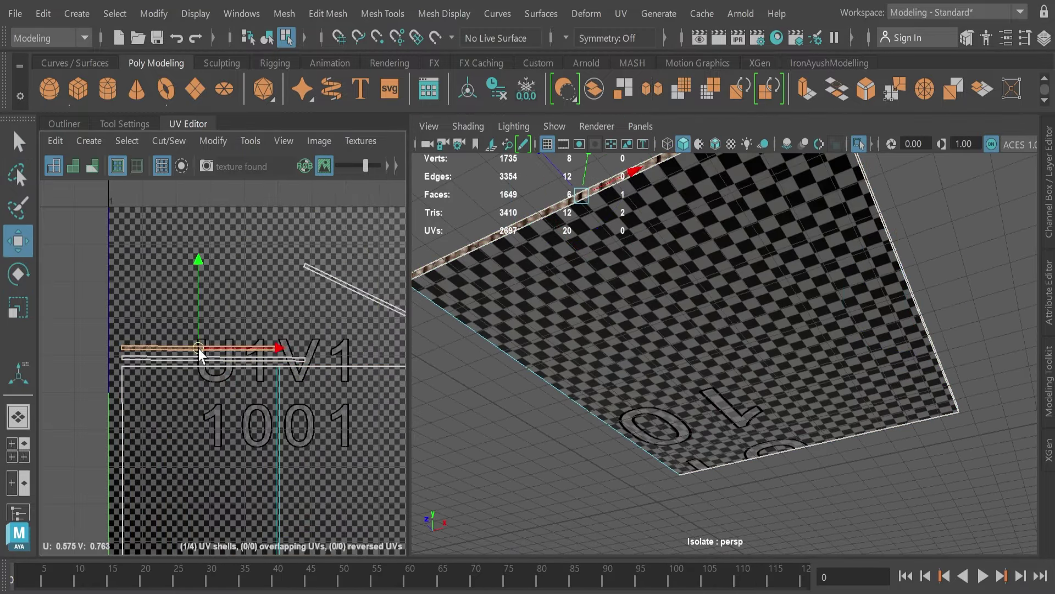
{"action": "left_click_drag", "start_coordinate": [563, 449], "coordinate": [608, 429], "text": "alt"}
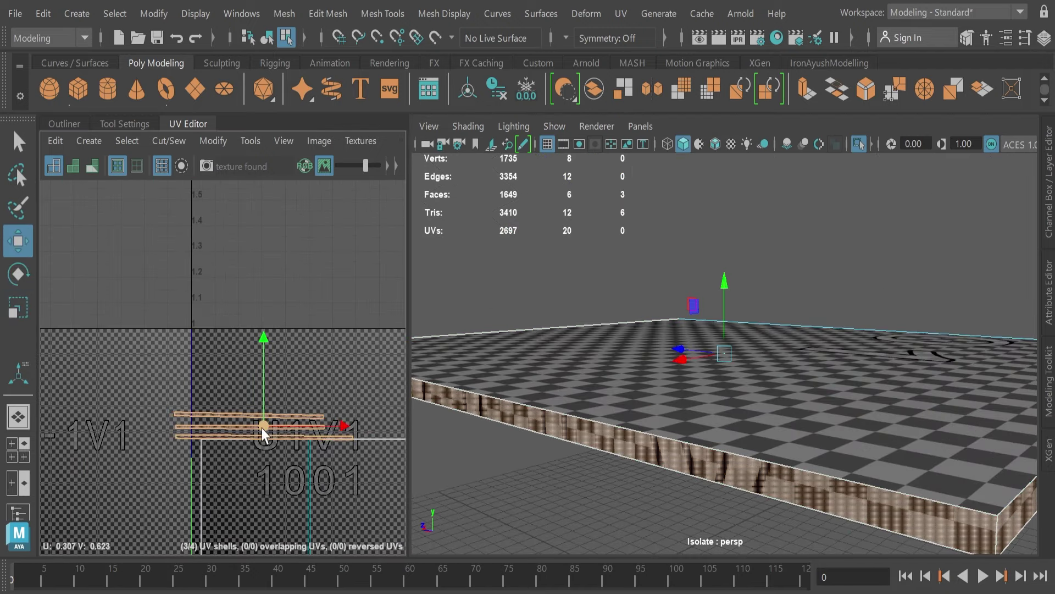
{"action": "mouse_move", "coordinate": [695, 359]}
{"action": "left_mouse_down", "text": "alt"}
{"action": "mouse_move", "coordinate": [700, 405]}
{"action": "mouse_move", "coordinate": [620, 400]}
{"action": "left_mouse_up", "text": "alt"}
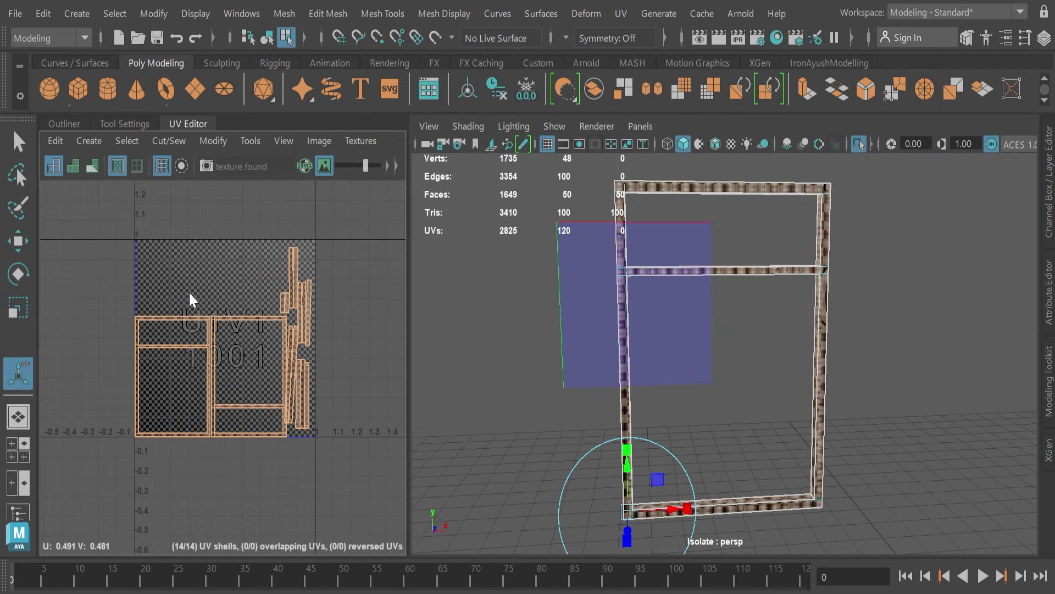
{"action": "scroll", "coordinate": [189, 291], "scroll_direction": "up", "scroll_amount": 5}
{"action": "left_click", "coordinate": [333, 234]}
{"action": "left_click", "coordinate": [345, 276]}
{"action": "key", "text": "e"}
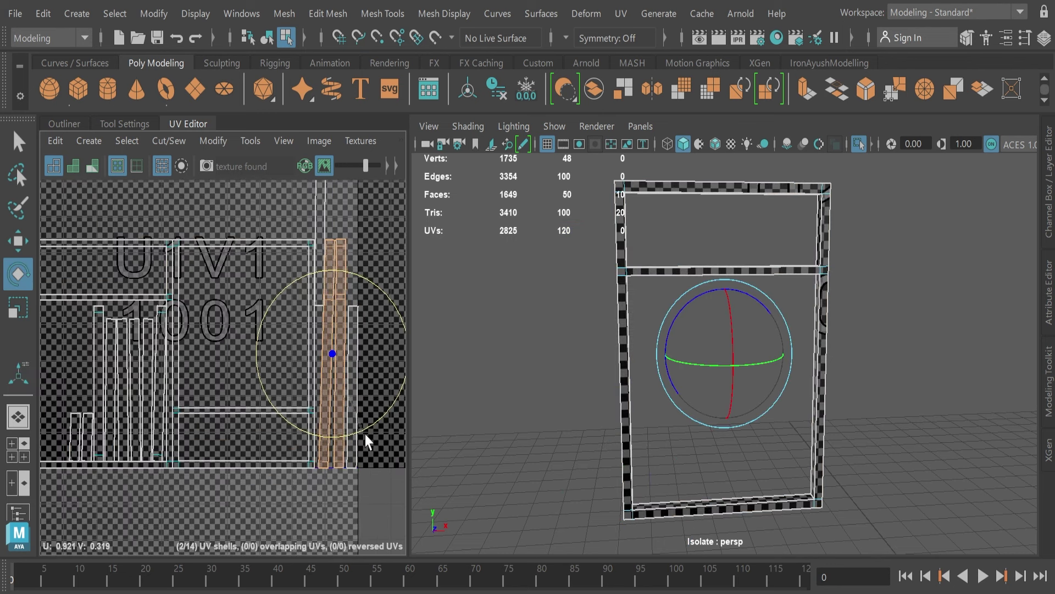
{"action": "left_click_drag", "start_coordinate": [365, 434], "coordinate": [328, 433]}
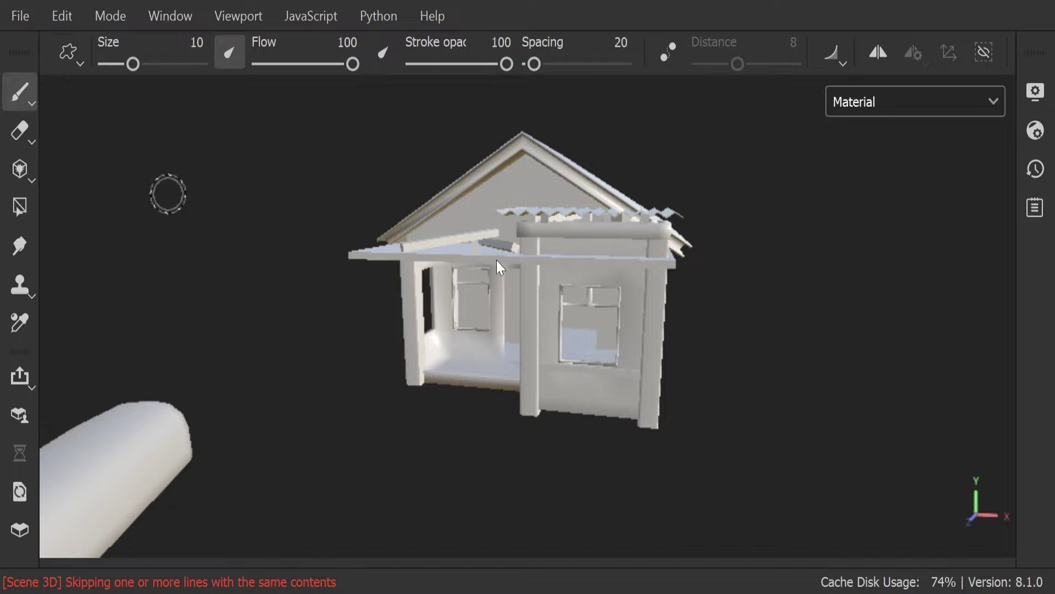
{"action": "key", "text": "b"}
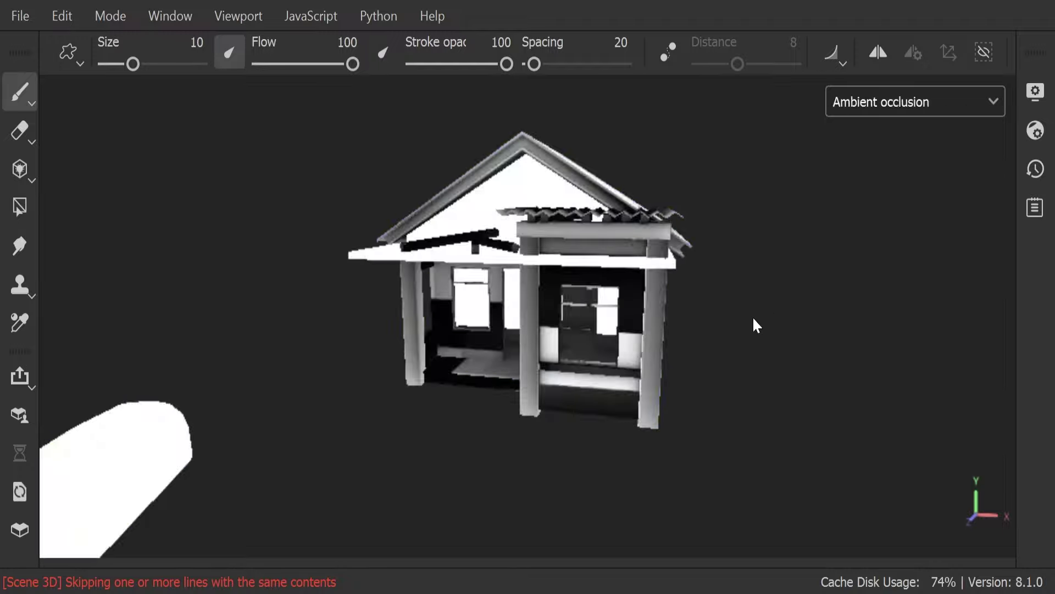
{"action": "key", "text": "m"}
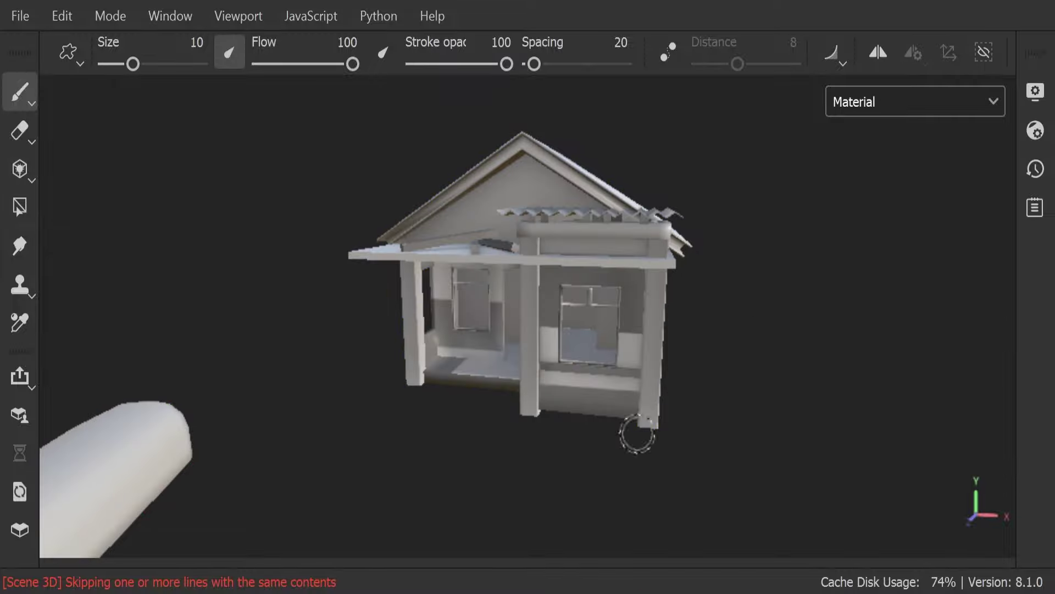
{"action": "left_click_drag", "start_coordinate": [637, 434], "coordinate": [171, 258], "text": "alt"}
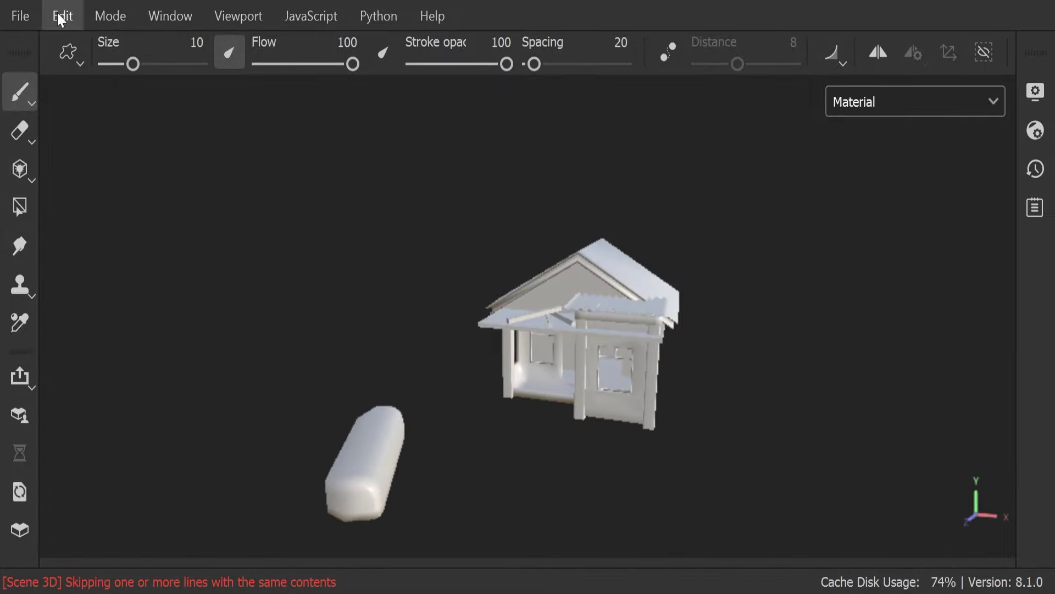
{"action": "key", "text": "b"}
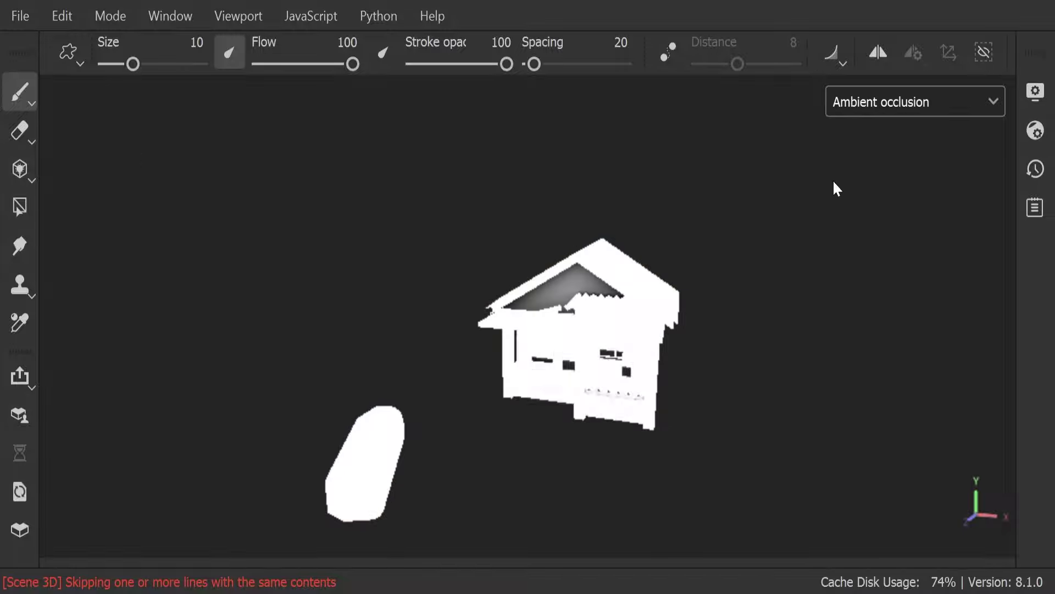
{"action": "key", "text": "b"}
{"action": "key", "text": "b"}
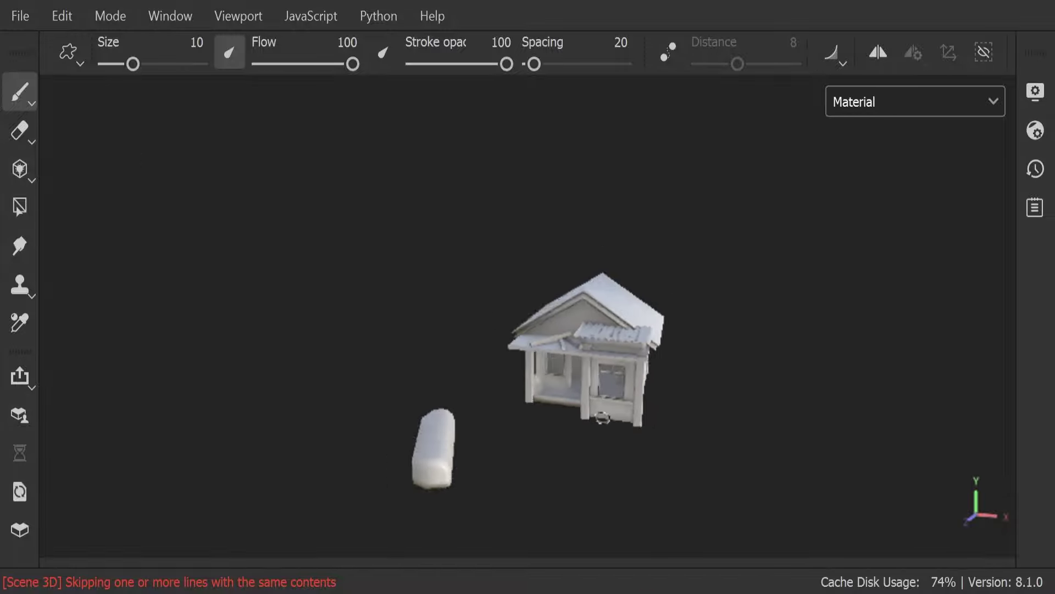
{"action": "scroll", "coordinate": [459, 354], "scroll_direction": "up", "scroll_amount": 10}
{"action": "scroll", "coordinate": [459, 353], "scroll_direction": "up", "scroll_amount": 5}
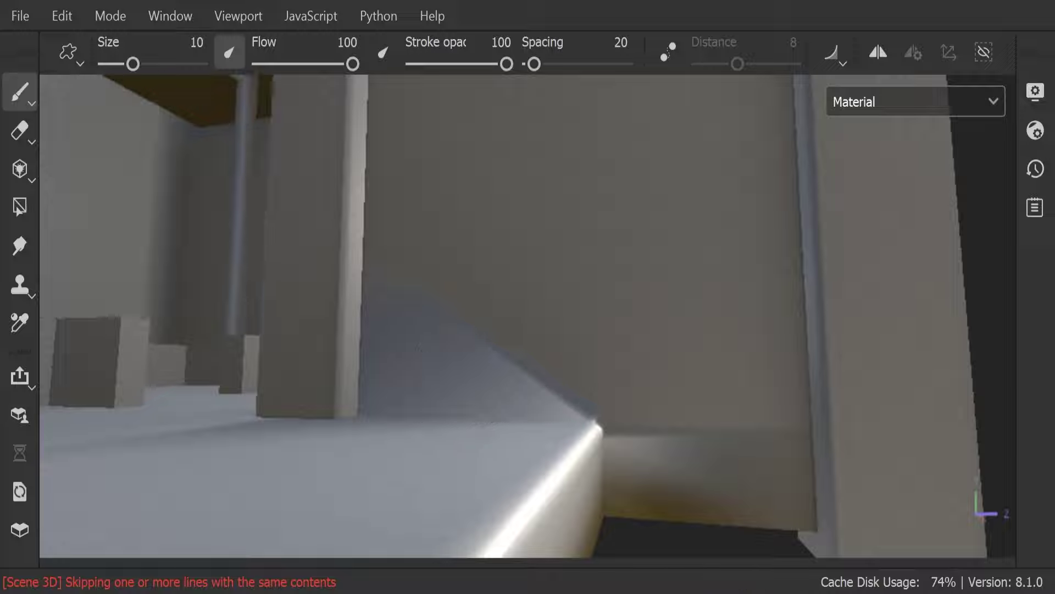
{"action": "left_click_drag", "start_coordinate": [459, 354], "coordinate": [383, 516], "text": "alt"}
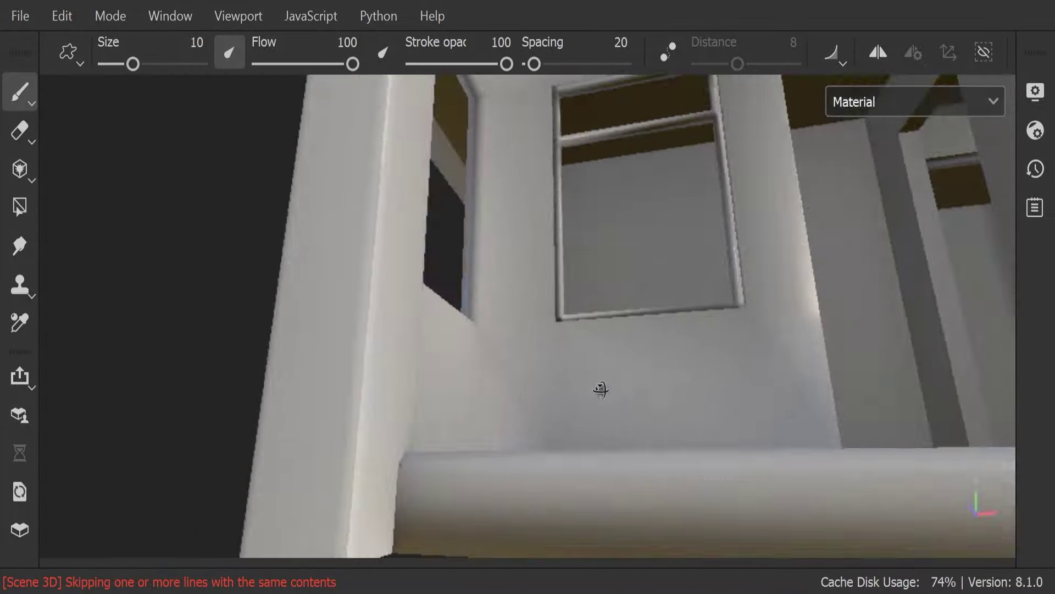
{"action": "mouse_move", "coordinate": [601, 389]}
{"action": "left_mouse_down", "text": "alt"}
{"action": "mouse_move", "coordinate": [808, 304]}
{"action": "mouse_move", "coordinate": [398, 574]}
{"action": "mouse_move", "coordinate": [584, 506]}
{"action": "mouse_move", "coordinate": [106, 142]}
{"action": "left_mouse_up", "text": "alt"}
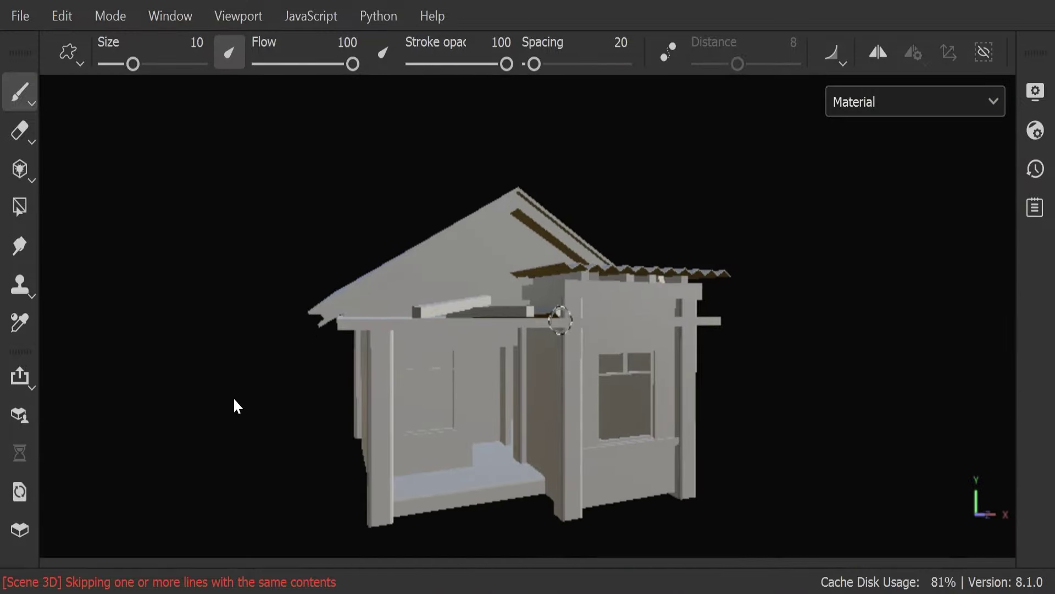
- Cycle through the baked mesh maps, then return to the material view
{"action": "key", "text": "shift+b"}
{"action": "key", "text": "shift+b"}
{"action": "key", "text": "shift+b"}
{"action": "key", "text": "shift+b"}
{"action": "key", "text": "shift+b"}
{"action": "key", "text": "shift+b"}
{"action": "key", "text": "shift+b"}
{"action": "key", "text": "shift+b"}
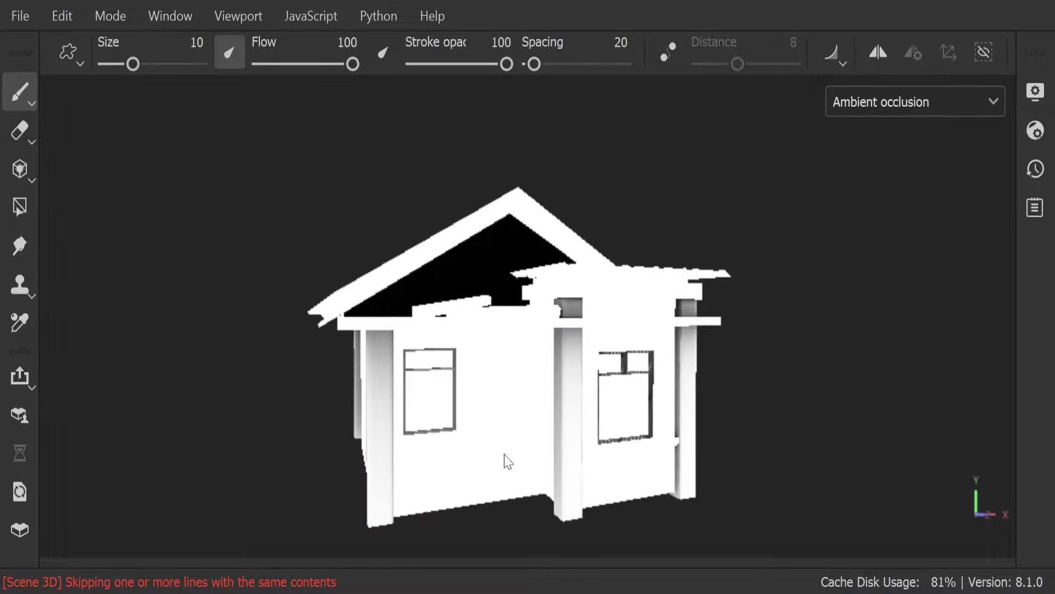
{"action": "key", "text": "shift+b"}
{"action": "key", "text": "shift+b"}
{"action": "key", "text": "shift+b"}
{"action": "key", "text": "shift+b"}
{"action": "key", "text": "shift+b"}
{"action": "key", "text": "shift+b"}
{"action": "key", "text": "shift+b"}
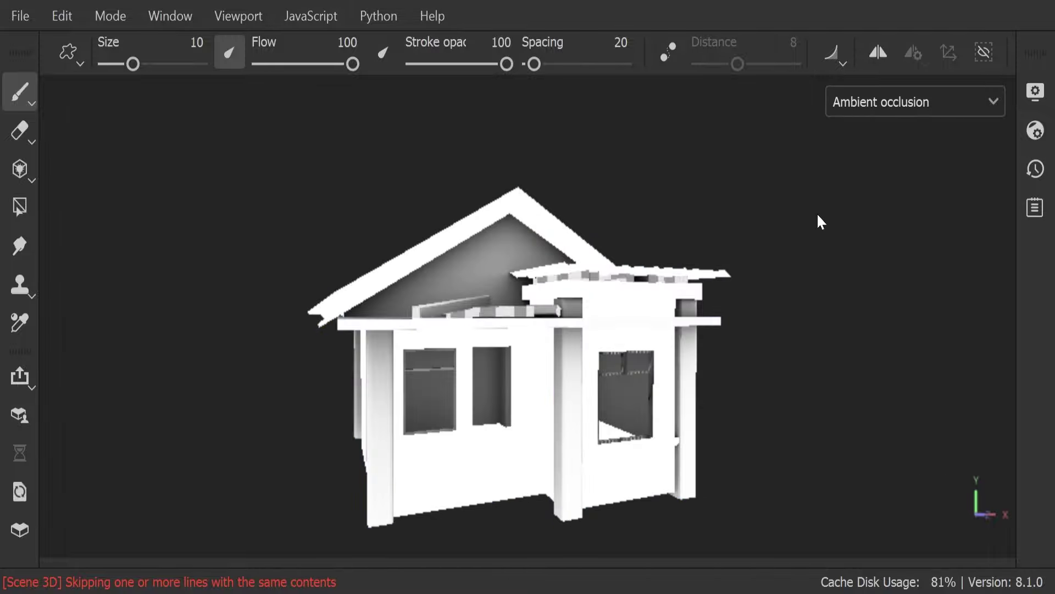
{"action": "key", "text": "shift+b"}
{"action": "key", "text": "shift+b"}
{"action": "key", "text": "shift+b"}
{"action": "key", "text": "shift+b"}
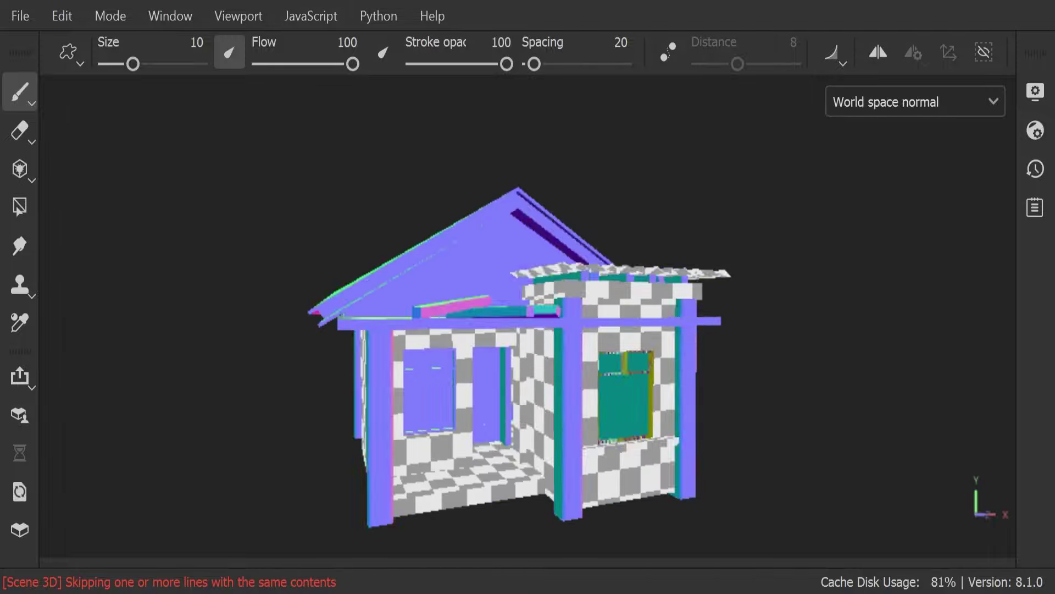
{"action": "key", "text": "shift+b"}
{"action": "key", "text": "shift+b"}
{"action": "key", "text": "shift+b"}
{"action": "key", "text": "shift+b"}
{"action": "key", "text": "shift+b"}
{"action": "key", "text": "shift+b"}
{"action": "key", "text": "shift+b"}
{"action": "key", "text": "shift+b"}
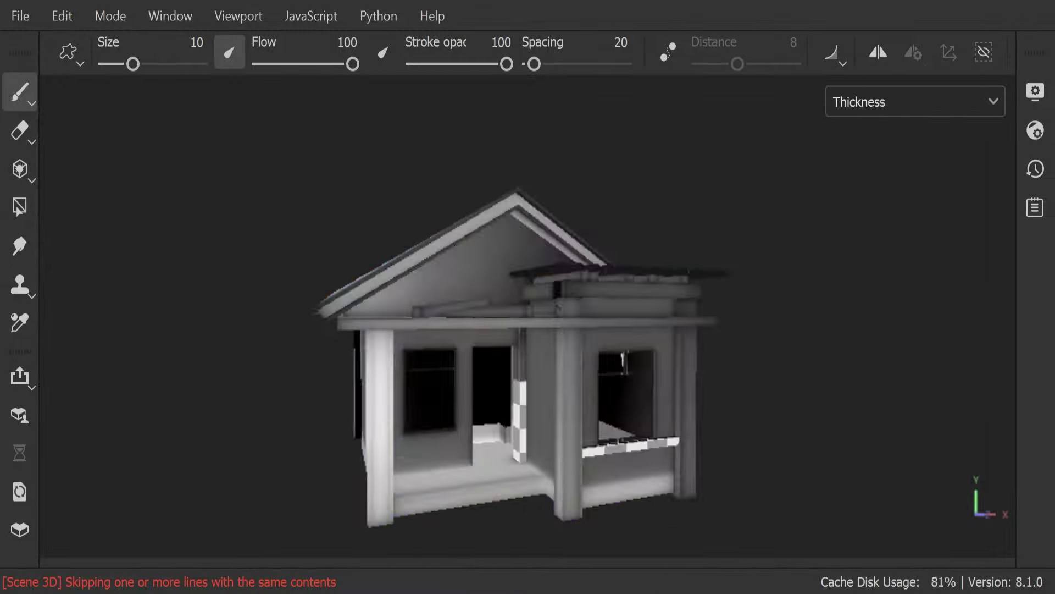
{"action": "key", "text": "m"}
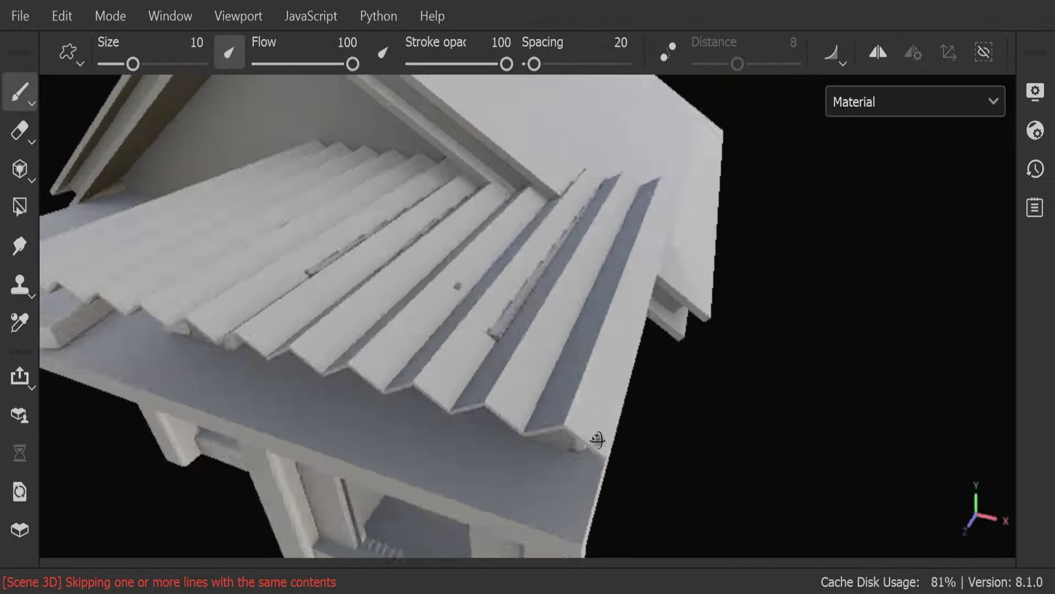
{"action": "mouse_move", "coordinate": [667, 460]}
{"action": "left_mouse_down", "text": "alt"}
{"action": "mouse_move", "coordinate": [605, 323]}
{"action": "mouse_move", "coordinate": [610, 448]}
{"action": "left_mouse_up", "text": "alt"}
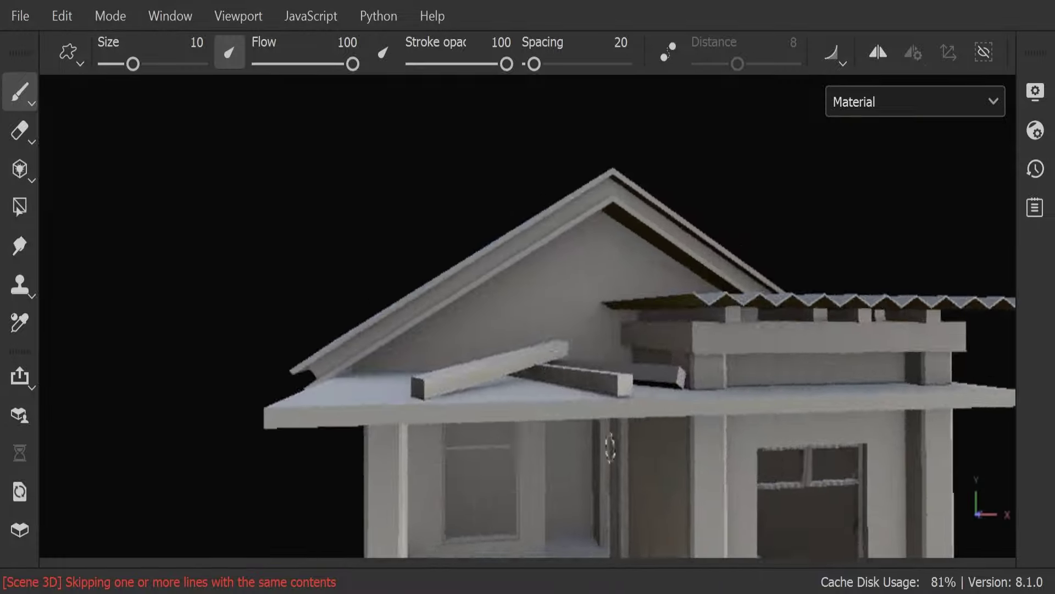
{"action": "mouse_move", "coordinate": [611, 448]}
{"action": "left_mouse_down", "text": "alt"}
{"action": "mouse_move", "coordinate": [422, 460]}
{"action": "mouse_move", "coordinate": [344, 334]}
{"action": "left_mouse_up", "text": "alt"}
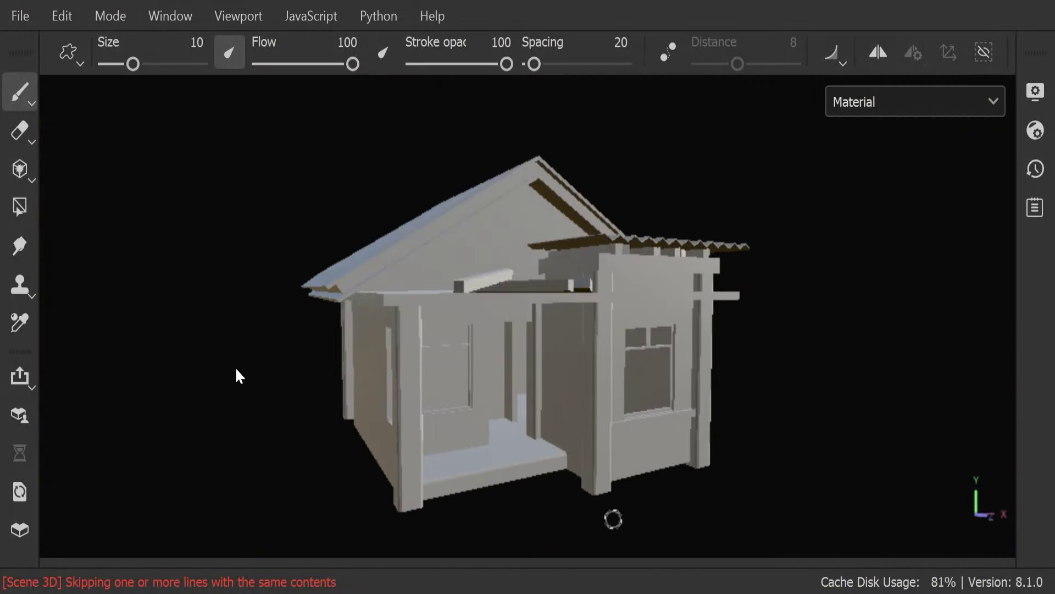
- Review each baked mesh map a second time before going back to the material view
{"action": "key", "text": "b"}
{"action": "key", "text": "shift+b"}
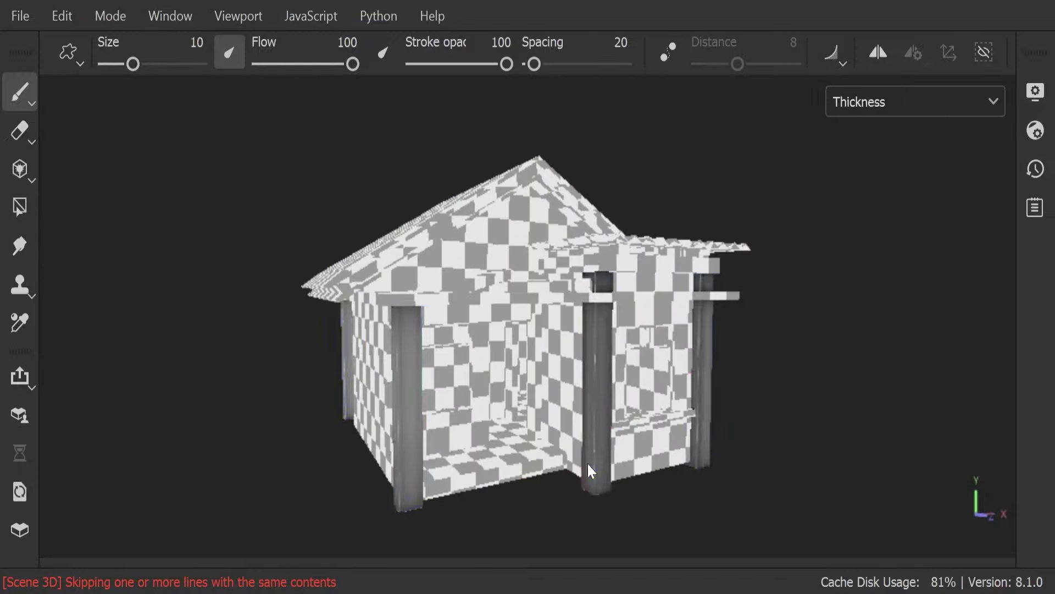
{"action": "key", "text": "shift+b"}
{"action": "key", "text": "shift+b"}
{"action": "key", "text": "shift+b"}
{"action": "key", "text": "shift+b"}
{"action": "key", "text": "shift+b"}
{"action": "key", "text": "shift+b"}
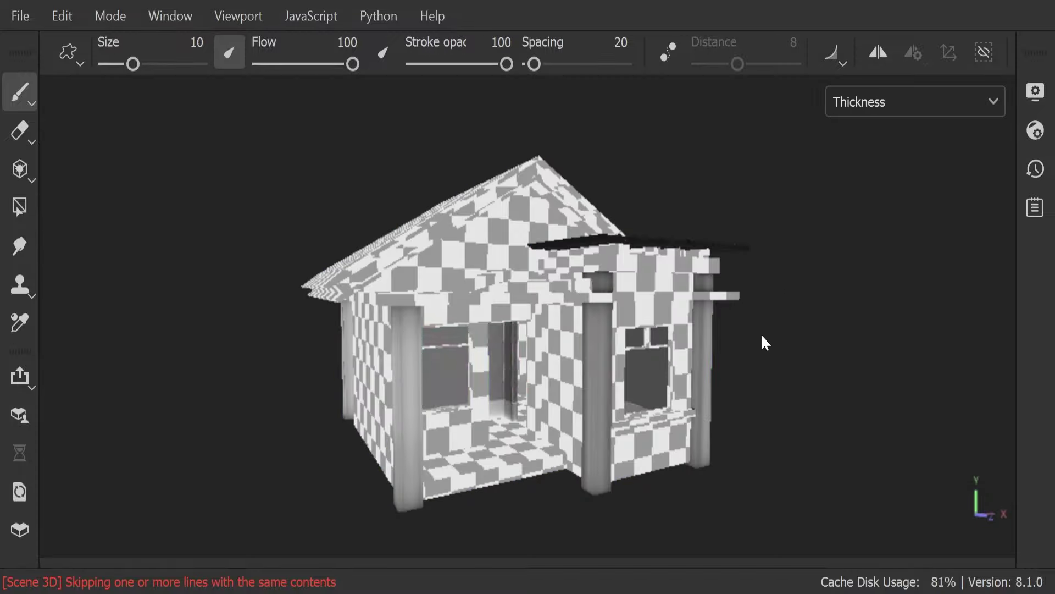
{"action": "key", "text": "shift+b"}
{"action": "key", "text": "shift+b"}
{"action": "key", "text": "shift+b"}
{"action": "key", "text": "shift+b"}
{"action": "key", "text": "shift+b"}
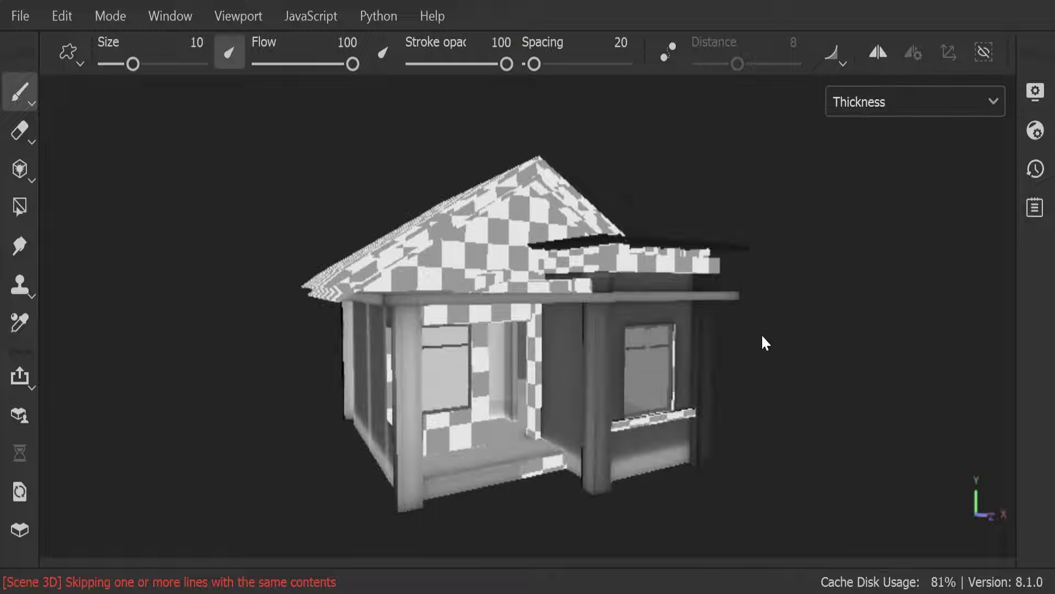
{"action": "key", "text": "shift+b"}
{"action": "key", "text": "shift+b"}
{"action": "key", "text": "shift+b"}
{"action": "key", "text": "shift+b"}
{"action": "key", "text": "shift+b"}
{"action": "key", "text": "shift+b"}
{"action": "key", "text": "shift+b"}
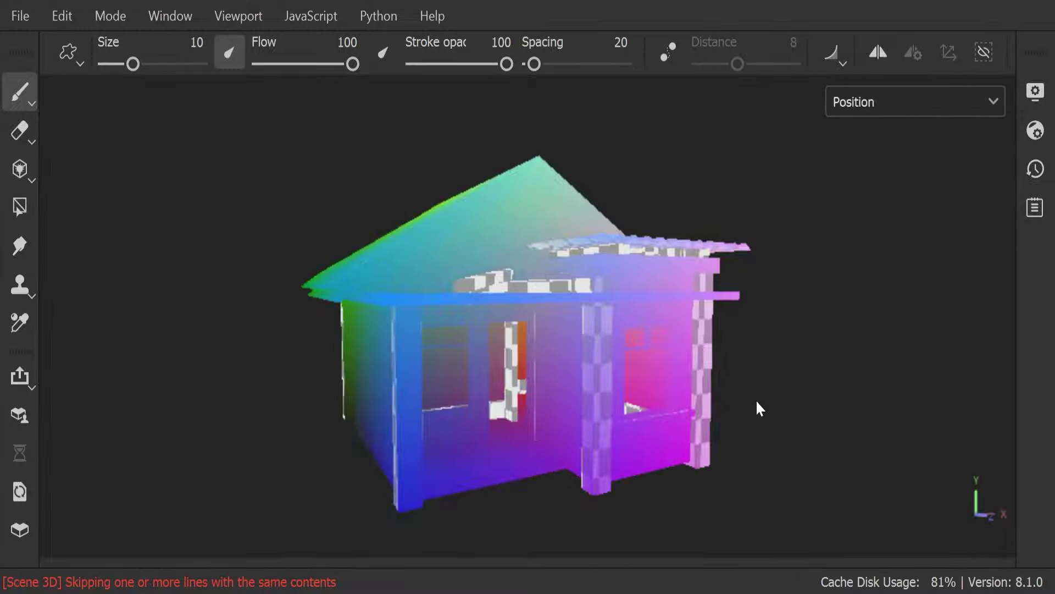
{"action": "key", "text": "shift+b"}
{"action": "key", "text": "m"}
- Frame the whole house and switch to the Iray render preview
{"action": "left_click_drag", "start_coordinate": [968, 469], "coordinate": [479, 377], "text": "alt"}
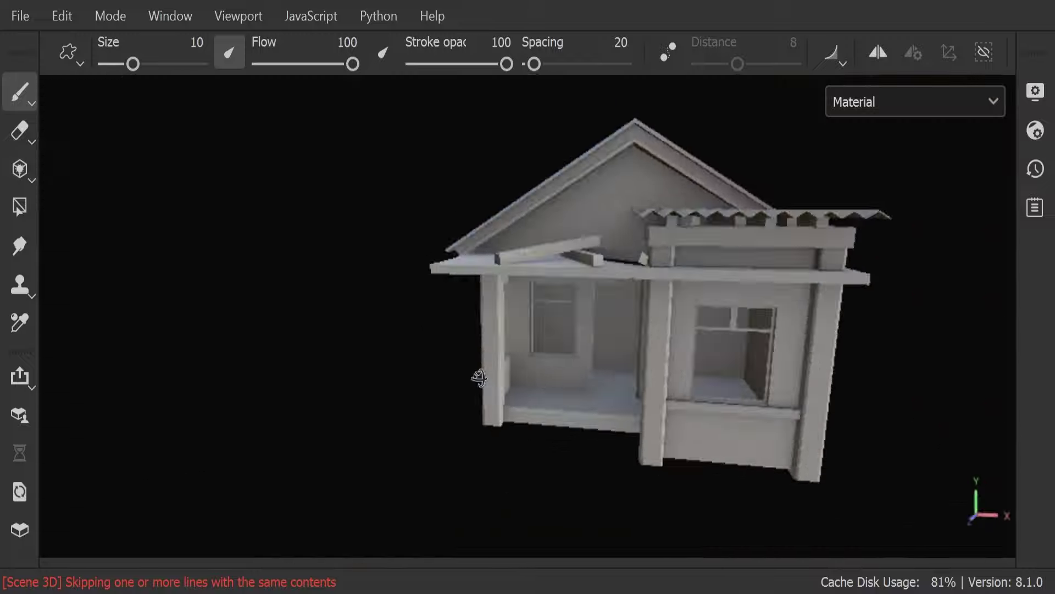
{"action": "right_click_drag", "start_coordinate": [479, 377], "coordinate": [782, 420], "text": "alt"}
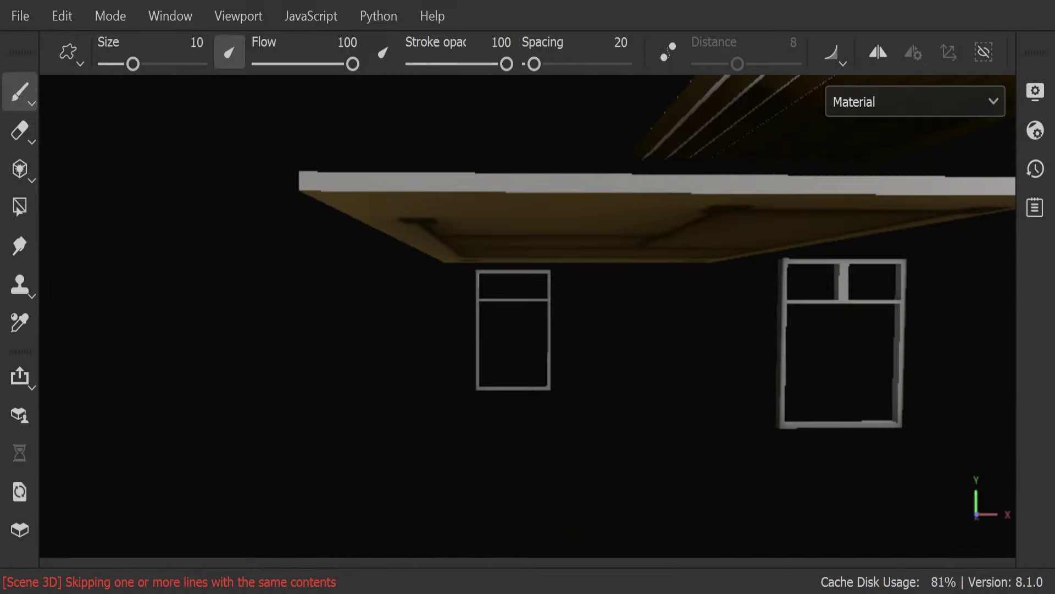
{"action": "key", "text": "f"}
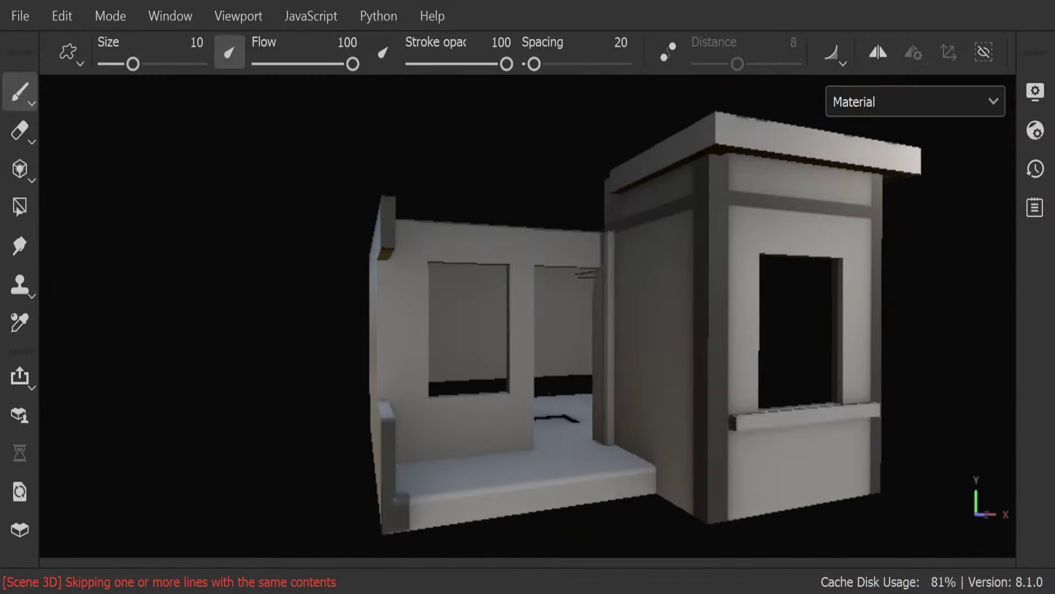
{"action": "key", "text": "F10"}
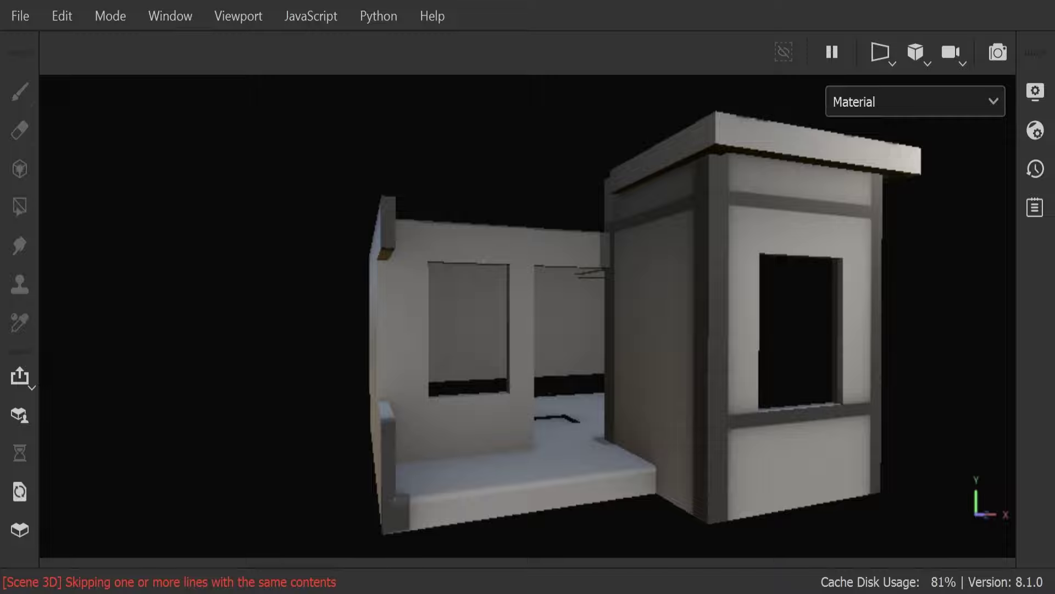
- Apply the rough stone material so it stays only on the corner pillars while the wall panels remain white
{"action": "left_click_drag", "start_coordinate": [485, 408], "coordinate": [489, 418]}
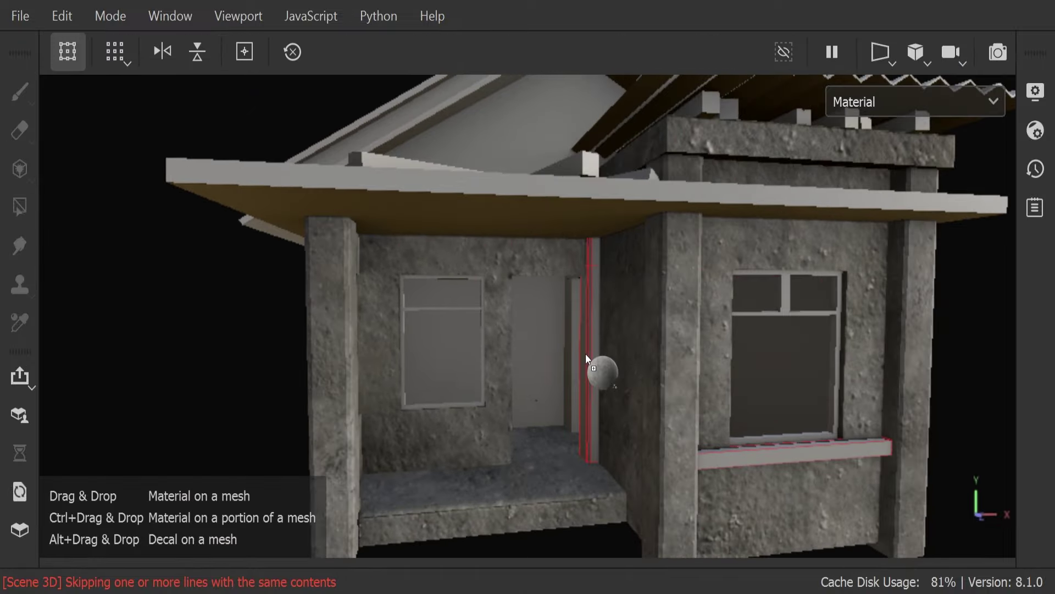
{"action": "scroll", "coordinate": [448, 373], "scroll_direction": "up", "scroll_amount": 2}
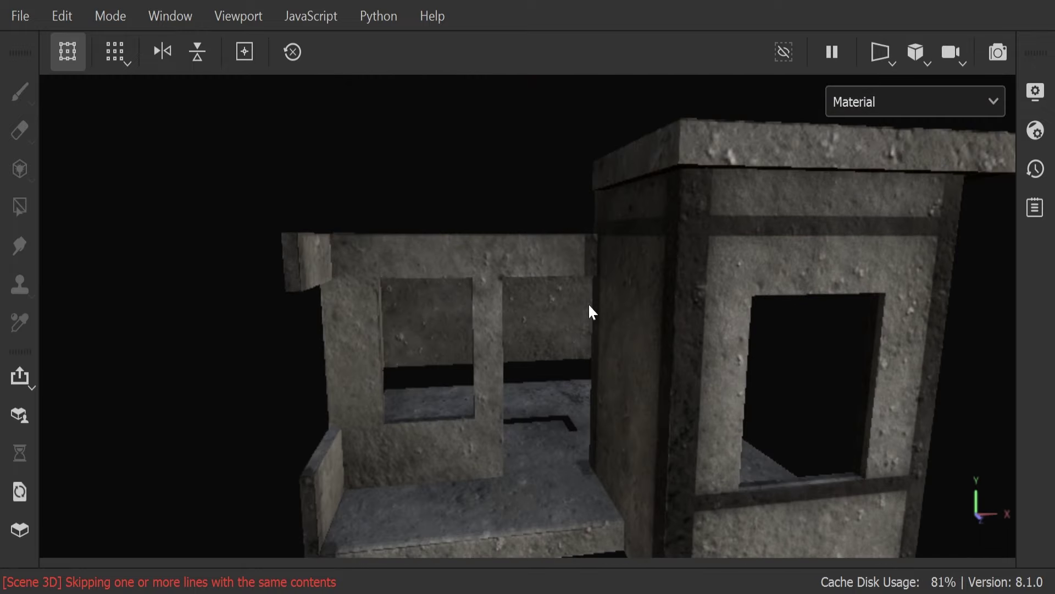
{"action": "key", "text": "1"}
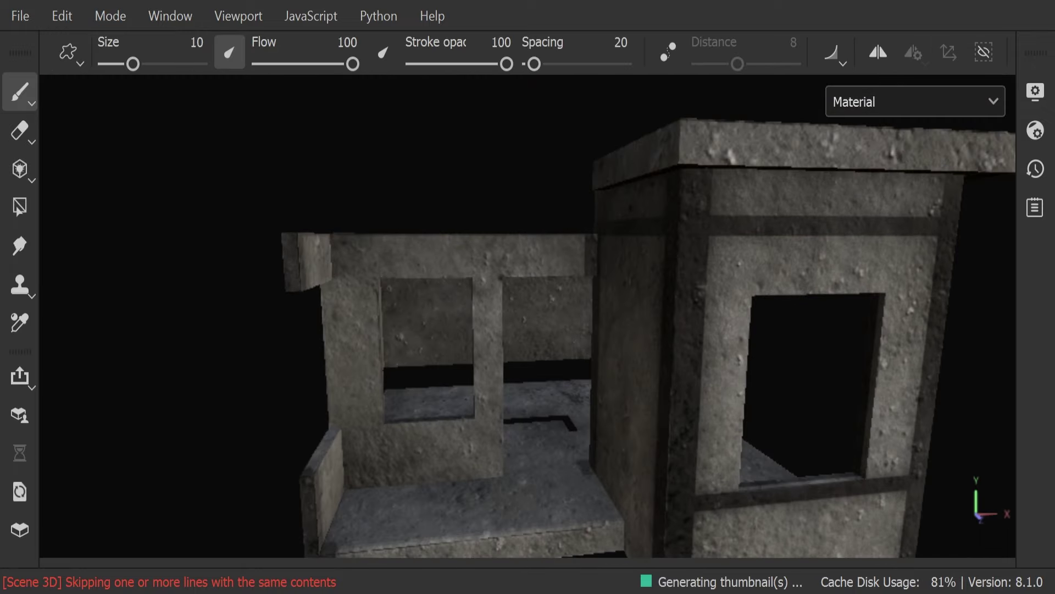
{"action": "middle_click_drag", "start_coordinate": [626, 396], "coordinate": [582, 385]}
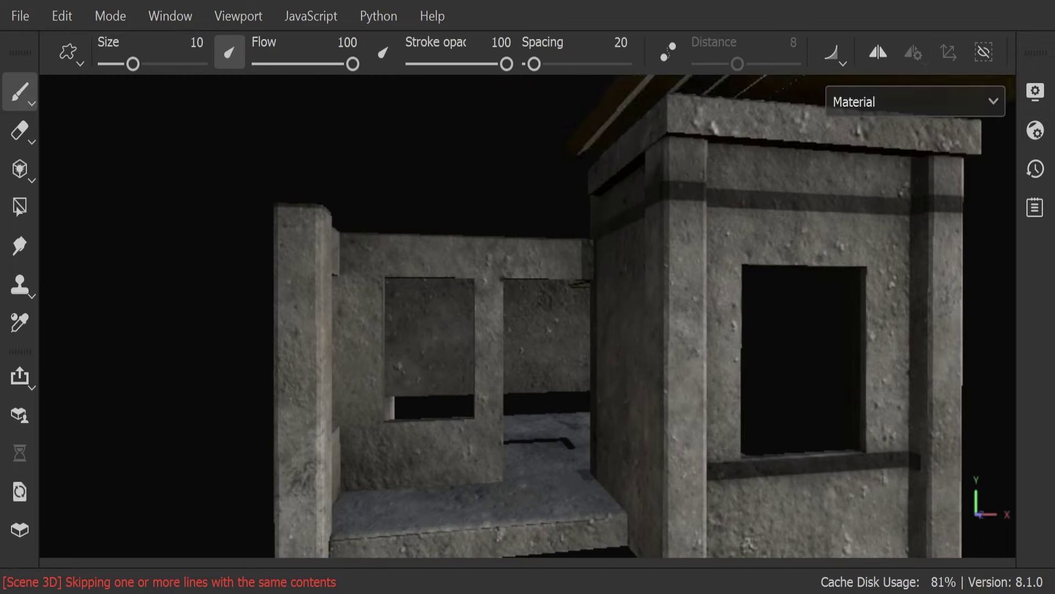
{"action": "middle_click_drag", "start_coordinate": [627, 374], "coordinate": [577, 360]}
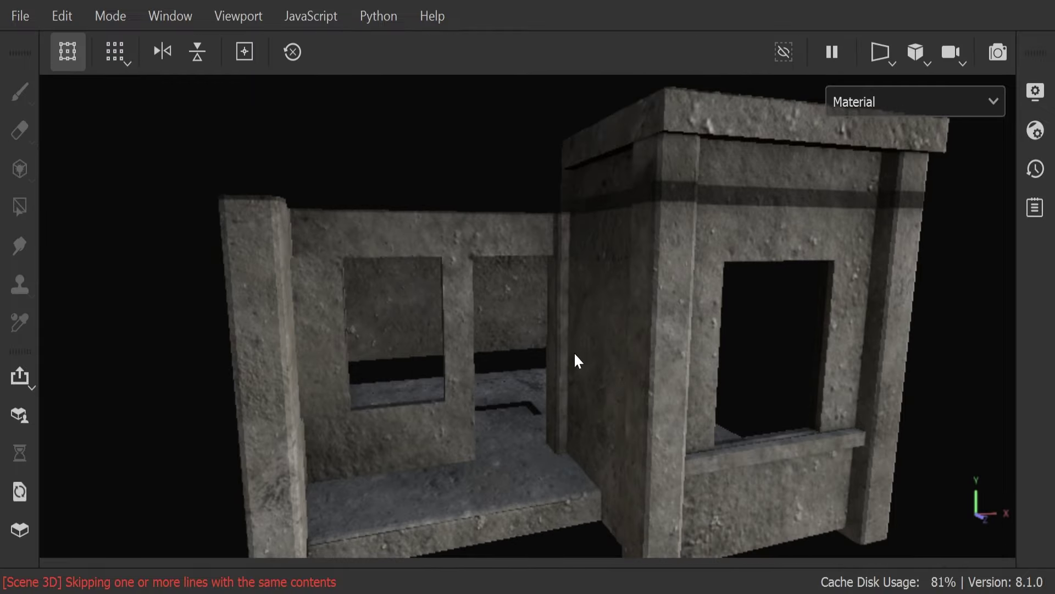
{"action": "left_click_drag", "start_coordinate": [577, 360], "coordinate": [550, 357], "text": "alt"}
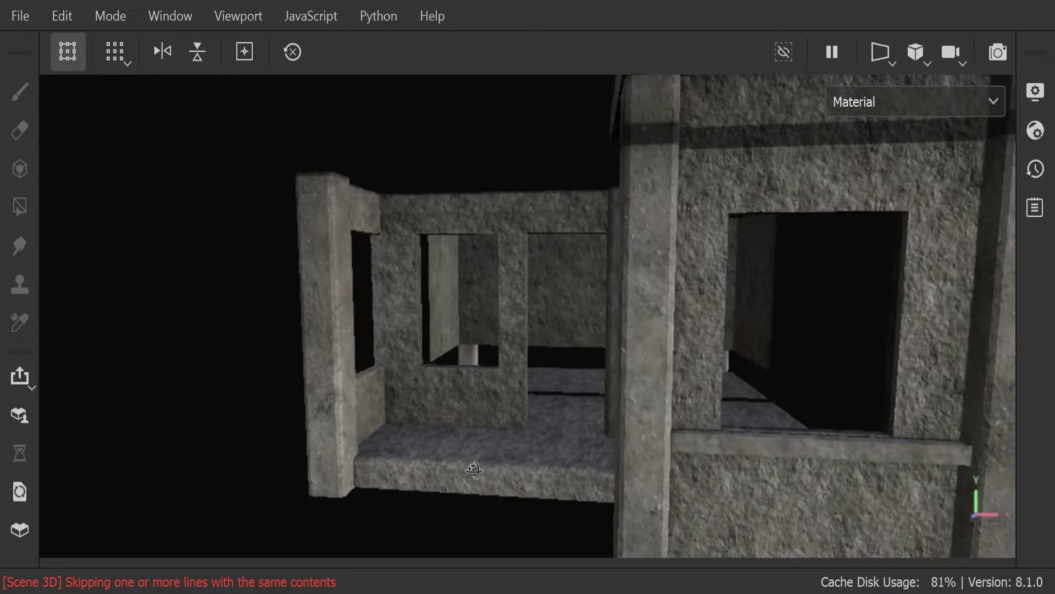
{"action": "scroll", "coordinate": [607, 439], "scroll_direction": "up", "scroll_amount": 5}
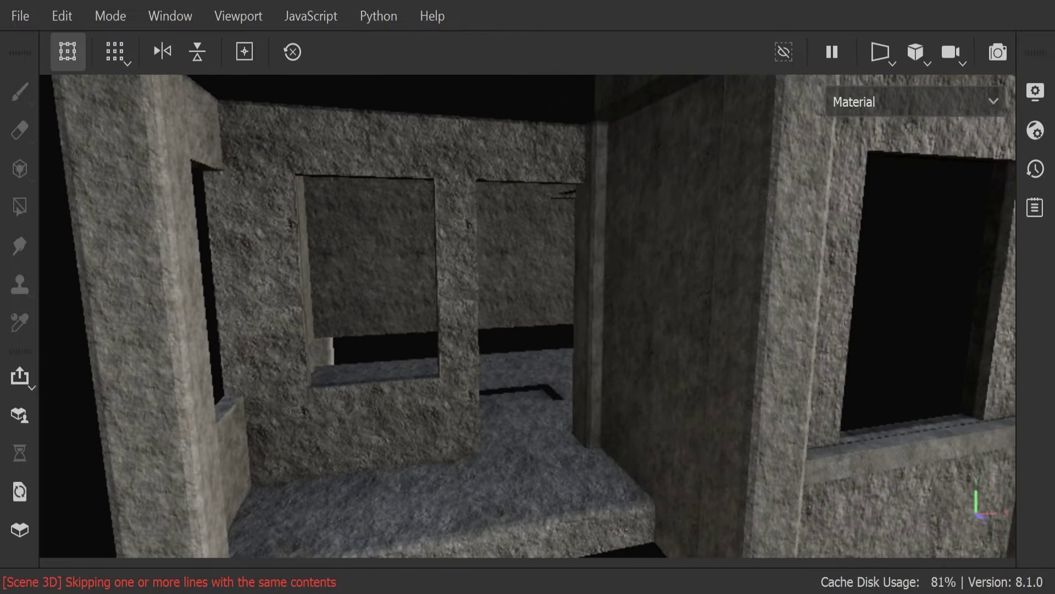
{"action": "scroll", "coordinate": [641, 464], "scroll_direction": "down", "scroll_amount": 5}
{"action": "scroll", "coordinate": [641, 464], "scroll_direction": "down", "scroll_amount": 5}
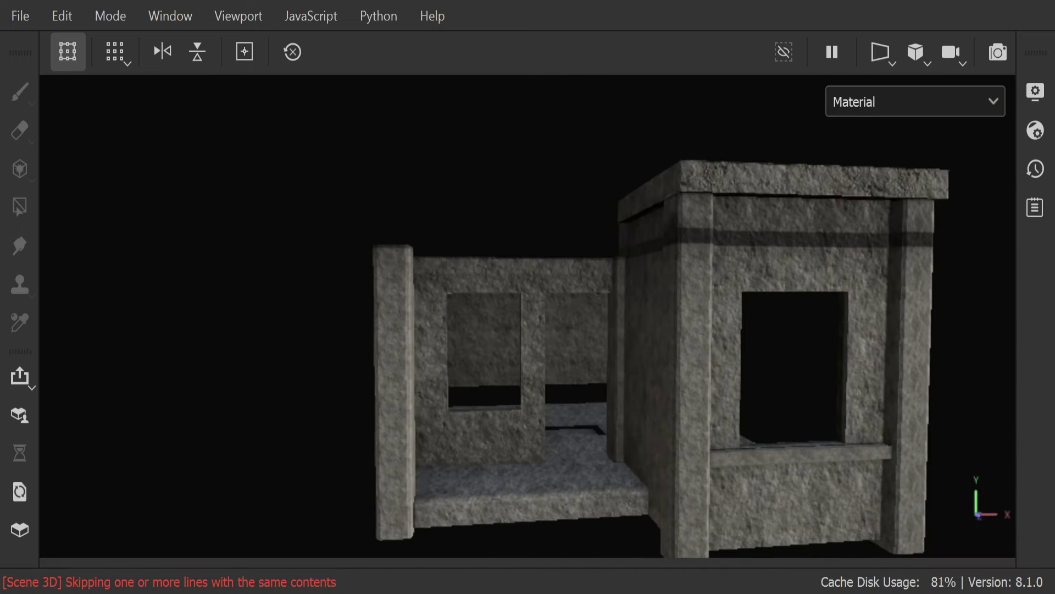
{"action": "scroll", "coordinate": [511, 450], "scroll_direction": "up", "scroll_amount": 5}
{"action": "scroll", "coordinate": [510, 450], "scroll_direction": "up", "scroll_amount": 2}
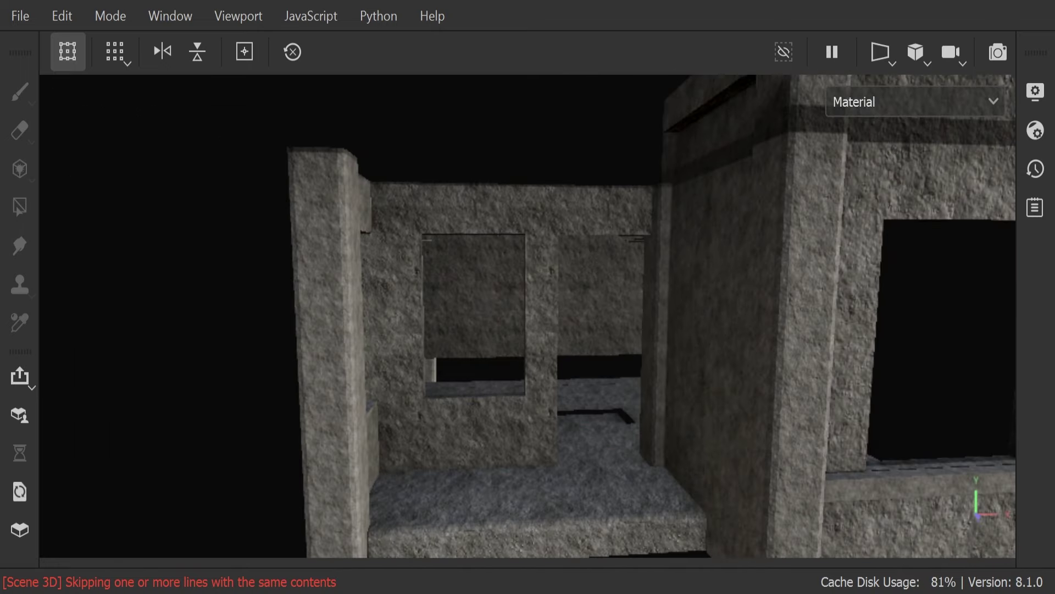
{"action": "left_click_drag", "start_coordinate": [528, 543], "coordinate": [484, 543], "text": "alt"}
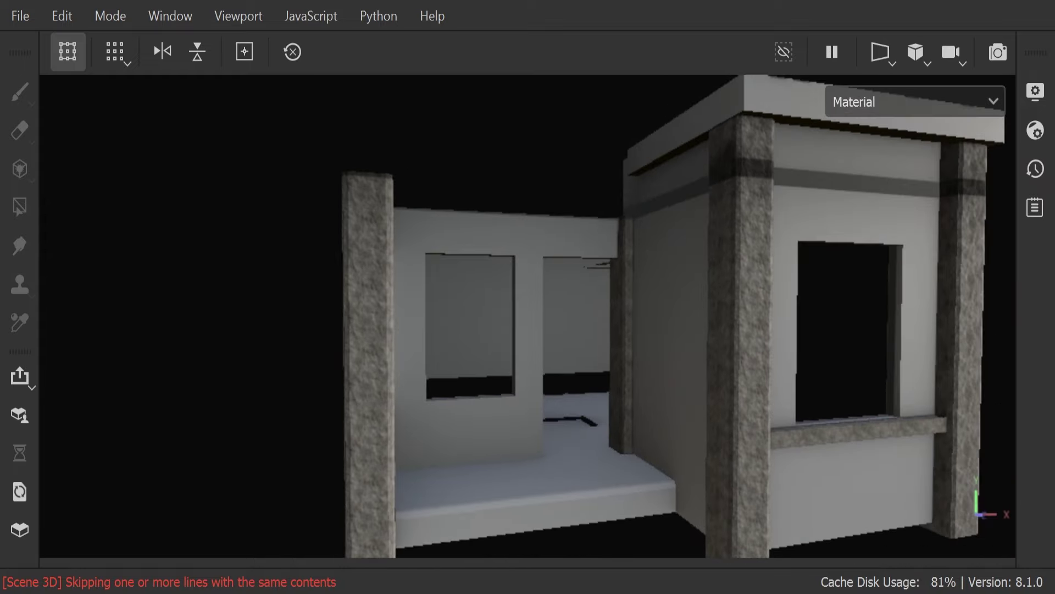
- Paint the grunge stone material onto the left wall with brush, projection and polygon fill
{"action": "key", "text": "1"}
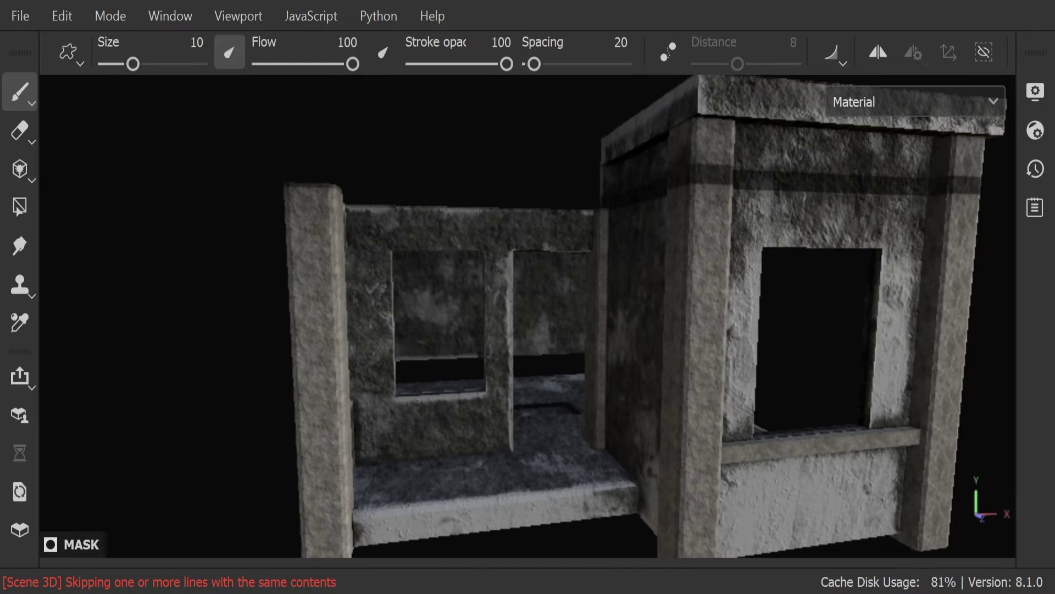
{"action": "key", "text": "w"}
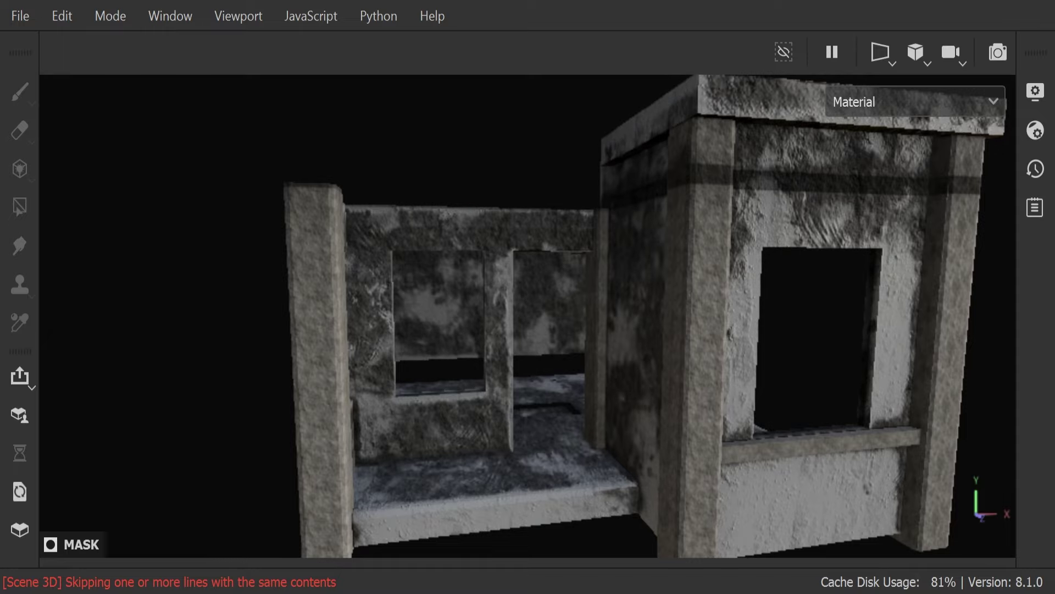
{"action": "left_click_drag", "start_coordinate": [648, 365], "coordinate": [577, 365], "text": "alt"}
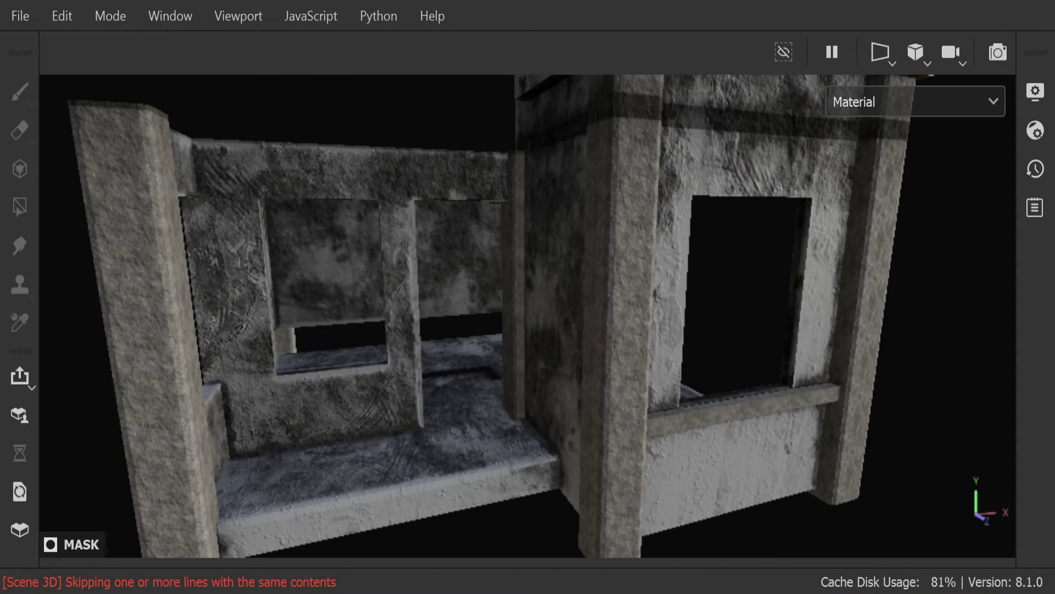
{"action": "key", "text": "1"}
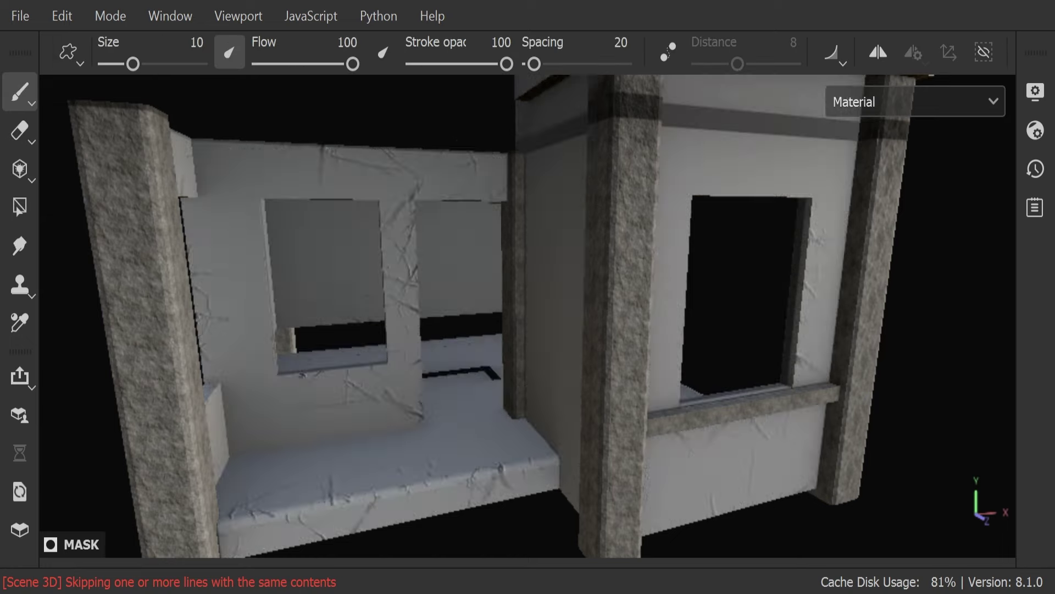
{"action": "key", "text": "4"}
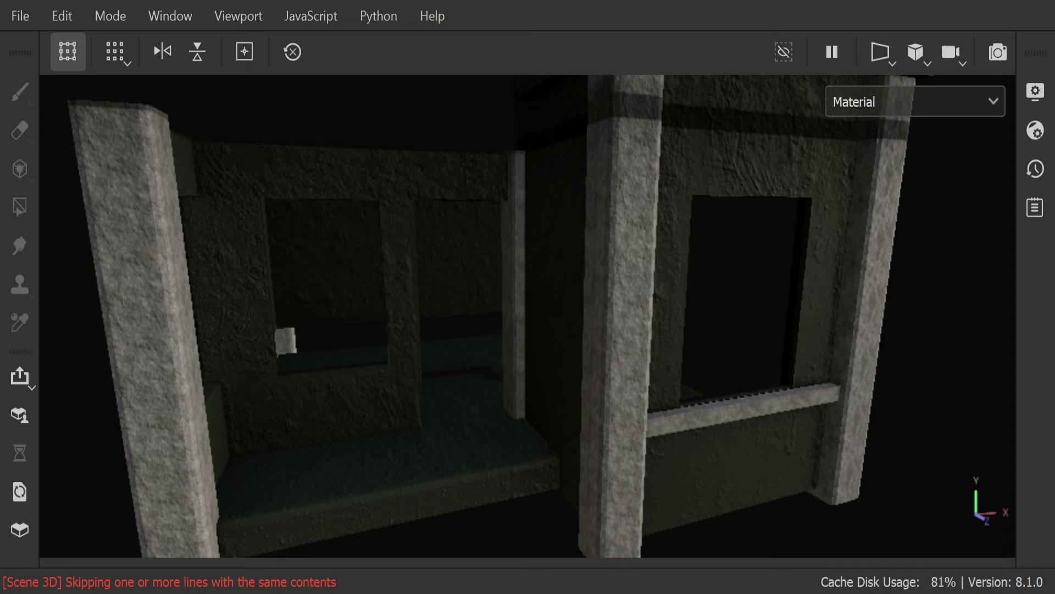
{"action": "key", "text": "1"}
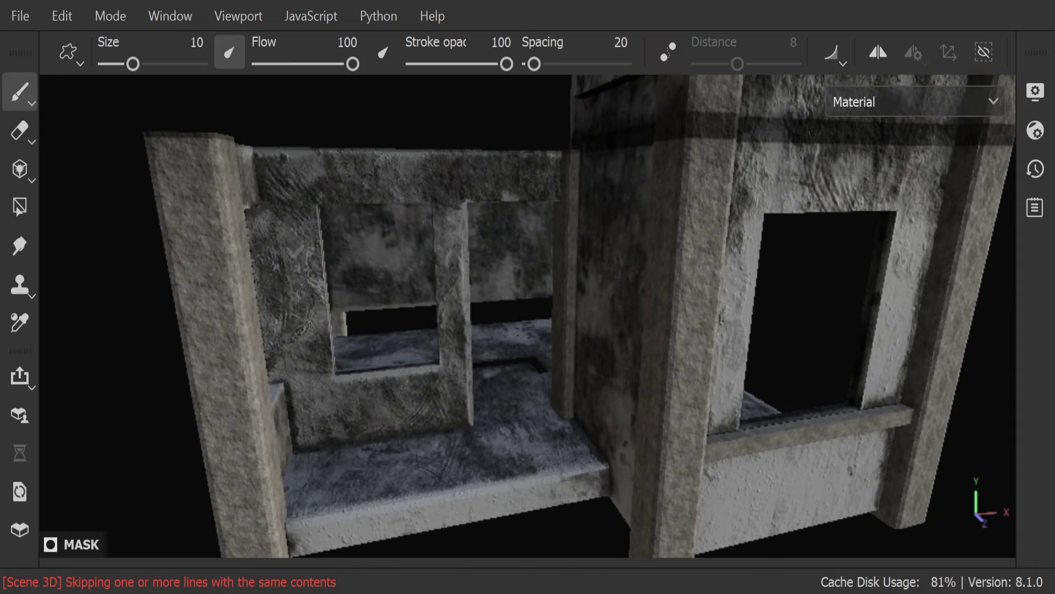
{"action": "key", "text": "w"}
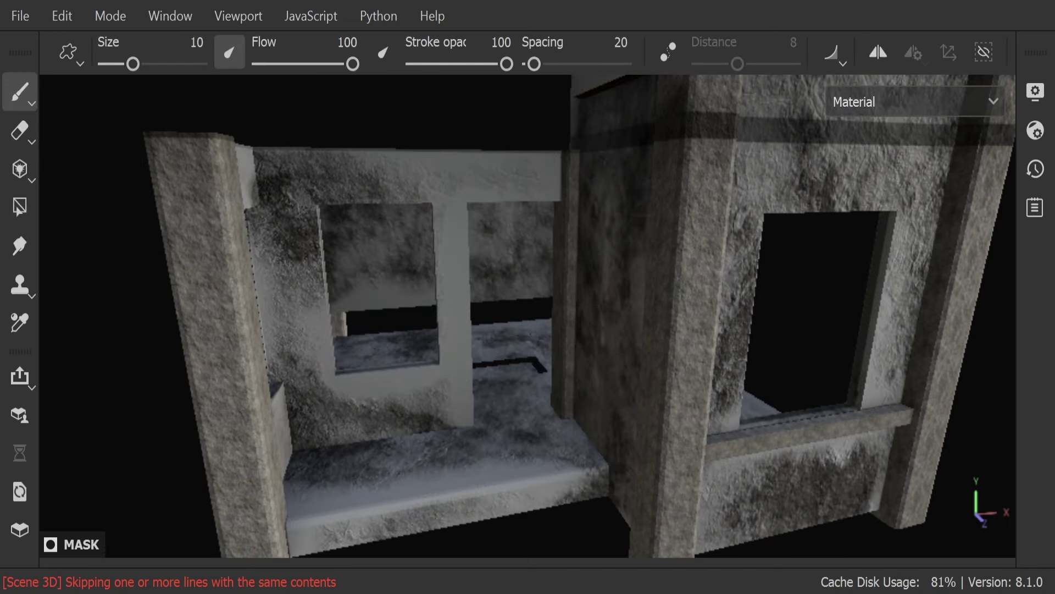
{"action": "key", "text": "Escape"}
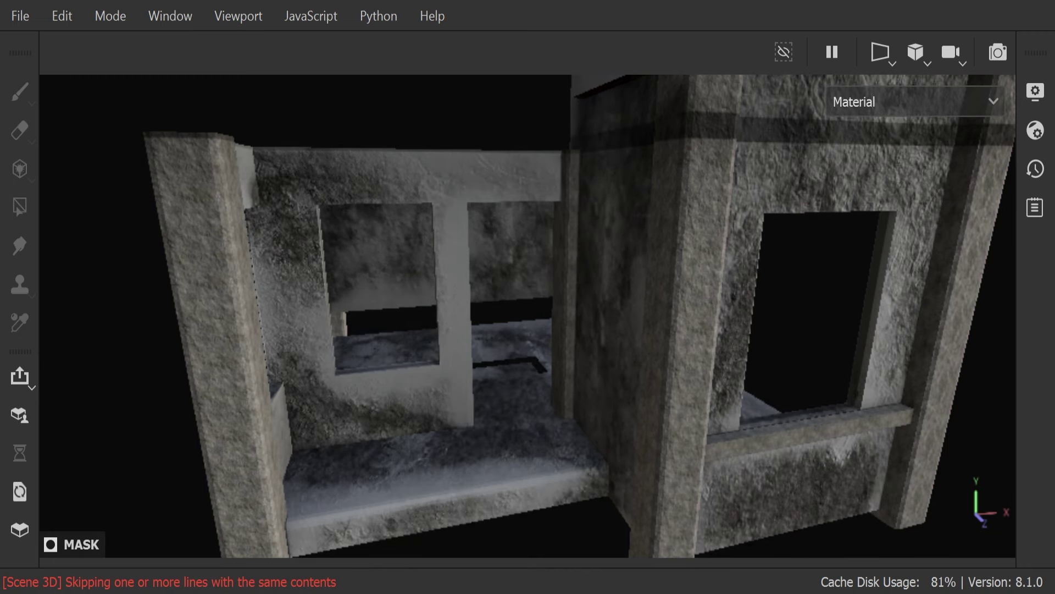
- Weather the front walls with further projection and polygon-fill painting
{"action": "scroll", "coordinate": [650, 495], "scroll_direction": "down", "scroll_amount": 3}
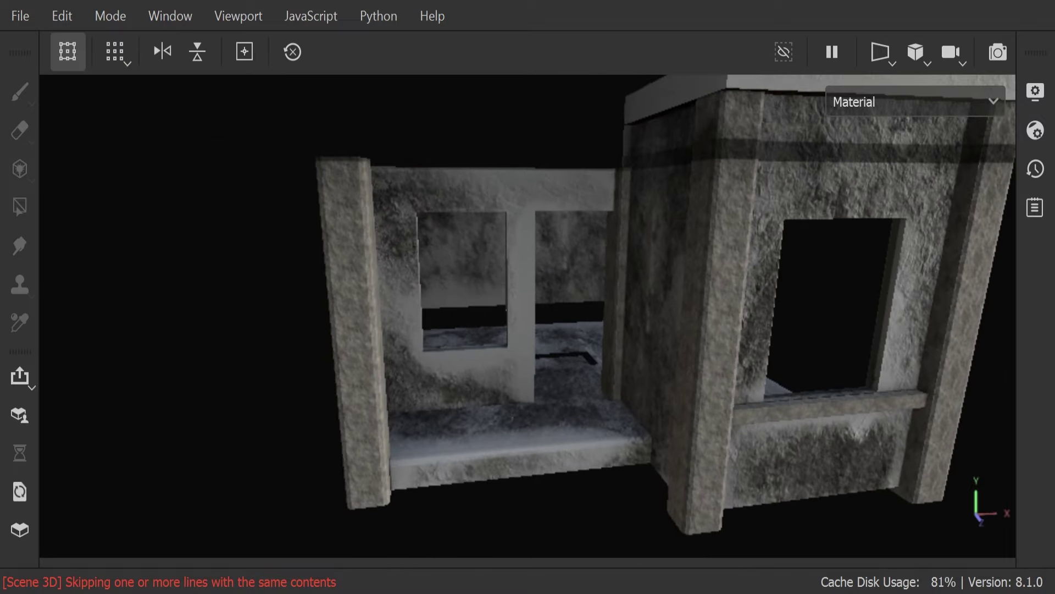
{"action": "left_click_drag", "start_coordinate": [527, 456], "coordinate": [566, 452], "text": "alt"}
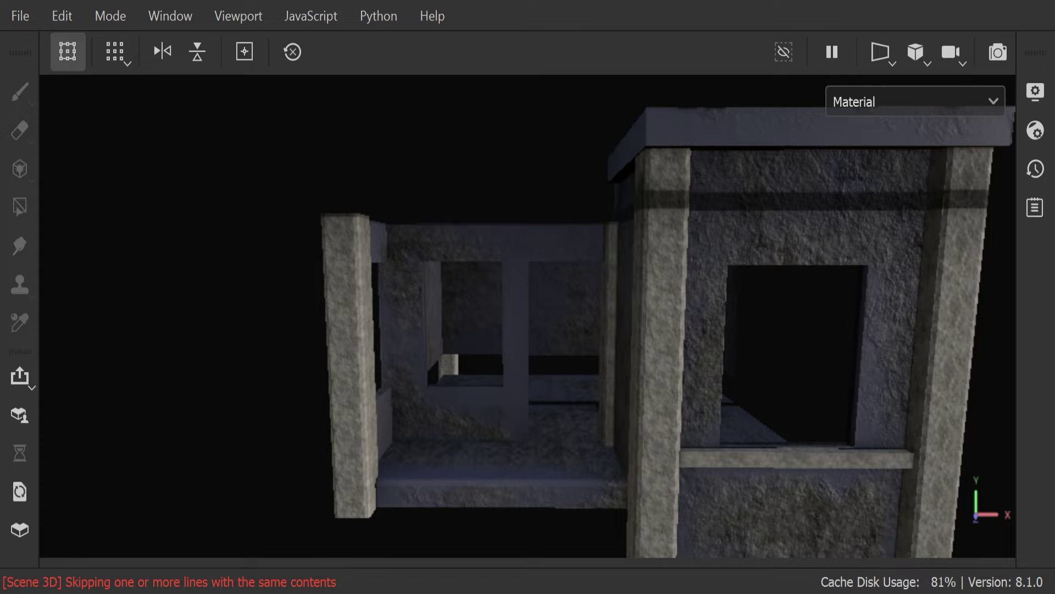
{"action": "left_click_drag", "start_coordinate": [632, 460], "coordinate": [612, 470], "text": "alt"}
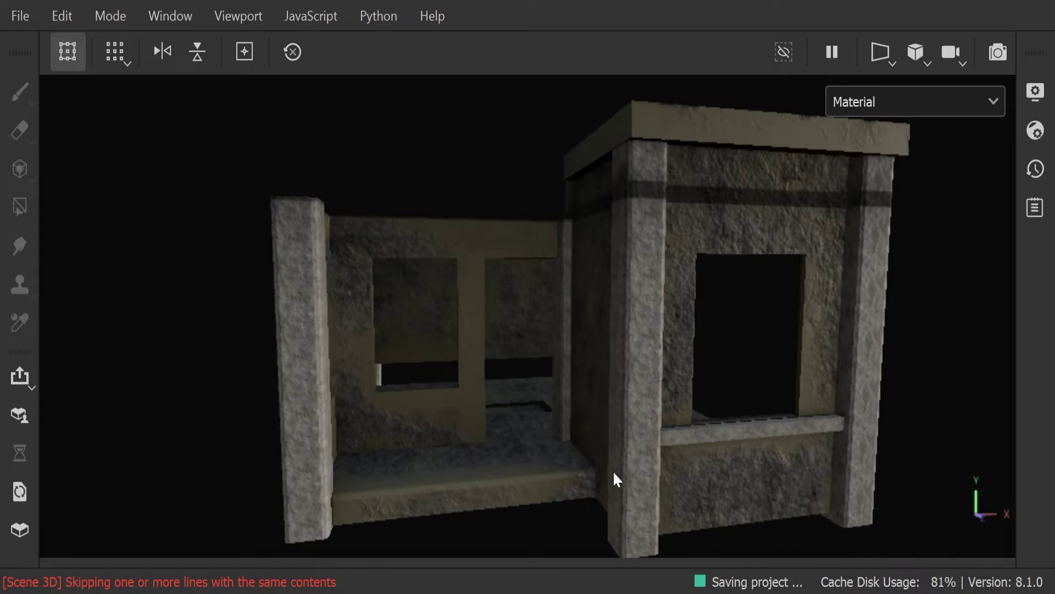
{"action": "key", "text": "1"}
{"action": "key", "text": "3"}
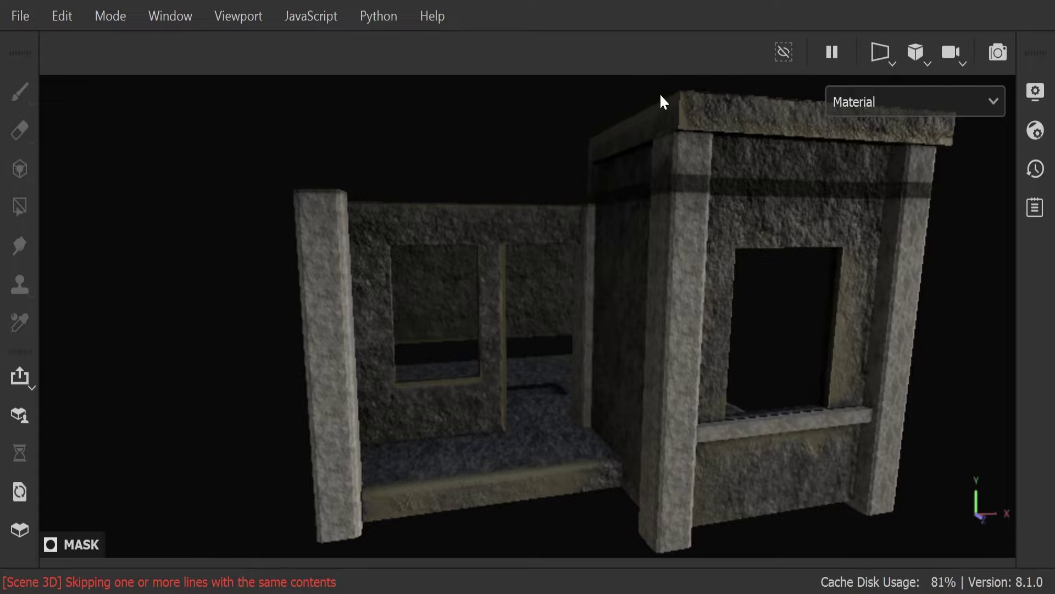
{"action": "key", "text": "4"}
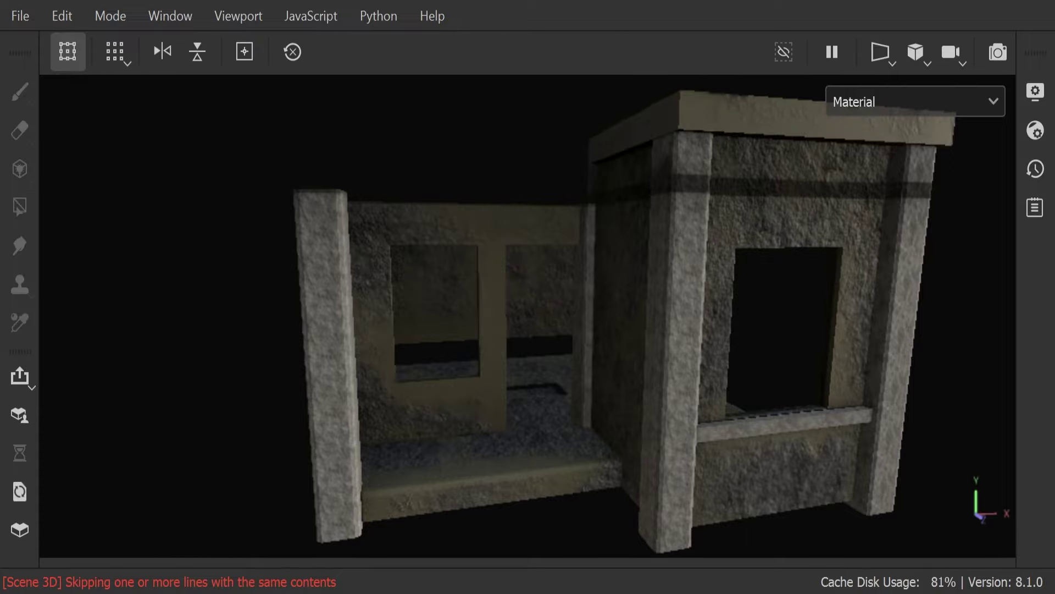
{"action": "left_click_drag", "start_coordinate": [632, 490], "coordinate": [608, 488], "text": "alt"}
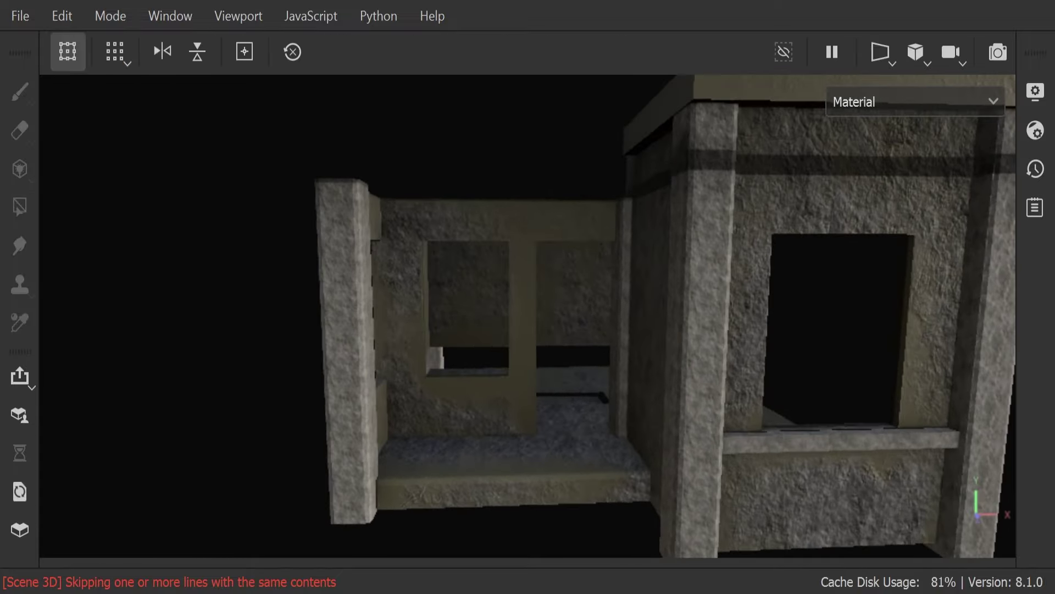
{"action": "key", "text": "1"}
{"action": "left_click_drag", "start_coordinate": [709, 379], "coordinate": [687, 382], "text": "alt"}
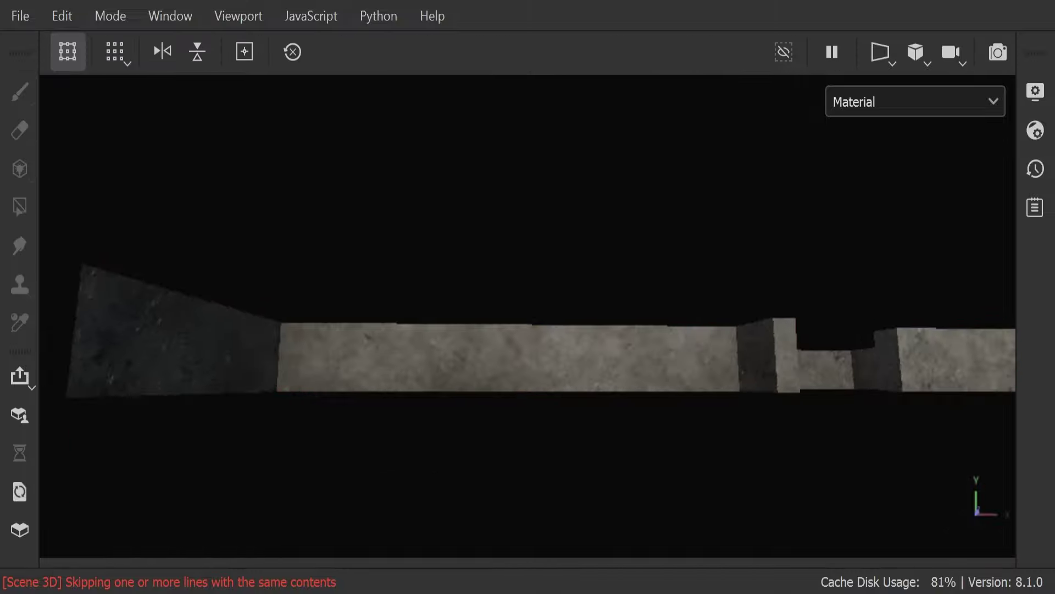
- Preview the red mask and brush the mottled red grunge material onto the long slab
{"action": "key", "text": "1"}
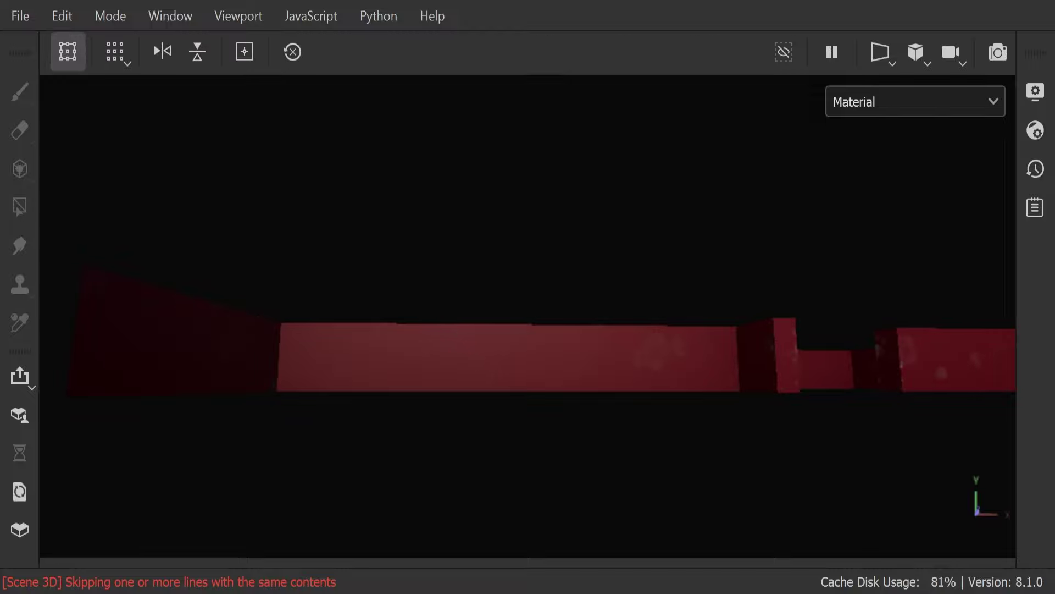
{"action": "key", "text": "1"}
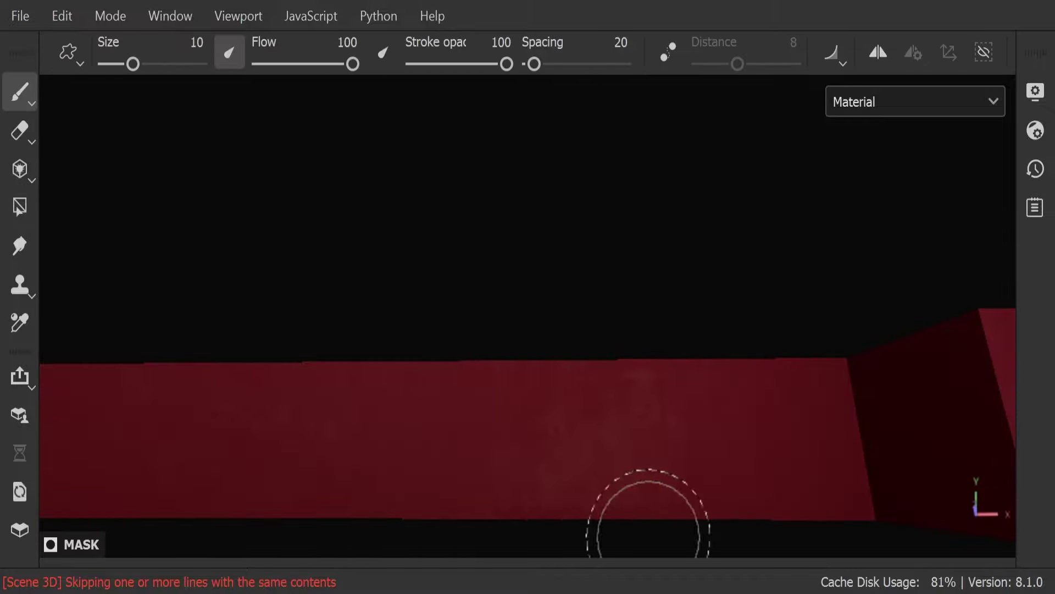
{"action": "left_click_drag", "start_coordinate": [636, 517], "coordinate": [558, 447], "text": "alt"}
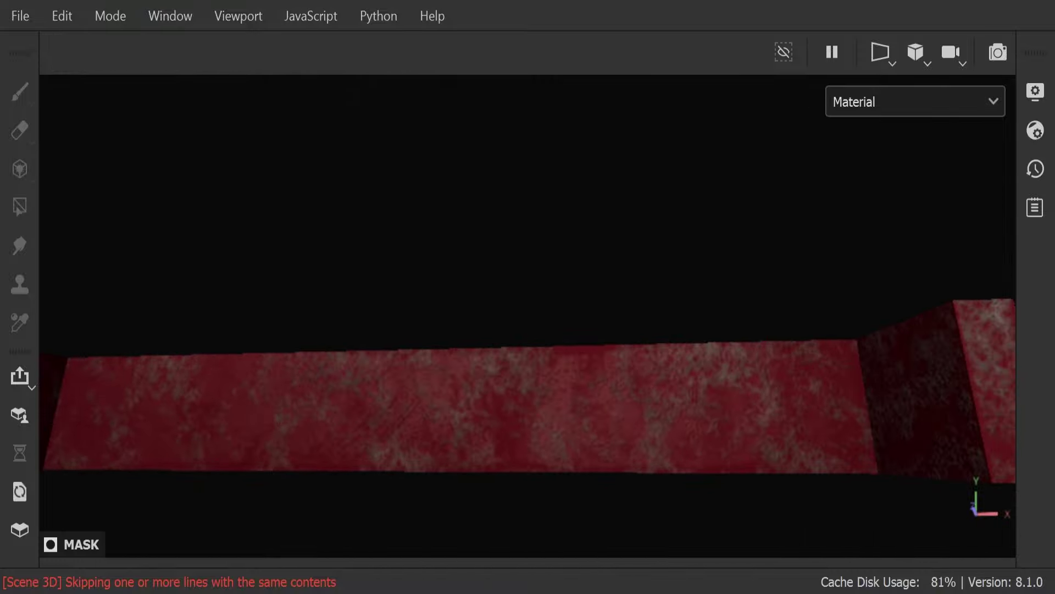
{"action": "mouse_move", "coordinate": [584, 474]}
{"action": "left_mouse_down", "text": "alt"}
{"action": "mouse_move", "coordinate": [580, 444]}
{"action": "mouse_move", "coordinate": [465, 418]}
{"action": "mouse_move", "coordinate": [472, 443]}
{"action": "mouse_move", "coordinate": [609, 449]}
{"action": "left_mouse_up", "text": "alt"}
{"action": "key", "text": "1"}
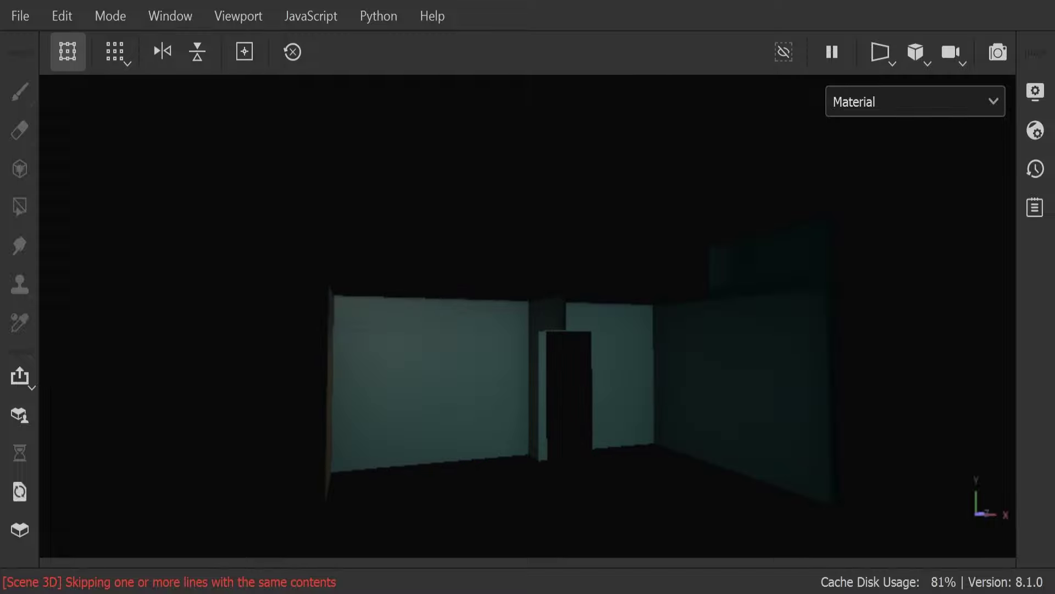
- Apply a grimy, rust-stained teal grunge material to the interior room walls, then zoom out
{"action": "mouse_move", "coordinate": [671, 489]}
{"action": "left_mouse_down", "text": "alt"}
{"action": "mouse_move", "coordinate": [537, 471]}
{"action": "mouse_move", "coordinate": [787, 461]}
{"action": "left_mouse_up", "text": "alt"}
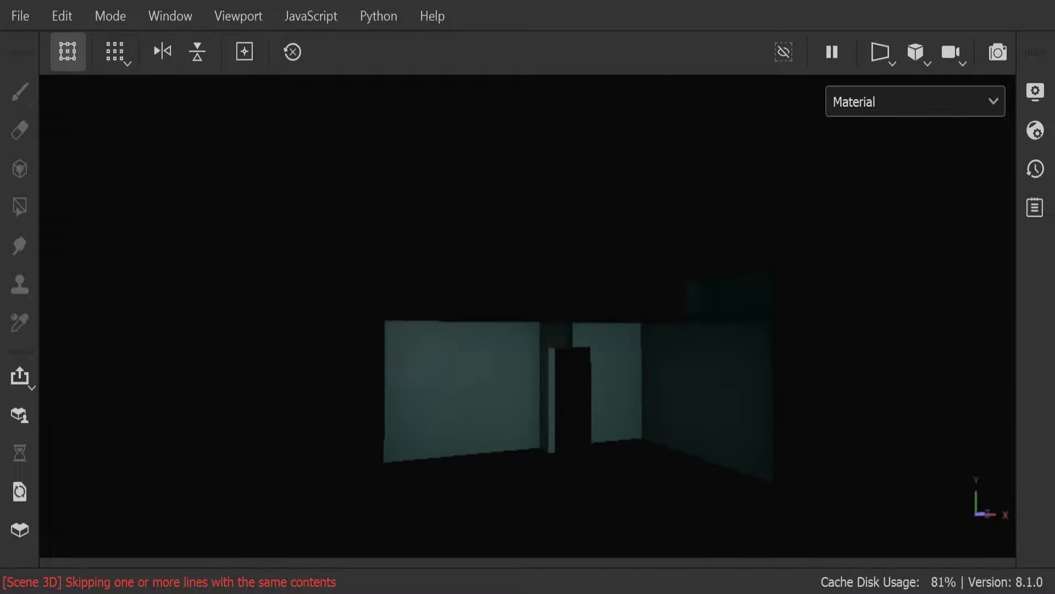
{"action": "scroll", "coordinate": [528, 447], "scroll_direction": "up", "scroll_amount": 5}
{"action": "left_click_drag", "start_coordinate": [528, 448], "coordinate": [575, 414], "text": "alt"}
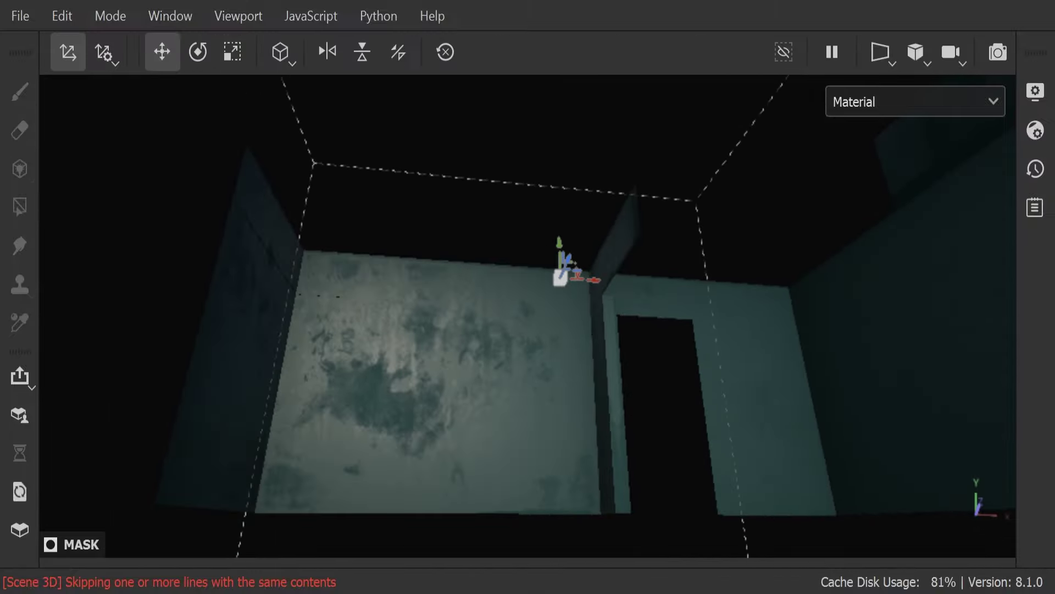
{"action": "left_click_drag", "start_coordinate": [601, 365], "coordinate": [604, 374]}
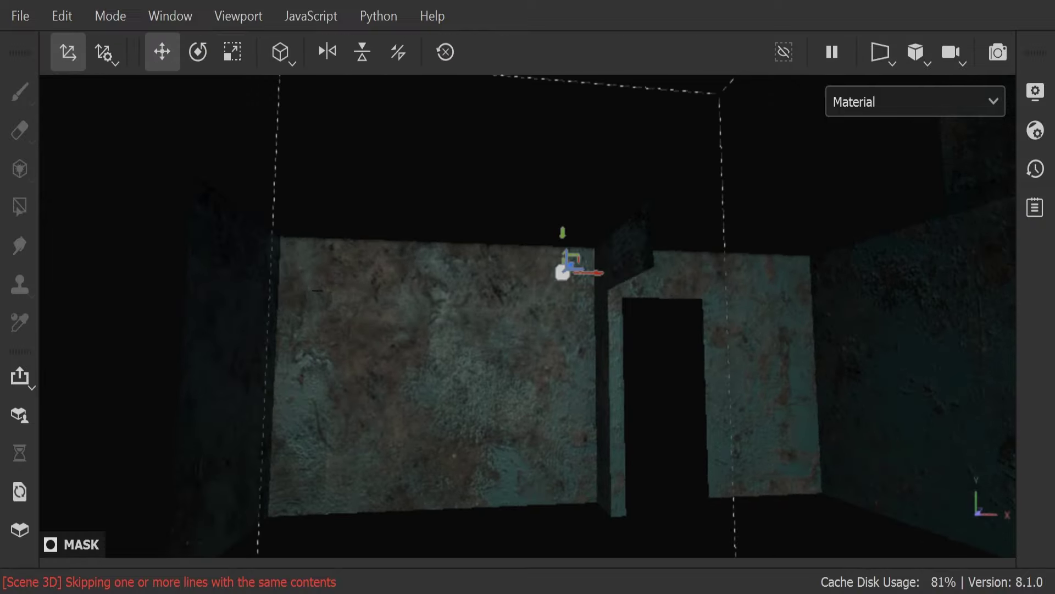
{"action": "scroll", "coordinate": [624, 396], "scroll_direction": "down", "scroll_amount": 10}
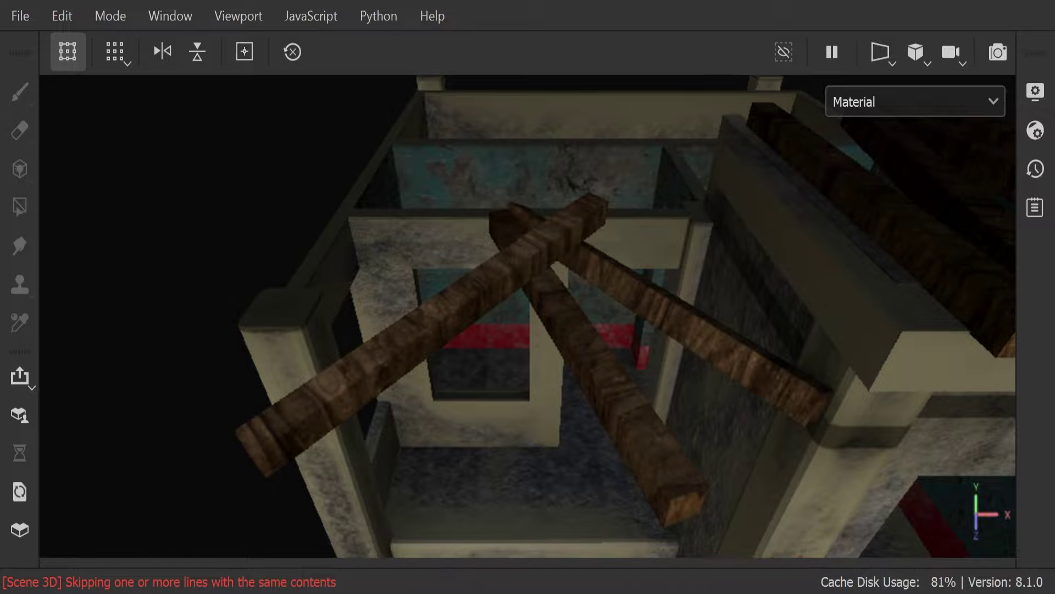
- Apply a brown wood material to the crossed beams and the white roof panel
{"action": "mouse_move", "coordinate": [615, 395]}
{"action": "left_mouse_down", "text": "alt"}
{"action": "mouse_move", "coordinate": [621, 431]}
{"action": "mouse_move", "coordinate": [627, 384]}
{"action": "mouse_move", "coordinate": [574, 436]}
{"action": "mouse_move", "coordinate": [438, 373]}
{"action": "left_mouse_up", "text": "alt"}
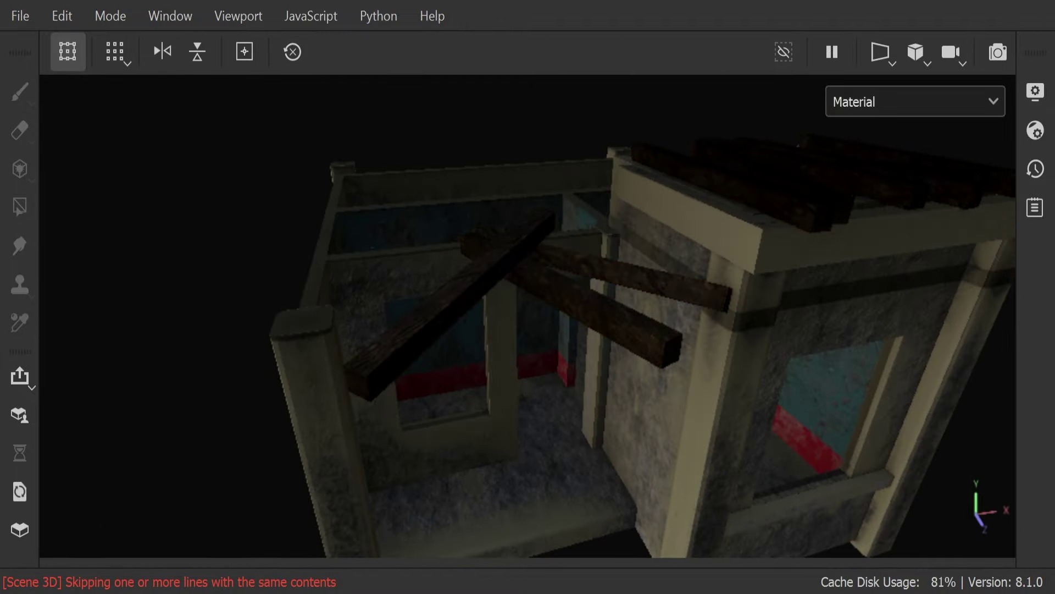
{"action": "key", "text": "1"}
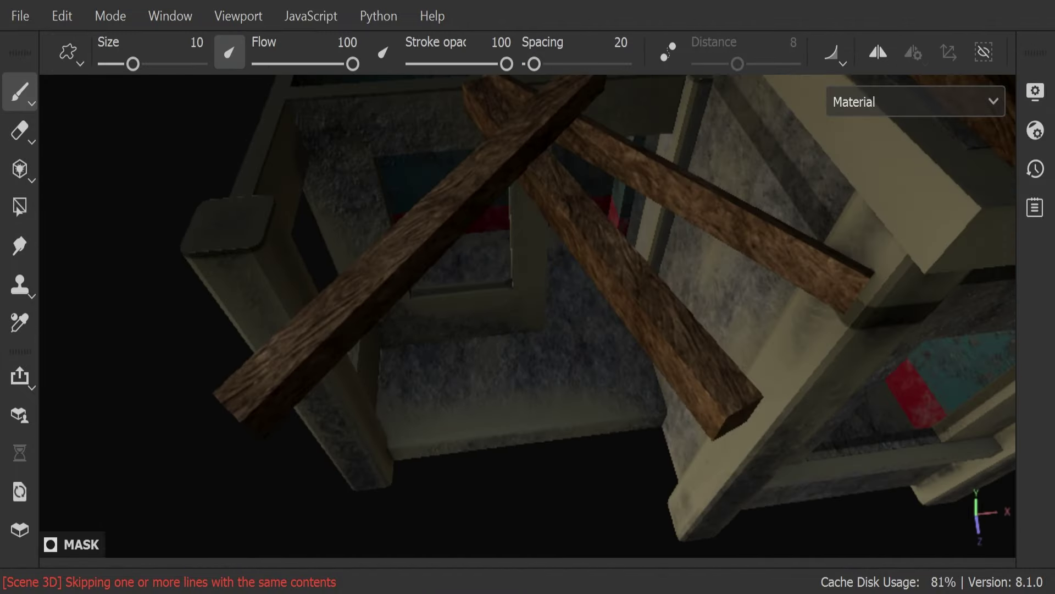
{"action": "left_click_drag", "start_coordinate": [530, 351], "coordinate": [527, 252], "text": "alt"}
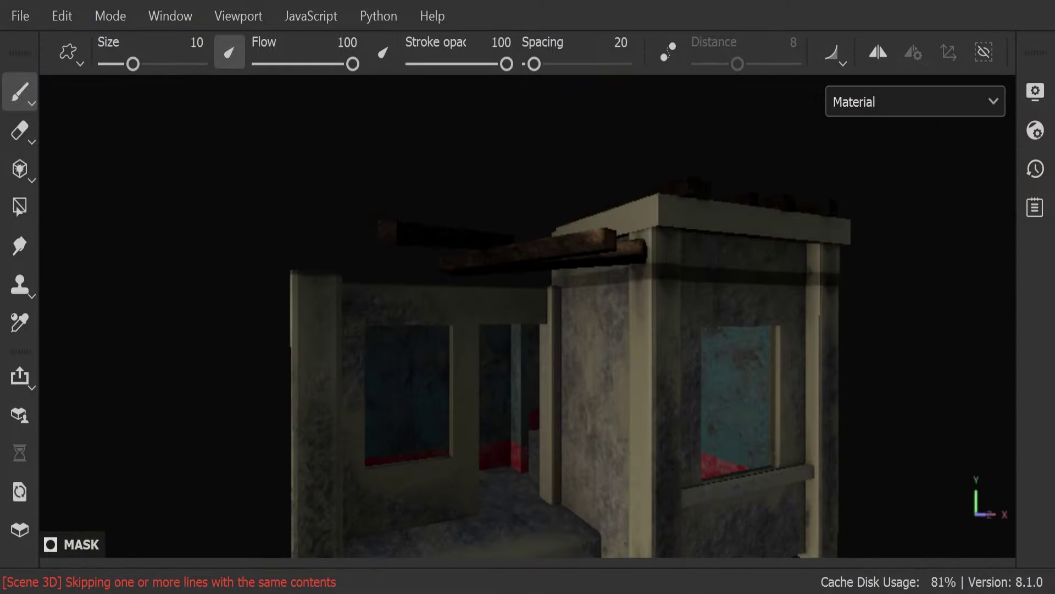
{"action": "left_click_drag", "start_coordinate": [655, 278], "coordinate": [654, 278]}
{"action": "mouse_move", "coordinate": [478, 341]}
{"action": "left_mouse_down", "text": "alt"}
{"action": "mouse_move", "coordinate": [392, 375]}
{"action": "mouse_move", "coordinate": [521, 281]}
{"action": "left_mouse_up", "text": "alt"}
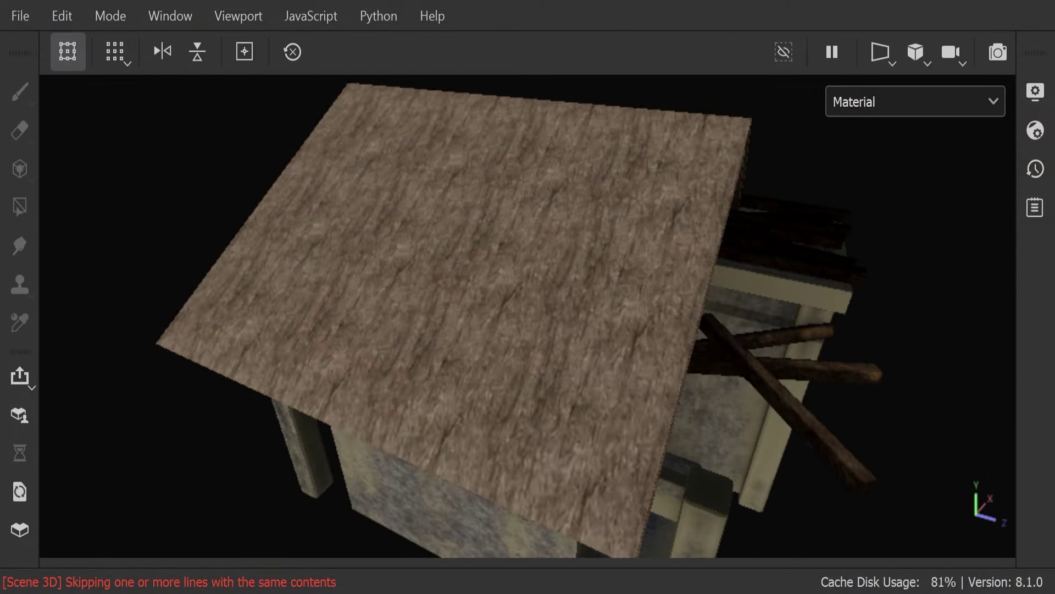
- Check the darker weathered wood on the porch beams and roof from several low and high angles
{"action": "scroll", "coordinate": [608, 525], "scroll_direction": "up", "scroll_amount": 3}
{"action": "scroll", "coordinate": [609, 525], "scroll_direction": "down", "scroll_amount": 3}
{"action": "mouse_move", "coordinate": [608, 525]}
{"action": "left_mouse_down", "text": "alt"}
{"action": "mouse_move", "coordinate": [495, 440]}
{"action": "mouse_move", "coordinate": [476, 349]}
{"action": "left_mouse_up", "text": "alt"}
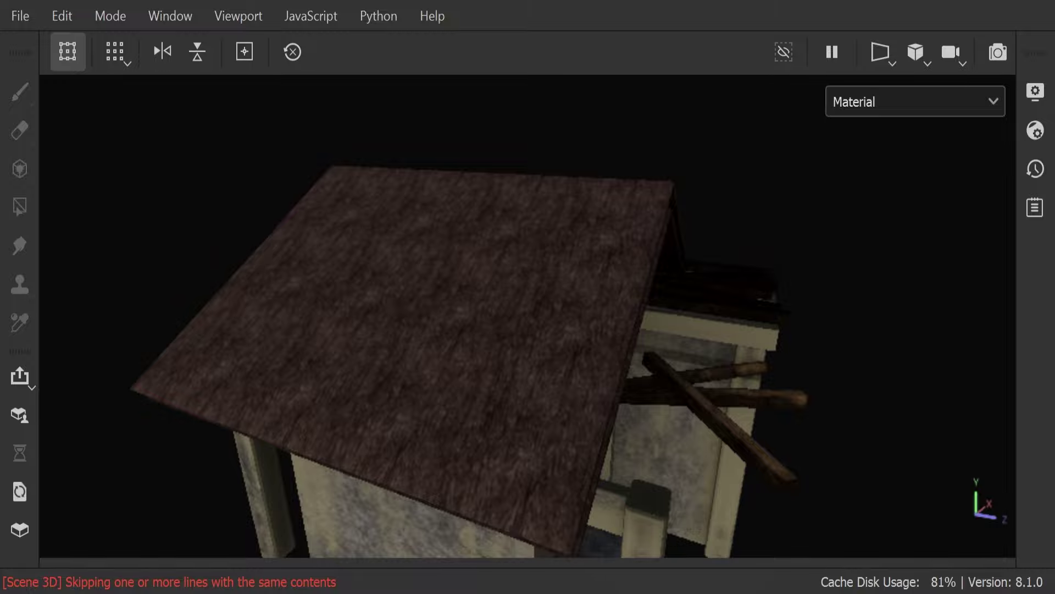
{"action": "mouse_move", "coordinate": [589, 429]}
{"action": "left_mouse_down", "text": "alt"}
{"action": "mouse_move", "coordinate": [618, 481]}
{"action": "mouse_move", "coordinate": [589, 455]}
{"action": "left_mouse_up", "text": "alt"}
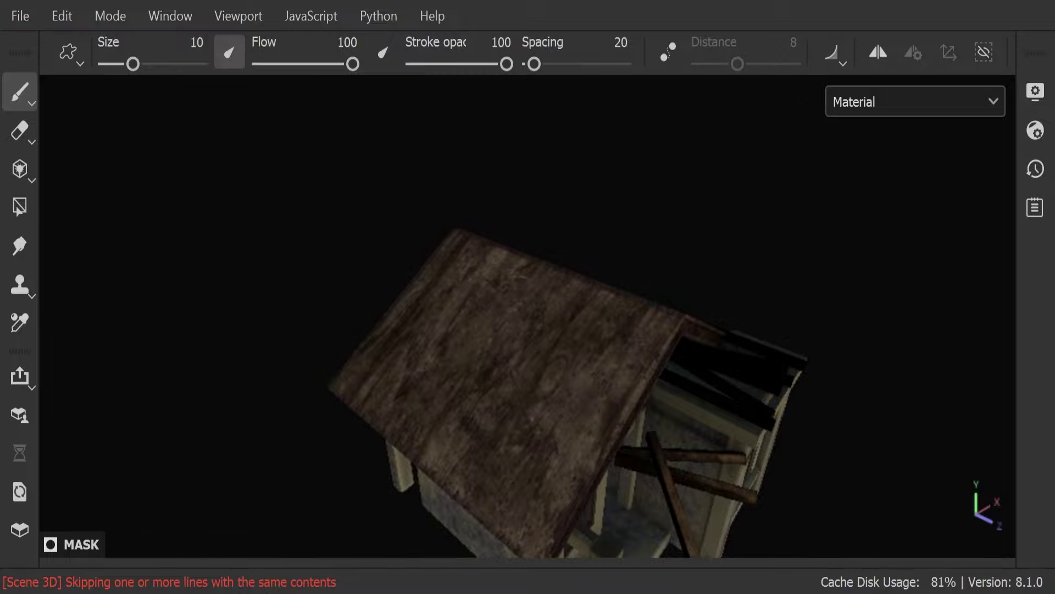
{"action": "left_click_drag", "start_coordinate": [570, 427], "coordinate": [759, 318], "text": "alt"}
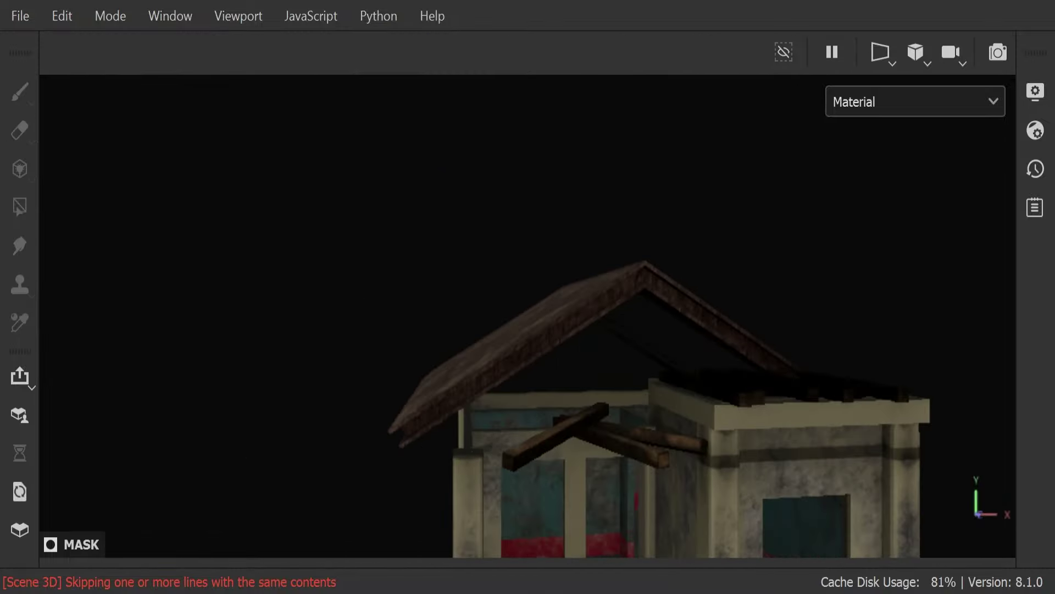
{"action": "left_click_drag", "start_coordinate": [662, 360], "coordinate": [780, 363], "text": "alt"}
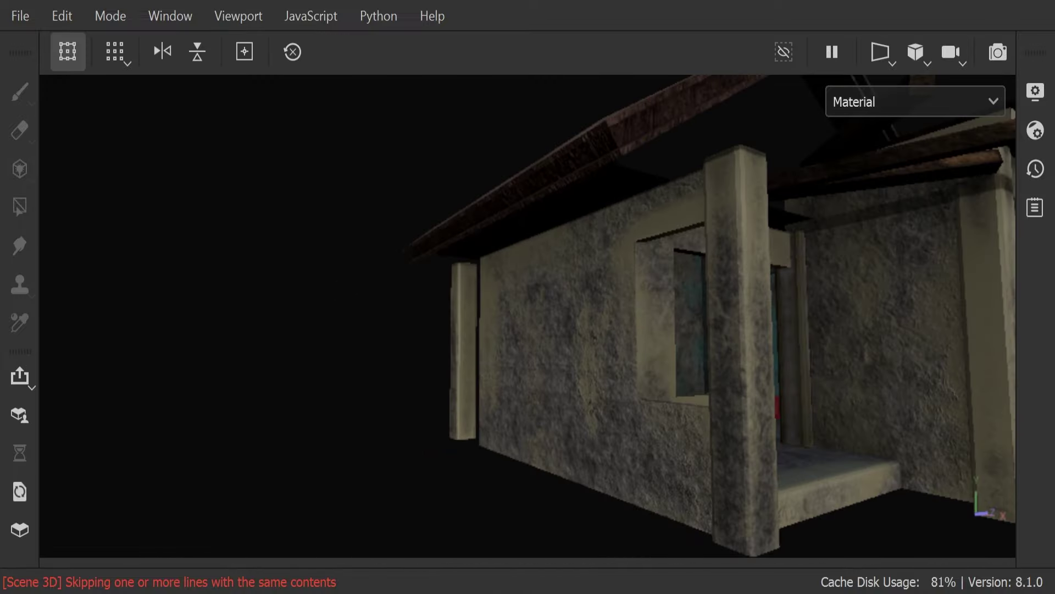
{"action": "left_click_drag", "start_coordinate": [653, 459], "coordinate": [796, 473], "text": "alt"}
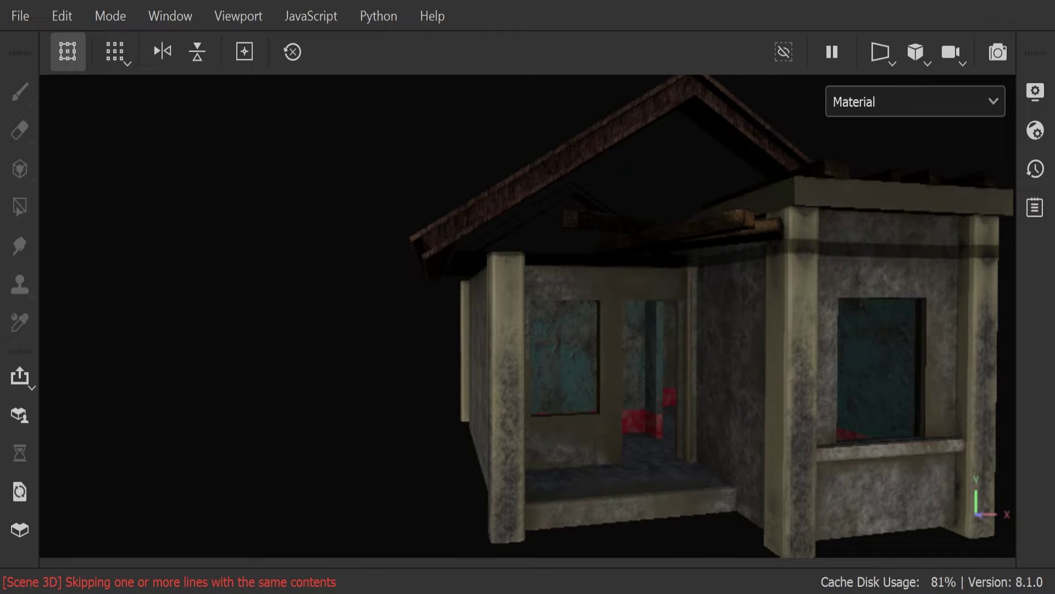
{"action": "left_click_drag", "start_coordinate": [643, 473], "coordinate": [668, 474], "text": "alt"}
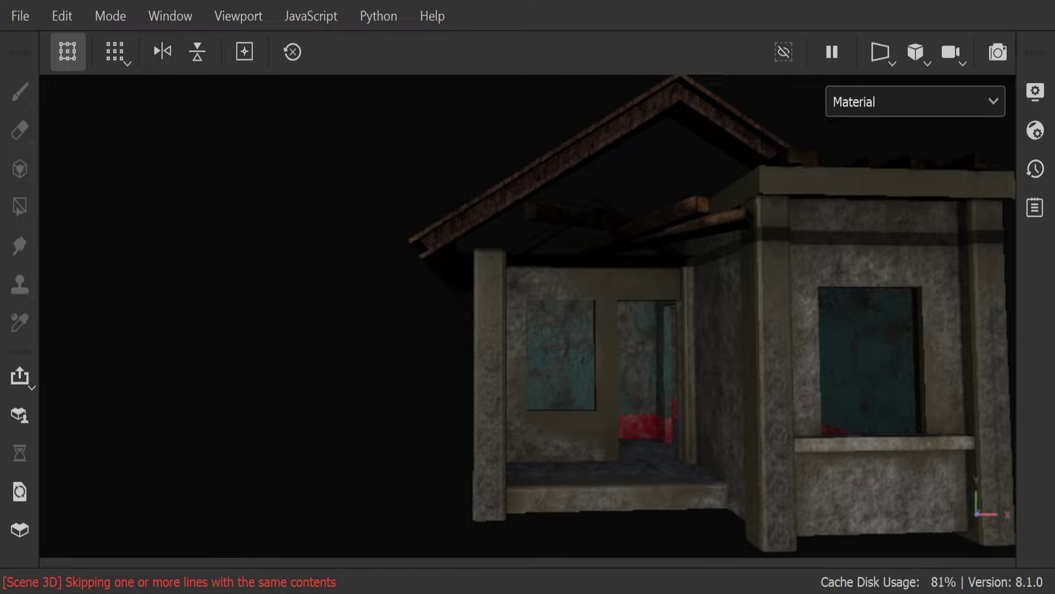
{"action": "left_click_drag", "start_coordinate": [652, 436], "coordinate": [571, 404], "text": "alt"}
{"action": "key", "text": "1"}
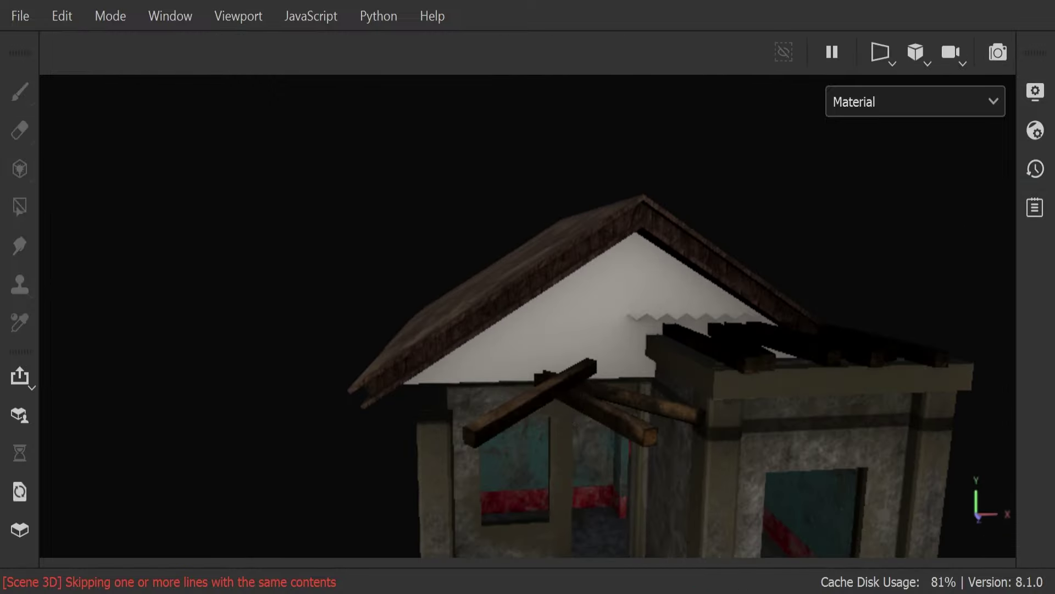
- Texture the gable wall and porch roof slab, then reframe the whole house with F
{"action": "left_click_drag", "start_coordinate": [570, 404], "coordinate": [571, 434], "text": "alt"}
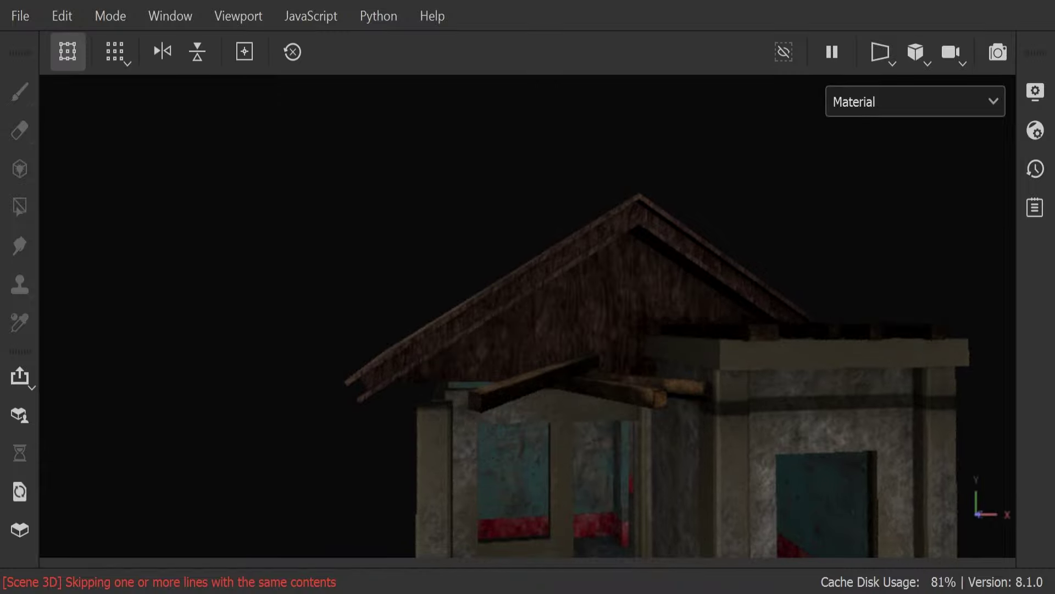
{"action": "mouse_move", "coordinate": [643, 358]}
{"action": "left_mouse_down", "text": "alt"}
{"action": "mouse_move", "coordinate": [655, 356]}
{"action": "mouse_move", "coordinate": [681, 408]}
{"action": "left_mouse_up", "text": "alt"}
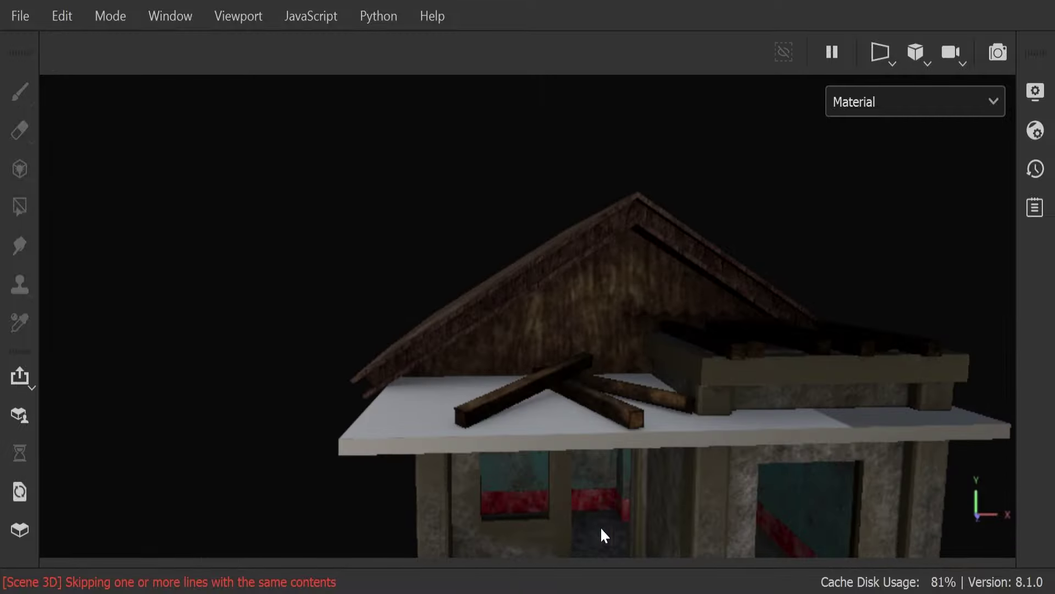
{"action": "mouse_move", "coordinate": [600, 535]}
{"action": "left_mouse_down", "text": "alt"}
{"action": "mouse_move", "coordinate": [454, 452]}
{"action": "mouse_move", "coordinate": [665, 405]}
{"action": "left_mouse_up", "text": "alt"}
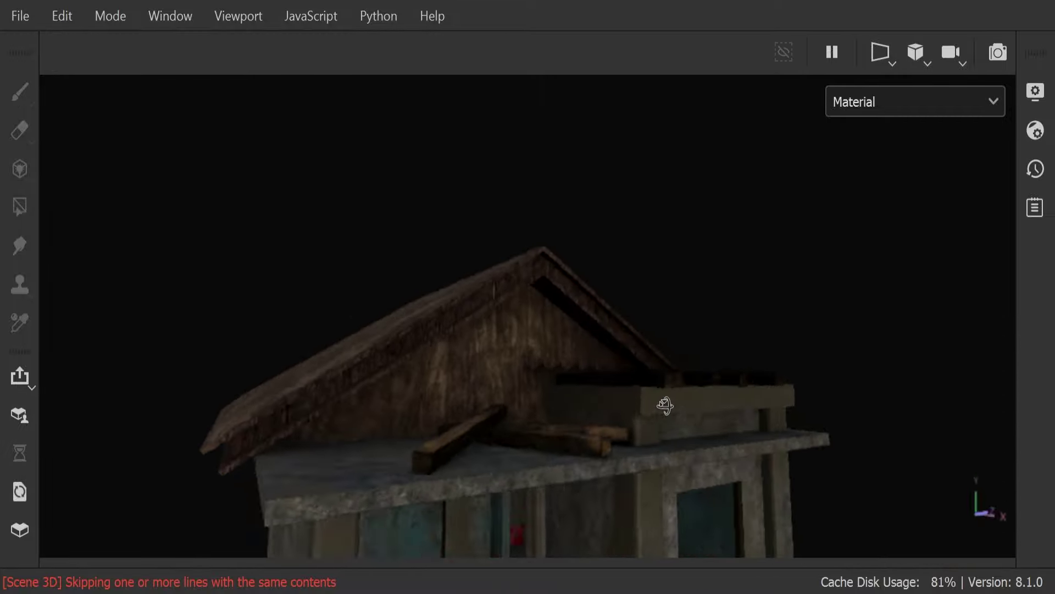
{"action": "right_click_drag", "start_coordinate": [665, 405], "coordinate": [401, 348], "text": "alt"}
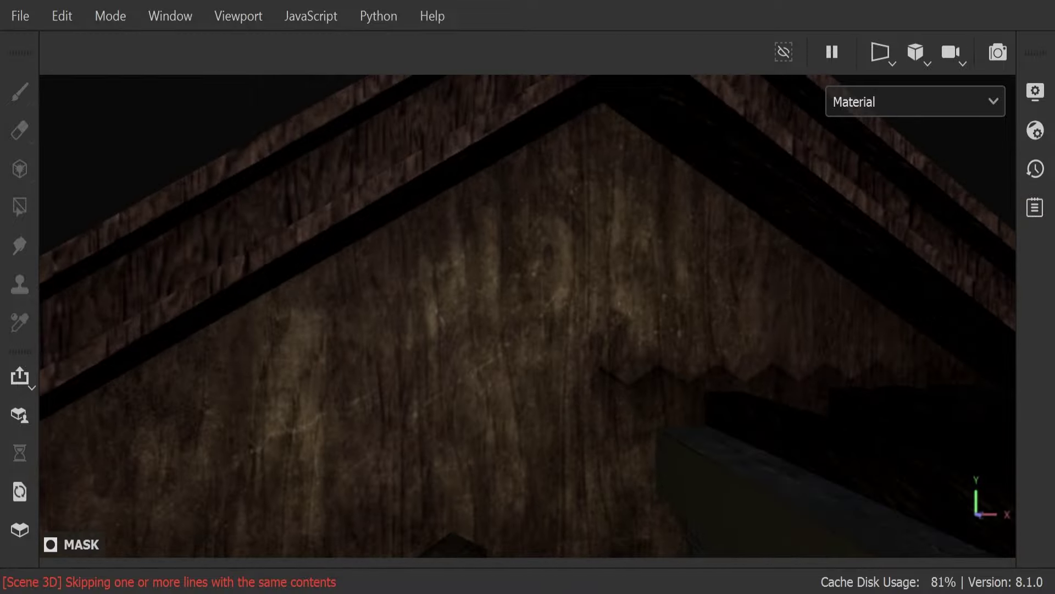
{"action": "scroll", "coordinate": [577, 464], "scroll_direction": "down", "scroll_amount": 5}
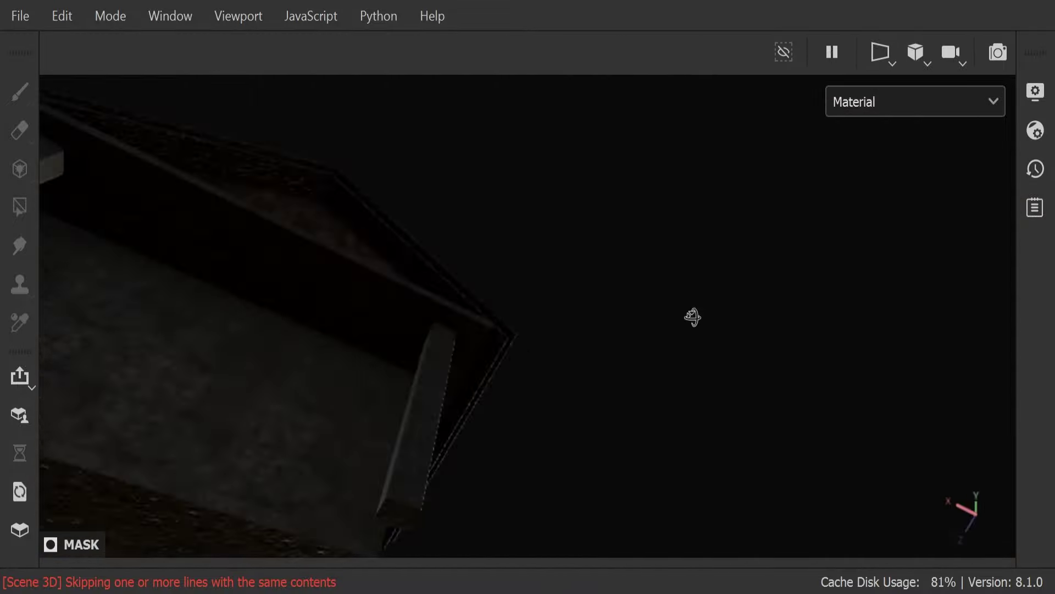
{"action": "left_click_drag", "start_coordinate": [577, 463], "coordinate": [316, 363], "text": "alt"}
{"action": "key", "text": "f"}
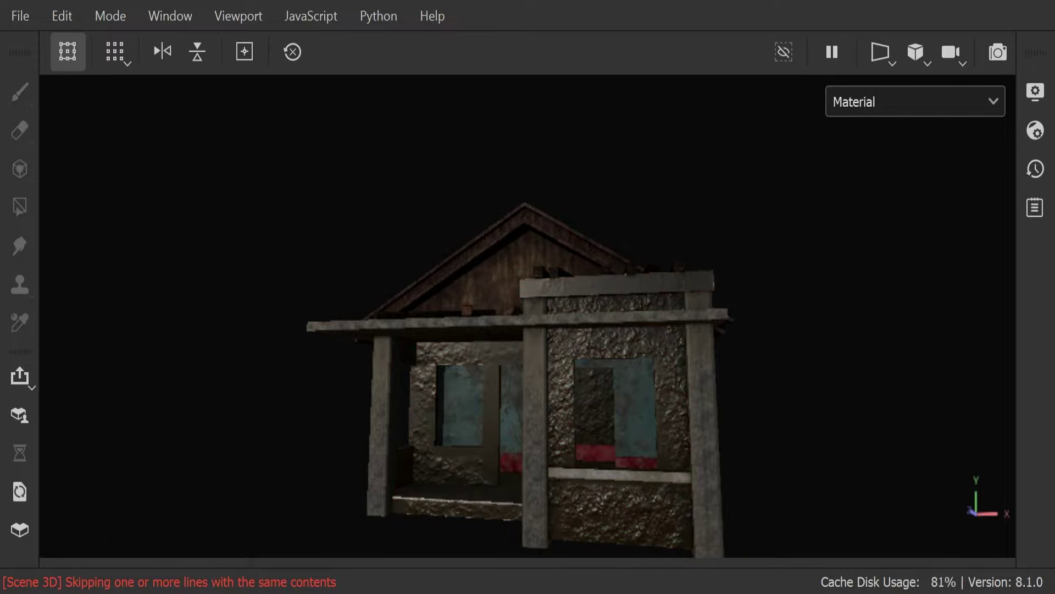
{"action": "scroll", "coordinate": [601, 491], "scroll_direction": "up", "scroll_amount": 3}
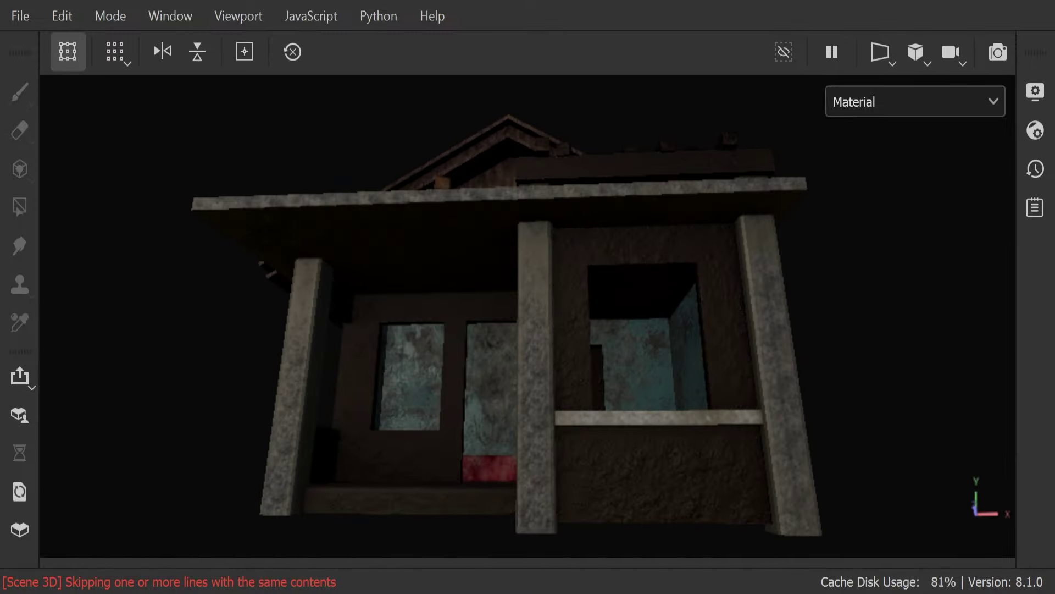
- Review the textured house from the left side and save the project with Ctrl+S
{"action": "key", "text": "1"}
{"action": "left_click_drag", "start_coordinate": [527, 308], "coordinate": [583, 308], "text": "alt"}
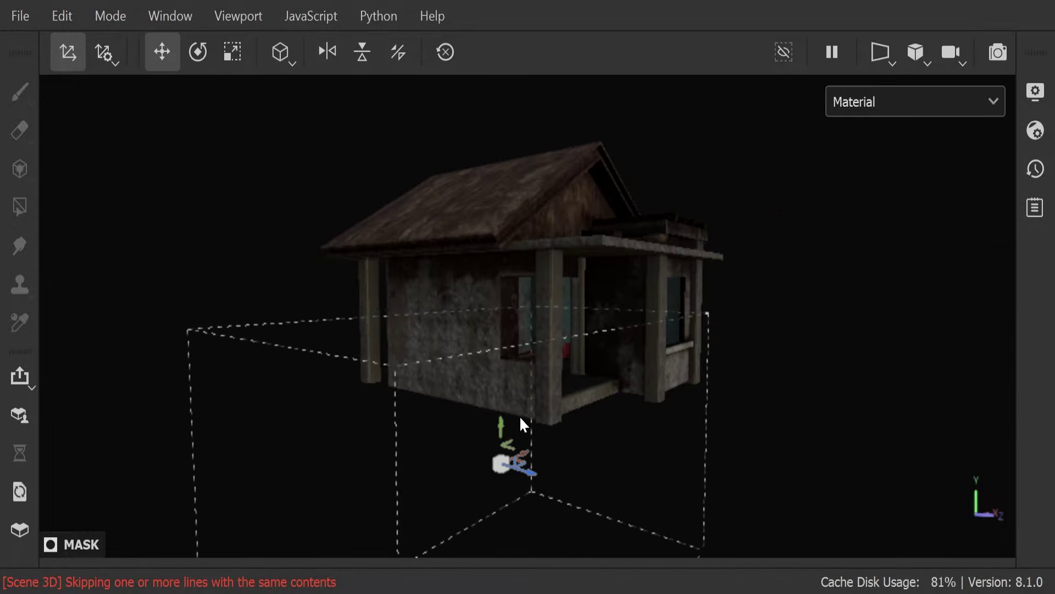
{"action": "key", "text": "r"}
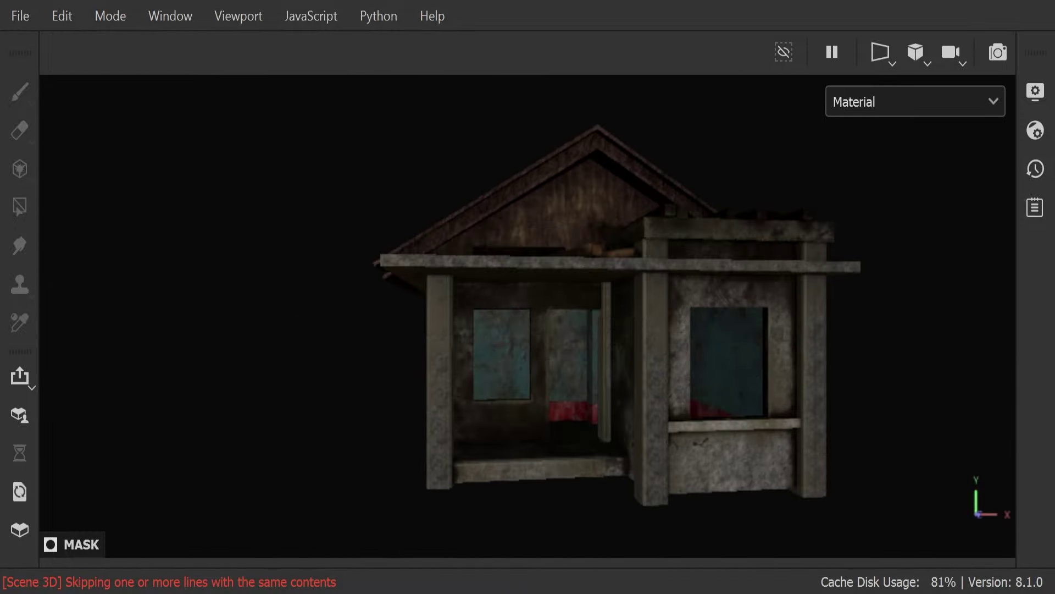
{"action": "key", "text": "ctrl+s"}
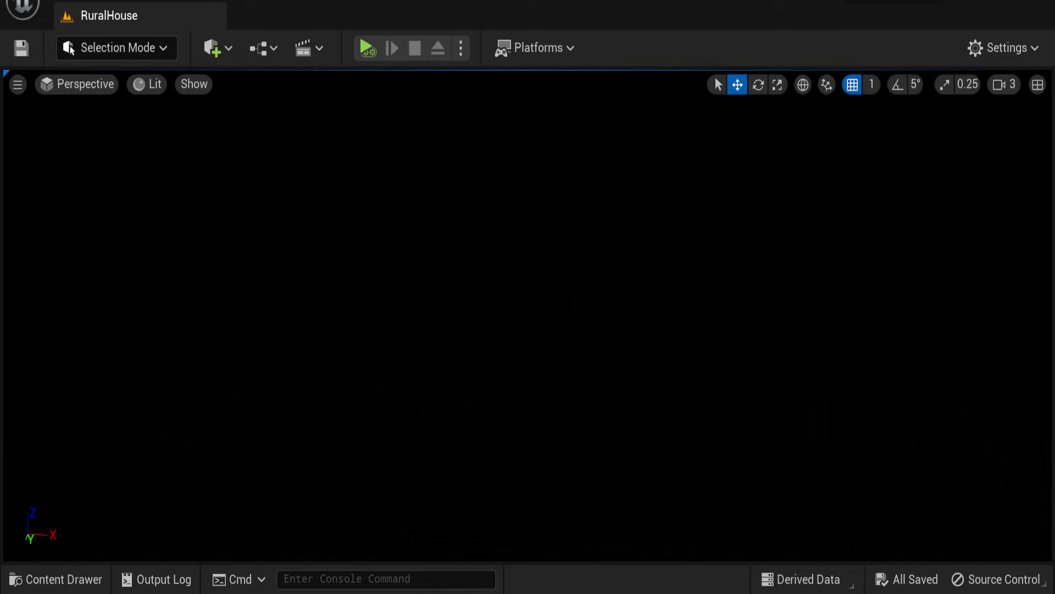
- Return to Selection mode, select the RuralHouse model and frame it in the viewport
{"action": "left_click", "coordinate": [107, 48]}
{"action": "left_click", "coordinate": [121, 97]}
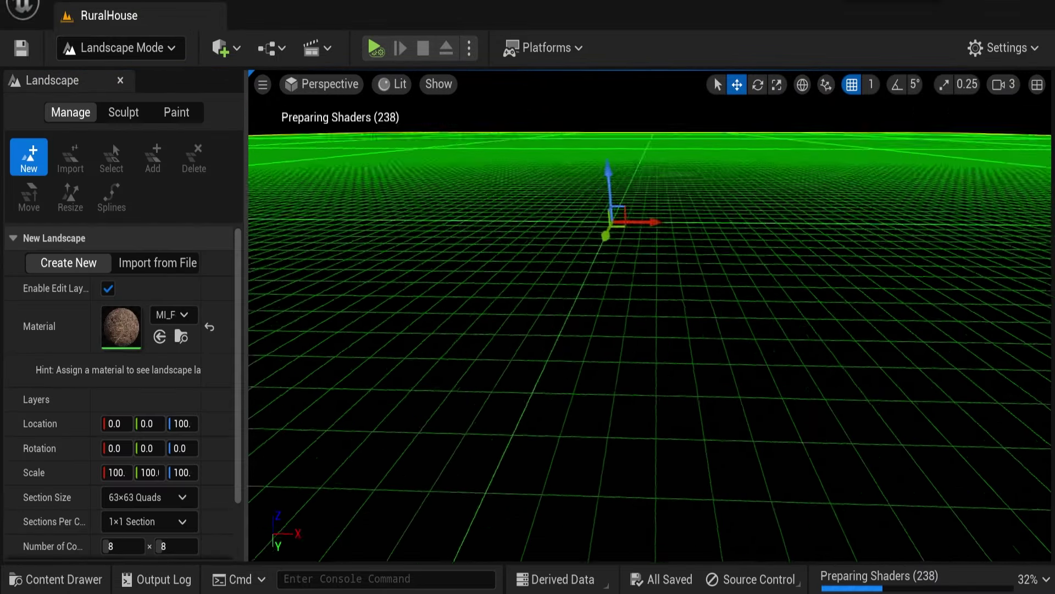
{"action": "left_click", "coordinate": [121, 47]}
{"action": "left_click", "coordinate": [118, 77]}
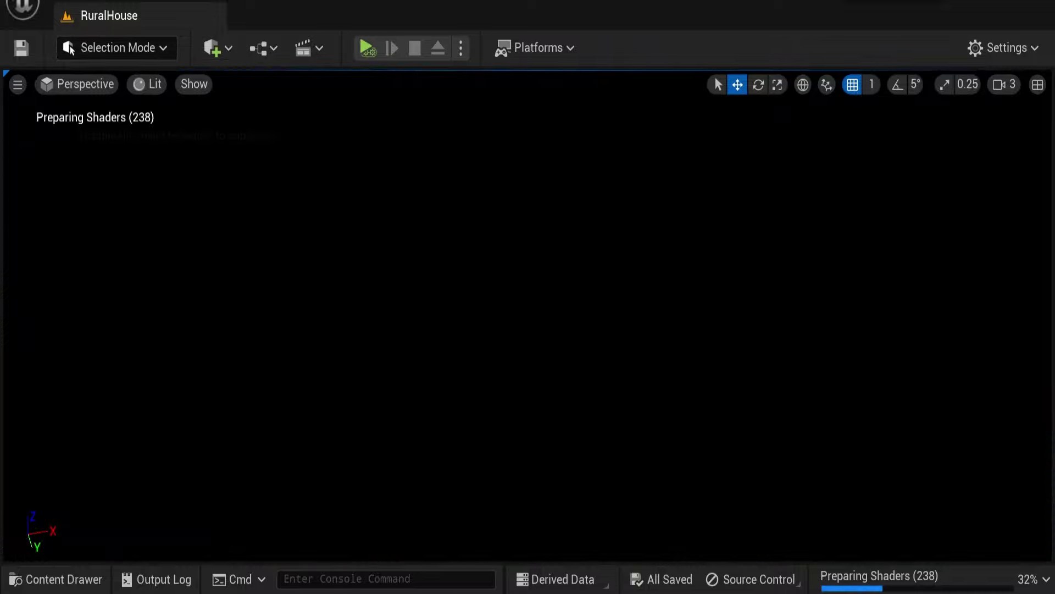
{"action": "key", "text": "ctrl+v"}
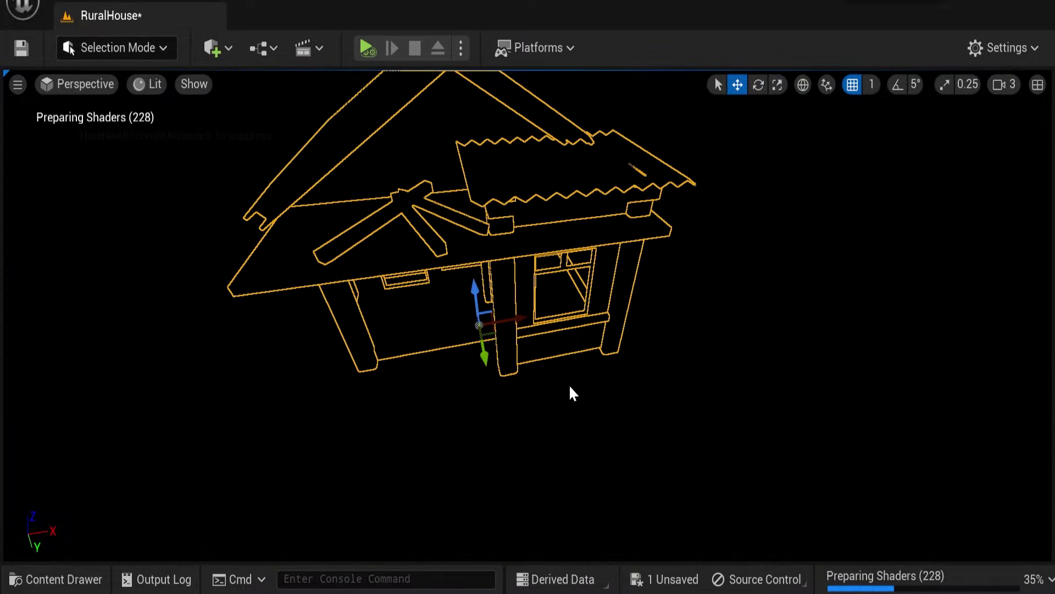
{"action": "right_click_drag", "start_coordinate": [573, 391], "coordinate": [573, 391]}
{"action": "key", "text": "f"}
{"action": "right_click", "coordinate": [514, 109]}
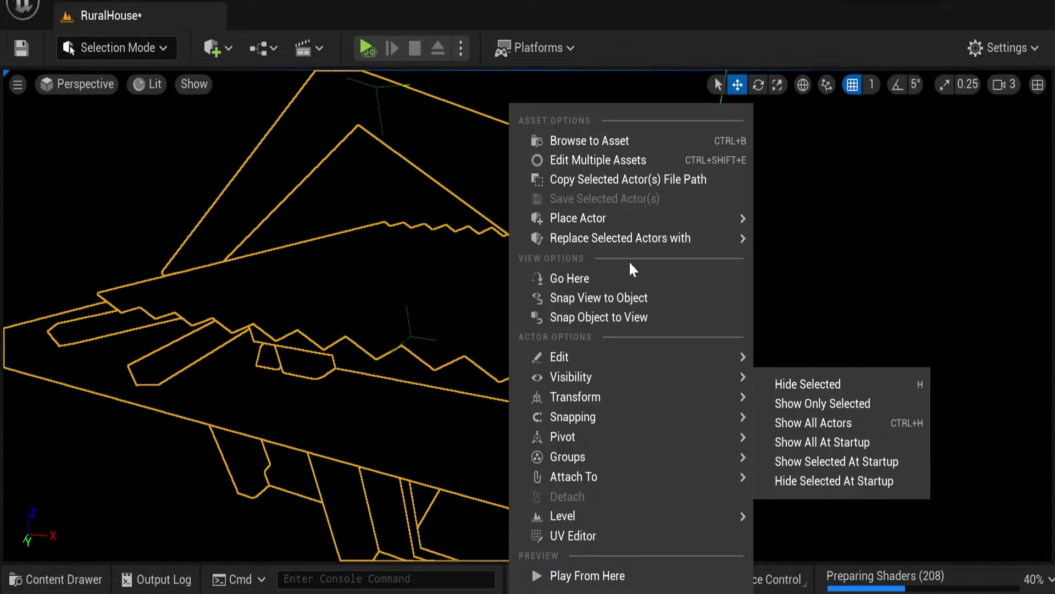
{"action": "key", "text": "Escape"}
{"action": "key", "text": "f"}
- Create a new landscape beneath the house in Landscape mode and save the level
{"action": "left_click", "coordinate": [120, 50]}
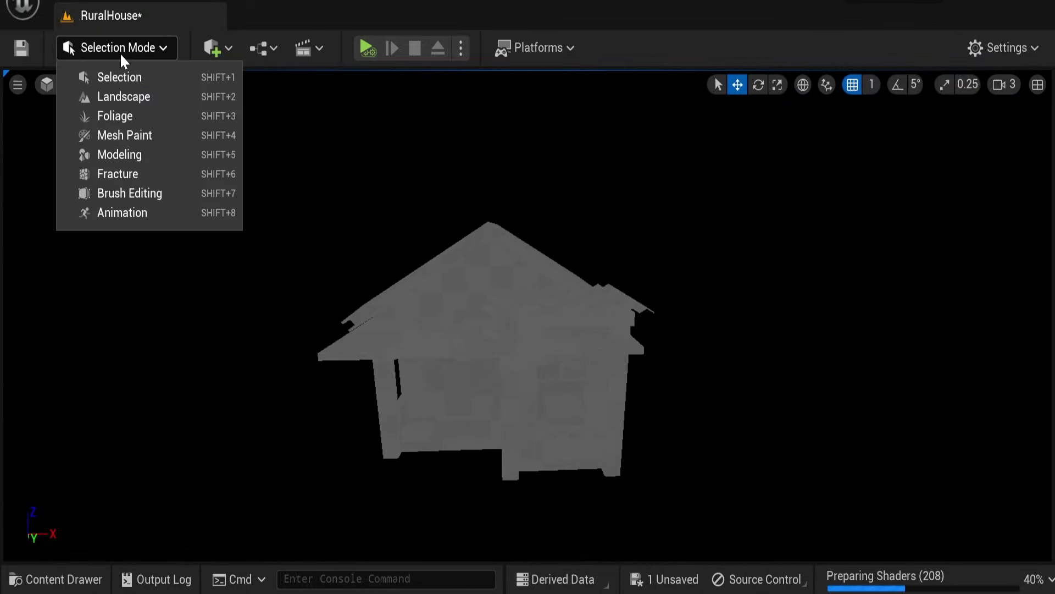
{"action": "left_click", "coordinate": [118, 94]}
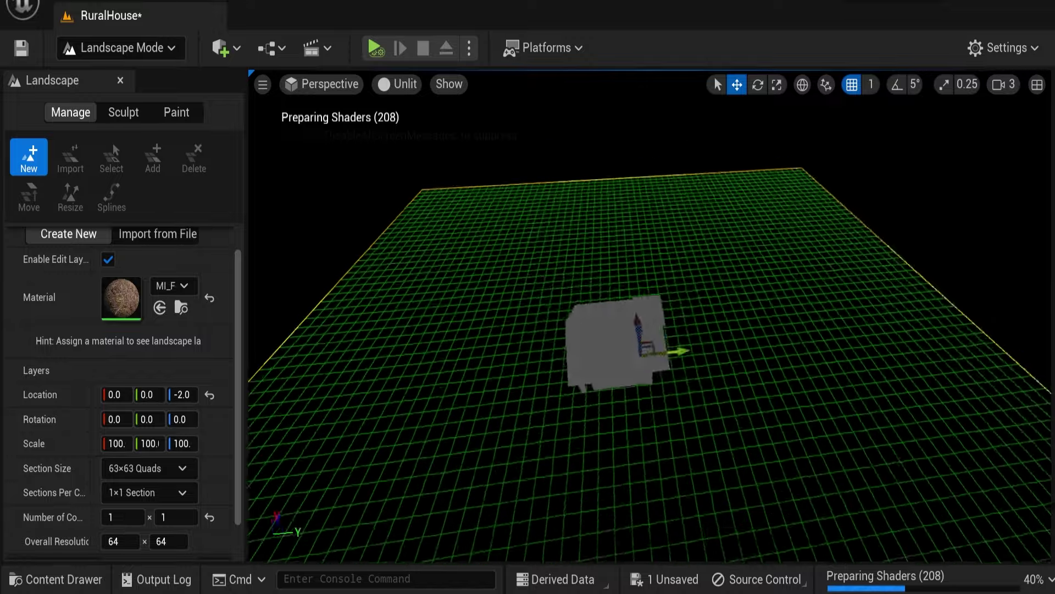
{"action": "scroll", "coordinate": [121, 440], "scroll_direction": "down", "scroll_amount": 2}
{"action": "left_click", "coordinate": [182, 545]}
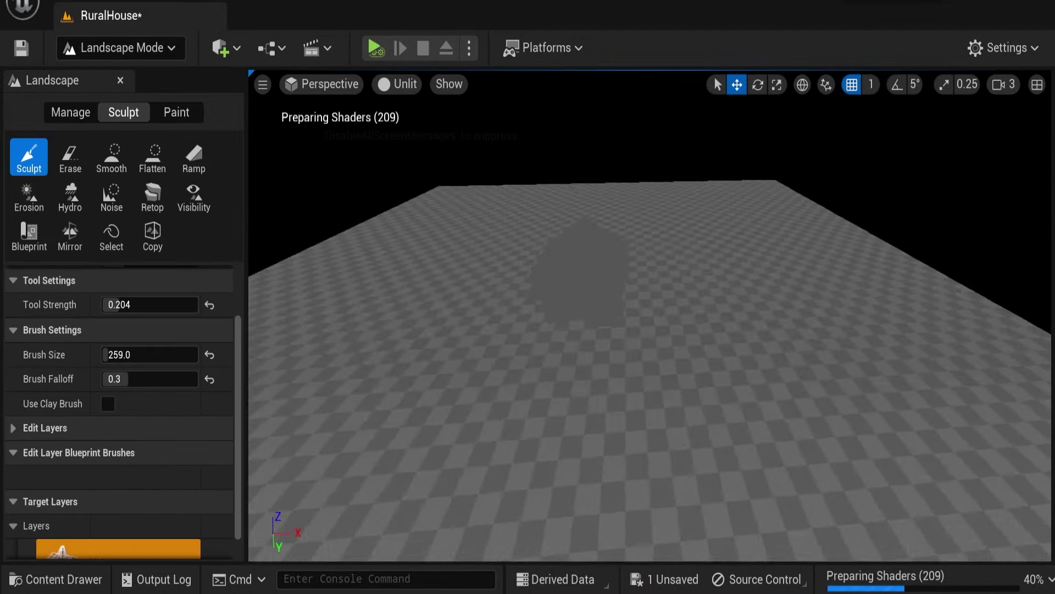
{"action": "right_click_drag", "start_coordinate": [491, 387], "coordinate": [592, 398]}
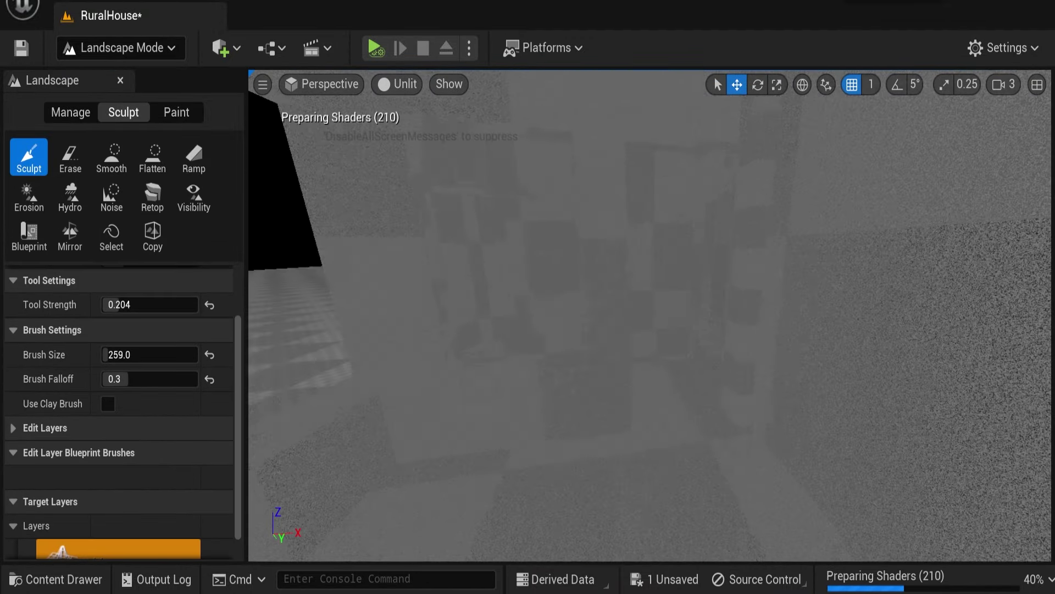
{"action": "key", "text": "ctrl+s"}
- Inspect the house inside and out, undo an accidental actor creation, and save the level
{"action": "right_click_drag", "start_coordinate": [765, 343], "coordinate": [613, 465]}
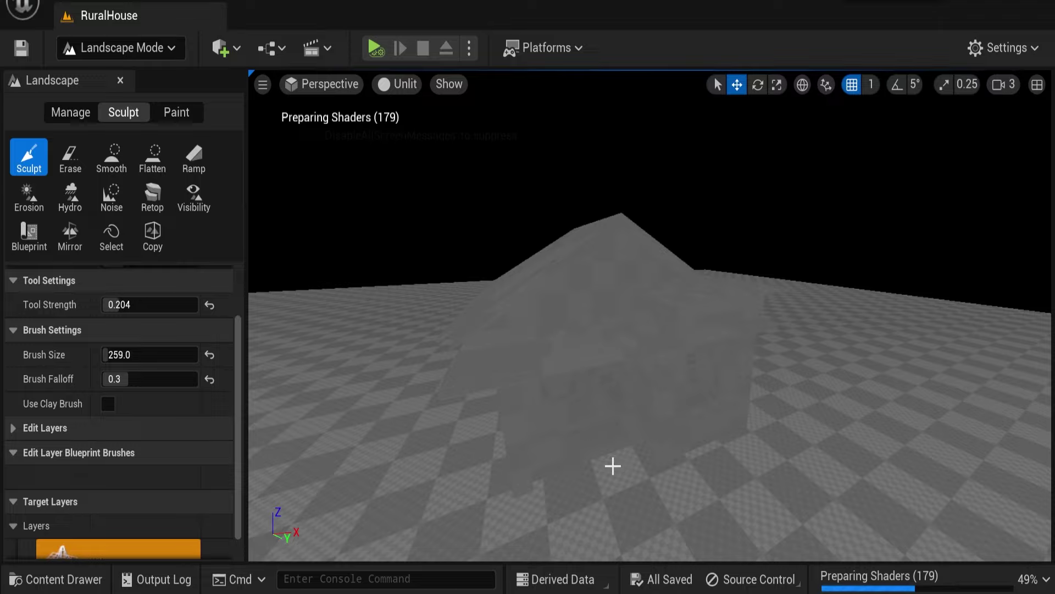
{"action": "key", "text": "shift+1"}
{"action": "right_click_drag", "start_coordinate": [613, 466], "coordinate": [613, 465]}
{"action": "key", "text": "ctrl+z"}
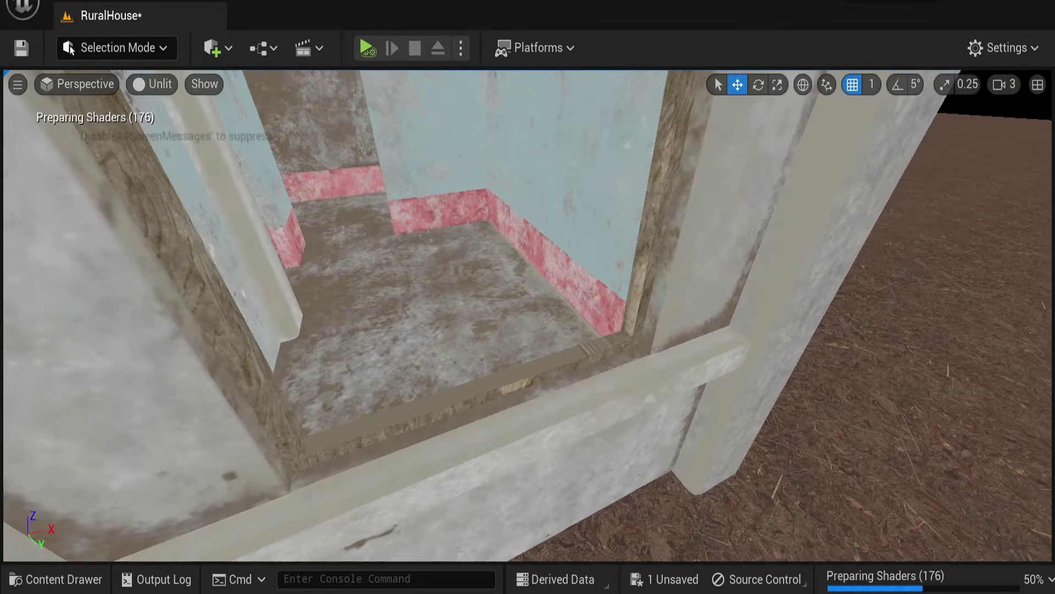
{"action": "right_click_drag", "start_coordinate": [498, 493], "coordinate": [499, 494]}
{"action": "key", "text": "ctrl+z"}
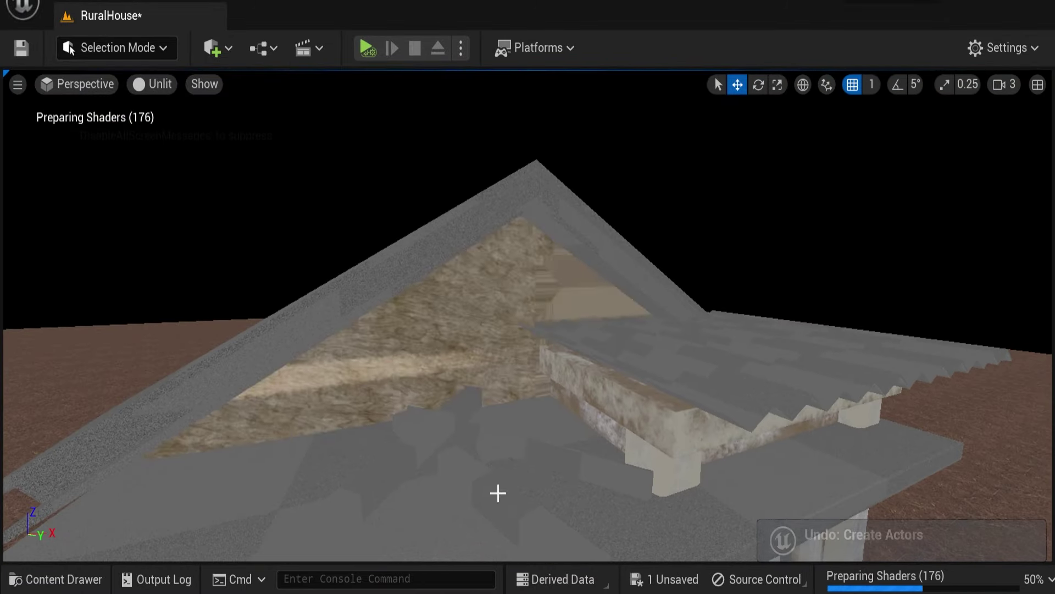
{"action": "right_click_drag", "start_coordinate": [575, 432], "coordinate": [575, 432]}
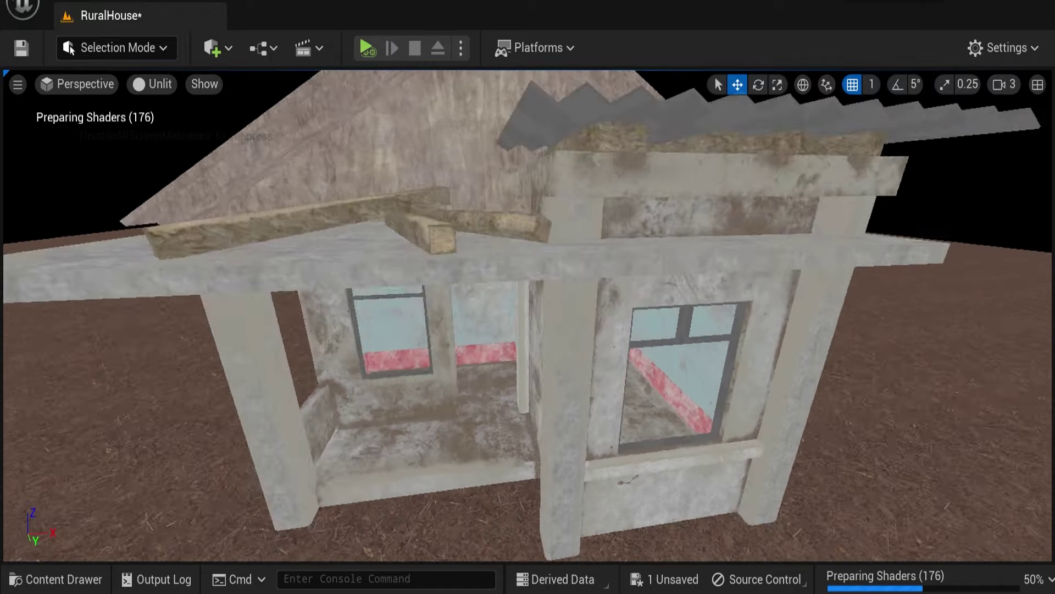
{"action": "right_click_drag", "start_coordinate": [561, 367], "coordinate": [561, 367]}
{"action": "key", "text": "ctrl+s"}
- Flatten and smooth the terrain beside the house with the Flatten and Smooth brushes
{"action": "key", "text": "shift+2"}
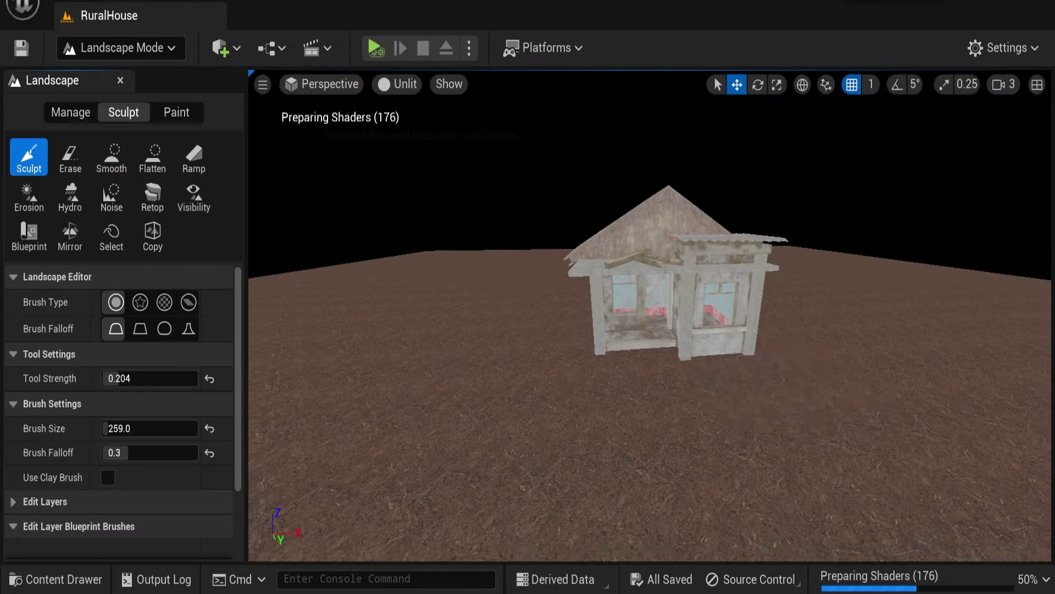
{"action": "right_click_drag", "start_coordinate": [440, 349], "coordinate": [440, 349]}
{"action": "right_click_drag", "start_coordinate": [785, 258], "coordinate": [758, 228]}
{"action": "key", "text": "shift+f"}
{"action": "left_click", "coordinate": [485, 282]}
{"action": "right_click_drag", "start_coordinate": [485, 282], "coordinate": [486, 283]}
{"action": "right_click_drag", "start_coordinate": [744, 327], "coordinate": [744, 328]}
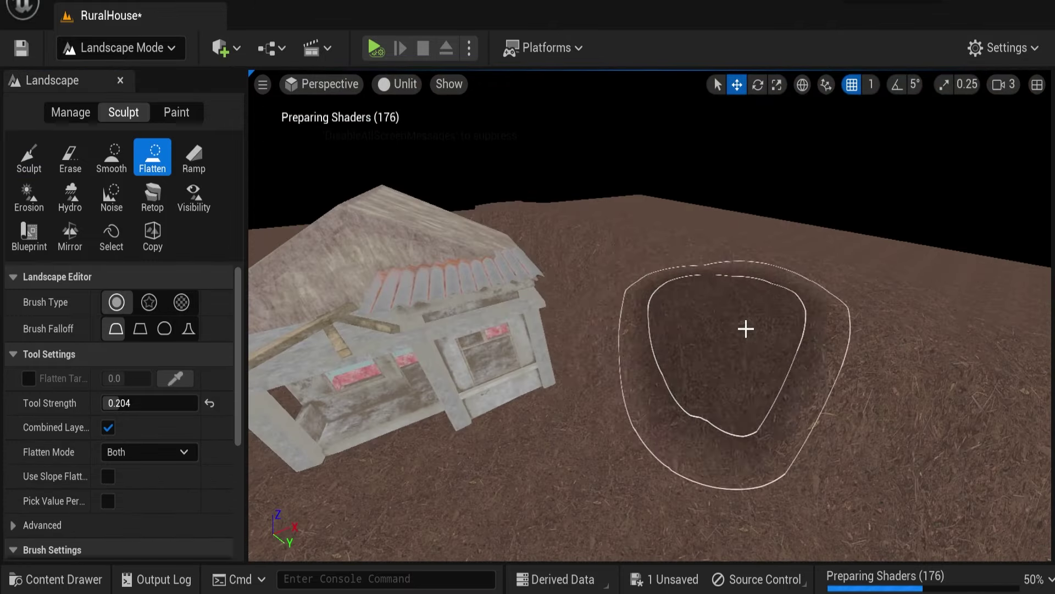
{"action": "key", "text": "ctrl+z"}
{"action": "key", "text": "shift+s"}
{"action": "right_click_drag", "start_coordinate": [984, 377], "coordinate": [984, 377]}
{"action": "right_click_drag", "start_coordinate": [749, 349], "coordinate": [749, 349]}
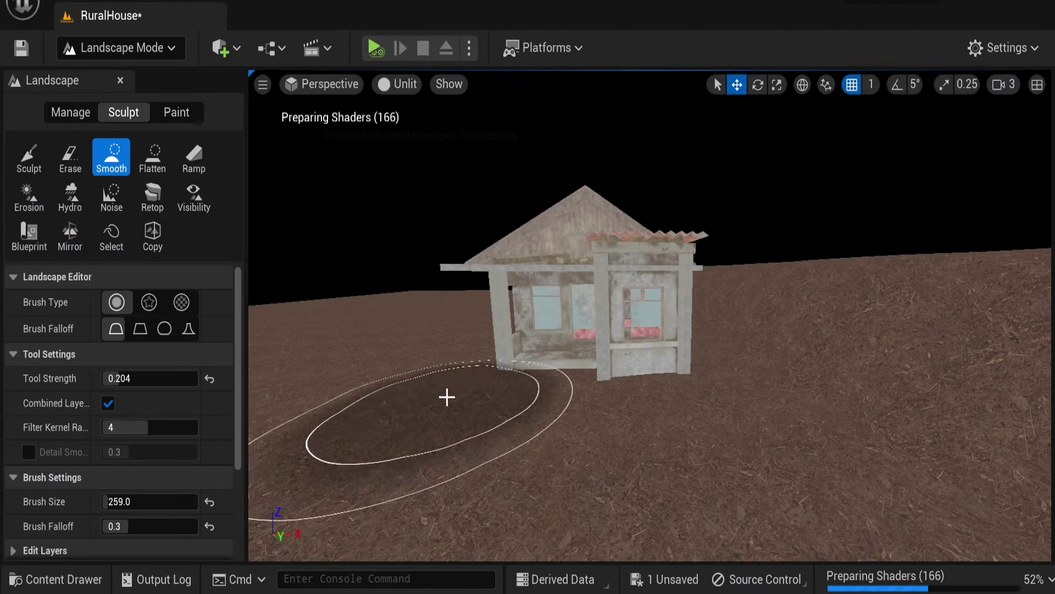
{"action": "right_click_drag", "start_coordinate": [687, 313], "coordinate": [638, 427]}
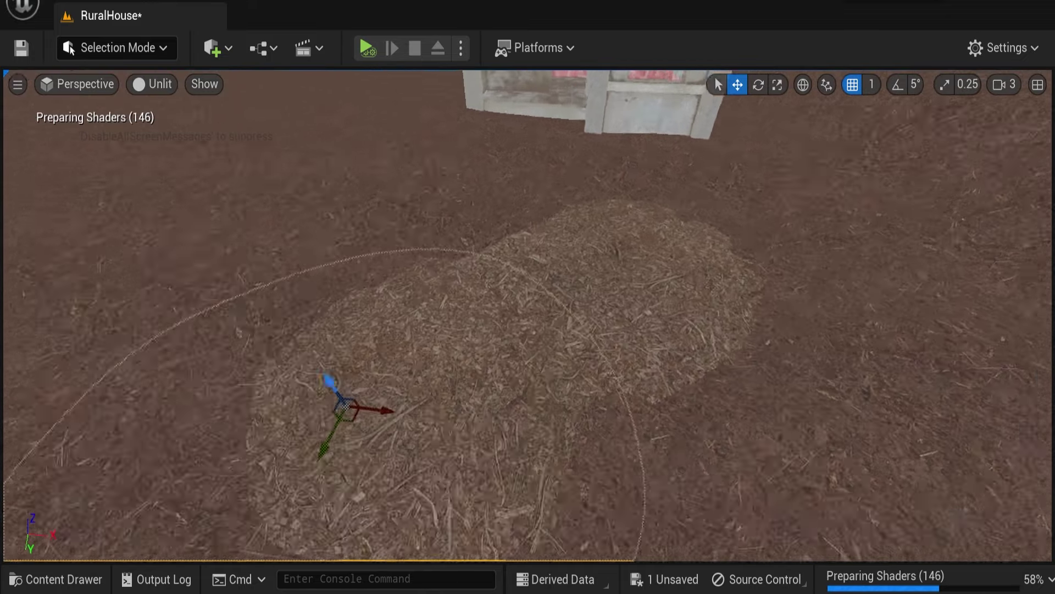
- Rotate the selected dirt pile into place beside the house
{"action": "scroll", "coordinate": [528, 315], "scroll_direction": "down", "scroll_amount": 3}
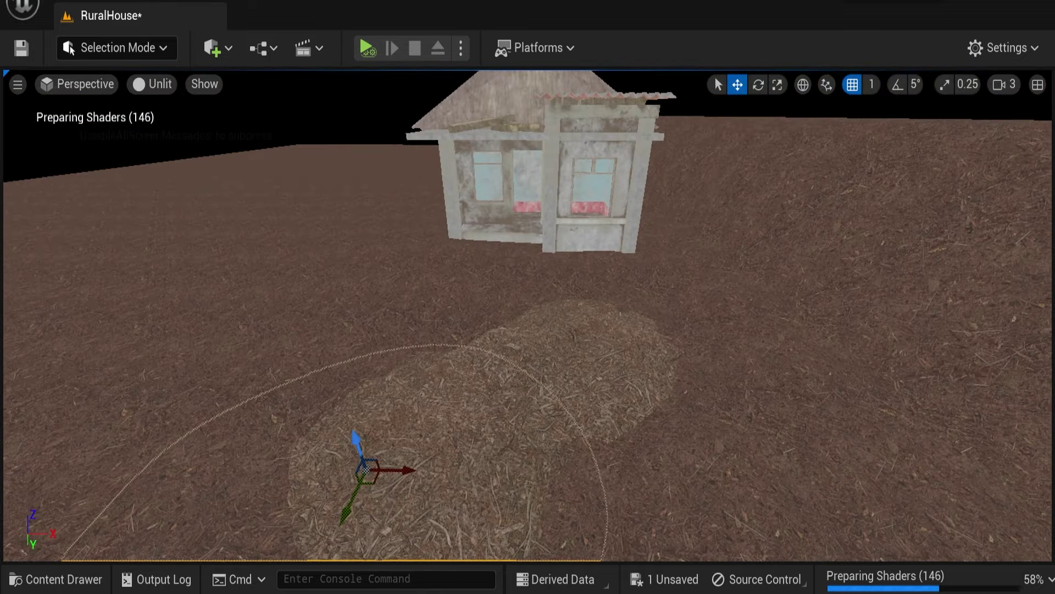
{"action": "key", "text": "e"}
{"action": "scroll", "coordinate": [587, 351], "scroll_direction": "up", "scroll_amount": 3}
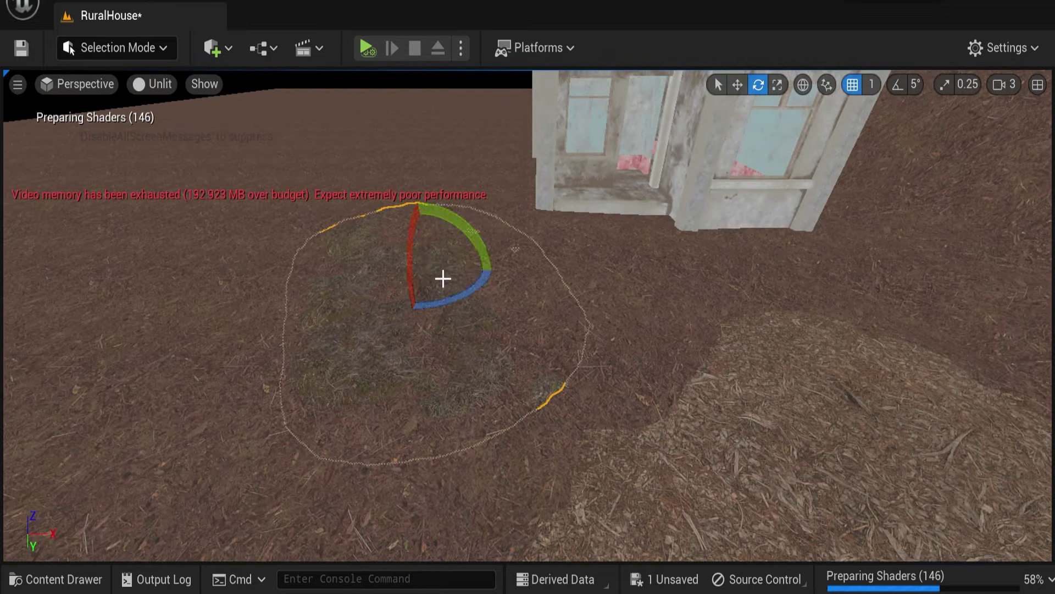
{"action": "left_click_drag", "start_coordinate": [494, 272], "coordinate": [418, 248], "text": "alt"}
{"action": "key", "text": "w"}
{"action": "scroll", "coordinate": [638, 296], "scroll_direction": "down", "scroll_amount": 3}
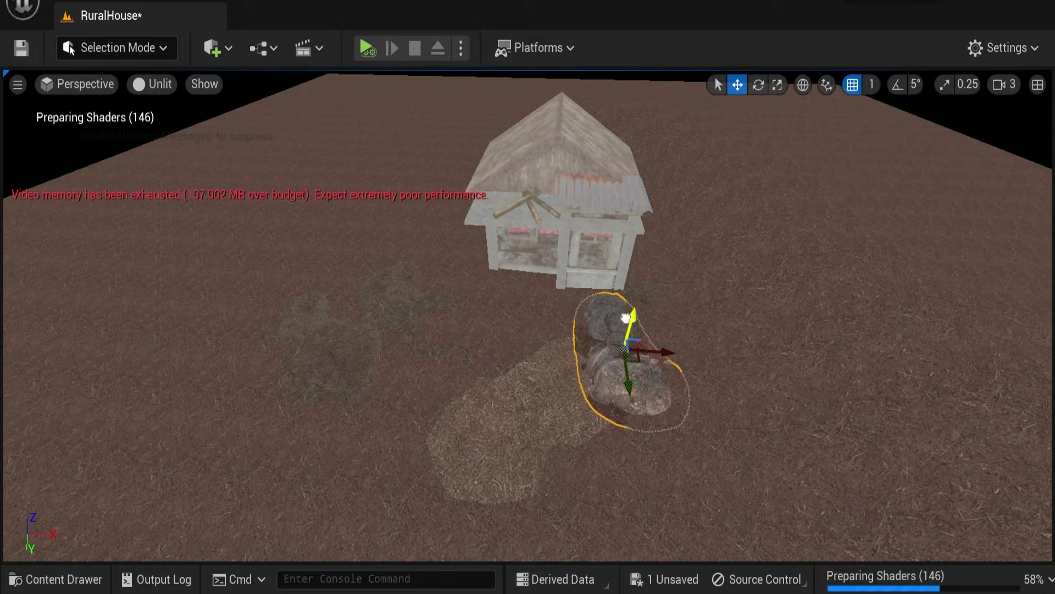
- Rotate the rocks by about -42 degrees
{"action": "key", "text": "e"}
{"action": "scroll", "coordinate": [626, 318], "scroll_direction": "up", "scroll_amount": 3}
{"action": "left_click_drag", "start_coordinate": [601, 330], "coordinate": [613, 357]}
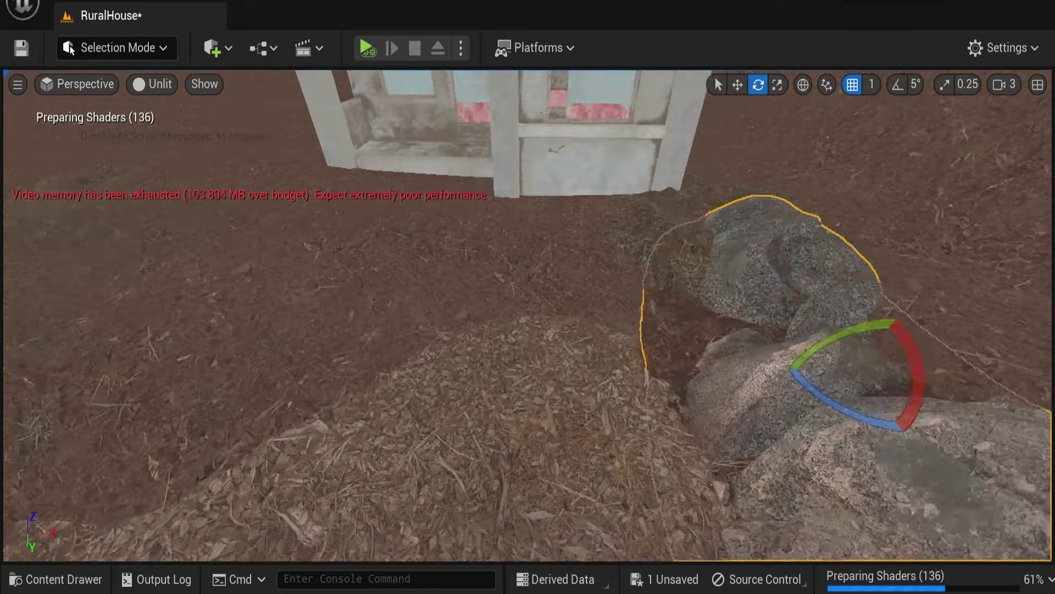
{"action": "scroll", "coordinate": [655, 377], "scroll_direction": "down", "scroll_amount": 5}
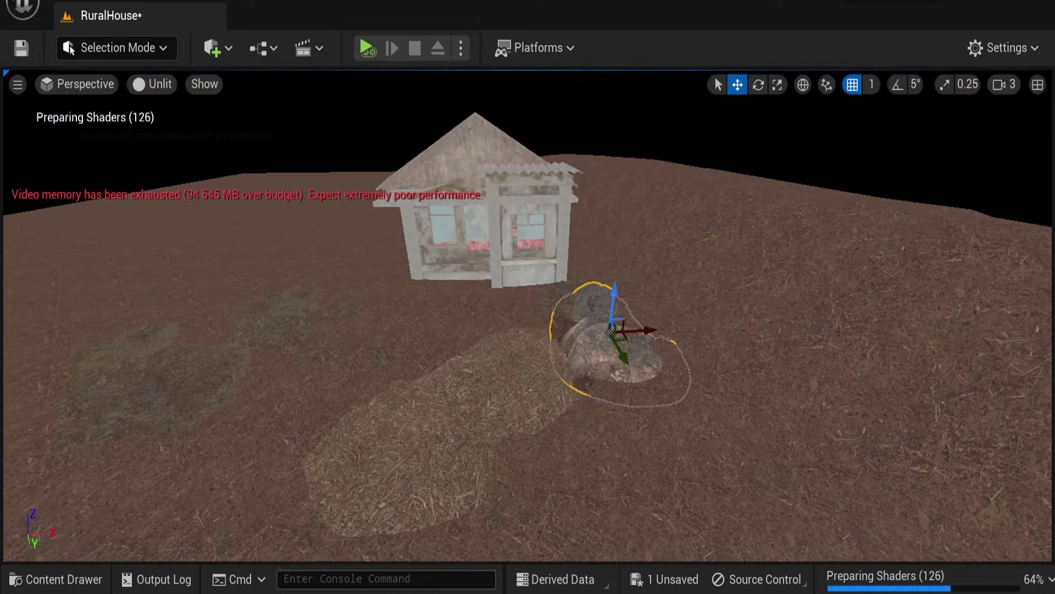
- Rotate the dirt patch about 12 degrees and save the level
{"action": "left_click", "coordinate": [681, 466]}
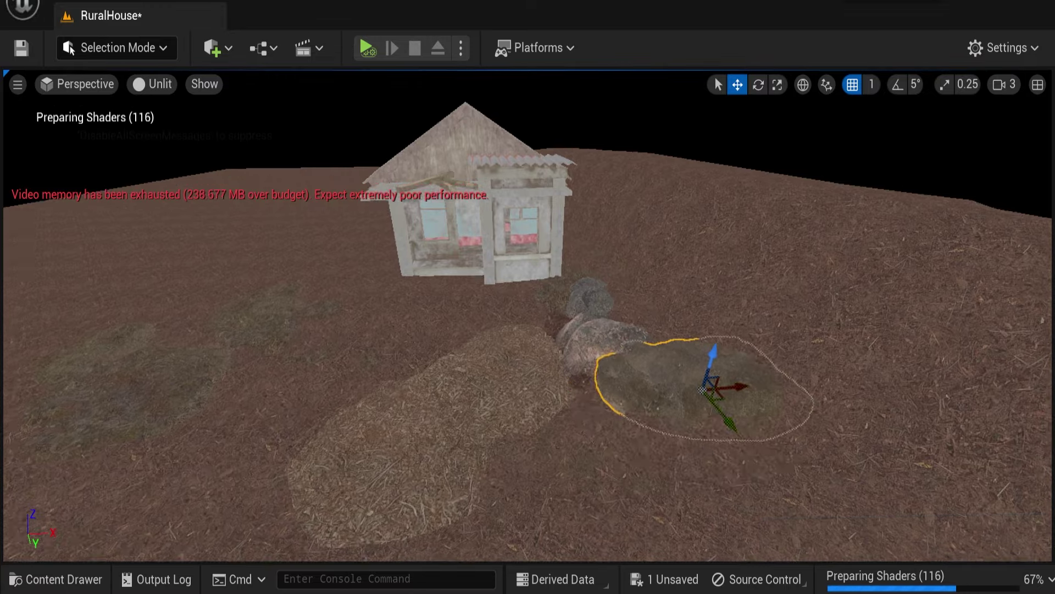
{"action": "key", "text": "f"}
{"action": "key", "text": "e"}
{"action": "key", "text": "e"}
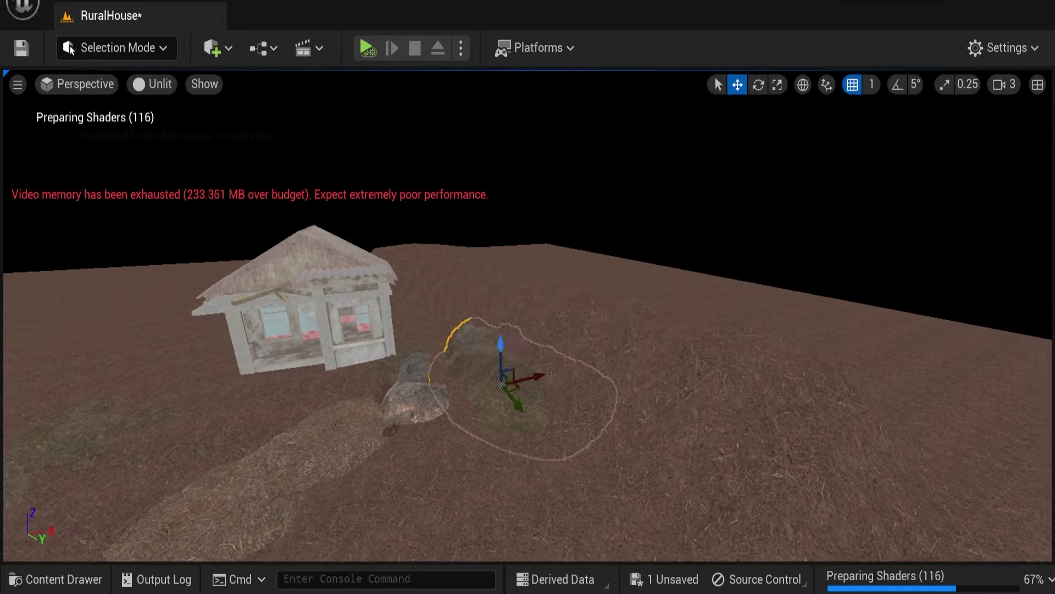
{"action": "left_click_drag", "start_coordinate": [582, 288], "coordinate": [608, 401]}
{"action": "scroll", "coordinate": [664, 299], "scroll_direction": "up", "scroll_amount": 3}
{"action": "key", "text": "w"}
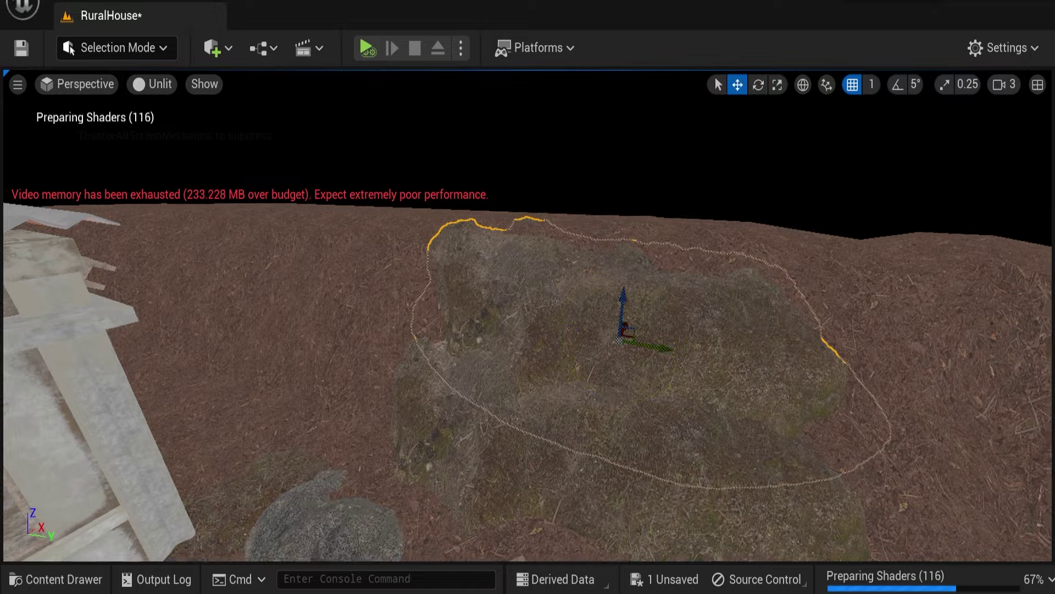
{"action": "left_click_drag", "start_coordinate": [621, 338], "coordinate": [668, 392], "text": "alt"}
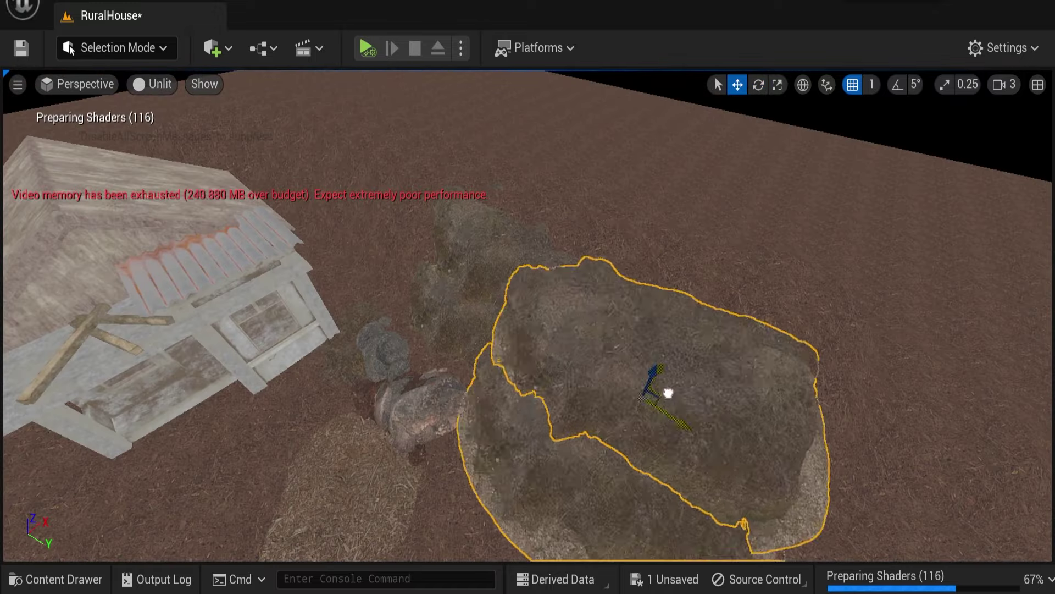
{"action": "left_click_drag", "start_coordinate": [713, 297], "coordinate": [566, 274], "text": "alt"}
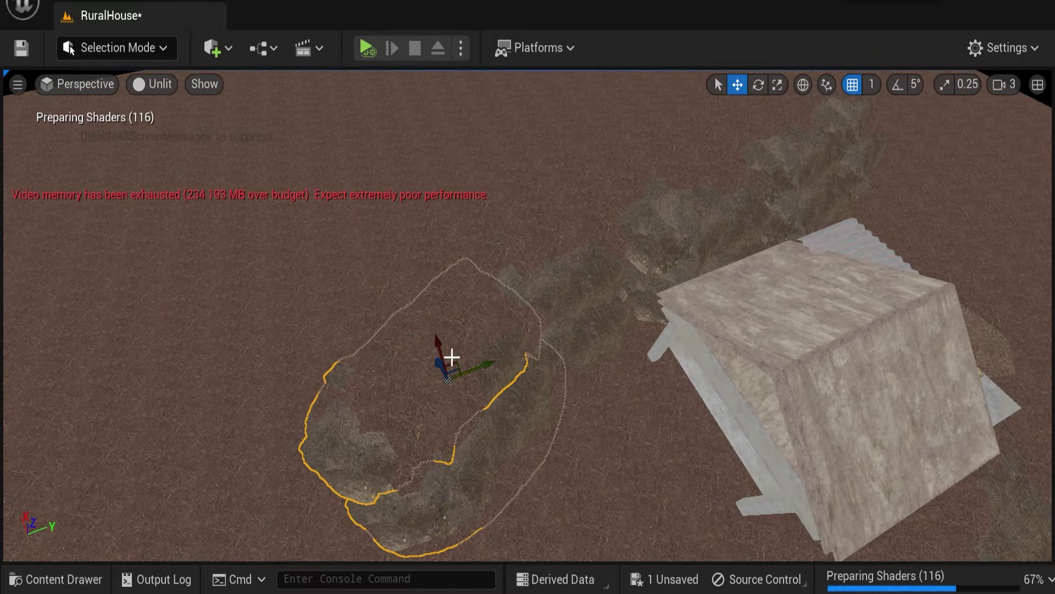
{"action": "left_click_drag", "start_coordinate": [451, 357], "coordinate": [542, 414], "text": "alt"}
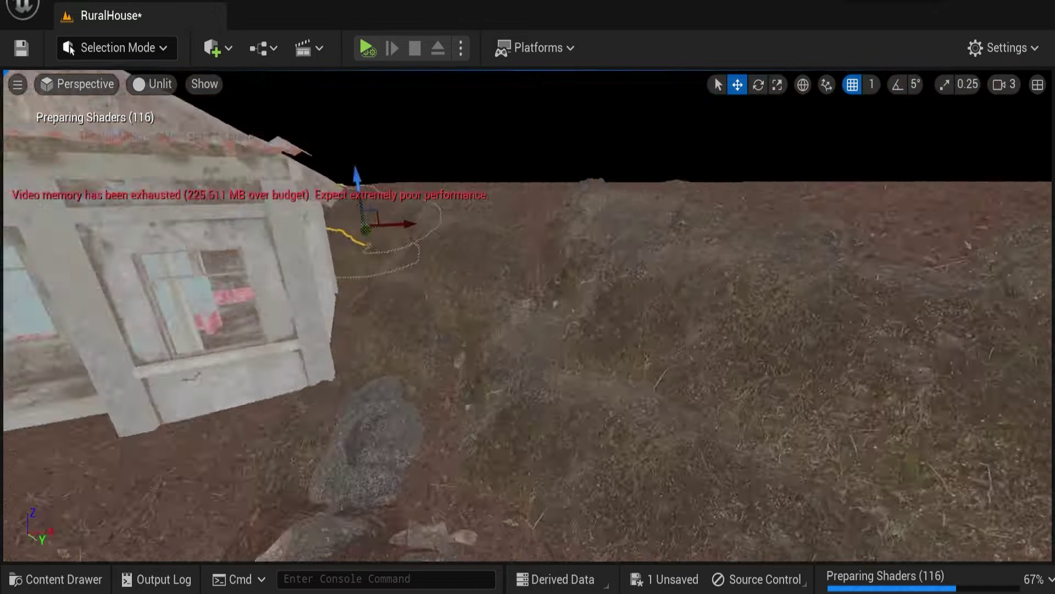
{"action": "key", "text": "ctrl+s"}
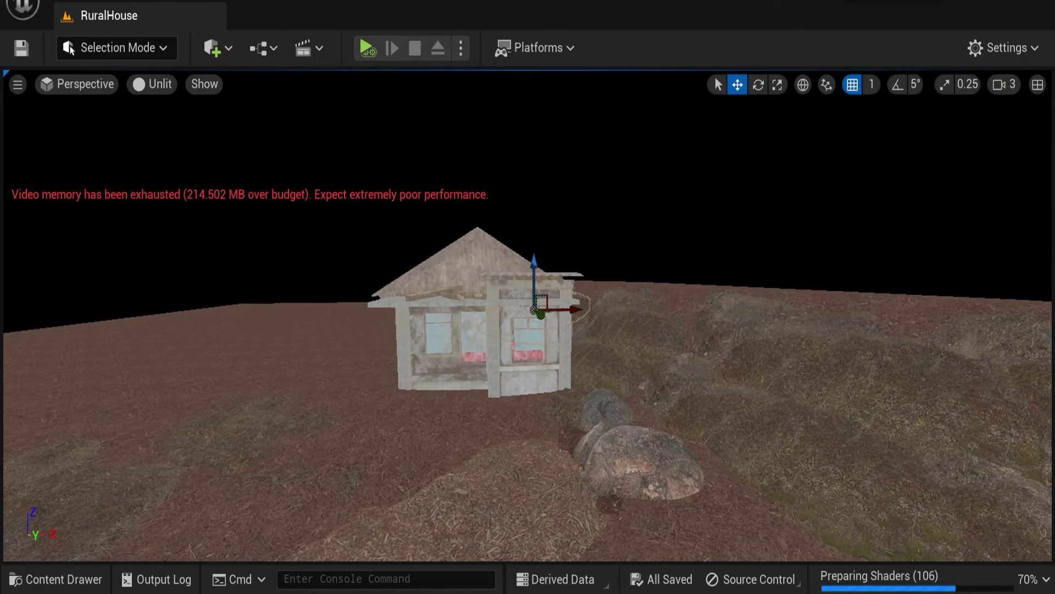
- Select and frame the large rock, viewing it from both sides
{"action": "key", "text": "e"}
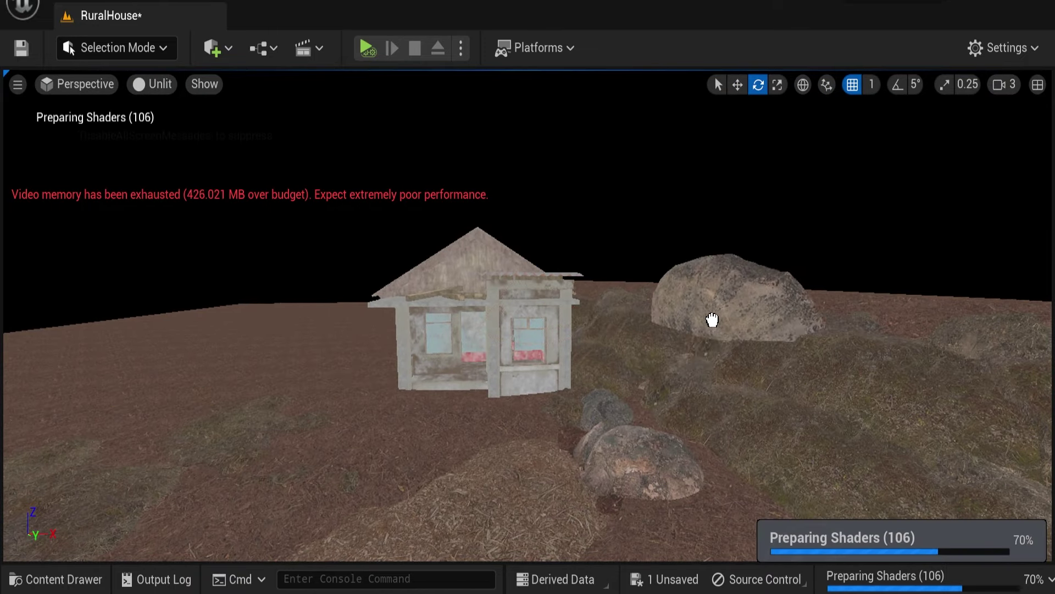
{"action": "left_click", "coordinate": [712, 319]}
{"action": "key", "text": "f"}
{"action": "key", "text": "w"}
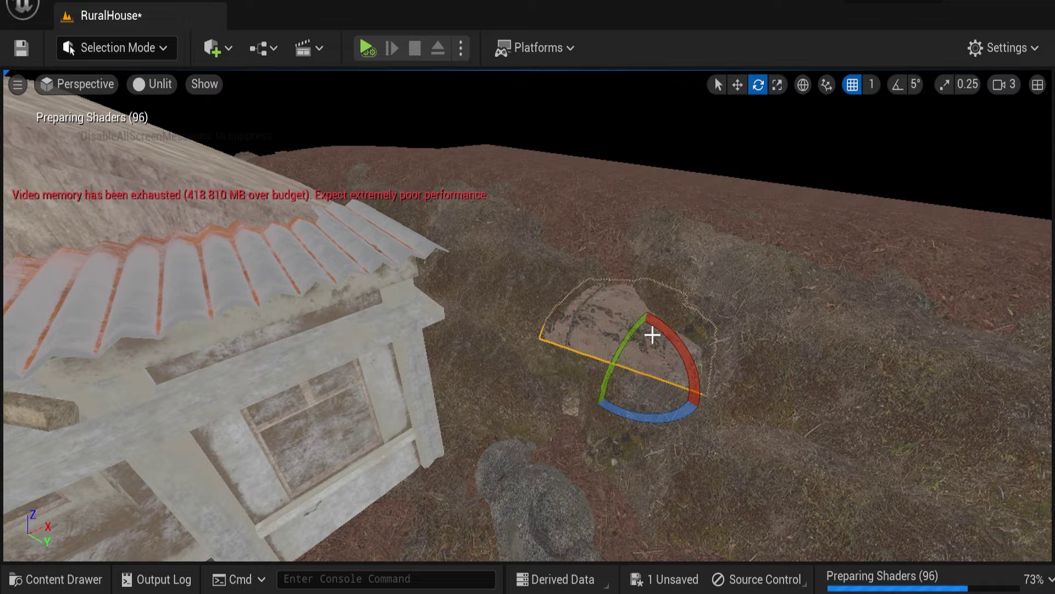
{"action": "left_click_drag", "start_coordinate": [652, 335], "coordinate": [656, 381], "text": "alt"}
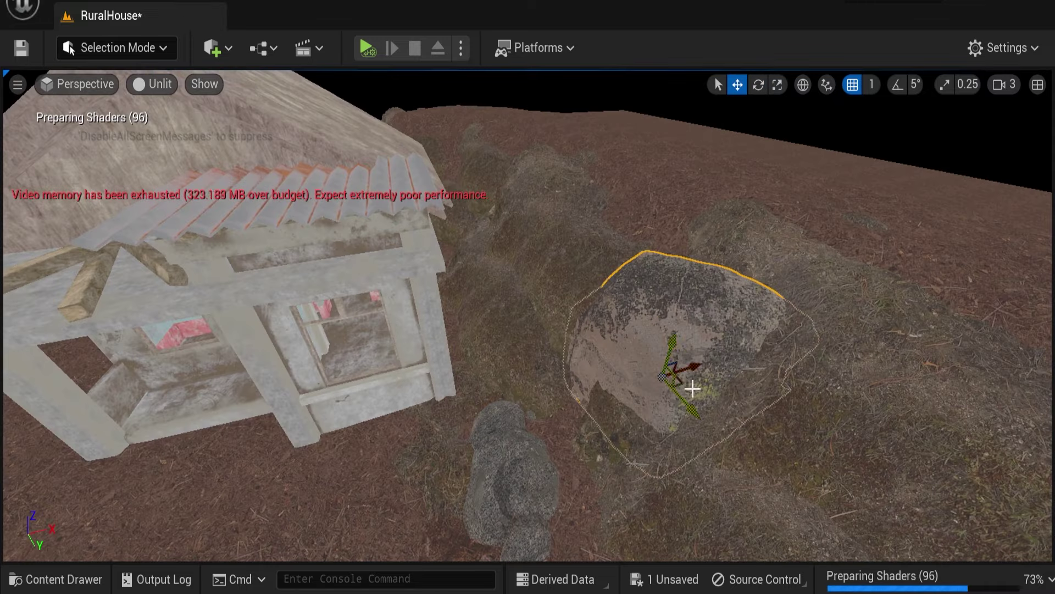
{"action": "left_click_drag", "start_coordinate": [675, 343], "coordinate": [358, 450], "text": "alt"}
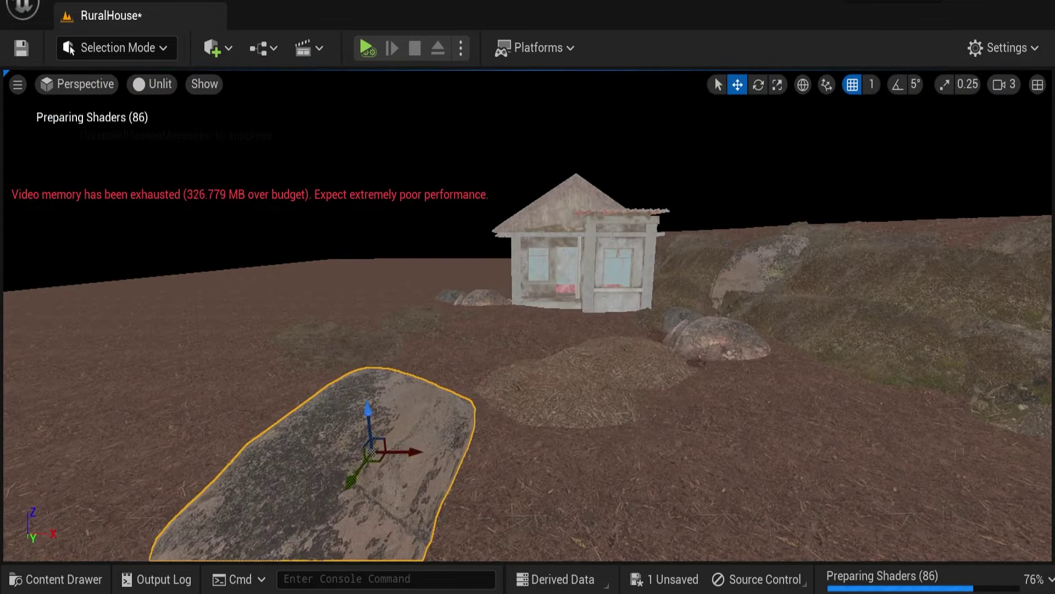
{"action": "key", "text": "w"}
- Rotate the large rock slightly to settle it by the house
{"action": "mouse_move", "coordinate": [359, 450]}
{"action": "left_mouse_down", "text": "alt"}
{"action": "mouse_move", "coordinate": [575, 350]}
{"action": "mouse_move", "coordinate": [385, 385]}
{"action": "left_mouse_up", "text": "alt"}
{"action": "scroll", "coordinate": [575, 350], "scroll_direction": "up", "scroll_amount": 5}
{"action": "scroll", "coordinate": [575, 351], "scroll_direction": "down", "scroll_amount": 5}
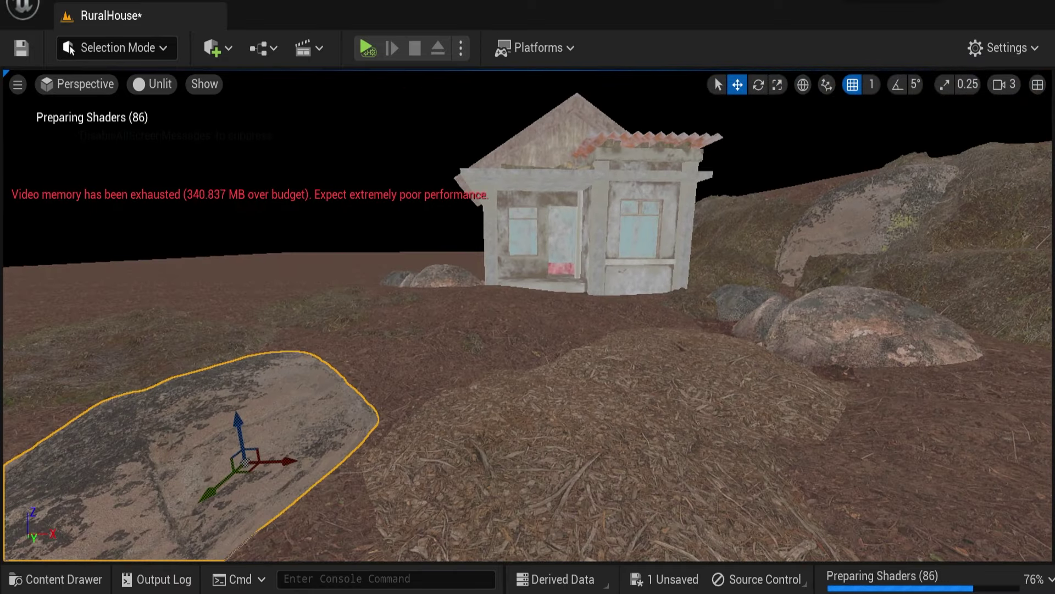
{"action": "key", "text": "e"}
{"action": "left_click_drag", "start_coordinate": [342, 316], "coordinate": [342, 308]}
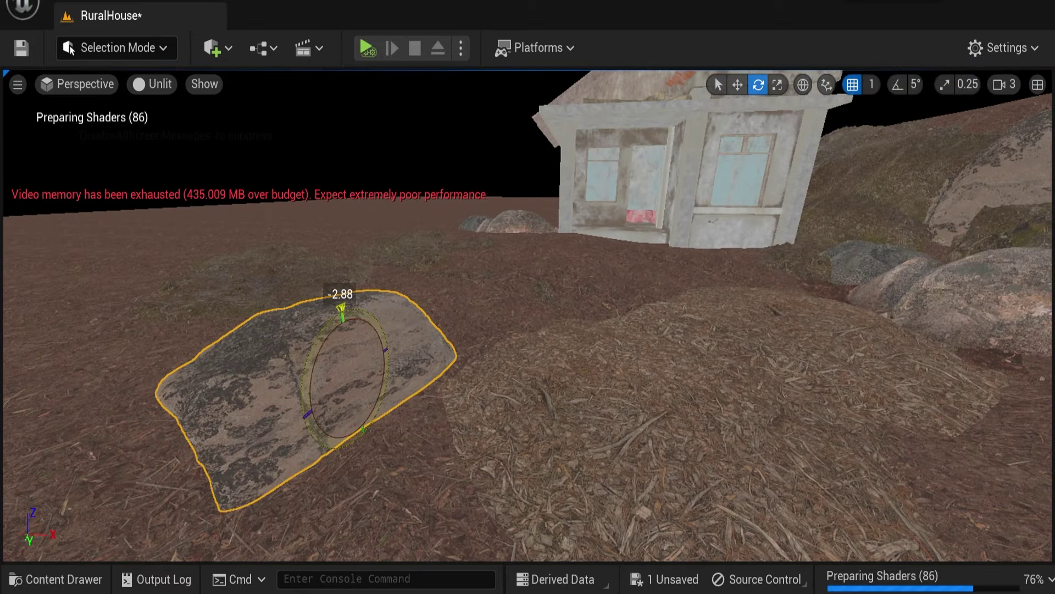
{"action": "mouse_move", "coordinate": [385, 385]}
{"action": "left_mouse_down", "text": "alt"}
{"action": "mouse_move", "coordinate": [495, 357]}
{"action": "mouse_move", "coordinate": [550, 330]}
{"action": "left_mouse_up", "text": "alt"}
{"action": "key", "text": "w"}
- Undo the grassy mound's last move and rotate it slightly
{"action": "left_click", "coordinate": [759, 377]}
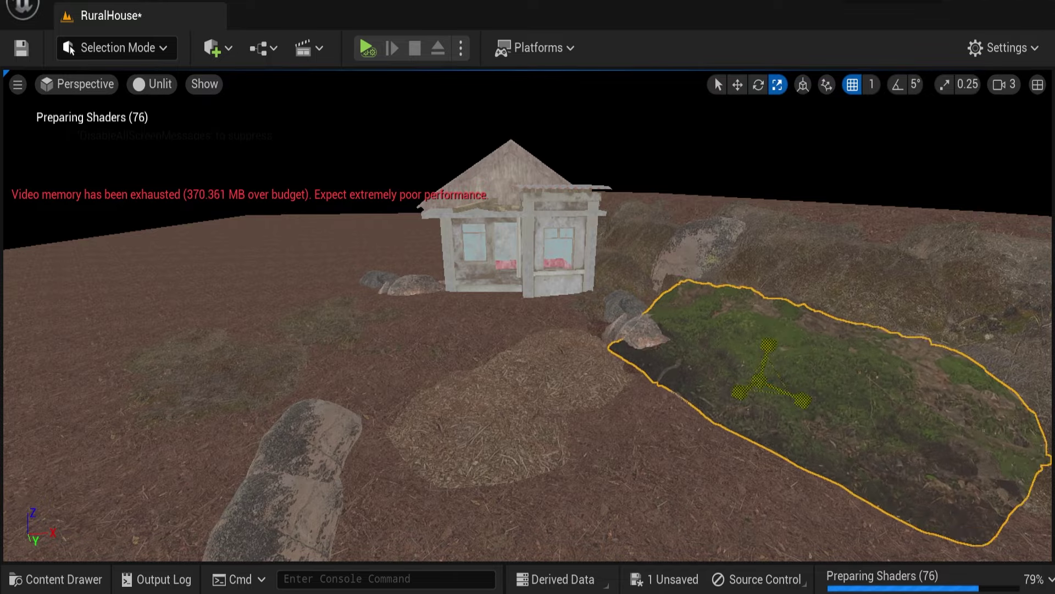
{"action": "key", "text": "f"}
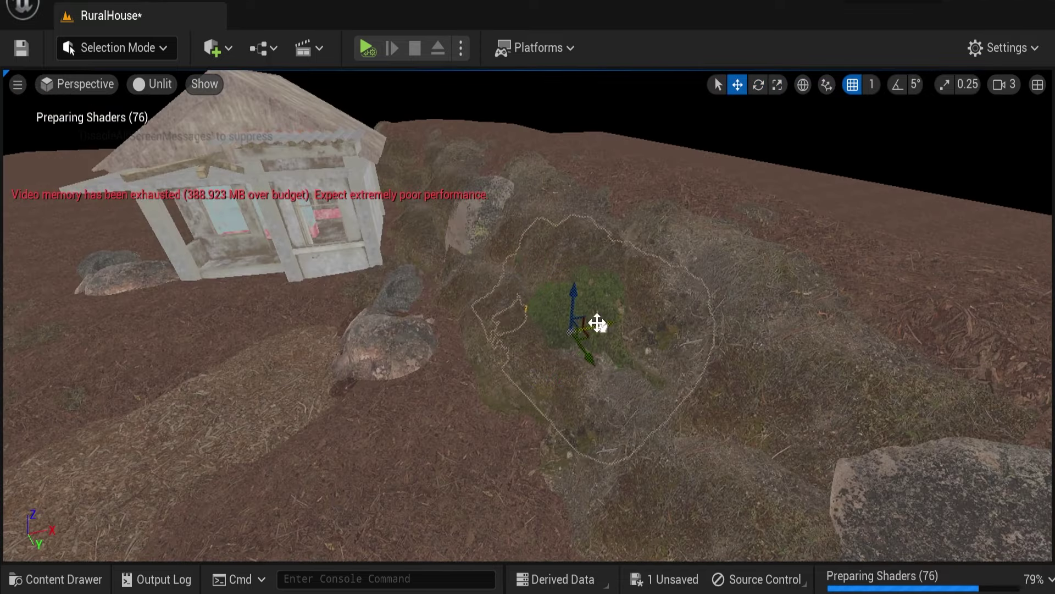
{"action": "key", "text": "ctrl+z"}
{"action": "key", "text": "ctrl+z"}
{"action": "key", "text": "ctrl+z"}
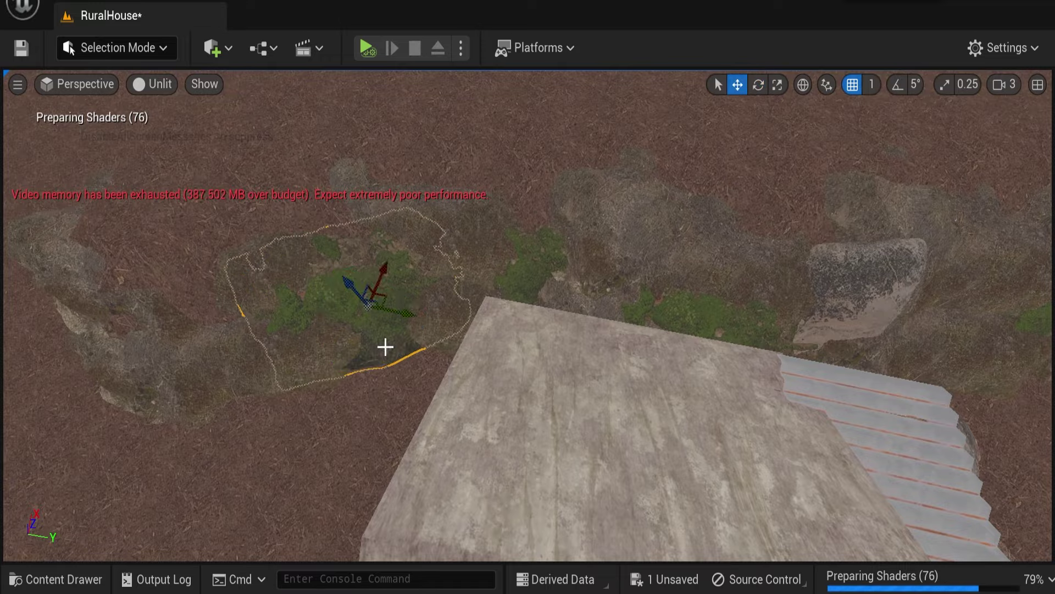
{"action": "left_click_drag", "start_coordinate": [385, 346], "coordinate": [341, 269]}
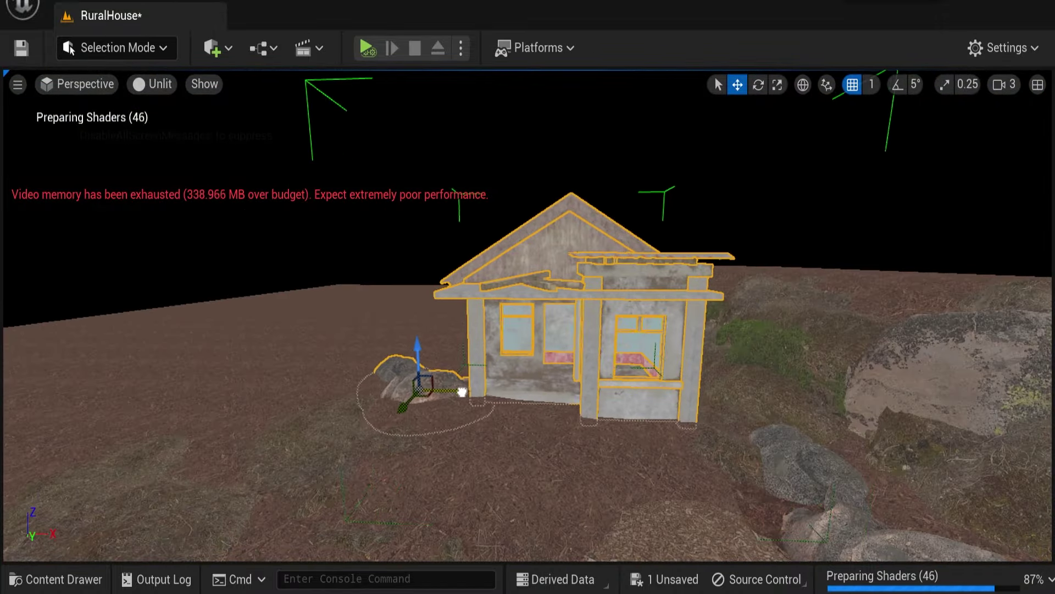
- Save the level and drop a driftwood log onto the rocks
{"action": "key", "text": "ctrl+s"}
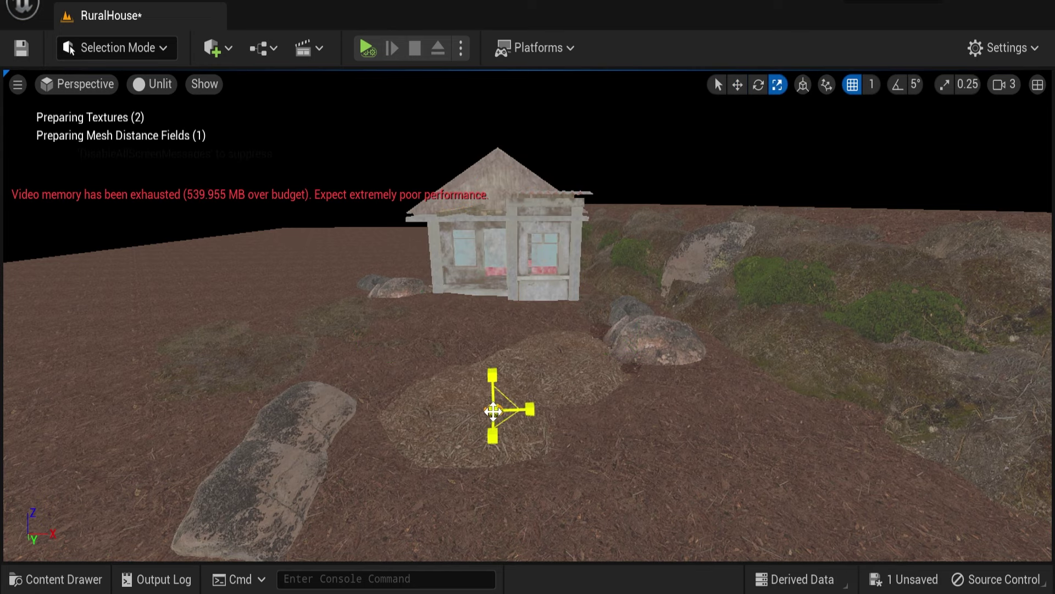
{"action": "mouse_move", "coordinate": [592, 411]}
{"action": "left_mouse_down"}
{"action": "mouse_move", "coordinate": [662, 342]}
{"action": "mouse_move", "coordinate": [691, 235]}
{"action": "left_mouse_up"}
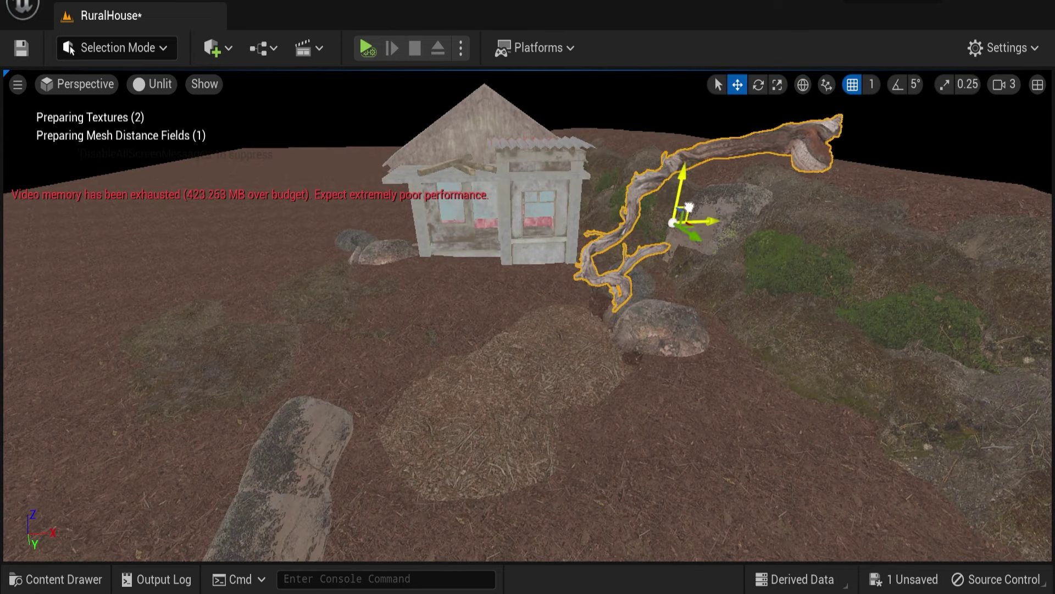
{"action": "scroll", "coordinate": [650, 268], "scroll_direction": "up", "scroll_amount": 3}
{"action": "scroll", "coordinate": [651, 269], "scroll_direction": "down", "scroll_amount": 5}
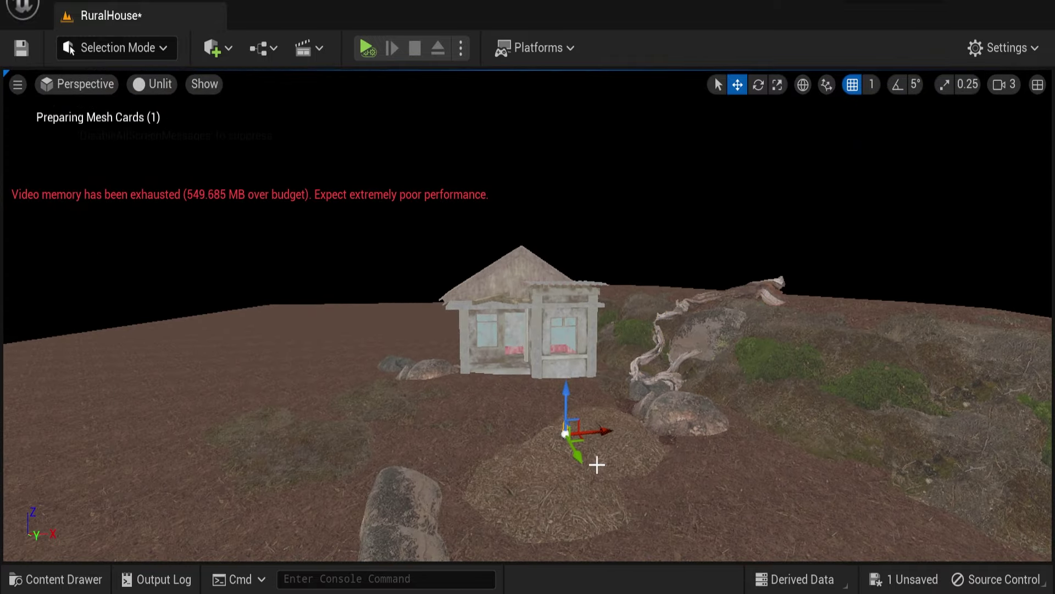
- Scale and position the new statue beside the house front, then save the level
{"action": "key", "text": "r"}
{"action": "scroll", "coordinate": [574, 369], "scroll_direction": "up", "scroll_amount": 5}
{"action": "key", "text": "w"}
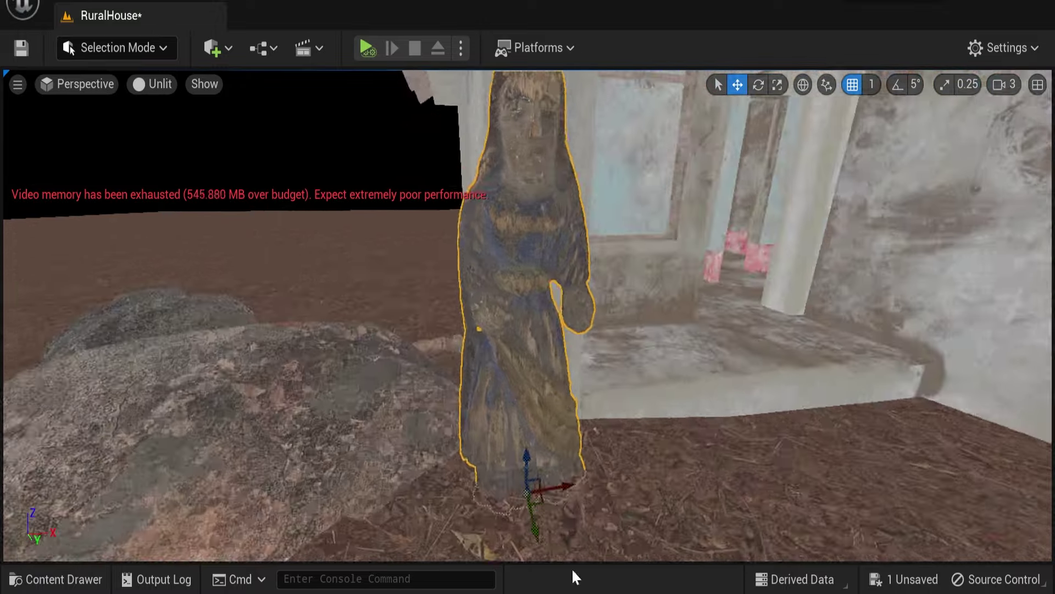
{"action": "left_click_drag", "start_coordinate": [605, 385], "coordinate": [657, 459], "text": "alt"}
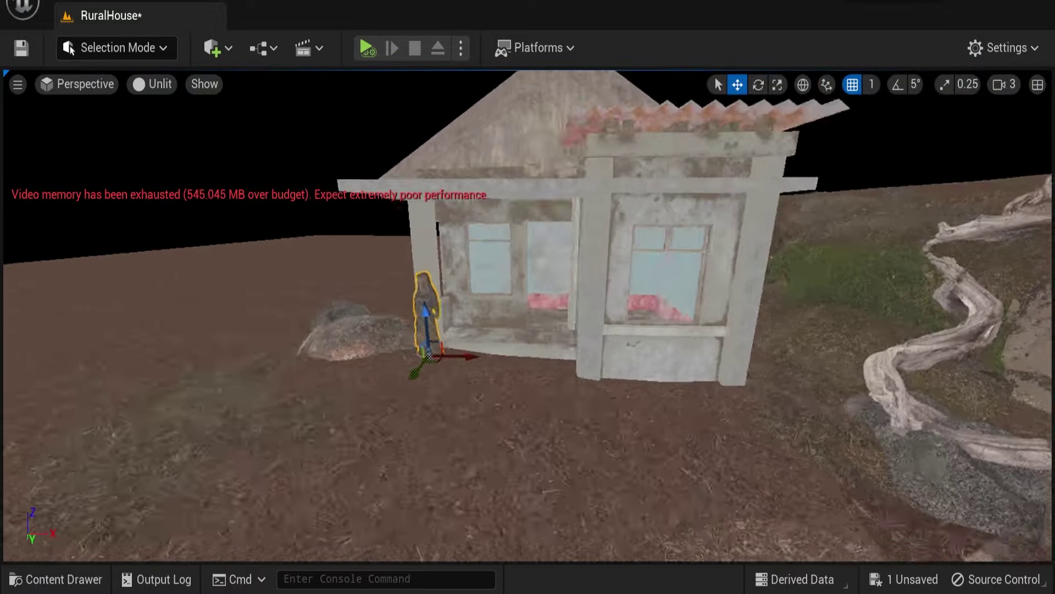
{"action": "left_click_drag", "start_coordinate": [605, 495], "coordinate": [570, 521], "text": "alt"}
{"action": "key", "text": "ctrl+s"}
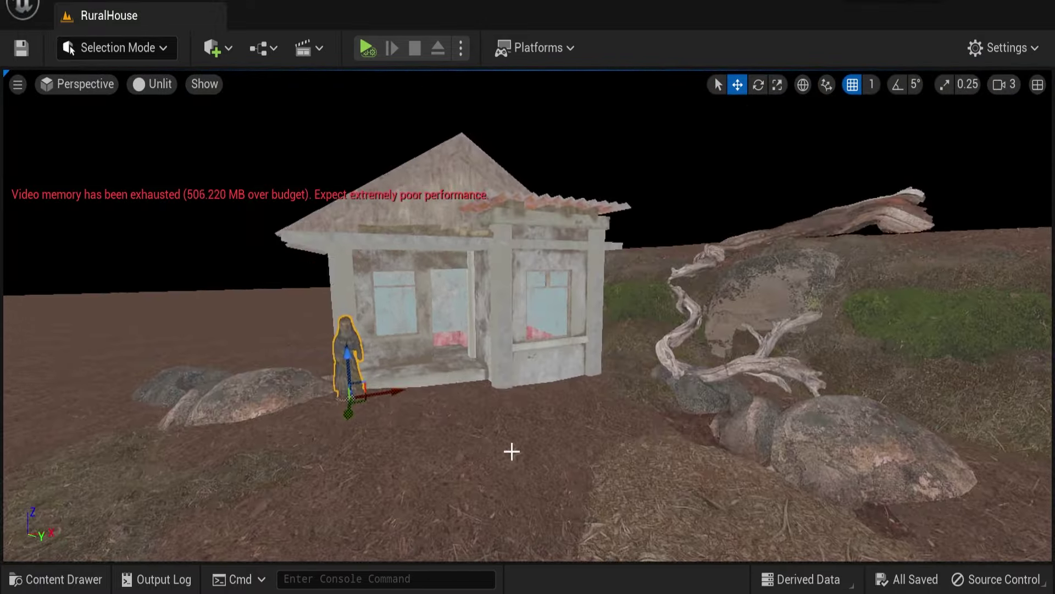
{"action": "left_click_drag", "start_coordinate": [511, 448], "coordinate": [542, 463], "text": "alt"}
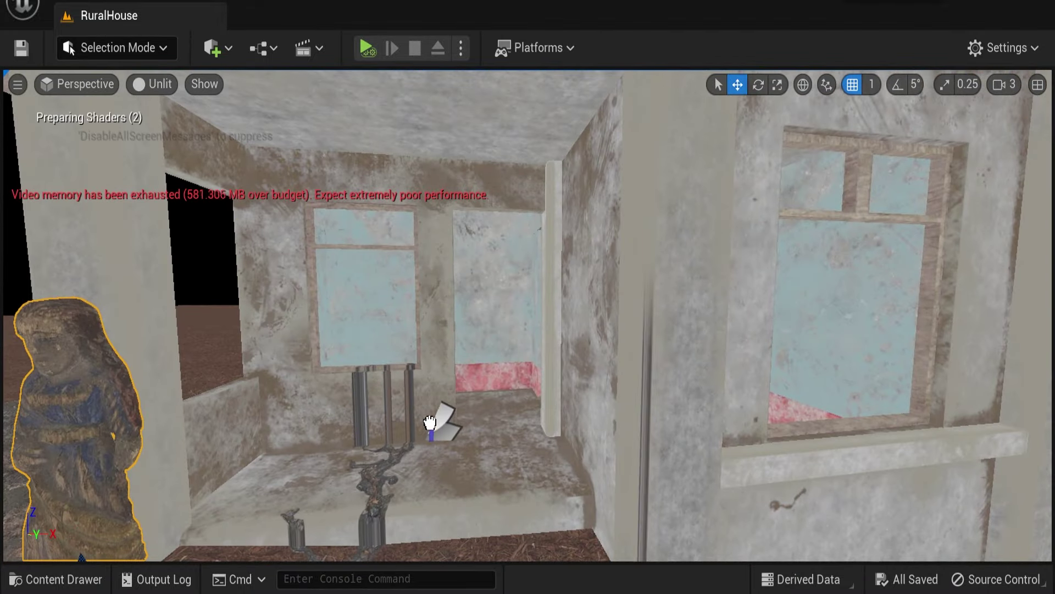
{"action": "mouse_move", "coordinate": [435, 424]}
{"action": "left_mouse_down", "text": "alt"}
{"action": "mouse_move", "coordinate": [671, 297]}
{"action": "mouse_move", "coordinate": [581, 336]}
{"action": "left_mouse_up", "text": "alt"}
- Rotate and reposition the crack decal against the house wall
{"action": "key", "text": "e"}
{"action": "key", "text": "w"}
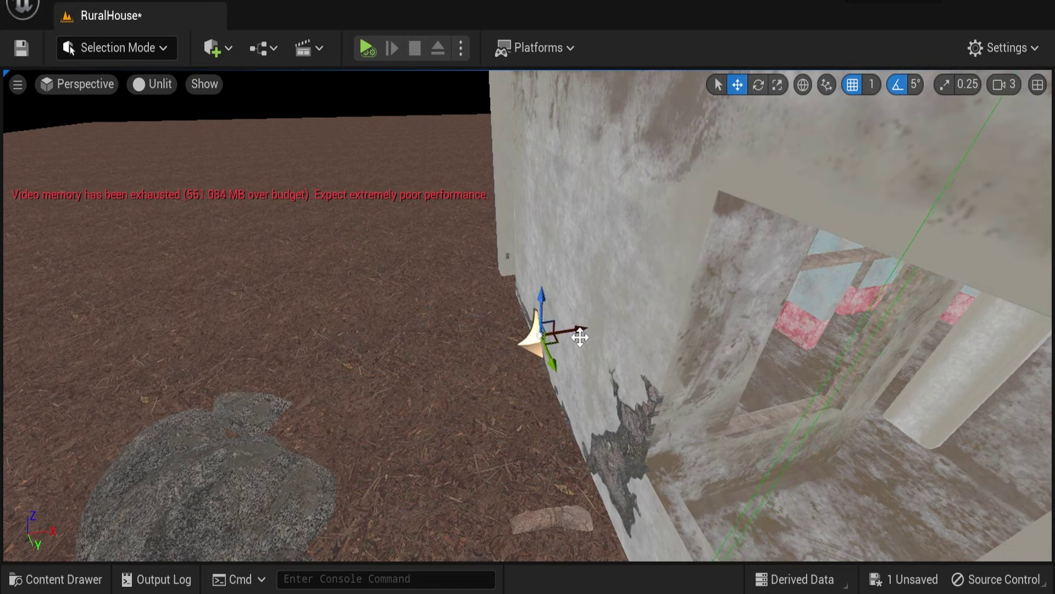
{"action": "key", "text": "f"}
{"action": "mouse_move", "coordinate": [472, 302]}
{"action": "left_mouse_down", "text": "alt"}
{"action": "mouse_move", "coordinate": [480, 268]}
{"action": "mouse_move", "coordinate": [564, 328]}
{"action": "left_mouse_up", "text": "alt"}
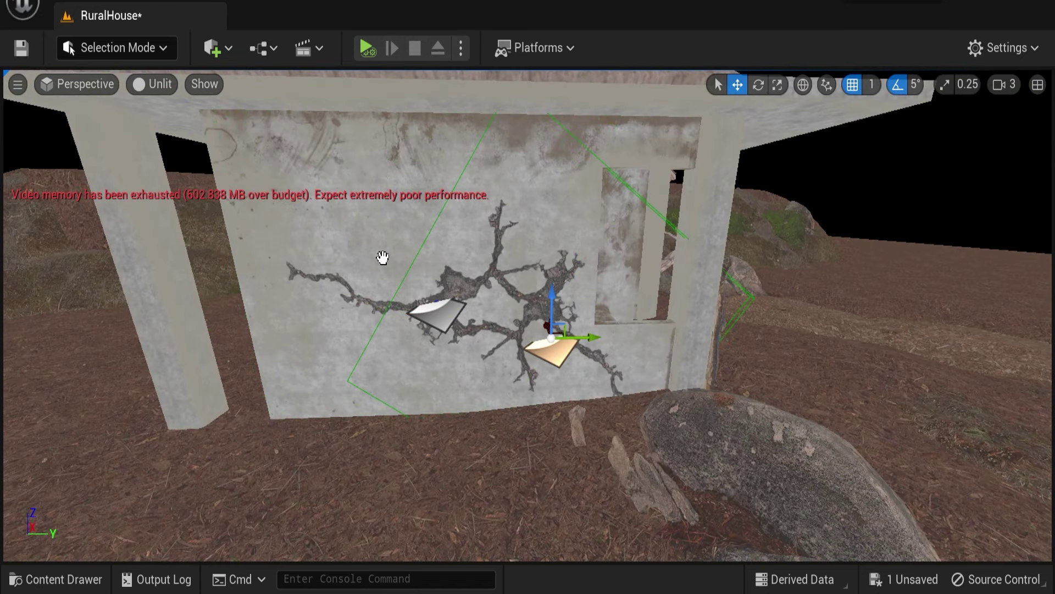
{"action": "left_click_drag", "start_coordinate": [382, 257], "coordinate": [364, 388], "text": "alt"}
- Rescale and move the wall crack decal, checking it from side and front views
{"action": "key", "text": "r"}
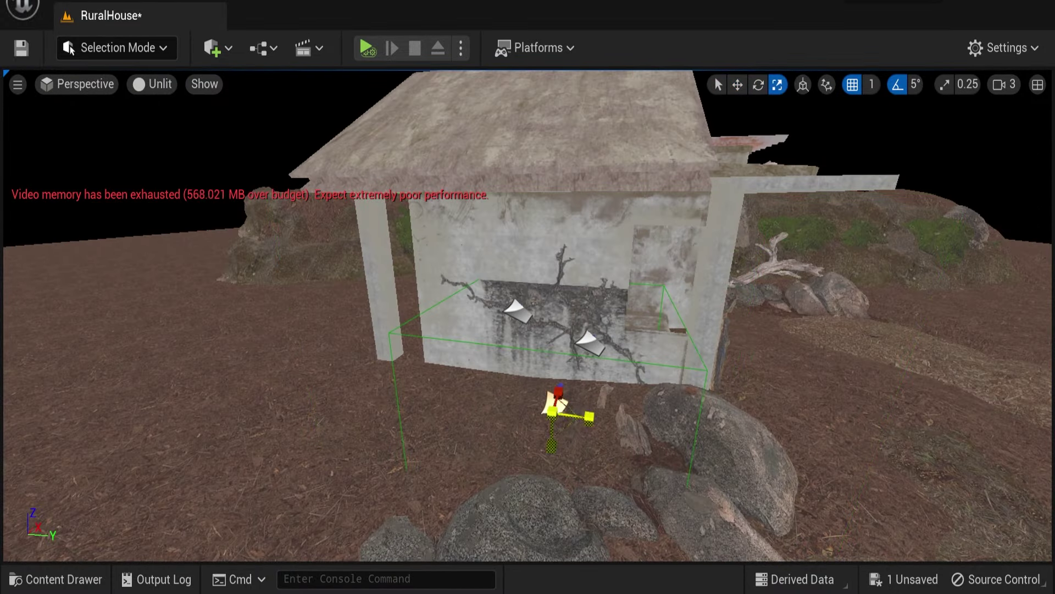
{"action": "key", "text": "w"}
{"action": "key", "text": "f"}
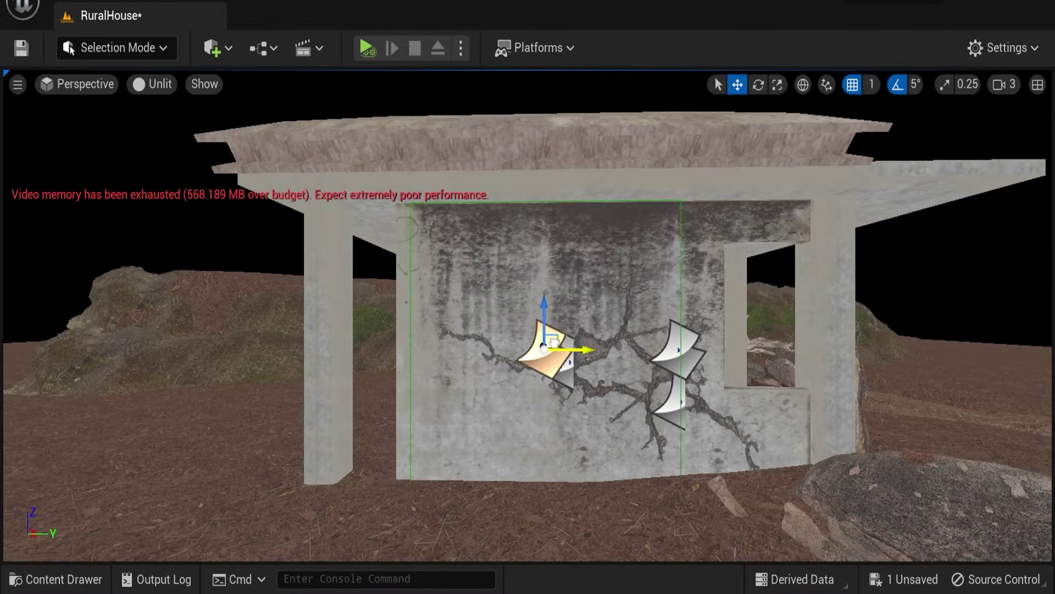
{"action": "left_click_drag", "start_coordinate": [554, 342], "coordinate": [582, 362], "text": "alt"}
{"action": "scroll", "coordinate": [603, 428], "scroll_direction": "up", "scroll_amount": 3}
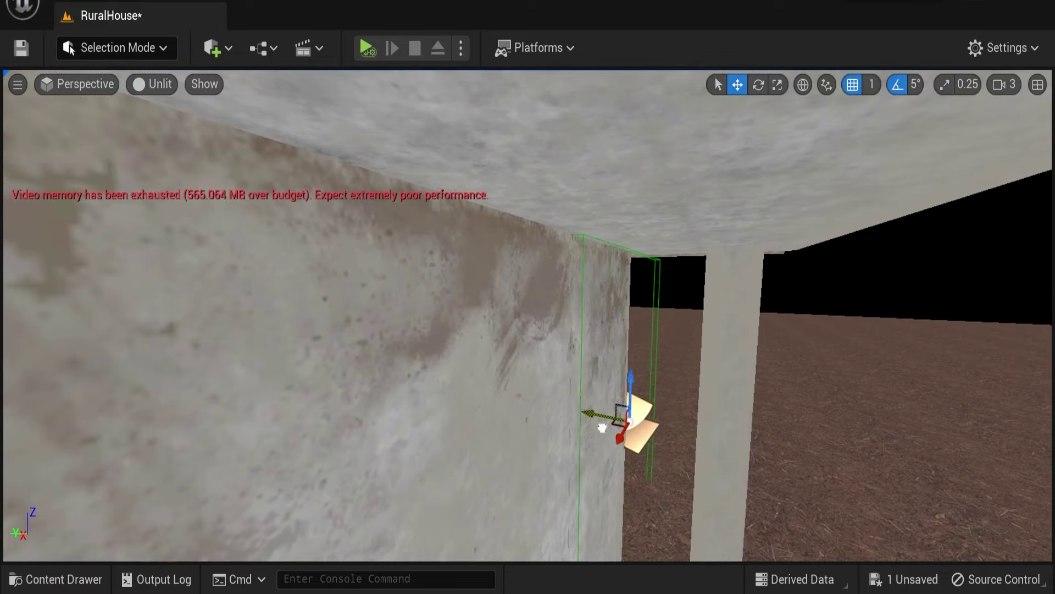
{"action": "mouse_move", "coordinate": [602, 428]}
{"action": "left_mouse_down", "text": "alt"}
{"action": "mouse_move", "coordinate": [727, 307]}
{"action": "mouse_move", "coordinate": [632, 329]}
{"action": "left_mouse_up", "text": "alt"}
{"action": "scroll", "coordinate": [528, 324], "scroll_direction": "up", "scroll_amount": 3}
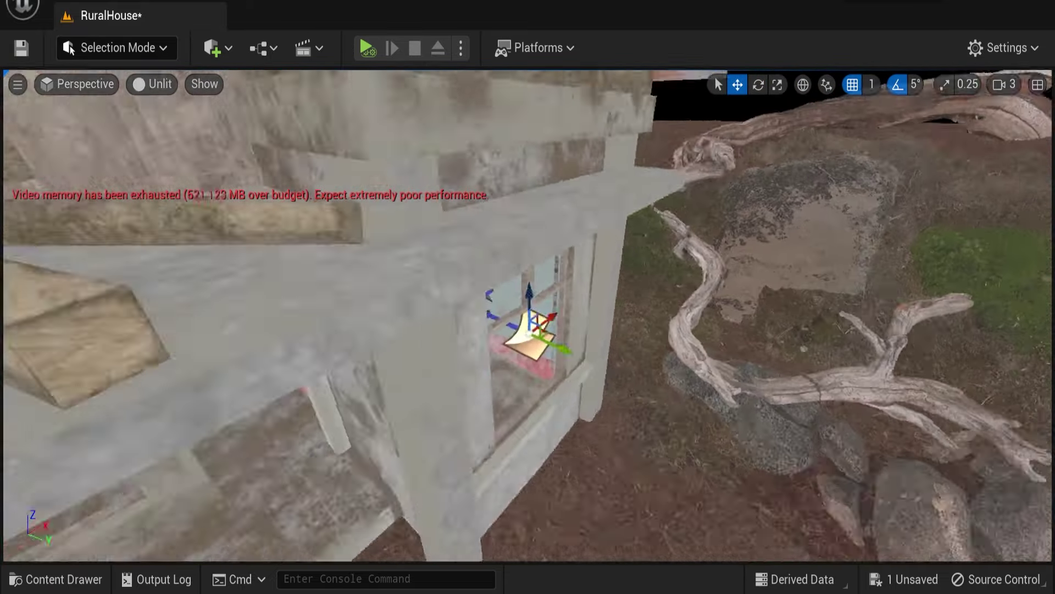
{"action": "mouse_move", "coordinate": [529, 325]}
{"action": "left_mouse_down", "text": "alt"}
{"action": "mouse_move", "coordinate": [591, 413]}
{"action": "mouse_move", "coordinate": [632, 418]}
{"action": "left_mouse_up", "text": "alt"}
- Resize and move the window crack decal, review the house front, and save the level
{"action": "key", "text": "r"}
{"action": "scroll", "coordinate": [591, 413], "scroll_direction": "down", "scroll_amount": 2}
{"action": "key", "text": "w"}
{"action": "scroll", "coordinate": [605, 484], "scroll_direction": "up", "scroll_amount": 4}
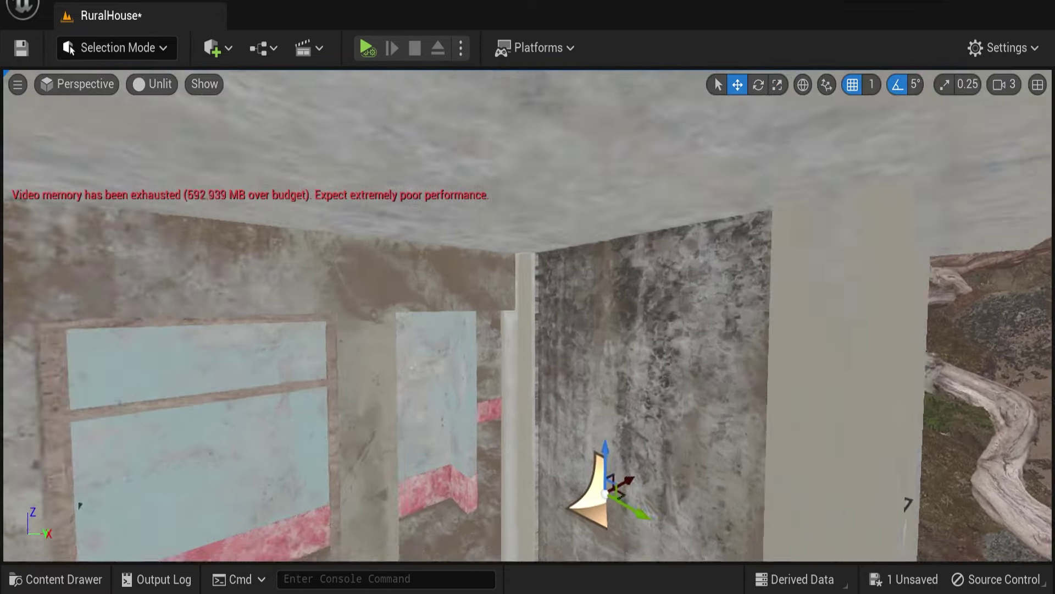
{"action": "scroll", "coordinate": [605, 484], "scroll_direction": "down", "scroll_amount": 3}
{"action": "left_click_drag", "start_coordinate": [605, 483], "coordinate": [624, 434], "text": "alt"}
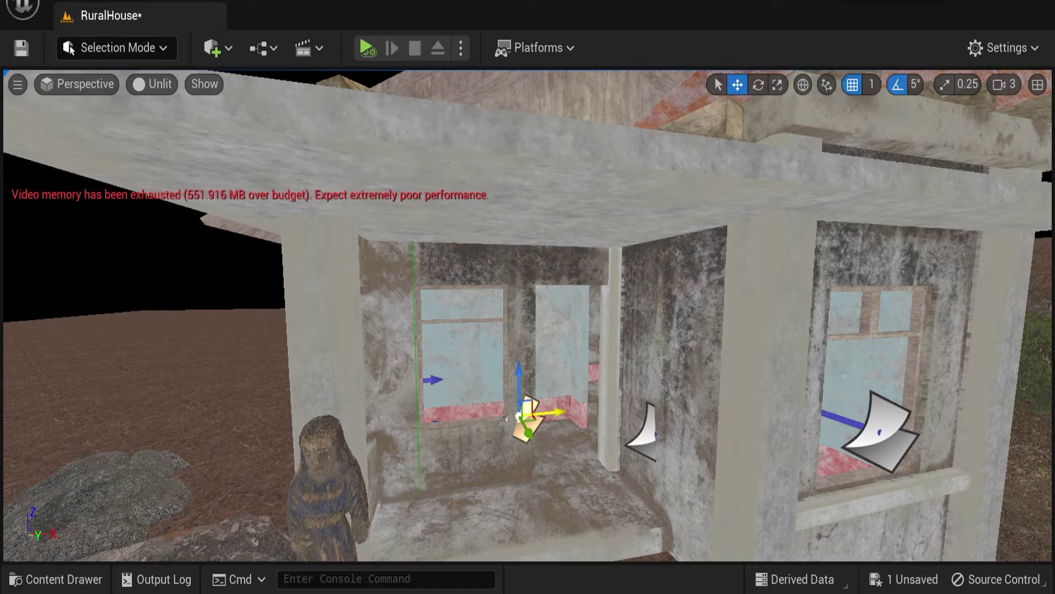
{"action": "scroll", "coordinate": [507, 417], "scroll_direction": "down", "scroll_amount": 3}
{"action": "left_click_drag", "start_coordinate": [556, 415], "coordinate": [577, 407], "text": "alt"}
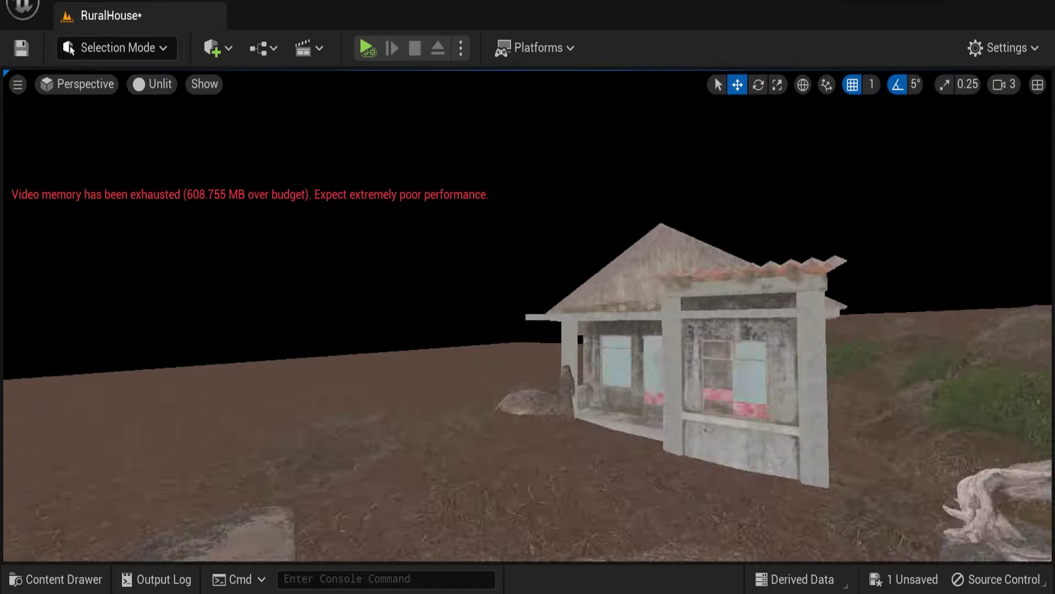
{"action": "scroll", "coordinate": [654, 388], "scroll_direction": "up", "scroll_amount": 3}
{"action": "left_click_drag", "start_coordinate": [655, 388], "coordinate": [655, 388], "text": "alt"}
{"action": "scroll", "coordinate": [654, 361], "scroll_direction": "up", "scroll_amount": 3}
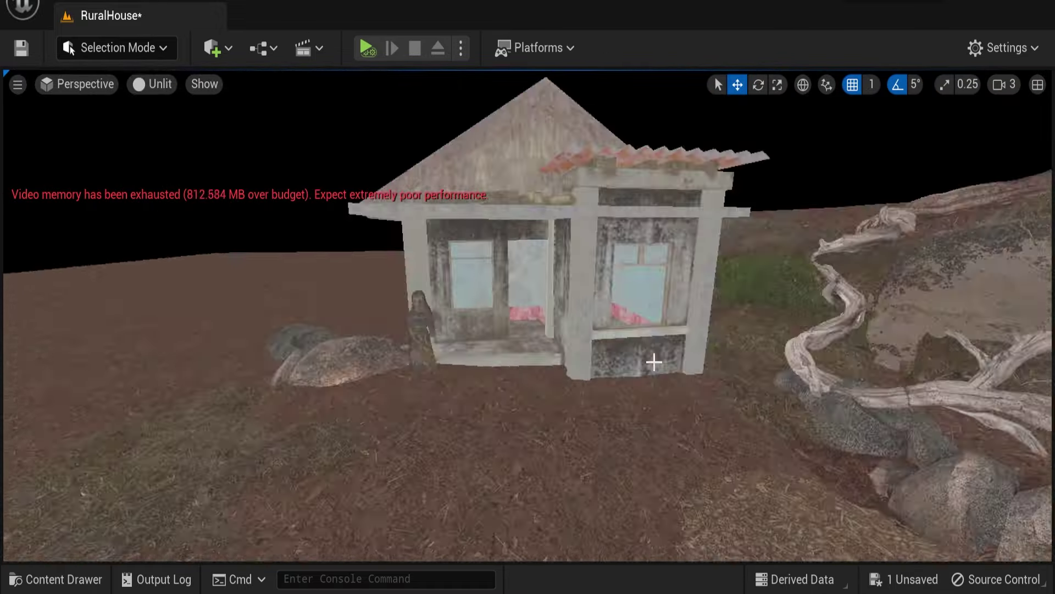
{"action": "scroll", "coordinate": [654, 362], "scroll_direction": "down", "scroll_amount": 3}
{"action": "key", "text": "ctrl+s"}
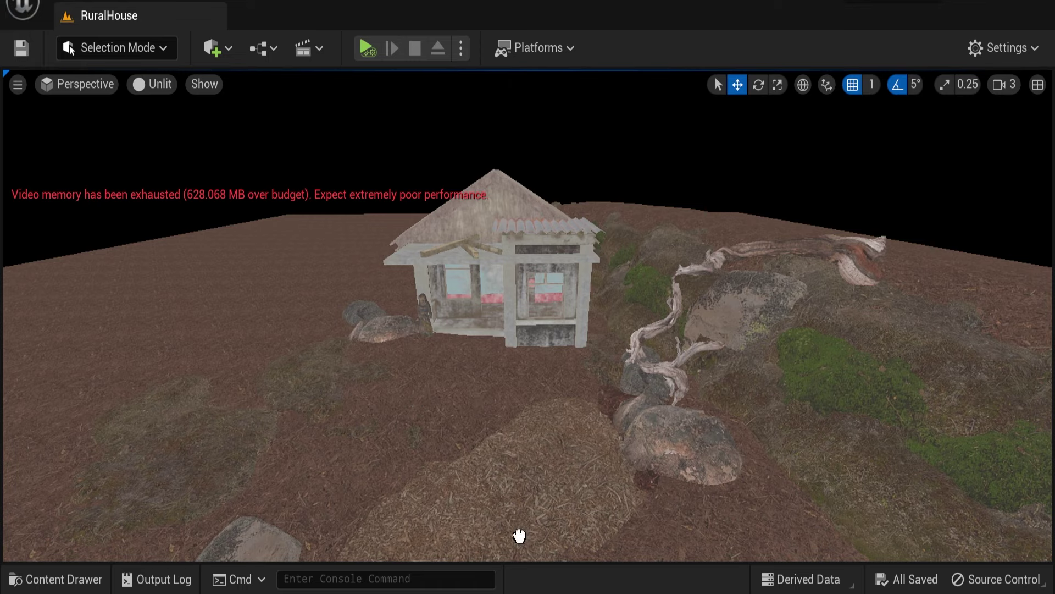
- Drop the dark forest ground decal in front of the house, move it across the dirt, and save
{"action": "left_click_drag", "start_coordinate": [425, 398], "coordinate": [424, 395]}
{"action": "key", "text": "f"}
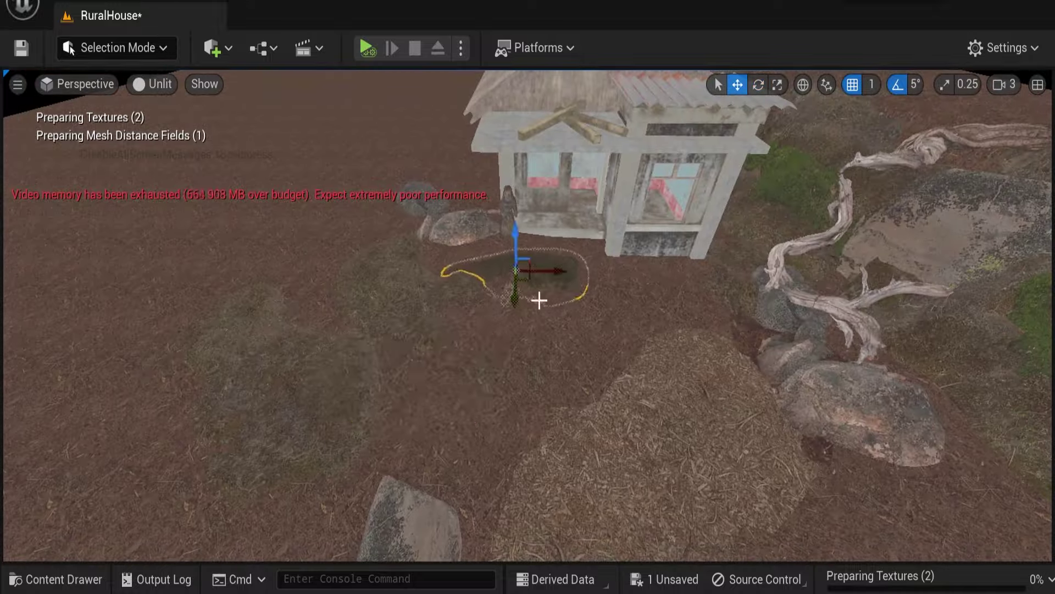
{"action": "mouse_move", "coordinate": [540, 300]}
{"action": "left_mouse_down"}
{"action": "mouse_move", "coordinate": [387, 365]}
{"action": "mouse_move", "coordinate": [620, 385]}
{"action": "left_mouse_up"}
{"action": "scroll", "coordinate": [344, 382], "scroll_direction": "down", "scroll_amount": 2}
{"action": "key", "text": "f"}
{"action": "right_click_drag", "start_coordinate": [413, 440], "coordinate": [598, 247]}
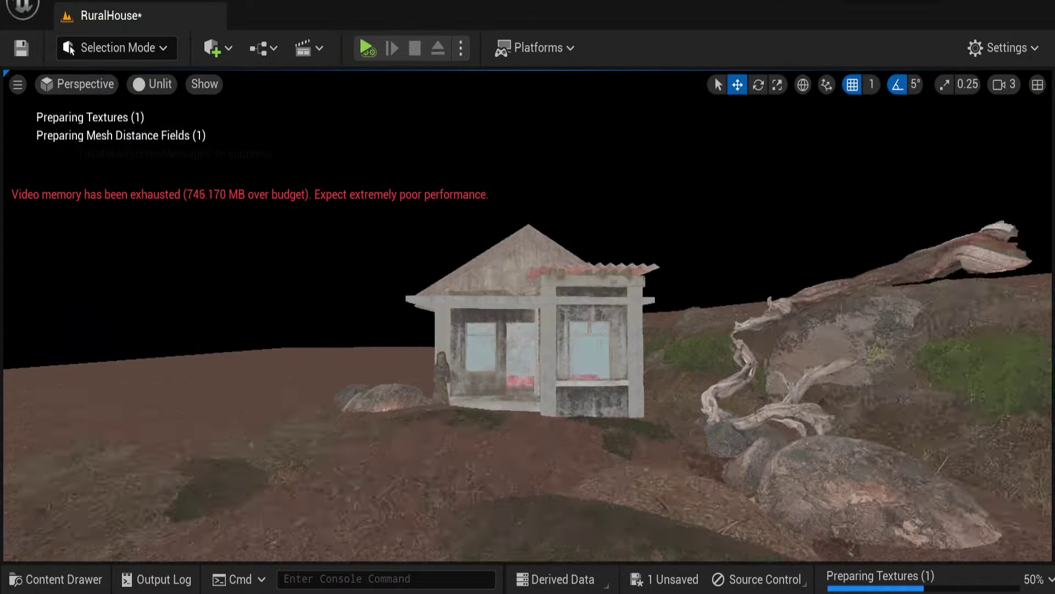
{"action": "right_click_drag", "start_coordinate": [554, 429], "coordinate": [554, 497]}
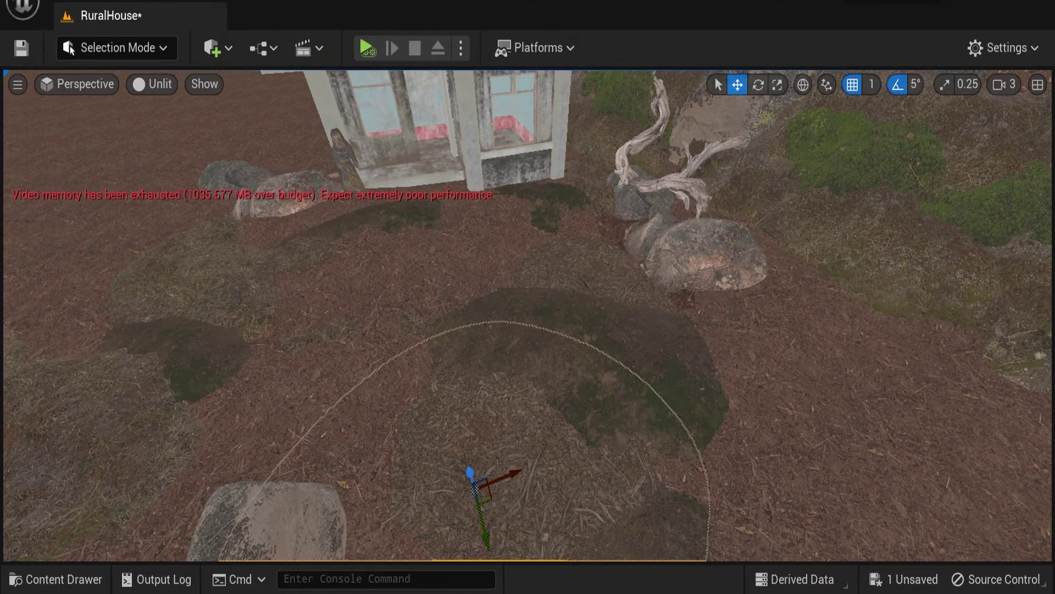
{"action": "key", "text": "ctrl+s"}
{"action": "right_click_drag", "start_coordinate": [571, 428], "coordinate": [571, 385]}
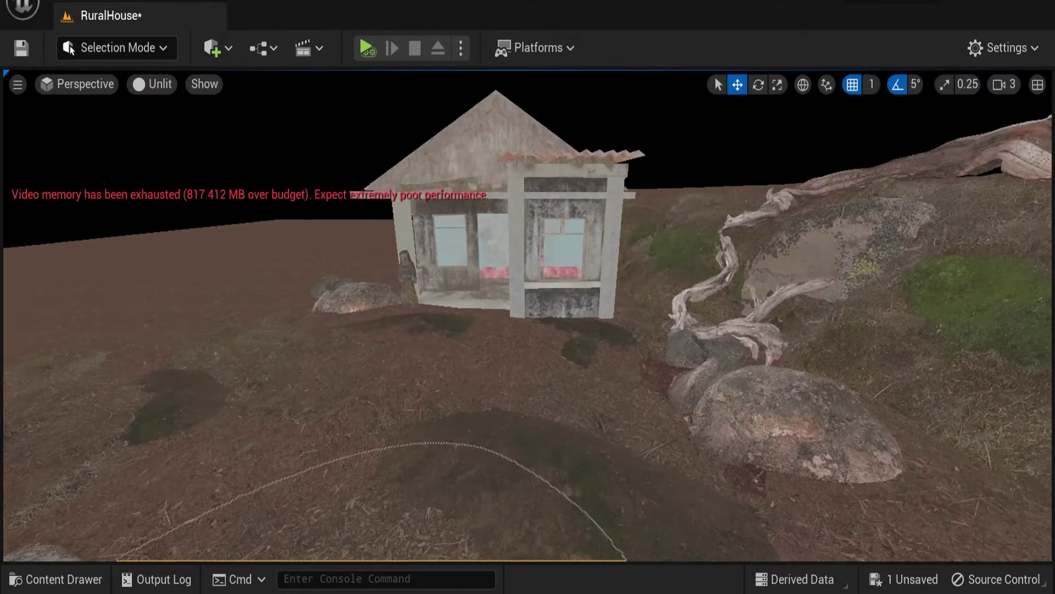
- Switch to Foliage Mode, briefly passing through Landscape mode, with the view near the house
{"action": "left_click", "coordinate": [172, 55]}
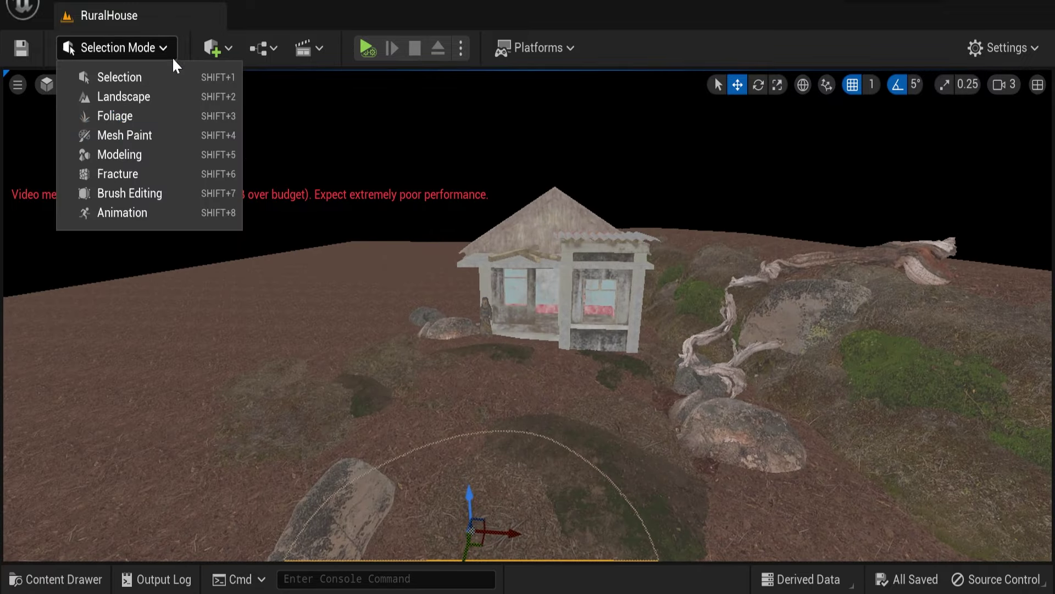
{"action": "left_click", "coordinate": [122, 97]}
{"action": "right_click_drag", "start_coordinate": [799, 162], "coordinate": [443, 424]}
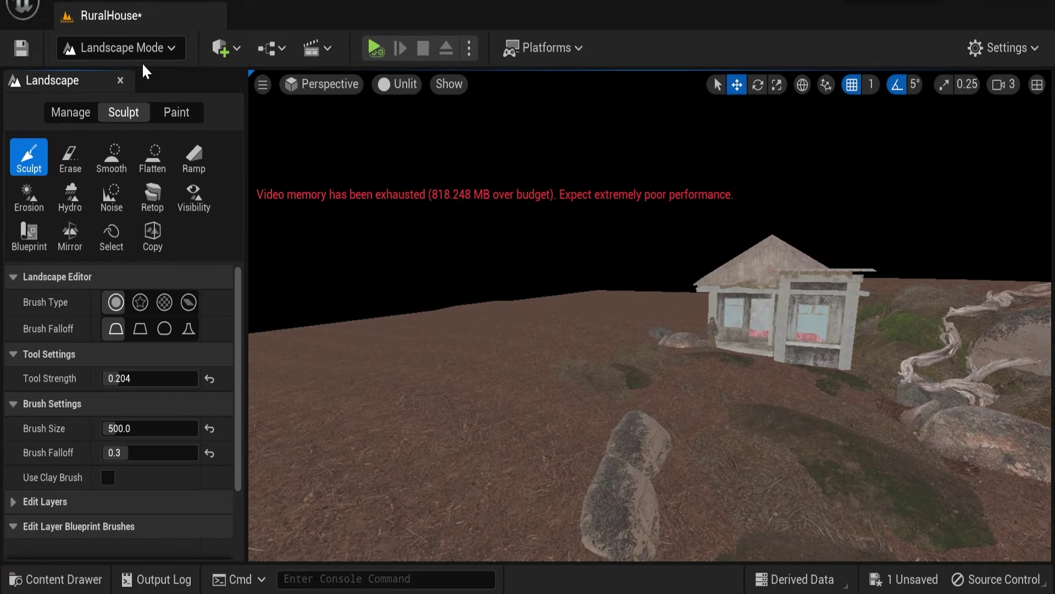
{"action": "left_click", "coordinate": [120, 80]}
{"action": "right_click_drag", "start_coordinate": [434, 346], "coordinate": [418, 330]}
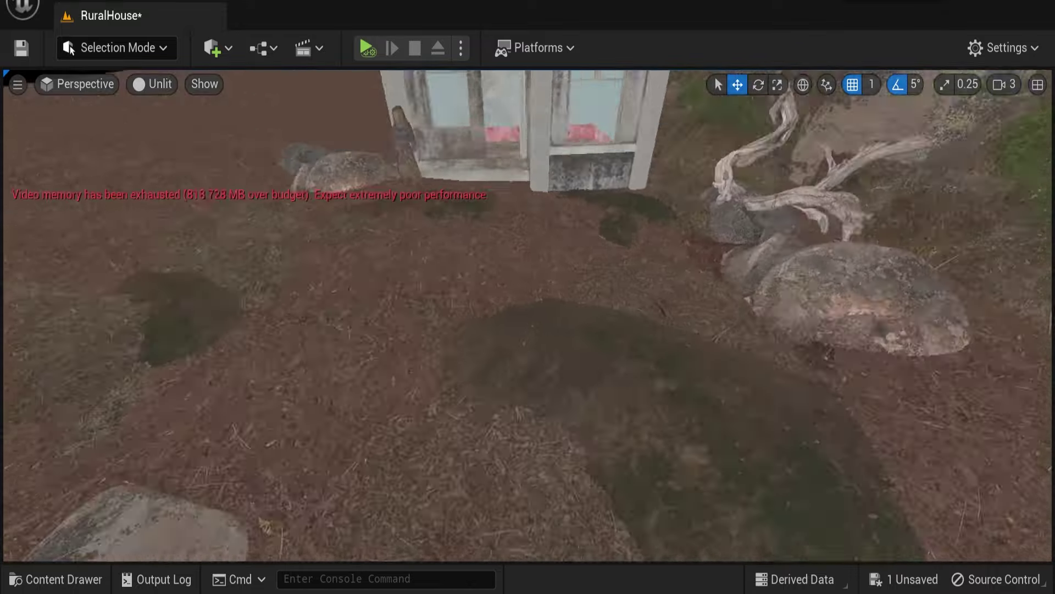
{"action": "left_click", "coordinate": [116, 48]}
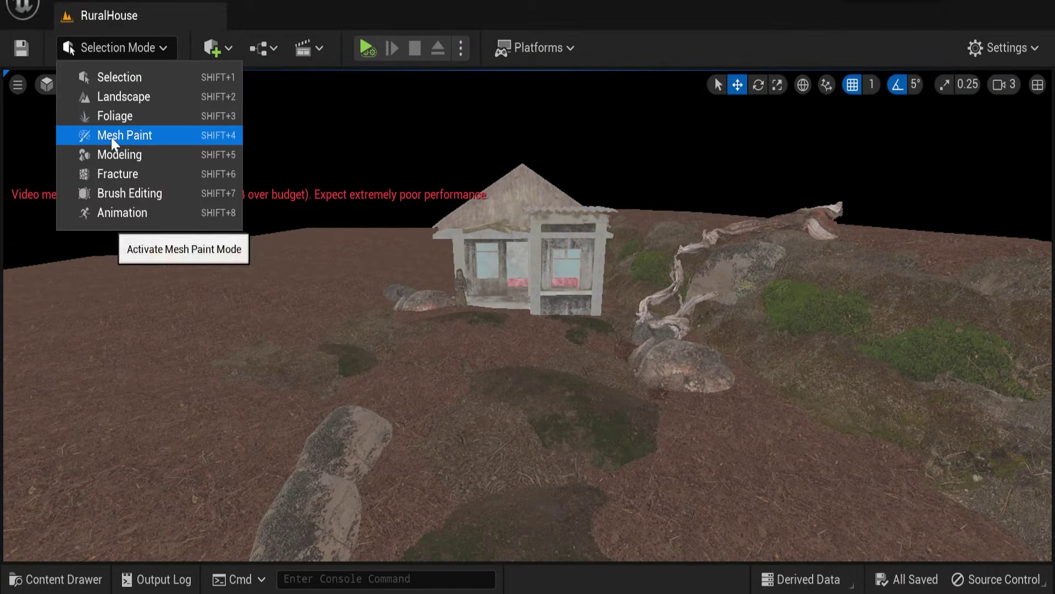
{"action": "left_click", "coordinate": [143, 114]}
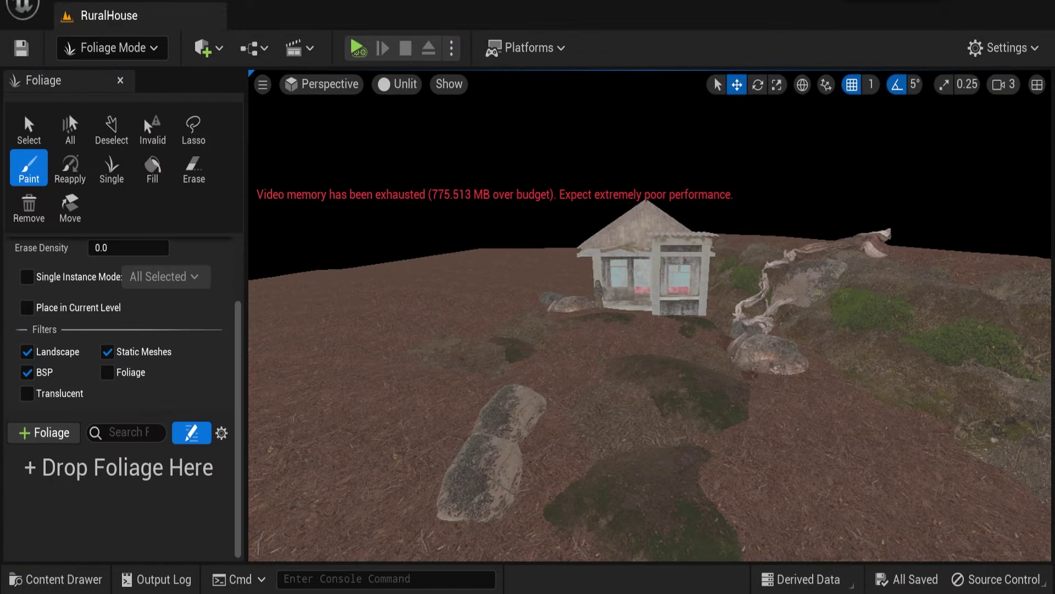
- Add SM_EuropeanHornbeam_Forest_03 and SM_EuropeanHornbeam_Forest_02 as foliage types
{"action": "left_click_drag", "start_coordinate": [69, 480], "coordinate": [78, 484]}
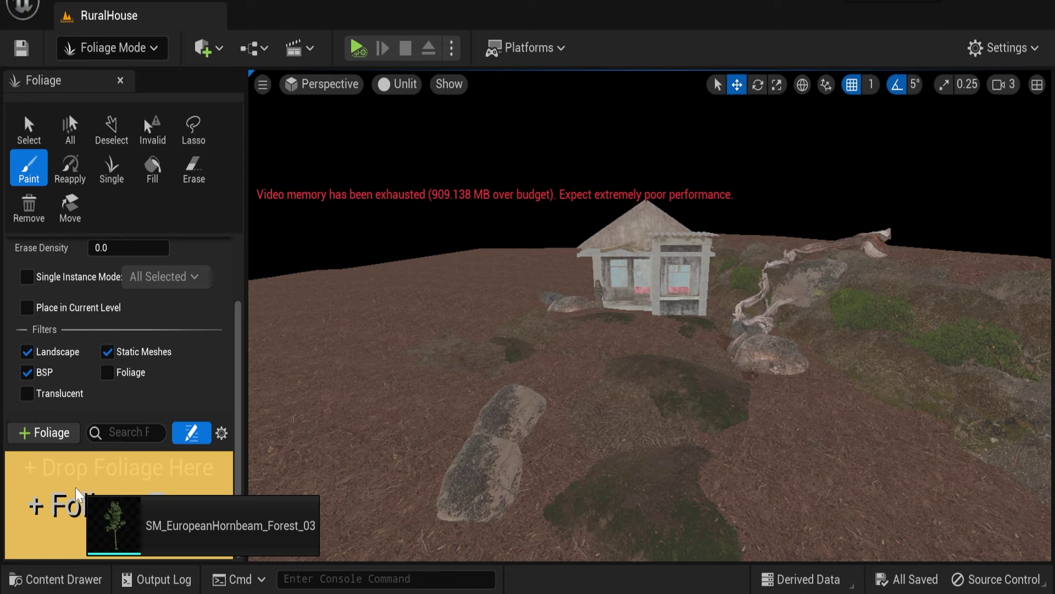
{"action": "left_click_drag", "start_coordinate": [77, 495], "coordinate": [78, 496]}
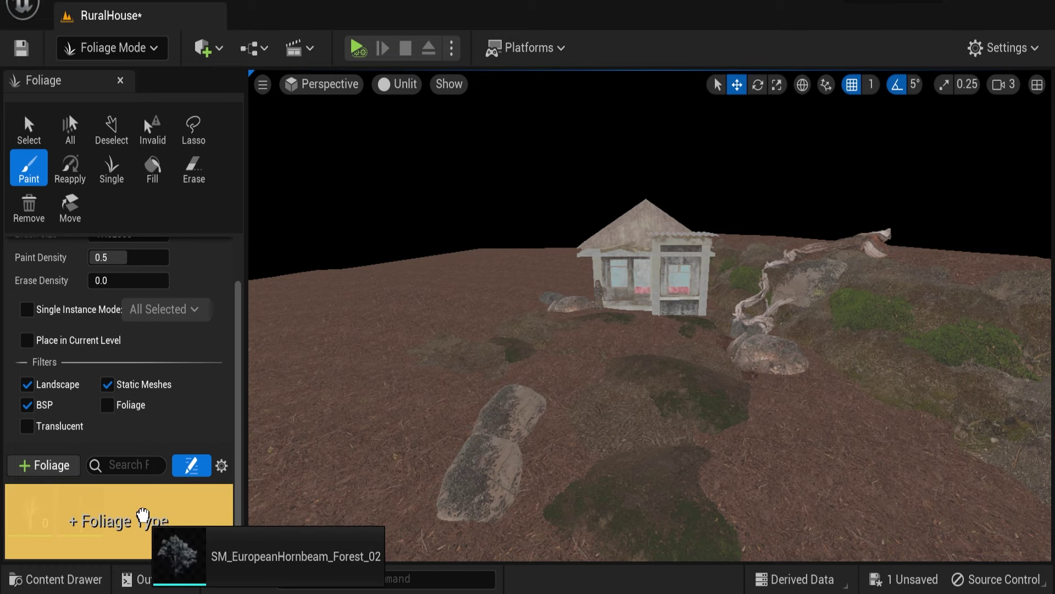
{"action": "left_click_drag", "start_coordinate": [143, 515], "coordinate": [141, 517]}
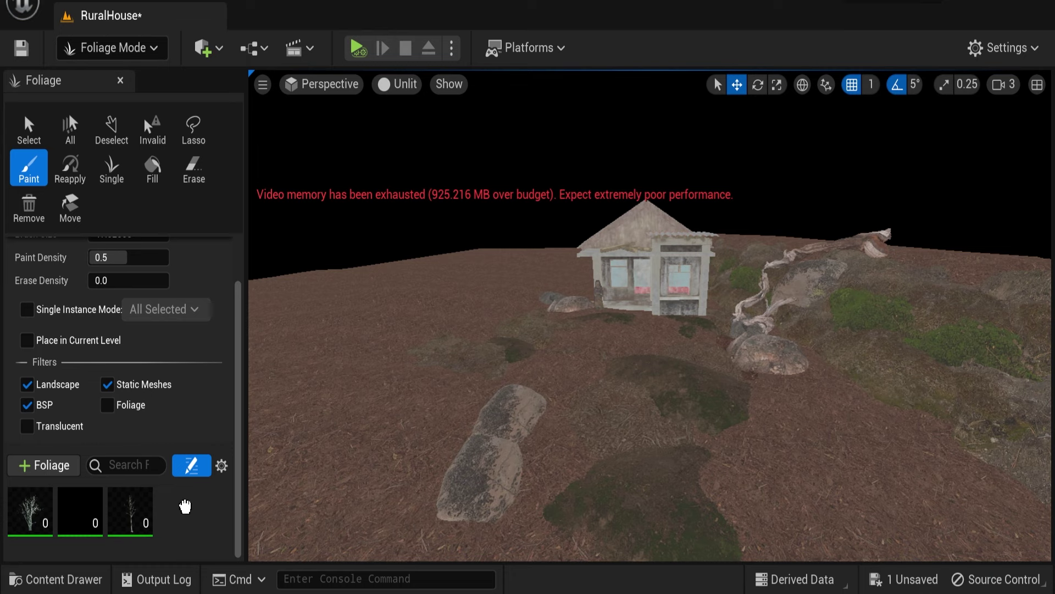
- Add tree, hornbeam seedling, hydrangea and Downy Willow meshes to the foliage palette
{"action": "left_click_drag", "start_coordinate": [186, 506], "coordinate": [180, 526]}
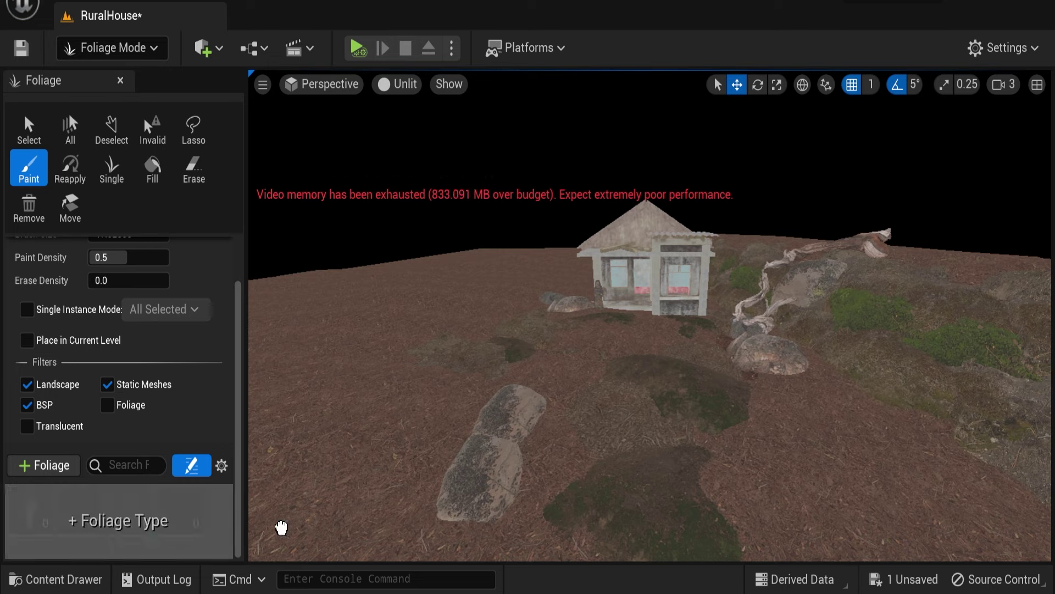
{"action": "left_click_drag", "start_coordinate": [278, 523], "coordinate": [199, 536]}
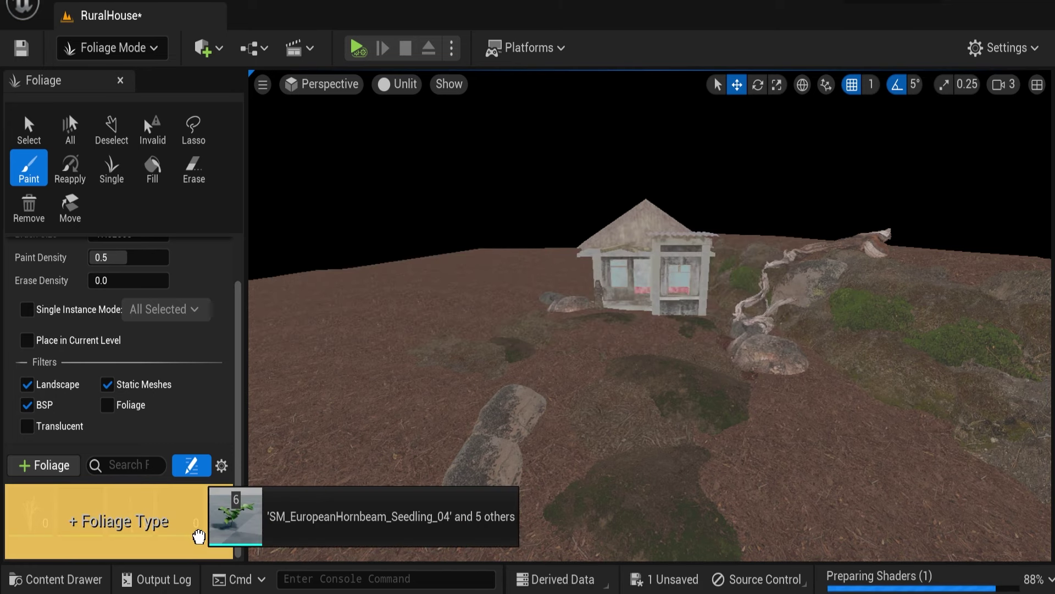
{"action": "left_click_drag", "start_coordinate": [199, 536], "coordinate": [199, 536]}
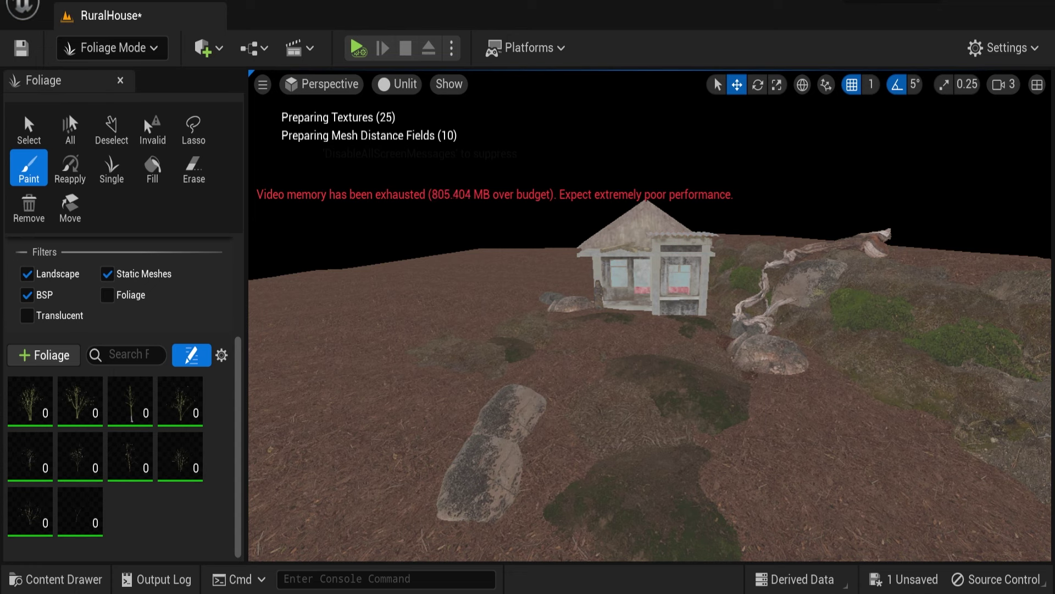
{"action": "left_click_drag", "start_coordinate": [194, 516], "coordinate": [193, 516]}
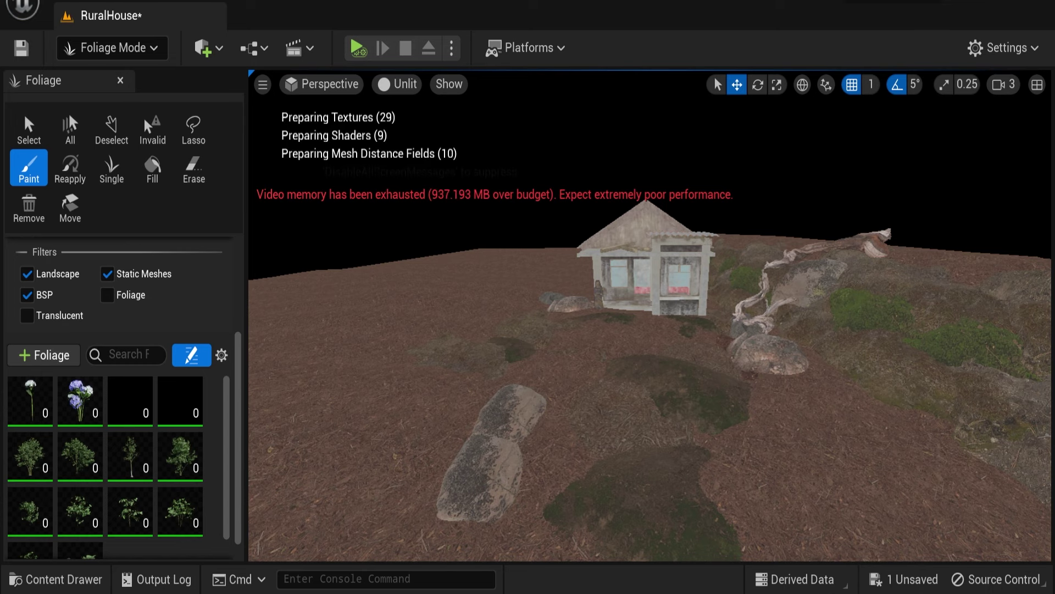
{"action": "left_click_drag", "start_coordinate": [170, 529], "coordinate": [171, 529]}
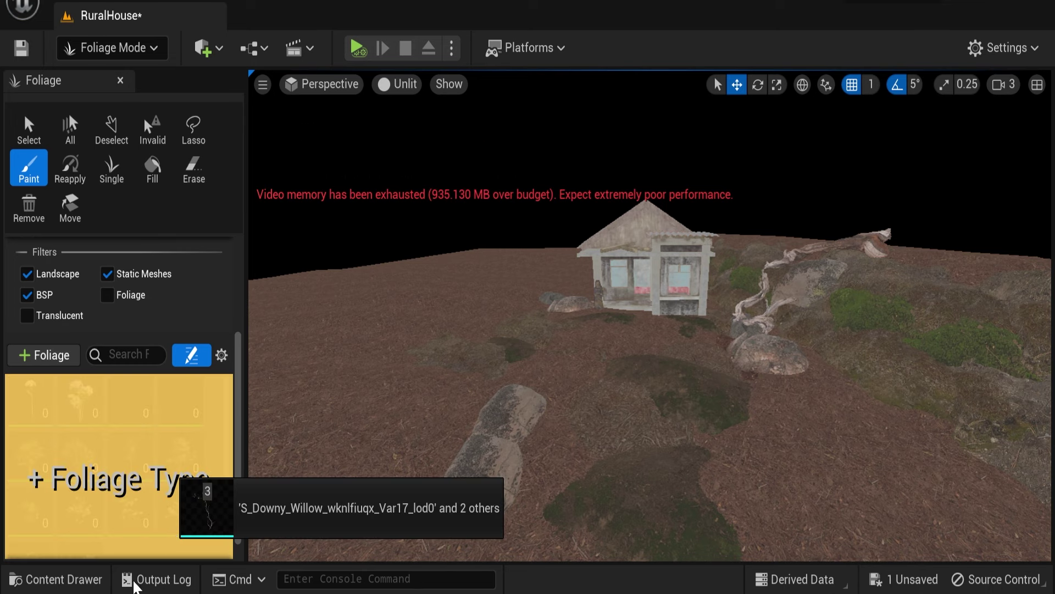
{"action": "left_click_drag", "start_coordinate": [134, 586], "coordinate": [155, 525]}
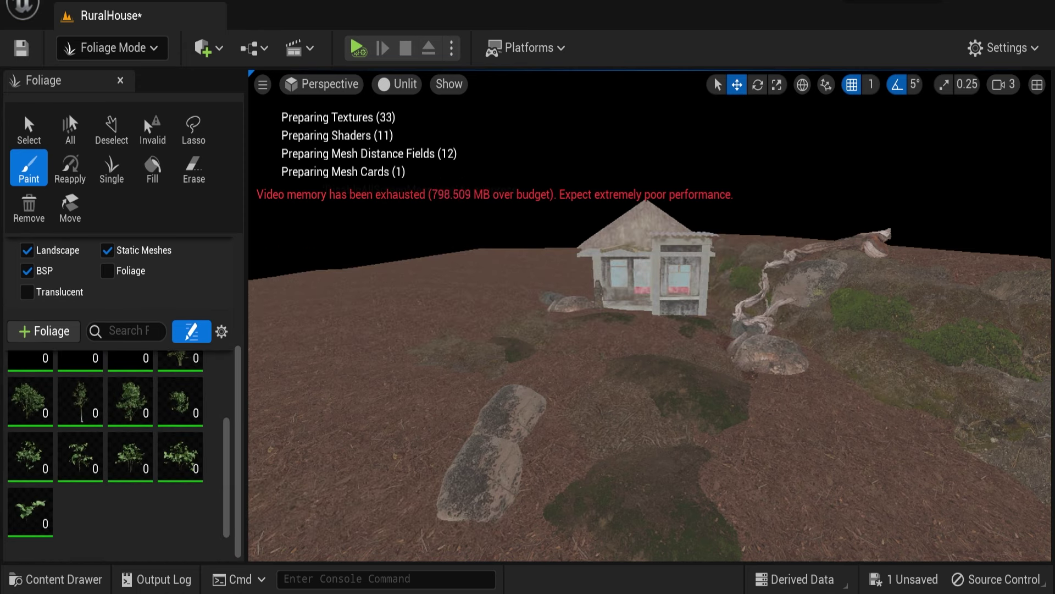
{"action": "left_click_drag", "start_coordinate": [135, 591], "coordinate": [134, 519]}
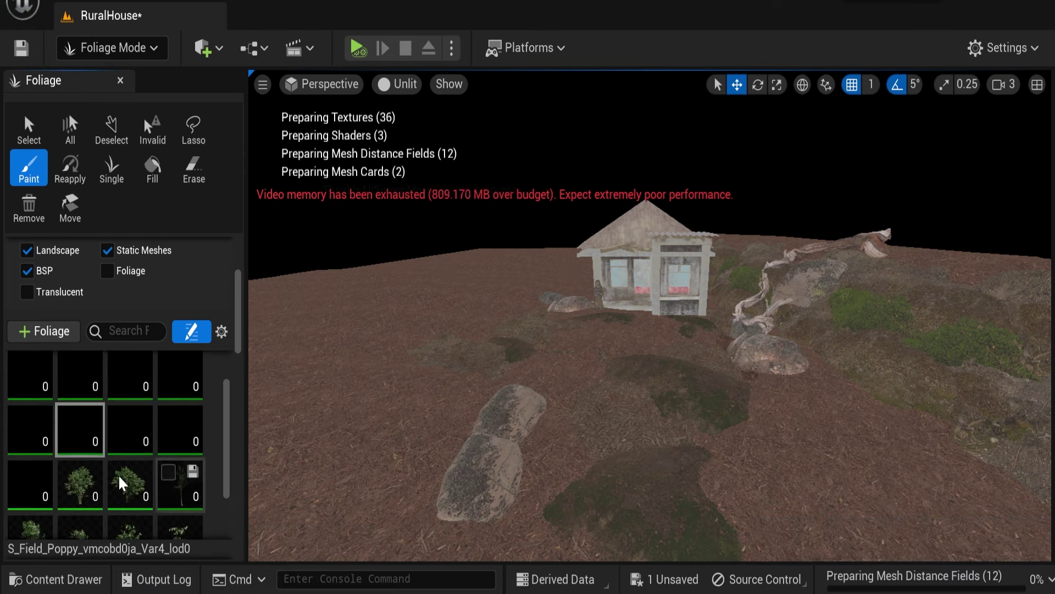
- Select a hornbeam foliage type, undo a test paint, and switch to the Single placement tool
{"action": "left_click", "coordinate": [180, 426]}
{"action": "left_click", "coordinate": [484, 334]}
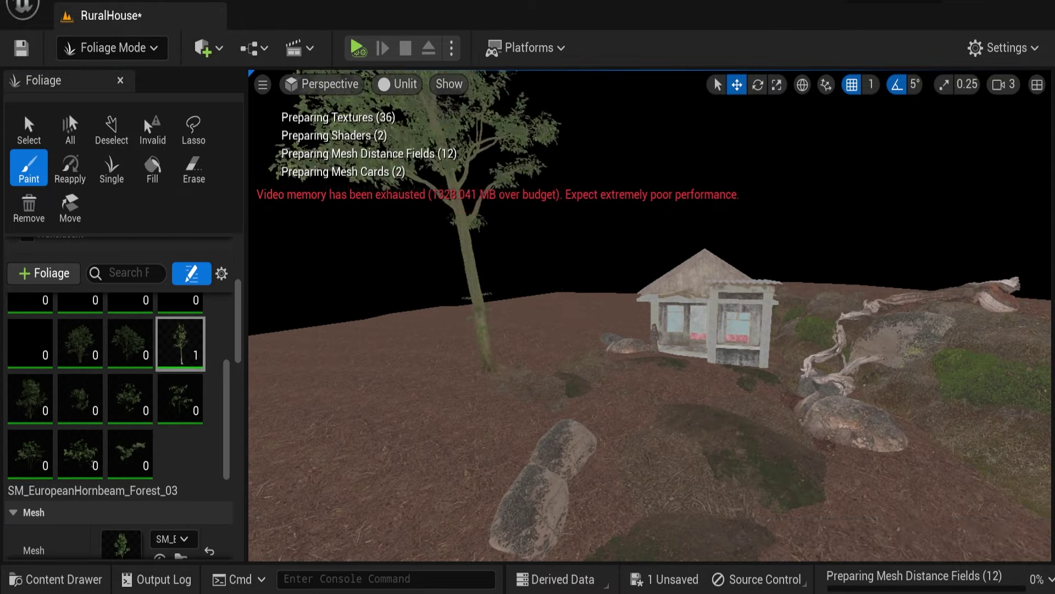
{"action": "key", "text": "ctrl+z"}
{"action": "scroll", "coordinate": [570, 368], "scroll_direction": "up", "scroll_amount": 5}
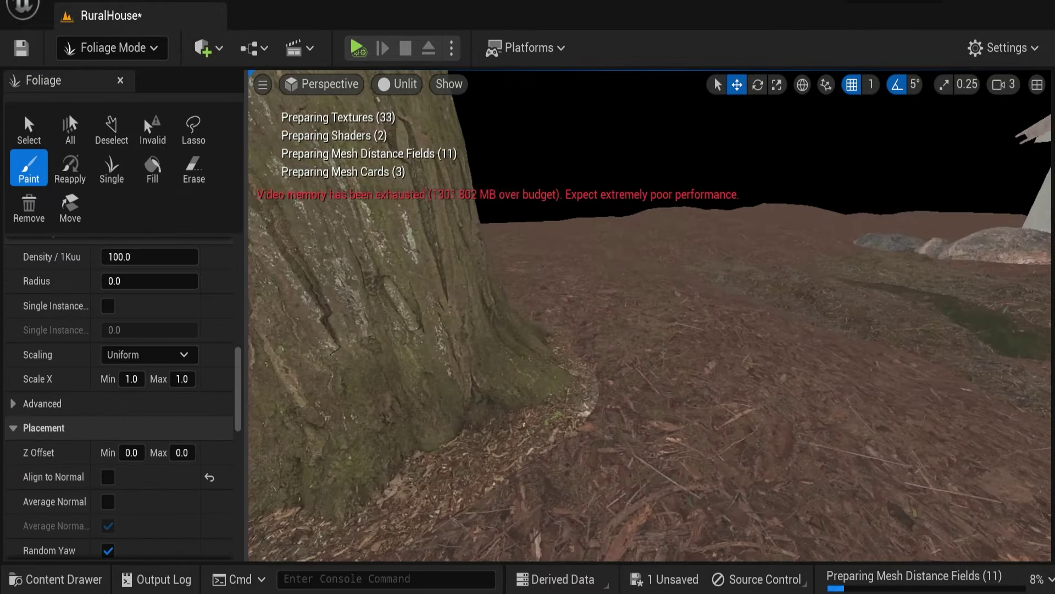
{"action": "scroll", "coordinate": [131, 453], "scroll_direction": "down", "scroll_amount": 1}
{"action": "key", "text": "ctrl+z"}
{"action": "scroll", "coordinate": [153, 478], "scroll_direction": "down", "scroll_amount": 3}
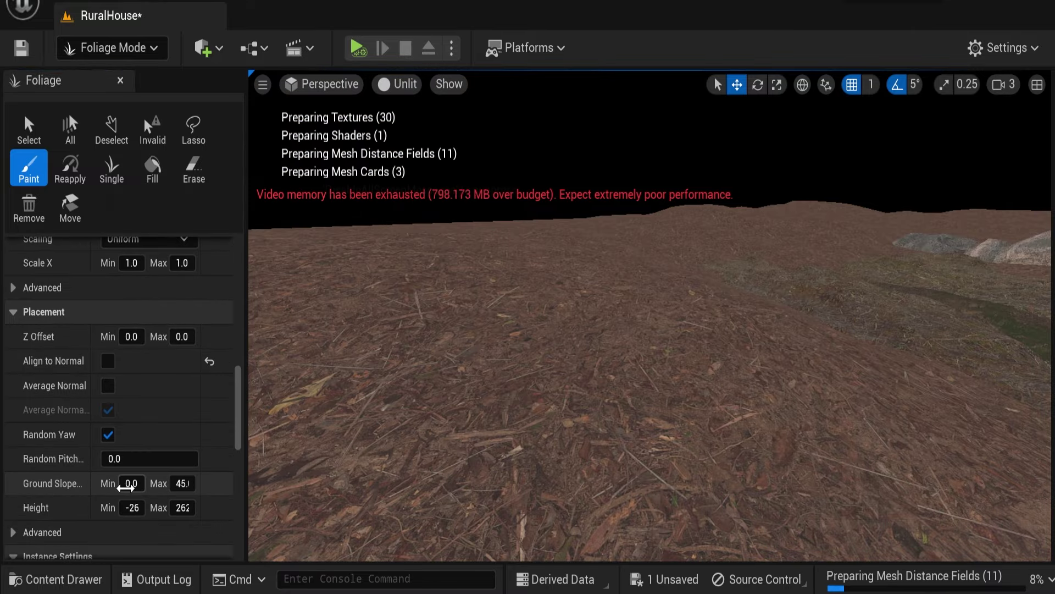
{"action": "scroll", "coordinate": [519, 369], "scroll_direction": "down", "scroll_amount": 10}
{"action": "key", "text": "s"}
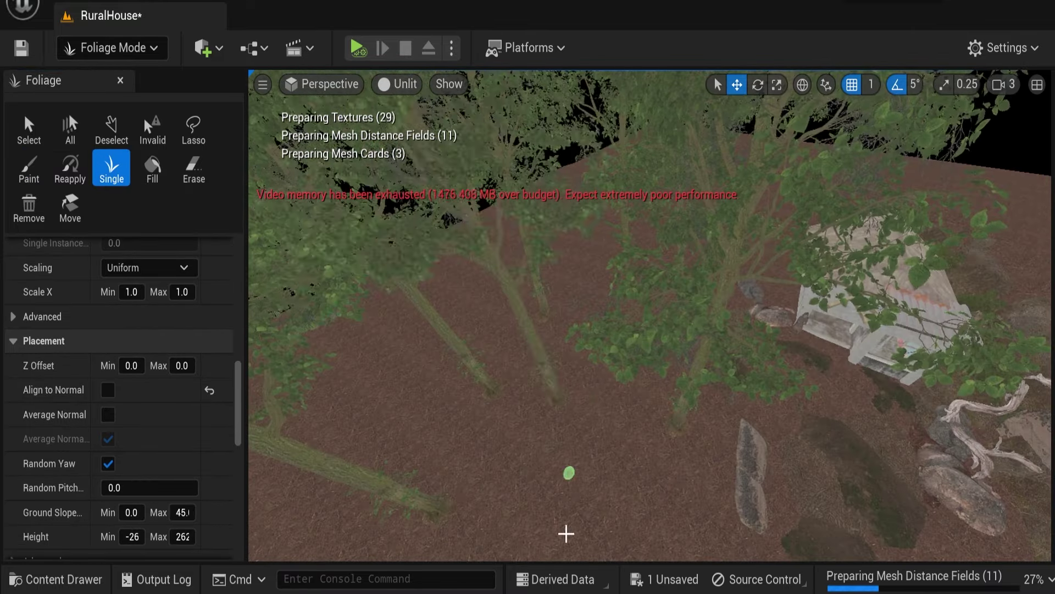
{"action": "mouse_move", "coordinate": [772, 281]}
{"action": "right_mouse_down"}
{"action": "mouse_move", "coordinate": [744, 382]}
{"action": "mouse_move", "coordinate": [556, 438]}
{"action": "right_mouse_up"}
{"action": "key", "text": "ctrl+z"}
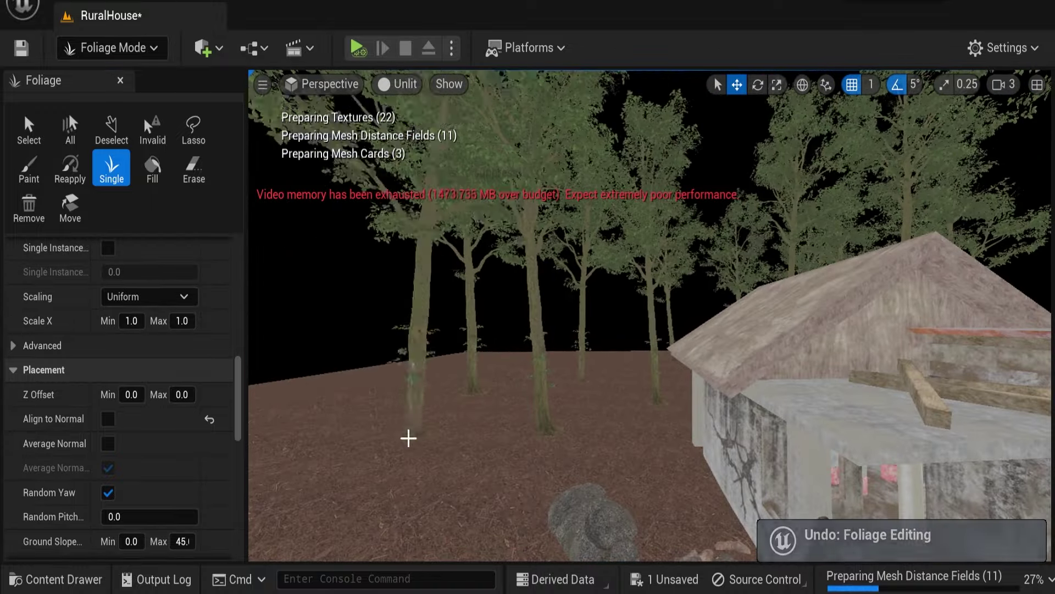
- Enable align-to-ground, set hornbeam Scale X from 0.5 to 0.8, and survey the trees
{"action": "left_click", "coordinate": [109, 419]}
{"action": "scroll", "coordinate": [108, 432], "scroll_direction": "up", "scroll_amount": 10}
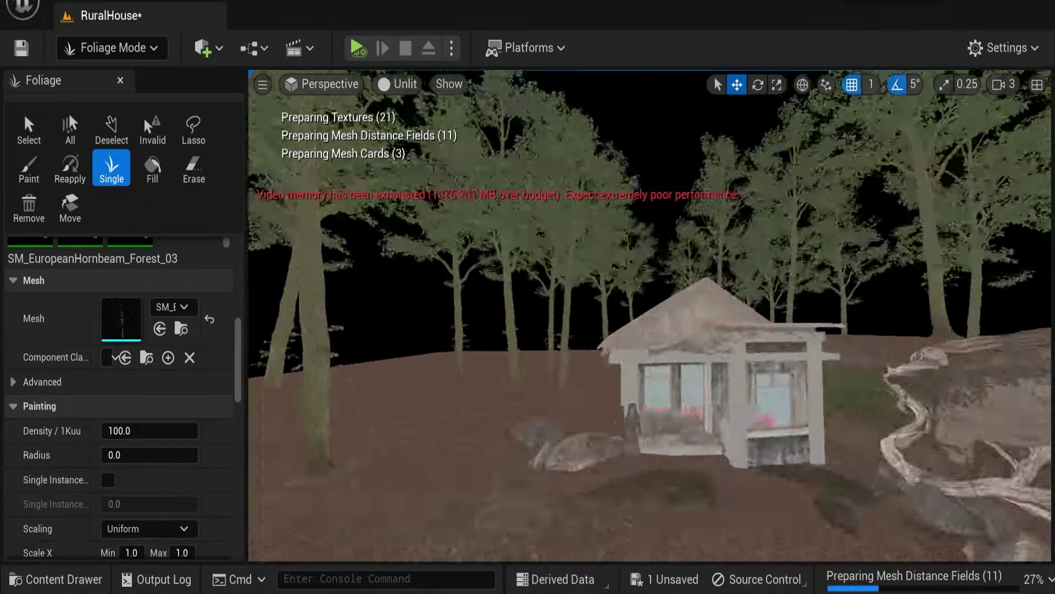
{"action": "scroll", "coordinate": [154, 418], "scroll_direction": "down", "scroll_amount": 10}
{"action": "type", "text": "0.5"}
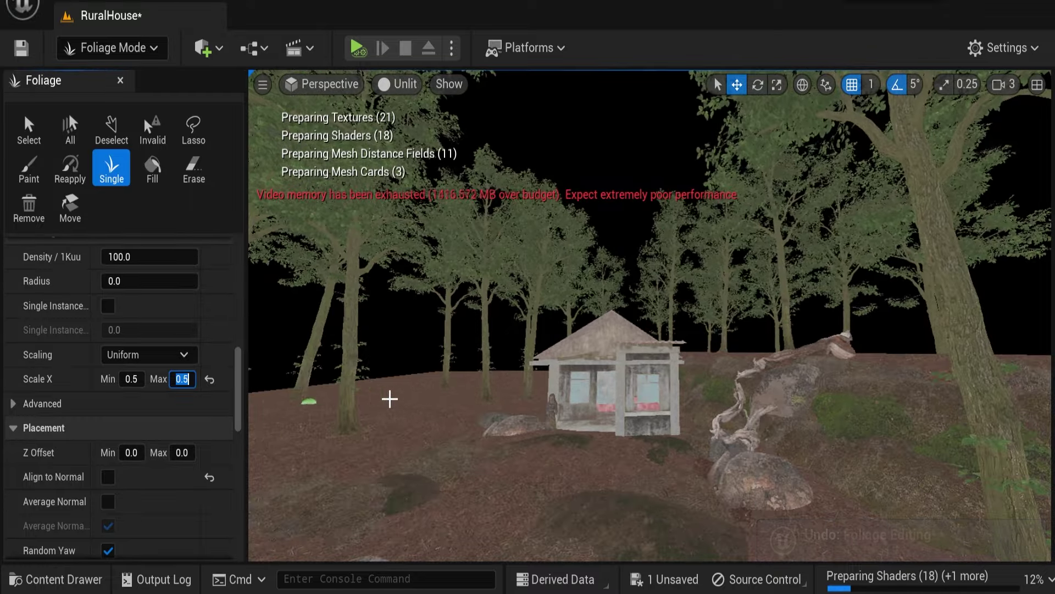
{"action": "key", "text": "ctrl+z"}
{"action": "left_click", "coordinate": [182, 379]}
{"action": "type", "text": "0.50.8"}
{"action": "key", "text": "Return"}
{"action": "right_click_drag", "start_coordinate": [566, 405], "coordinate": [637, 280]}
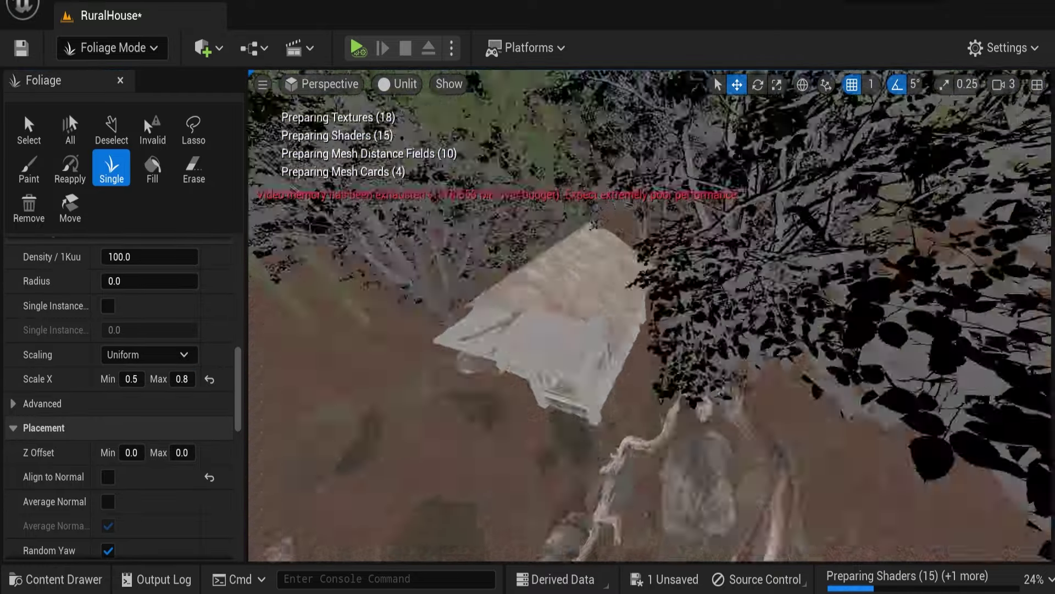
{"action": "right_click_drag", "start_coordinate": [714, 330], "coordinate": [841, 365]}
{"action": "right_click_drag", "start_coordinate": [704, 365], "coordinate": [800, 353]}
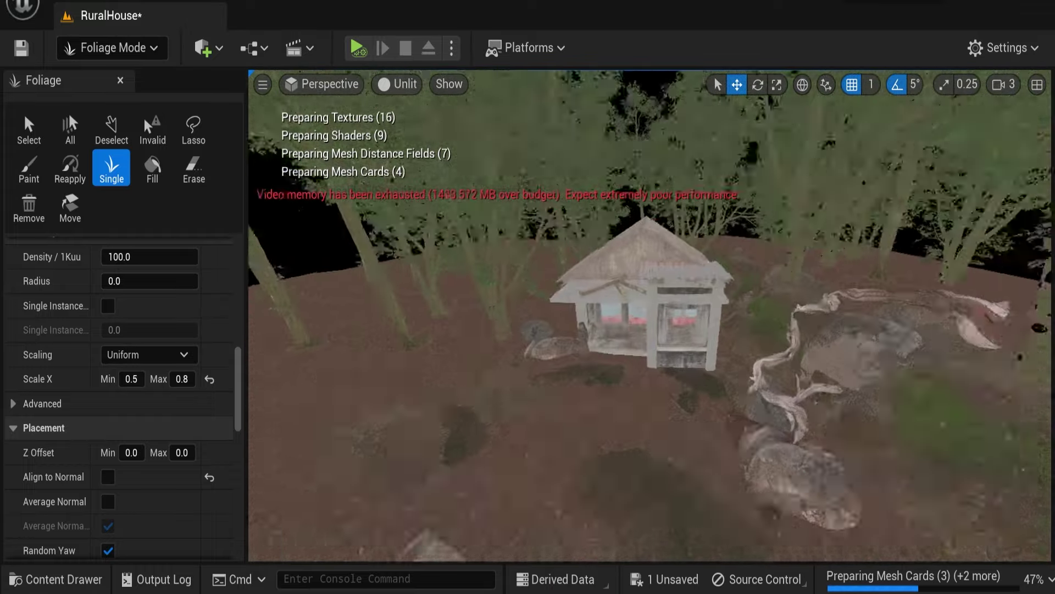
{"action": "right_click_drag", "start_coordinate": [801, 352], "coordinate": [715, 363]}
{"action": "scroll", "coordinate": [190, 510], "scroll_direction": "up", "scroll_amount": 5}
- Place another single hornbeam tree on the ground near the house
{"action": "scroll", "coordinate": [190, 510], "scroll_direction": "up", "scroll_amount": 5}
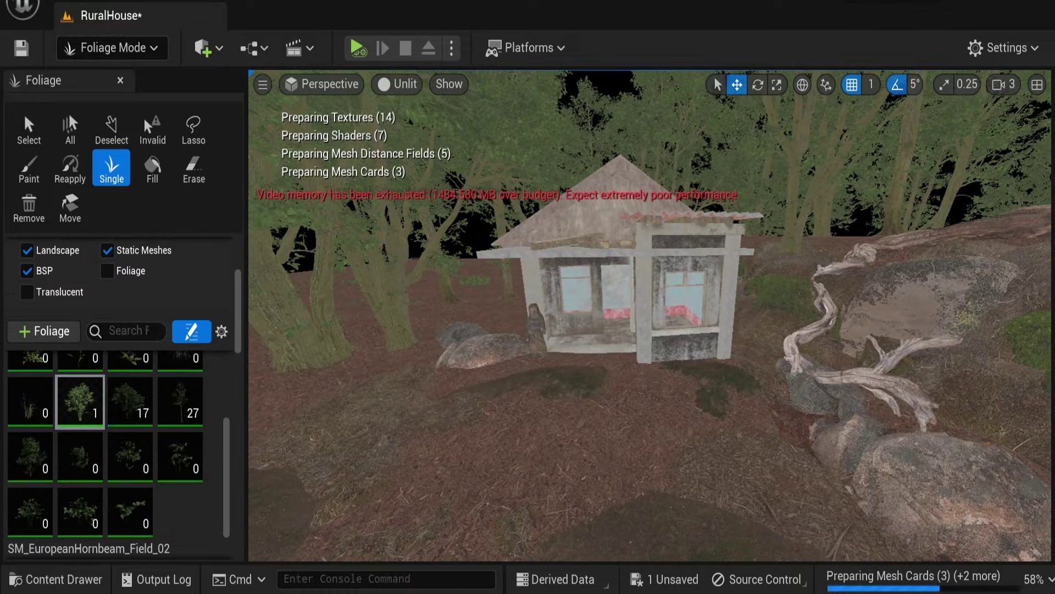
{"action": "key", "text": "ctrl+z"}
{"action": "mouse_move", "coordinate": [660, 385]}
{"action": "right_mouse_down"}
{"action": "mouse_move", "coordinate": [792, 456]}
{"action": "mouse_move", "coordinate": [715, 385]}
{"action": "right_mouse_up"}
{"action": "left_click", "coordinate": [791, 456]}
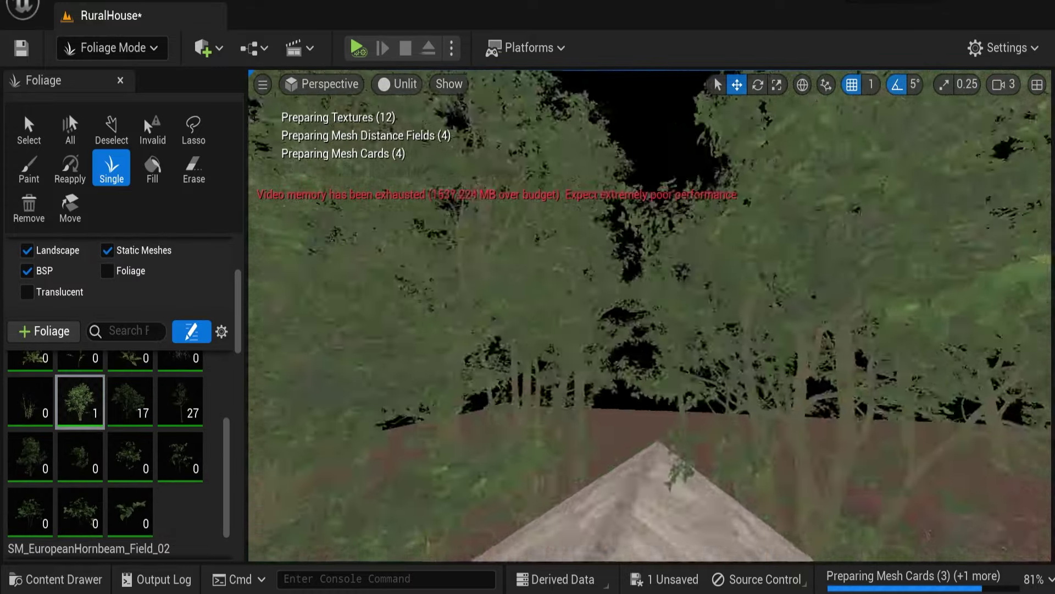
{"action": "scroll", "coordinate": [651, 315], "scroll_direction": "up", "scroll_amount": 5}
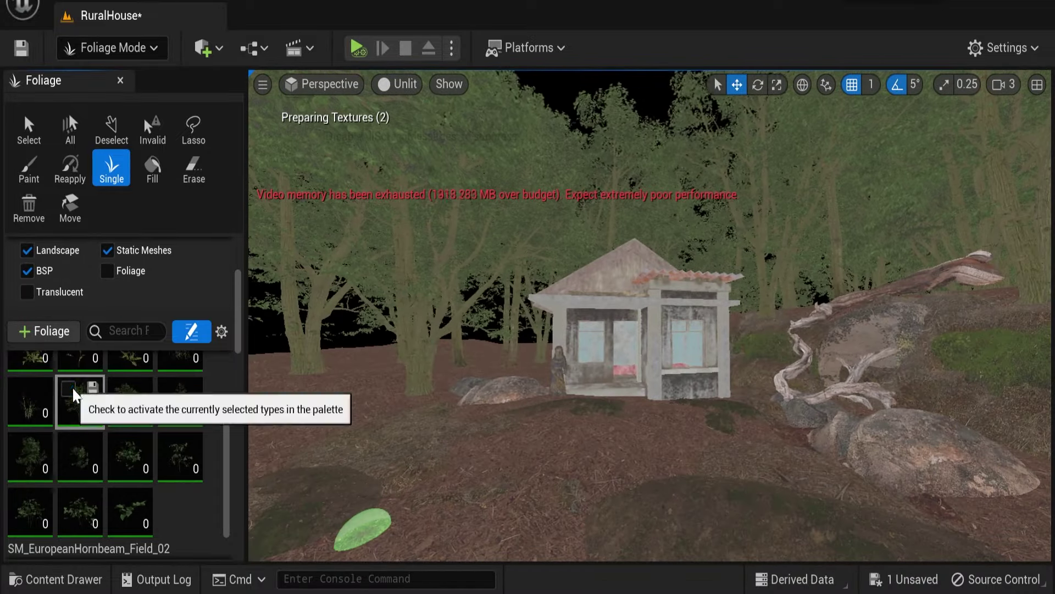
- Pick other hornbeam types including SM_EuropeanHornbeam_Forest_08, save the level, and tweak its maximum scale
{"action": "left_click", "coordinate": [29, 457]}
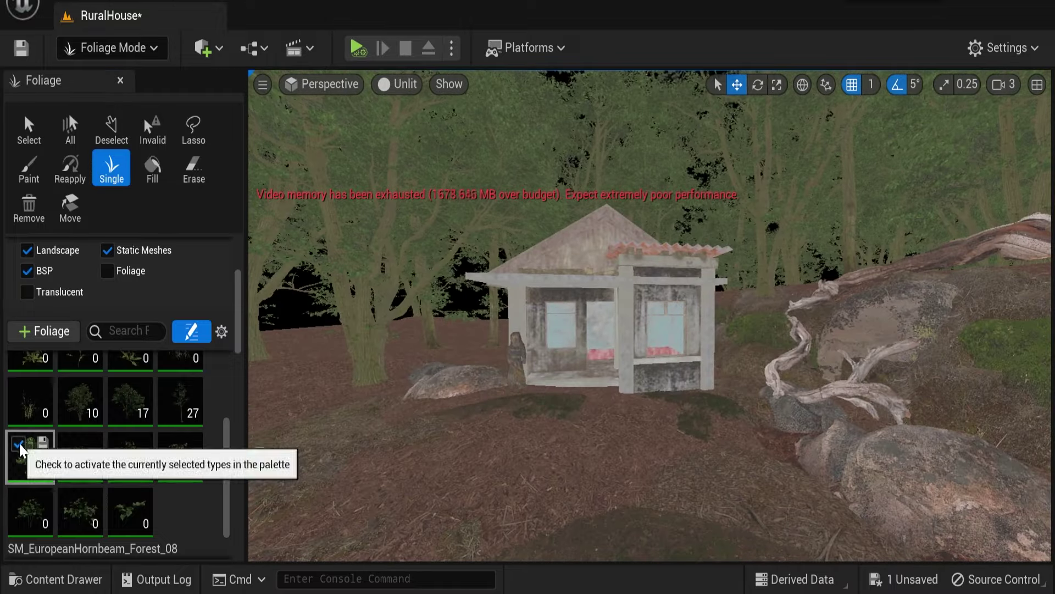
{"action": "left_click", "coordinate": [80, 512]}
{"action": "scroll", "coordinate": [115, 441], "scroll_direction": "up", "scroll_amount": 1}
{"action": "left_click", "coordinate": [28, 489]}
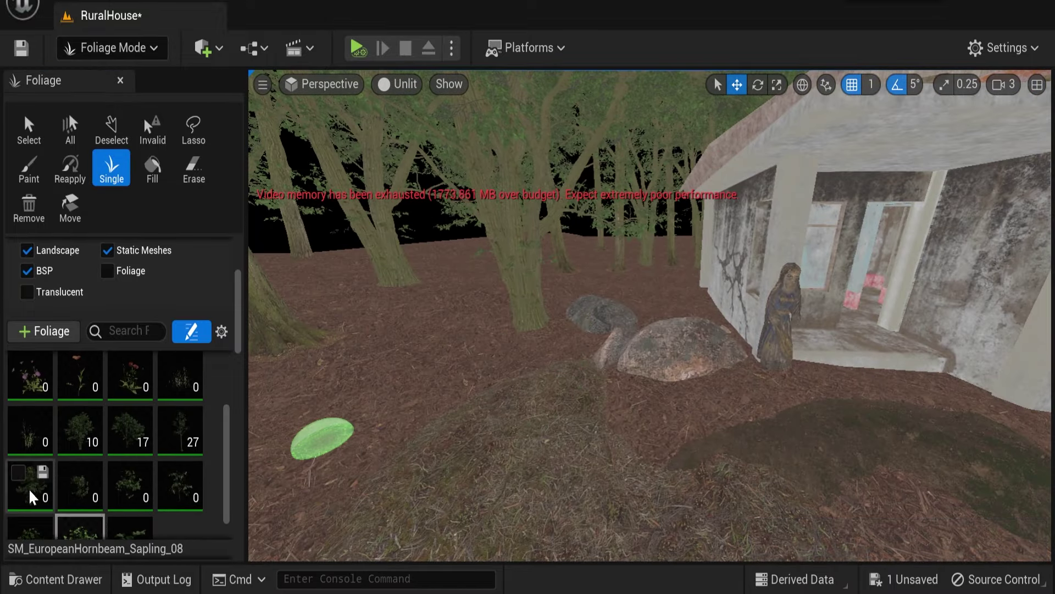
{"action": "key", "text": "ctrl+s"}
{"action": "scroll", "coordinate": [167, 449], "scroll_direction": "down", "scroll_amount": 5}
{"action": "left_click", "coordinate": [182, 379]}
{"action": "key", "text": "ctrl+z"}
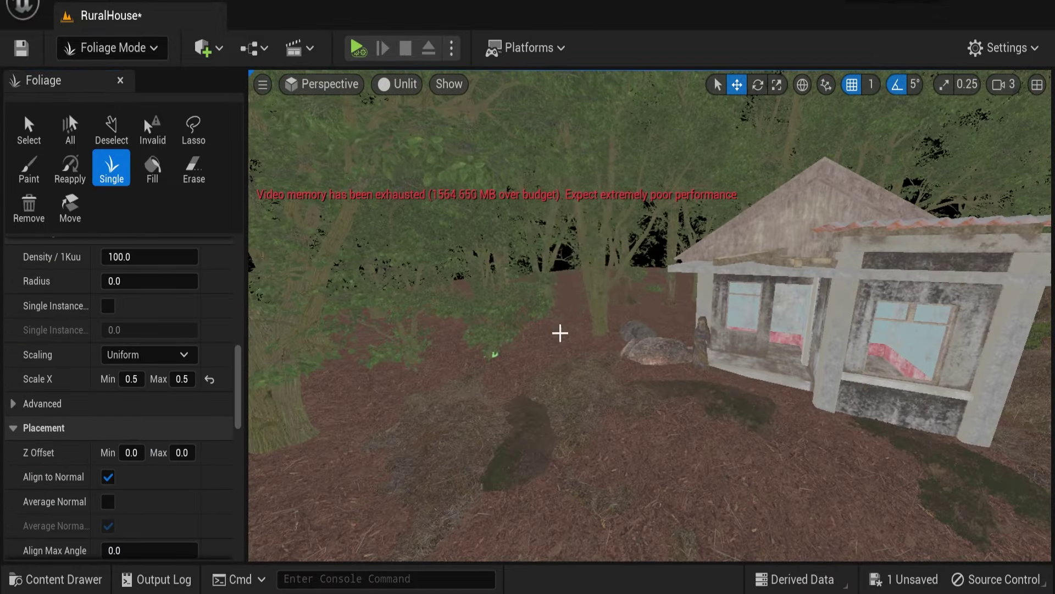
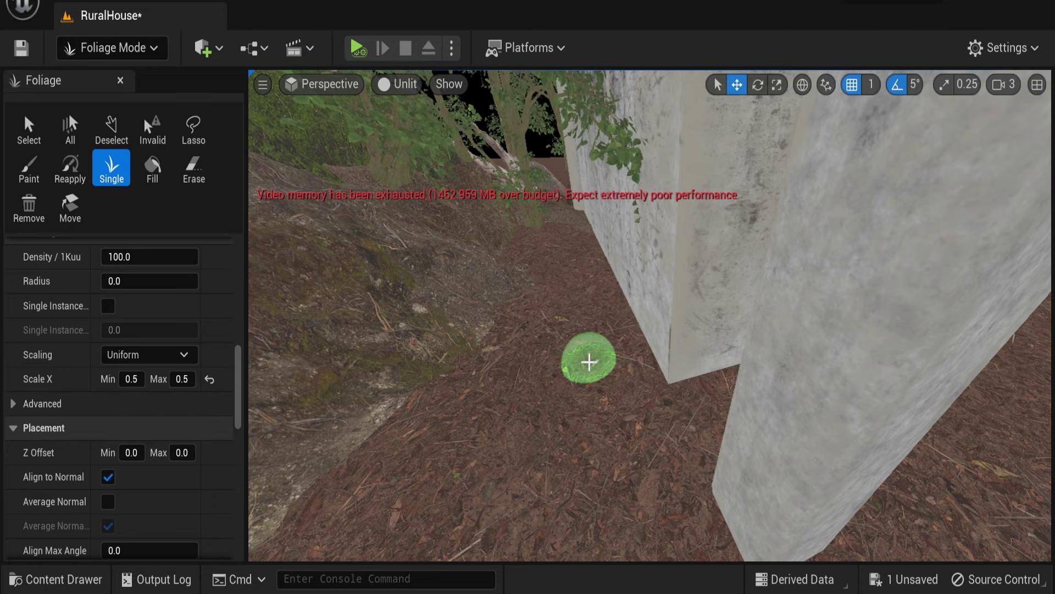
- Fly the viewport around the house wall and roof to view the overgrown house
{"action": "scroll", "coordinate": [589, 361], "scroll_direction": "up", "scroll_amount": 5, "text": "shift"}
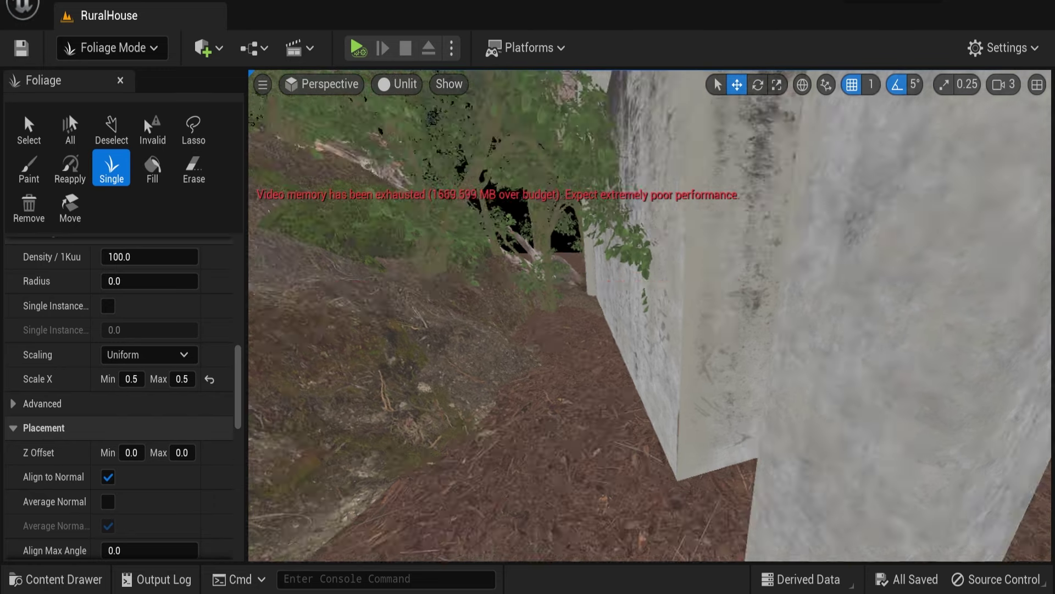
{"action": "right_click_drag", "start_coordinate": [535, 370], "coordinate": [394, 424]}
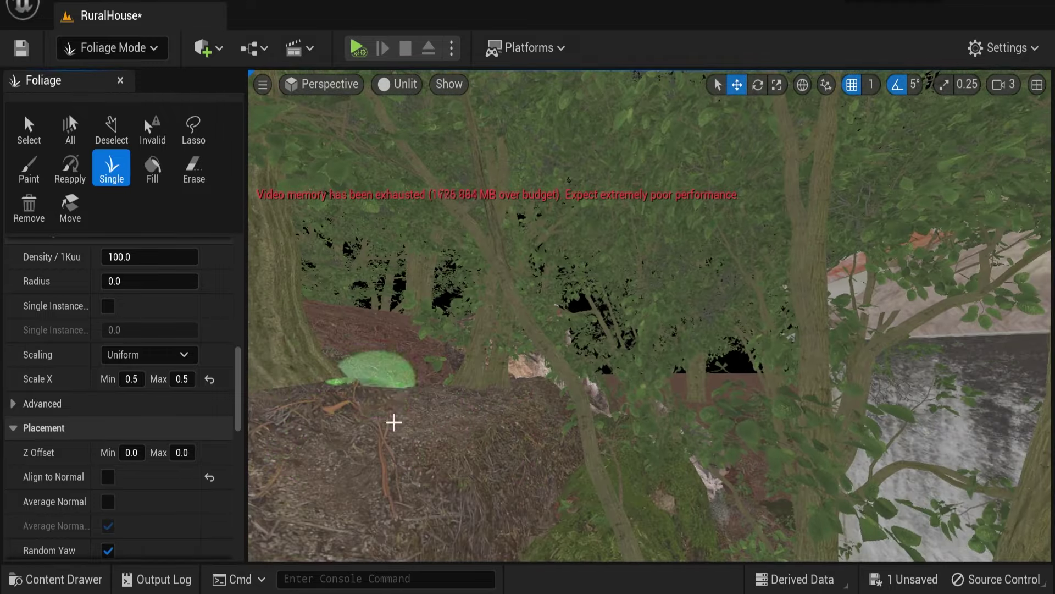
{"action": "scroll", "coordinate": [590, 512], "scroll_direction": "down", "scroll_amount": 5}
{"action": "scroll", "coordinate": [558, 551], "scroll_direction": "down", "scroll_amount": 5}
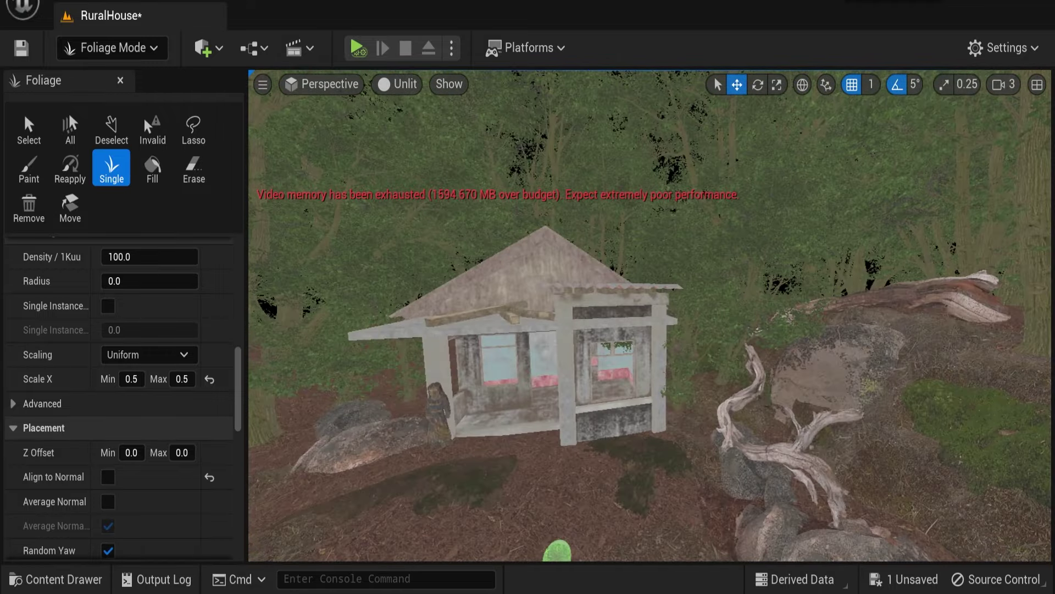
{"action": "mouse_move", "coordinate": [556, 550]}
{"action": "right_mouse_down"}
{"action": "mouse_move", "coordinate": [784, 321]}
{"action": "mouse_move", "coordinate": [731, 478]}
{"action": "mouse_move", "coordinate": [715, 473]}
{"action": "mouse_move", "coordinate": [635, 312]}
{"action": "right_mouse_up"}
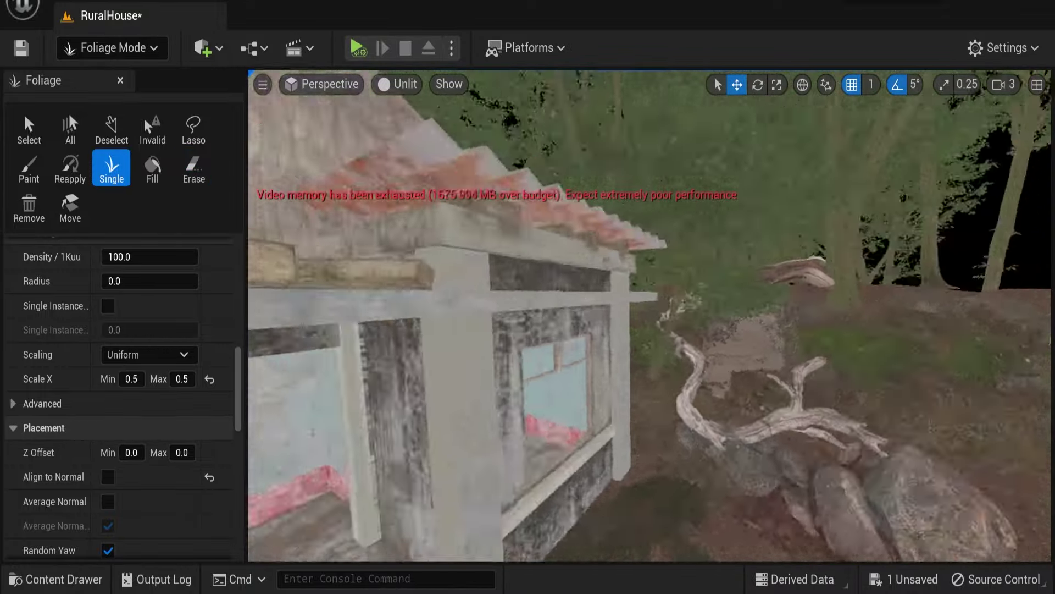
{"action": "scroll", "coordinate": [51, 437], "scroll_direction": "up", "scroll_amount": 10}
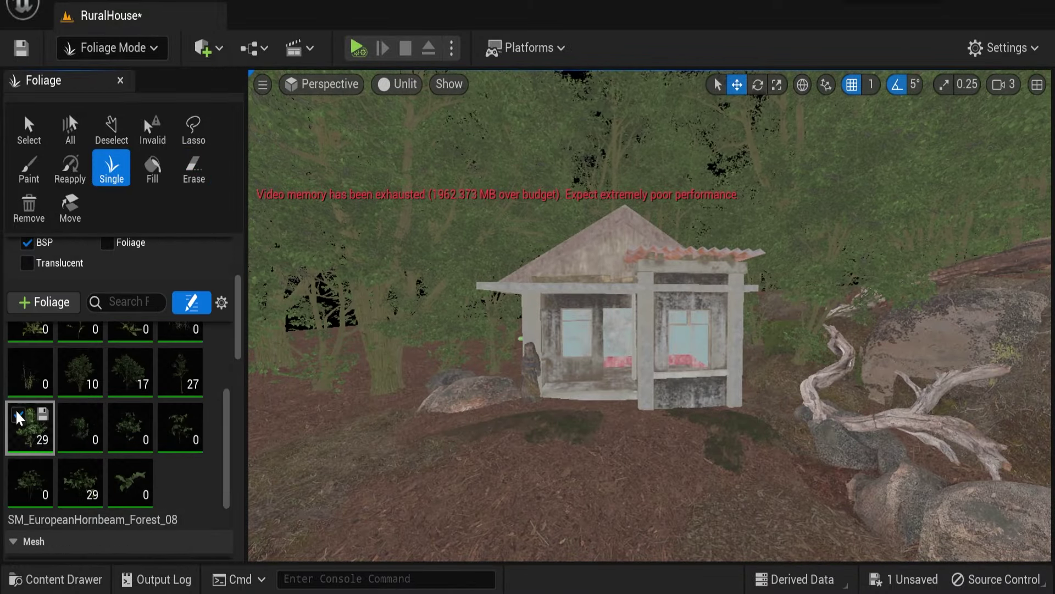
- Undo the last foliage edit, turn off Align to Normal, and fly down toward the house
{"action": "key", "text": "ctrl+z"}
{"action": "scroll", "coordinate": [127, 490], "scroll_direction": "down", "scroll_amount": 3}
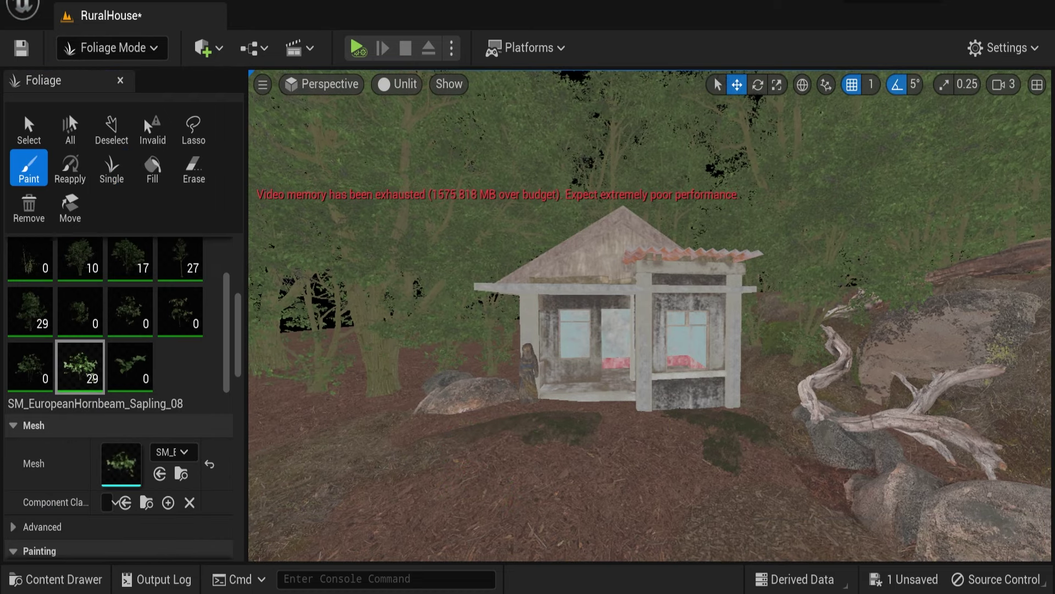
{"action": "scroll", "coordinate": [127, 490], "scroll_direction": "down", "scroll_amount": 5}
{"action": "left_click", "coordinate": [108, 506]}
{"action": "scroll", "coordinate": [127, 493], "scroll_direction": "down", "scroll_amount": 3}
{"action": "right_click_drag", "start_coordinate": [637, 358], "coordinate": [638, 389]}
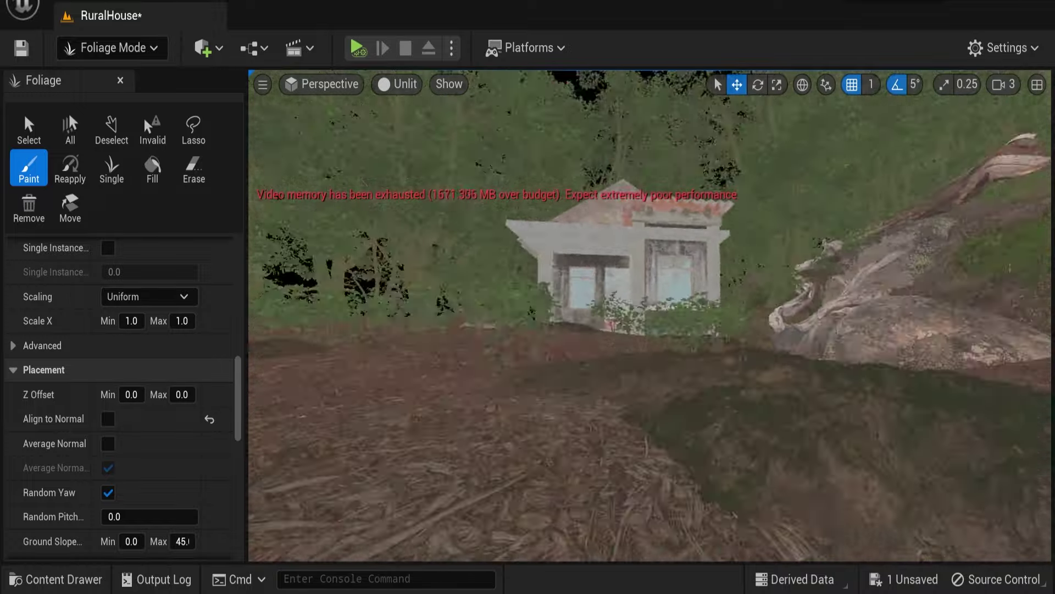
{"action": "right_click_drag", "start_coordinate": [372, 486], "coordinate": [909, 330]}
{"action": "right_click_drag", "start_coordinate": [677, 283], "coordinate": [570, 447]}
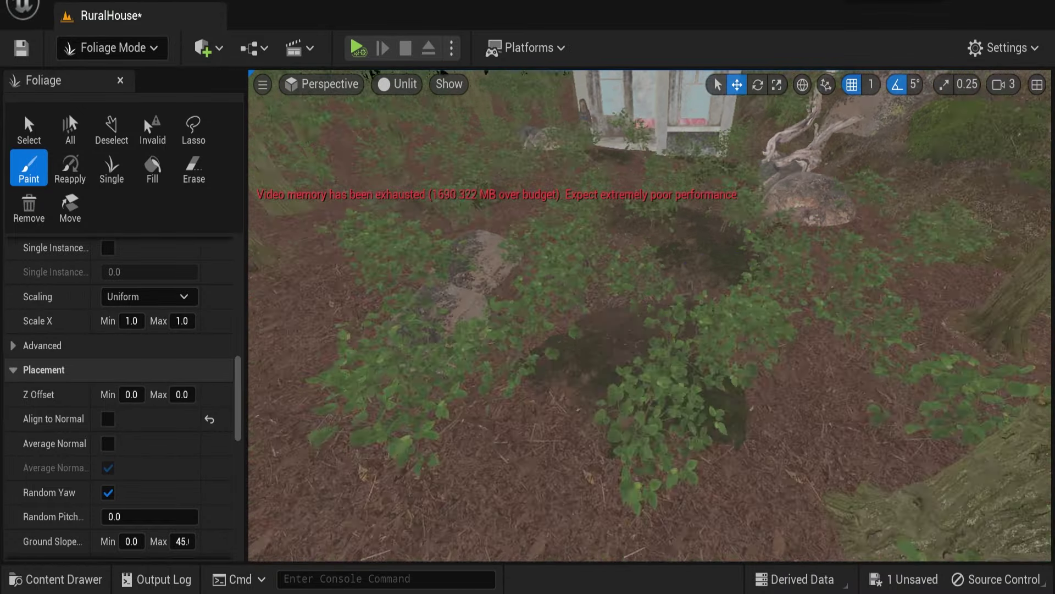
{"action": "scroll", "coordinate": [168, 453], "scroll_direction": "up", "scroll_amount": 3}
{"action": "scroll", "coordinate": [167, 454], "scroll_direction": "up", "scroll_amount": 3}
{"action": "scroll", "coordinate": [181, 418], "scroll_direction": "down", "scroll_amount": 3}
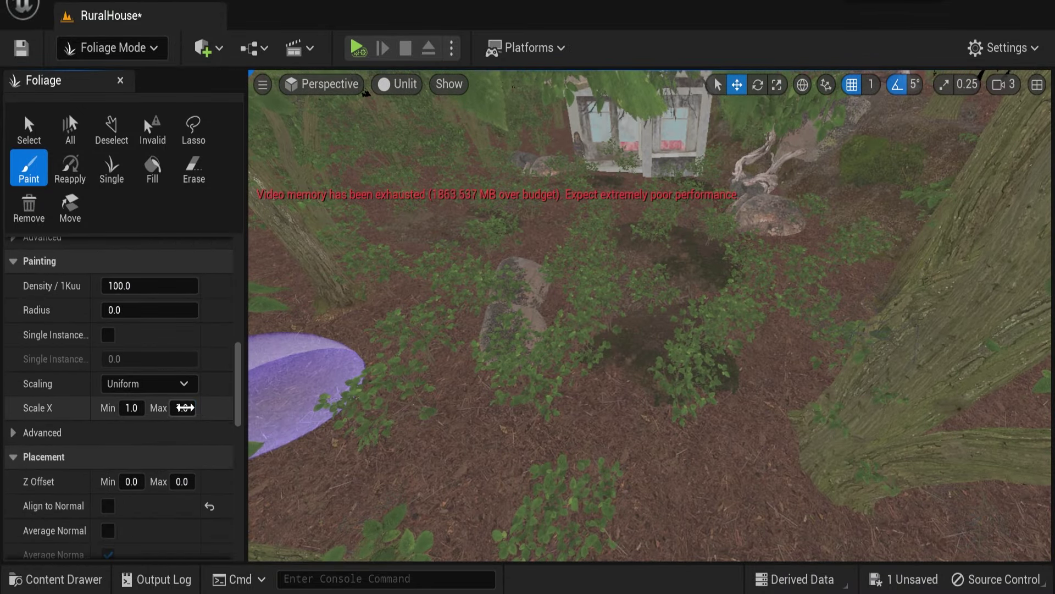
- Raise the maximum foliage scale to 1.5 and select the hornbeam sapling for placement
{"action": "right_click_drag", "start_coordinate": [393, 265], "coordinate": [429, 368]}
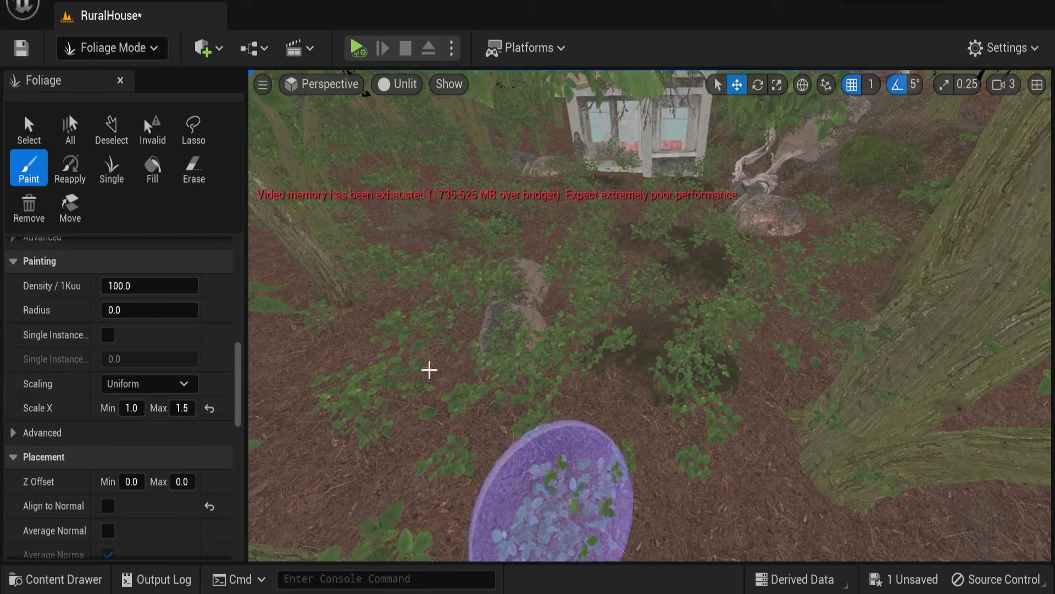
{"action": "scroll", "coordinate": [120, 379], "scroll_direction": "up", "scroll_amount": 3}
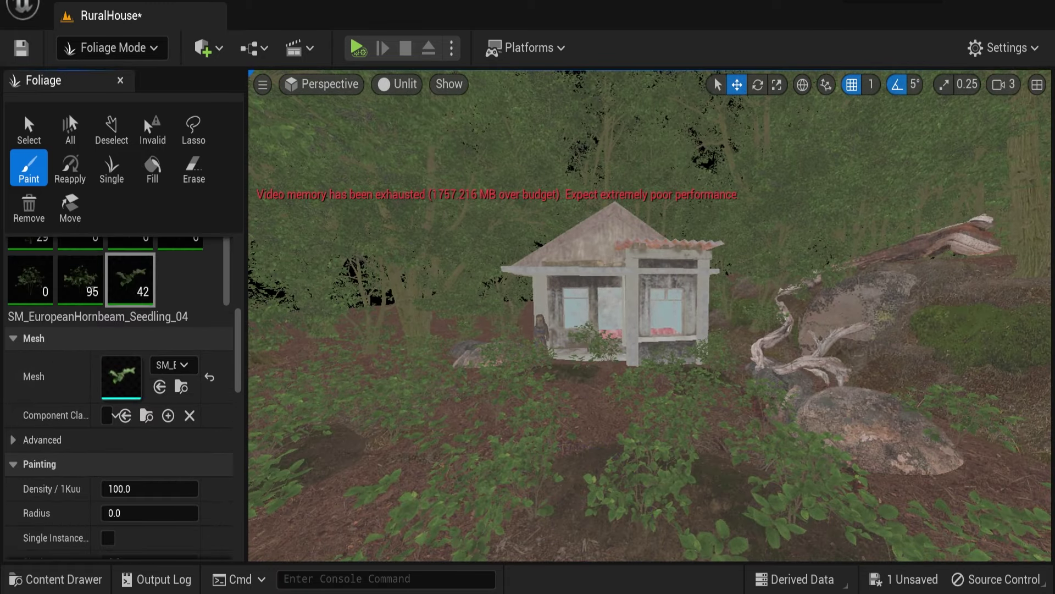
{"action": "scroll", "coordinate": [649, 313], "scroll_direction": "up", "scroll_amount": 5}
{"action": "scroll", "coordinate": [123, 424], "scroll_direction": "up", "scroll_amount": 3}
{"action": "left_click", "coordinate": [131, 340]}
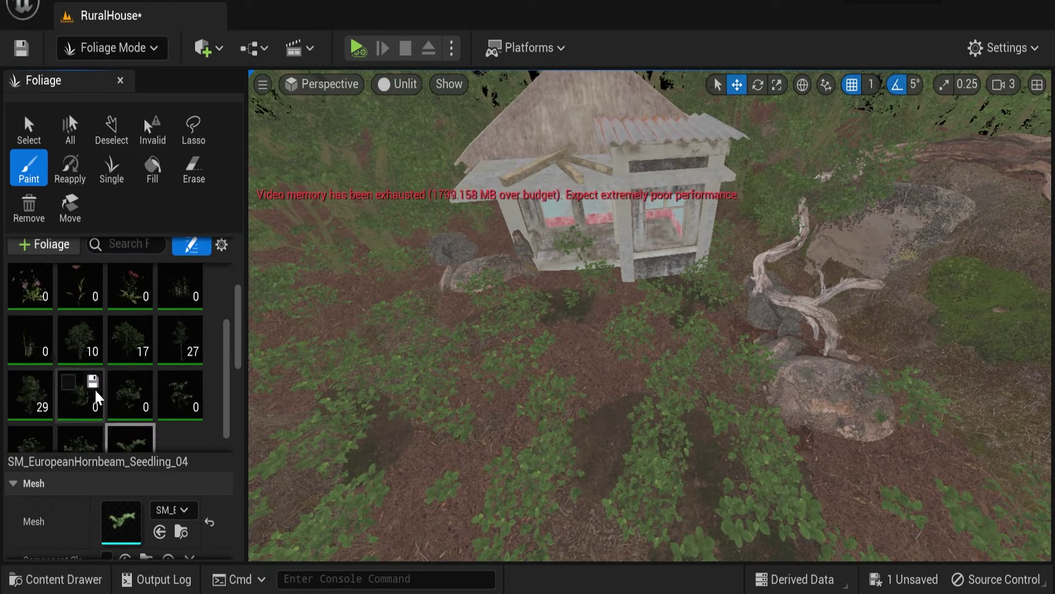
{"action": "scroll", "coordinate": [157, 494], "scroll_direction": "down", "scroll_amount": 3}
- Undo the last two foliage placements and move the view closer to the house ground
{"action": "key", "text": "ctrl+z"}
{"action": "scroll", "coordinate": [640, 441], "scroll_direction": "up", "scroll_amount": 5}
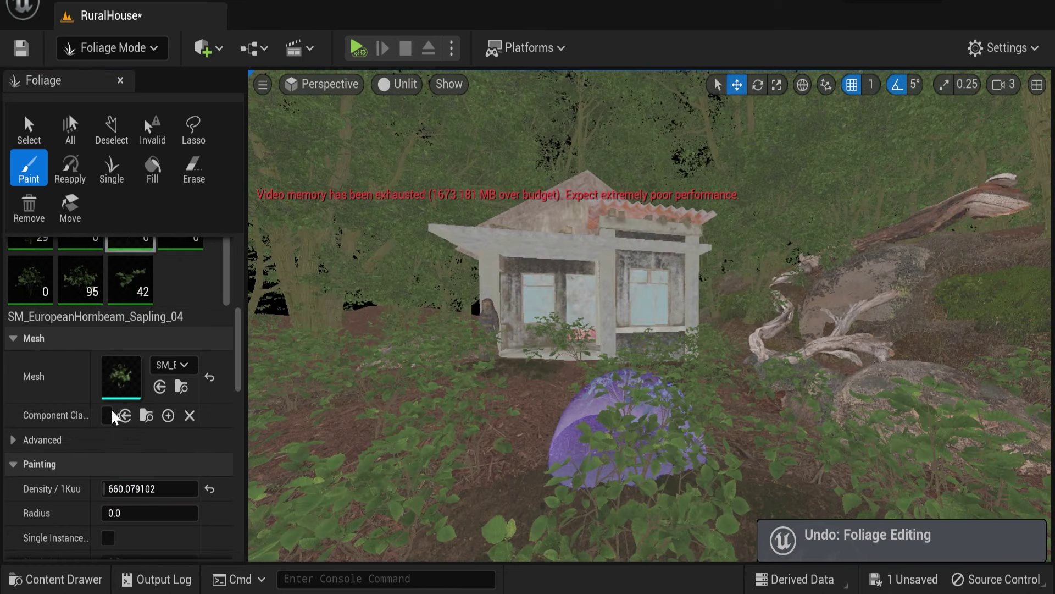
{"action": "key", "text": "ctrl+z"}
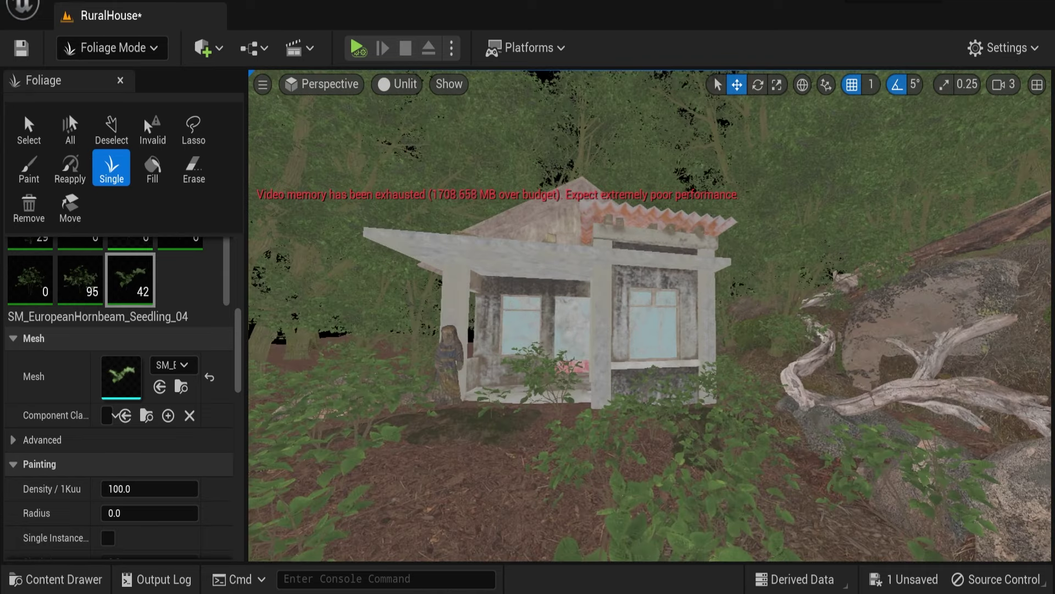
{"action": "right_click_drag", "start_coordinate": [521, 440], "coordinate": [521, 478]}
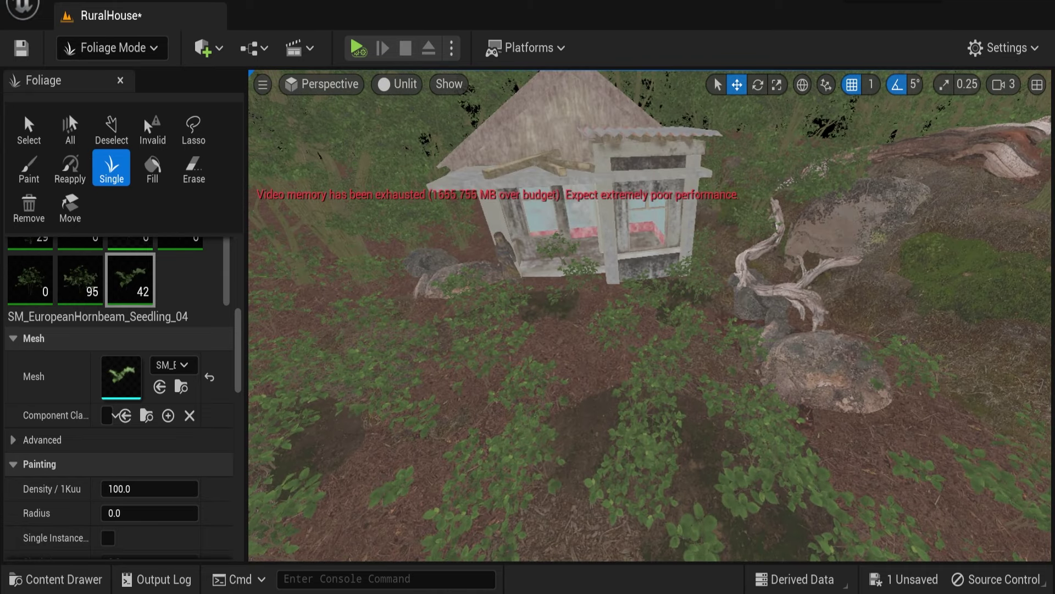
{"action": "scroll", "coordinate": [180, 288], "scroll_direction": "down", "scroll_amount": 1}
{"action": "scroll", "coordinate": [581, 394], "scroll_direction": "up", "scroll_amount": 5}
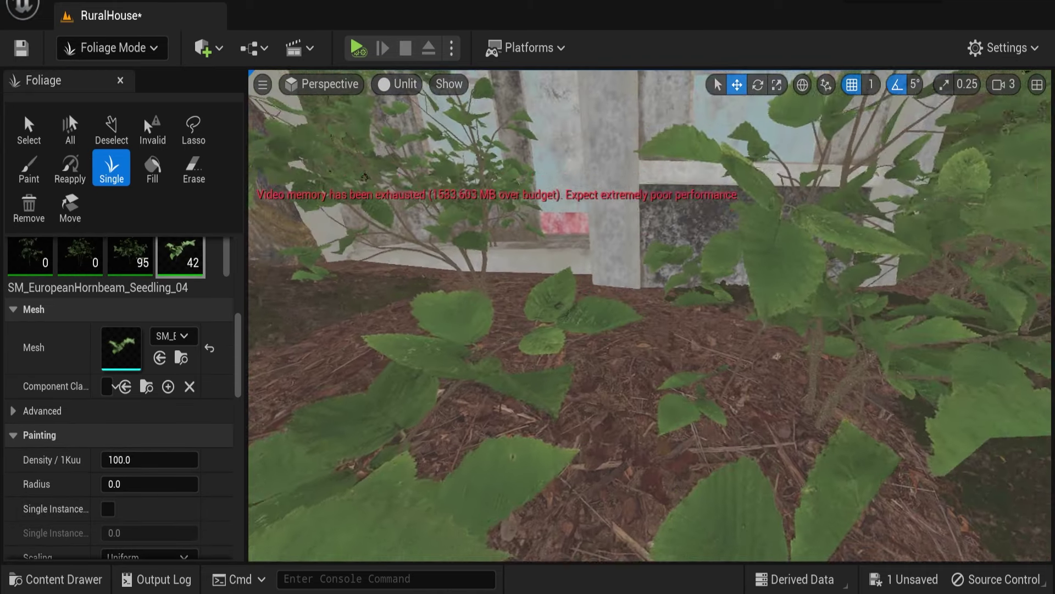
{"action": "scroll", "coordinate": [565, 259], "scroll_direction": "up", "scroll_amount": 3}
- Place single seedlings on the ground and near the wall, undoing the misplaced ones
{"action": "left_click", "coordinate": [523, 317]}
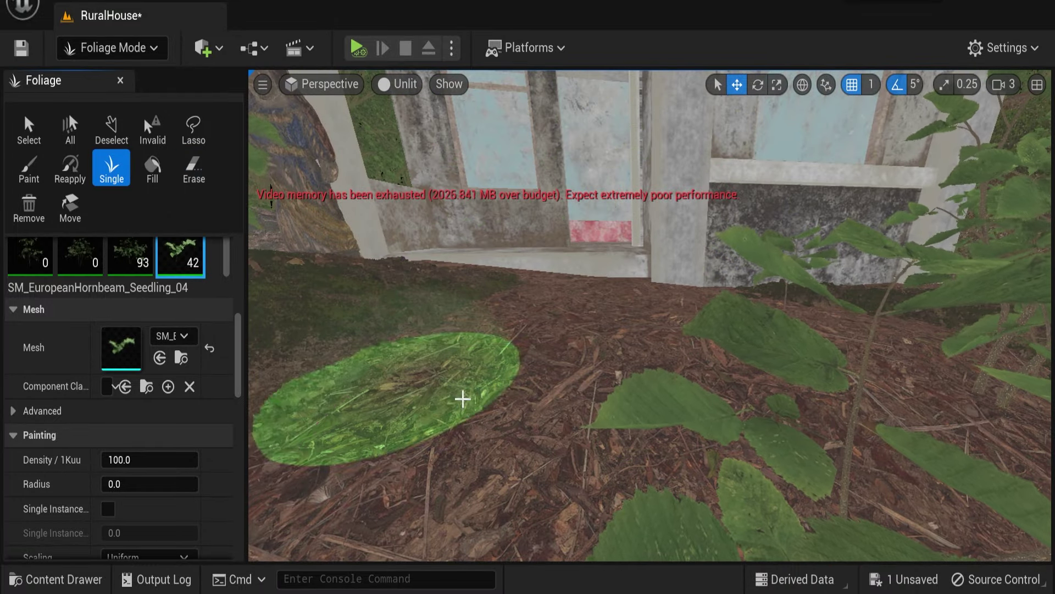
{"action": "key", "text": "ctrl+z"}
{"action": "scroll", "coordinate": [152, 459], "scroll_direction": "down", "scroll_amount": 4}
{"action": "left_click", "coordinate": [182, 437]}
{"action": "left_click", "coordinate": [483, 420]}
{"action": "key", "text": "ctrl+z"}
{"action": "scroll", "coordinate": [118, 346], "scroll_direction": "up", "scroll_amount": 2}
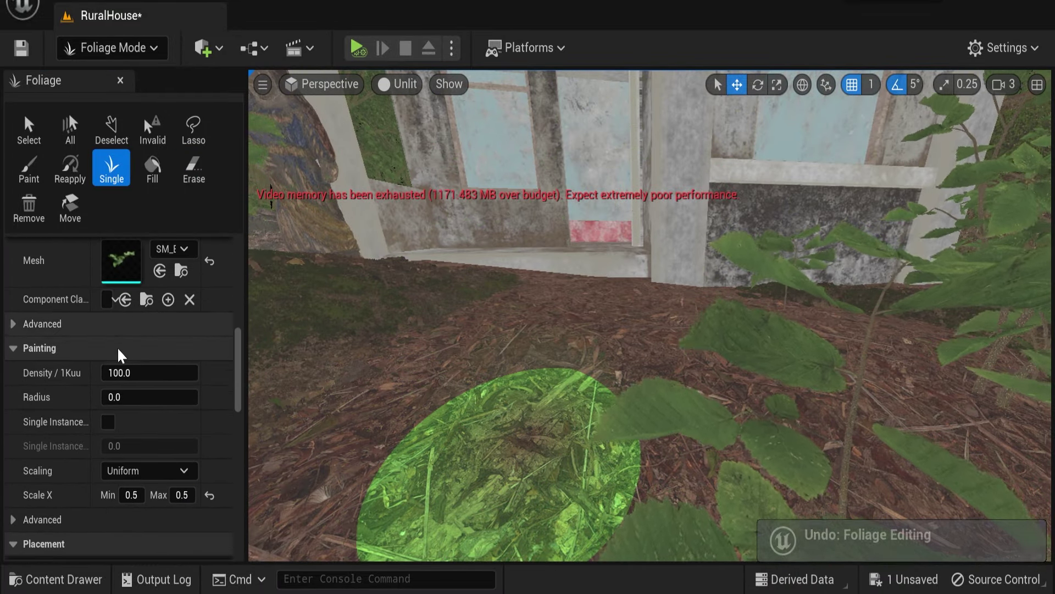
{"action": "scroll", "coordinate": [111, 340], "scroll_direction": "up", "scroll_amount": 3}
- Try two more single seedlings beside the wall and undo both
{"action": "left_click", "coordinate": [504, 383]}
{"action": "key", "text": "ctrl+z"}
{"action": "scroll", "coordinate": [182, 276], "scroll_direction": "up", "scroll_amount": 2}
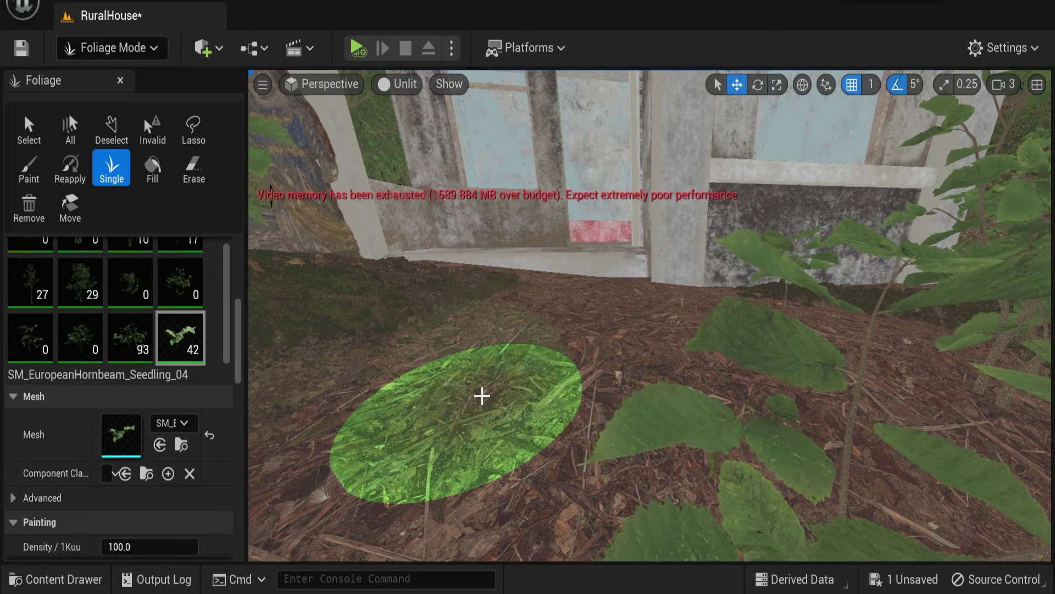
{"action": "scroll", "coordinate": [482, 396], "scroll_direction": "up", "scroll_amount": 3}
{"action": "scroll", "coordinate": [170, 258], "scroll_direction": "down", "scroll_amount": 2}
{"action": "left_click", "coordinate": [474, 346]}
{"action": "key", "text": "ctrl+z"}
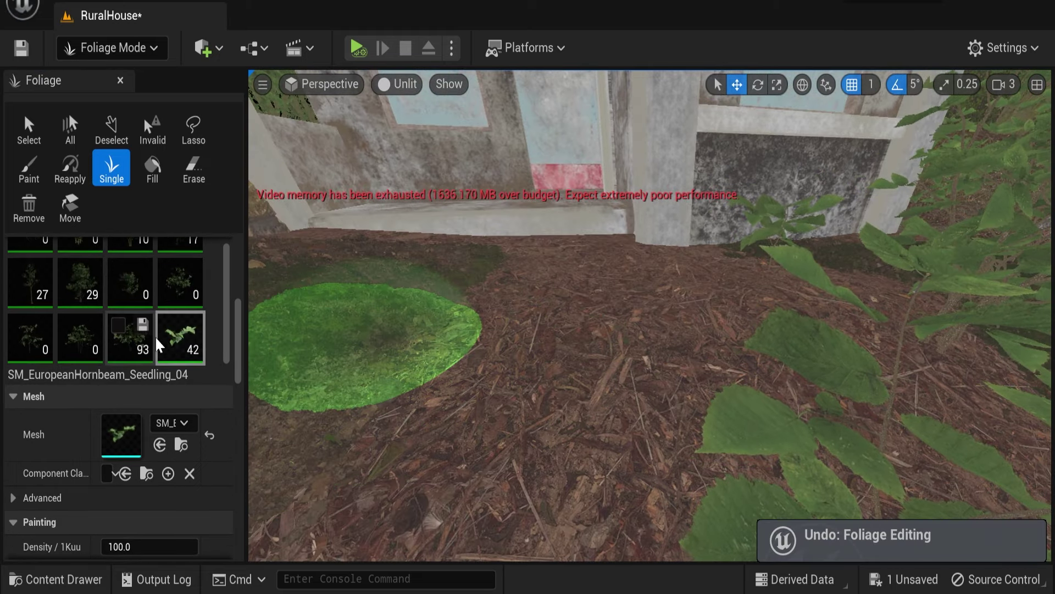
{"action": "scroll", "coordinate": [167, 385], "scroll_direction": "down", "scroll_amount": 5}
- Set the foliage scale to 0.2, switch to Paint, and raise painting density to about 1108
{"action": "double_click", "coordinate": [182, 494]}
{"action": "type", "text": "0.2"}
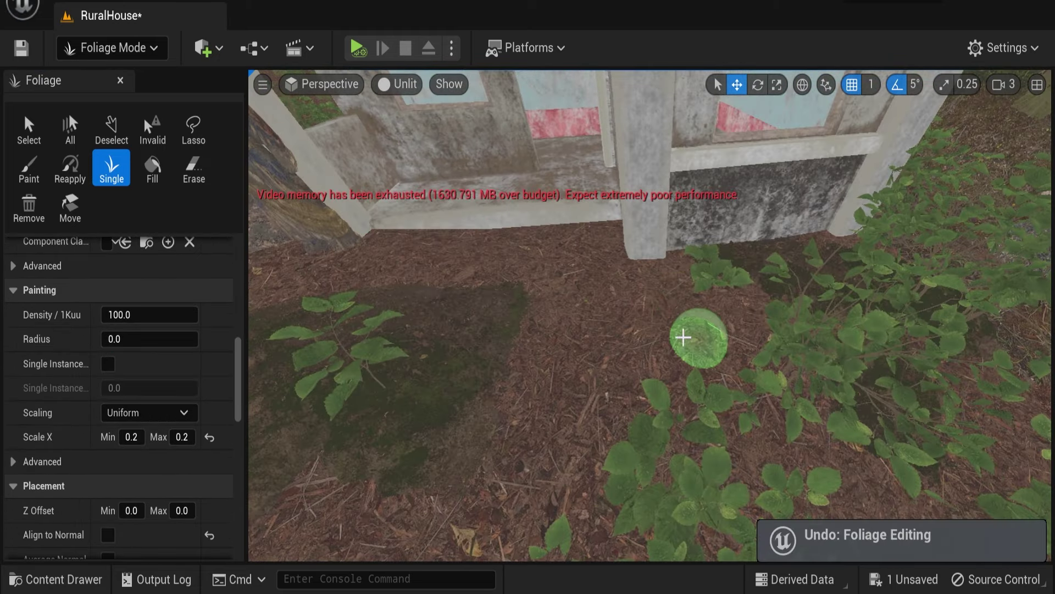
{"action": "left_click", "coordinate": [29, 168]}
{"action": "left_click_drag", "start_coordinate": [138, 343], "coordinate": [144, 343]}
{"action": "type", "text": "16"}
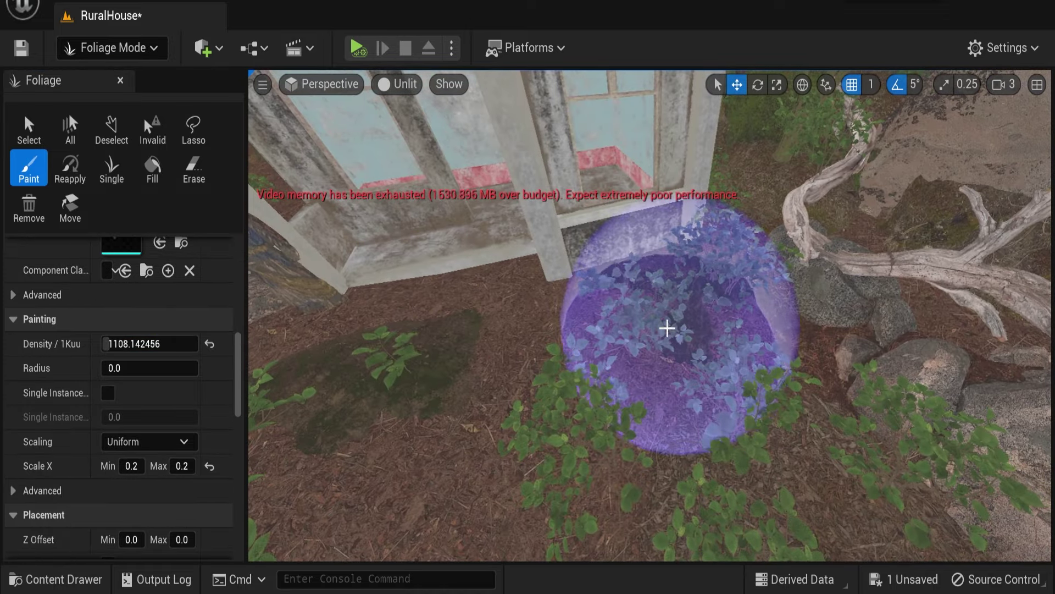
- Switch the foliage tool to Erase and save the level
{"action": "scroll", "coordinate": [97, 404], "scroll_direction": "up", "scroll_amount": 8}
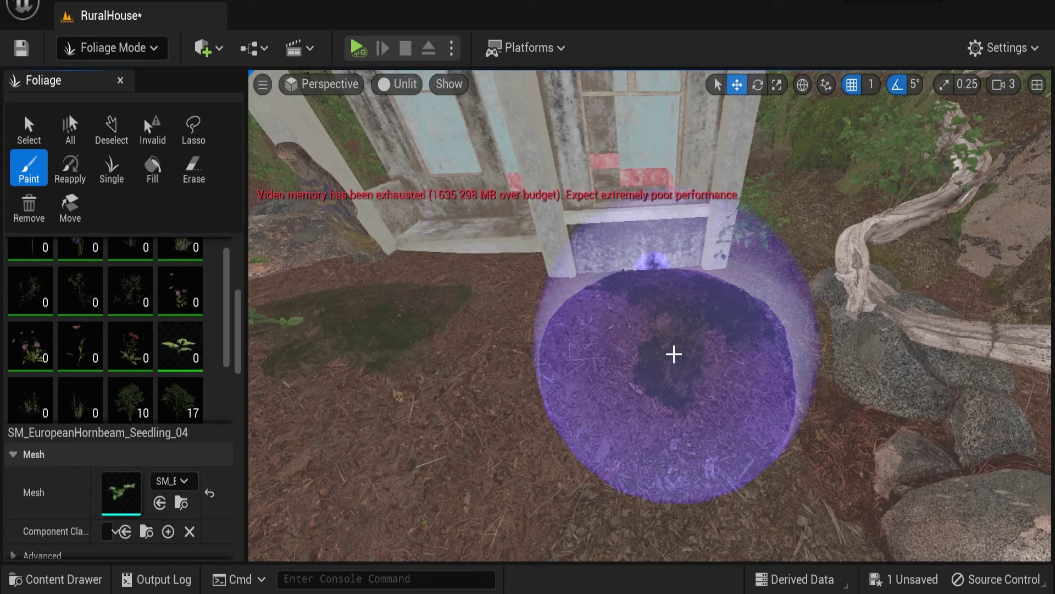
{"action": "scroll", "coordinate": [121, 385], "scroll_direction": "down", "scroll_amount": 3}
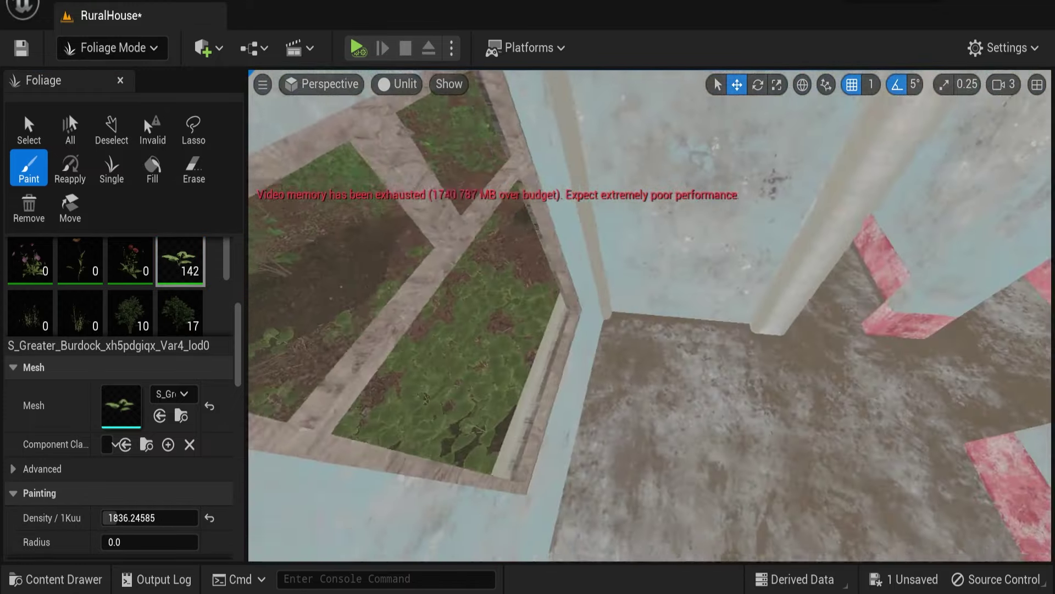
{"action": "scroll", "coordinate": [83, 482], "scroll_direction": "down", "scroll_amount": 5}
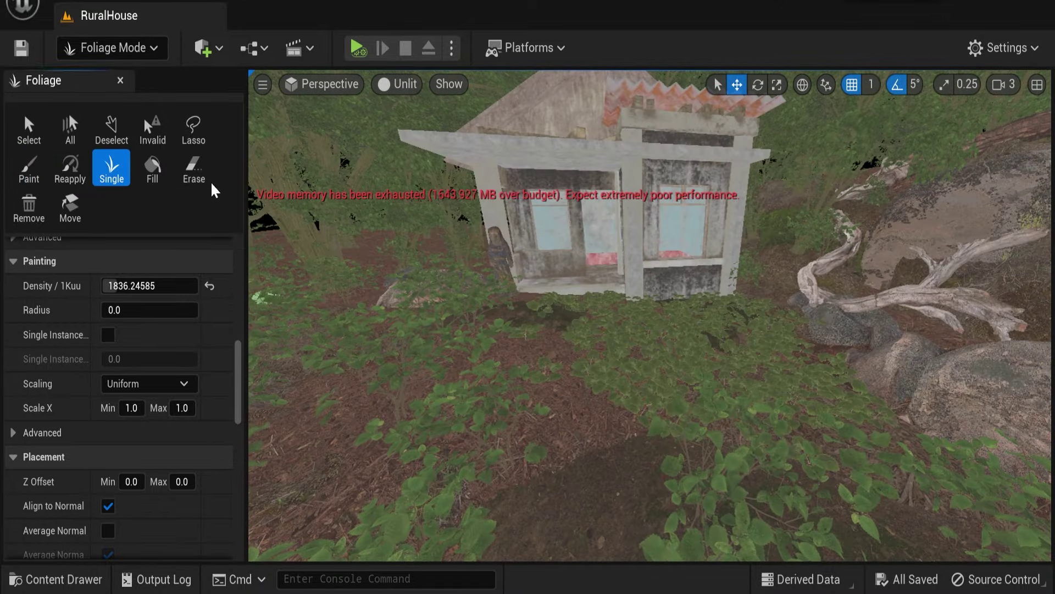
{"action": "left_click", "coordinate": [193, 169]}
{"action": "key", "text": "ctrl+s"}
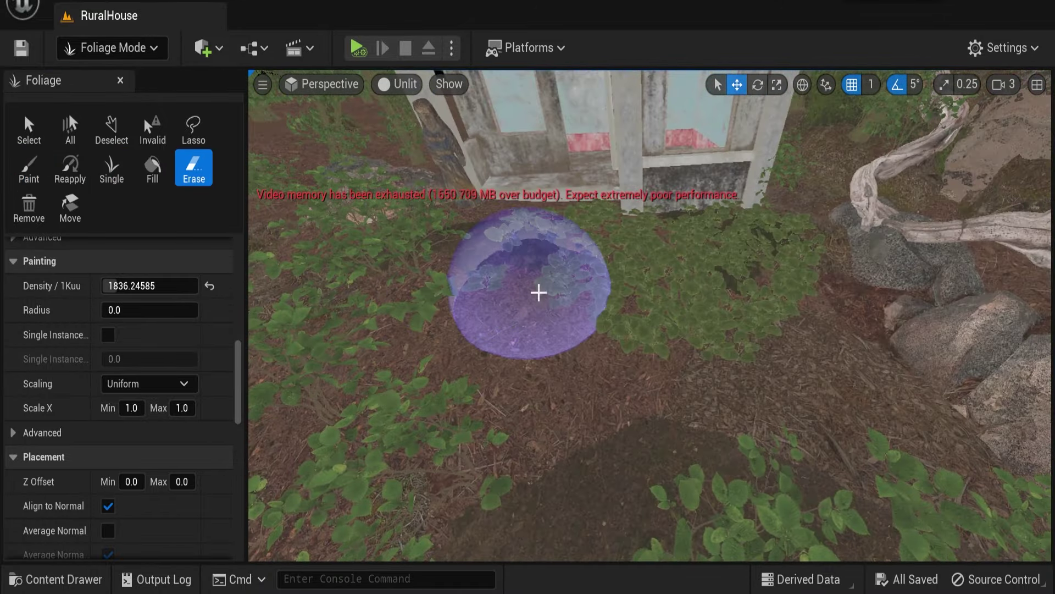
- Undo the last foliage edit and level the view to look at the house
{"action": "key", "text": "ctrl+z"}
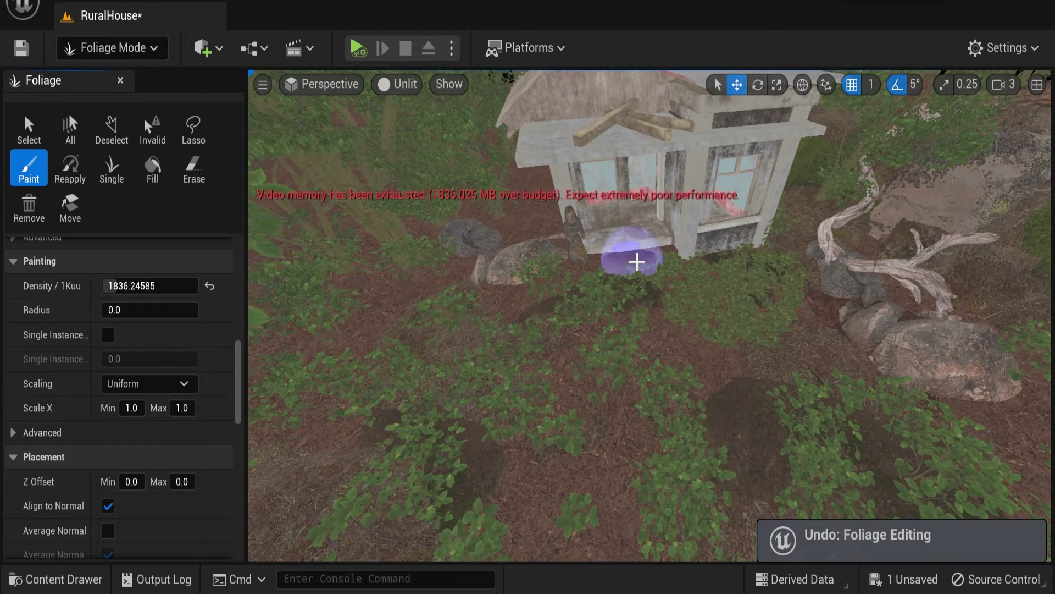
{"action": "right_click_drag", "start_coordinate": [549, 371], "coordinate": [600, 503]}
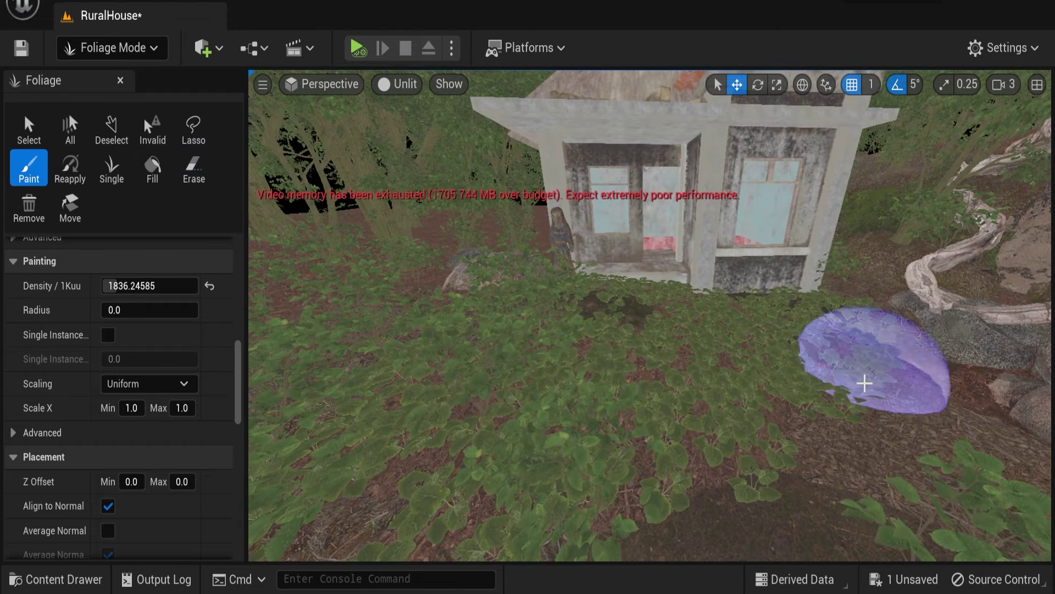
{"action": "scroll", "coordinate": [154, 457], "scroll_direction": "up", "scroll_amount": 3}
{"action": "scroll", "coordinate": [68, 278], "scroll_direction": "up", "scroll_amount": 5}
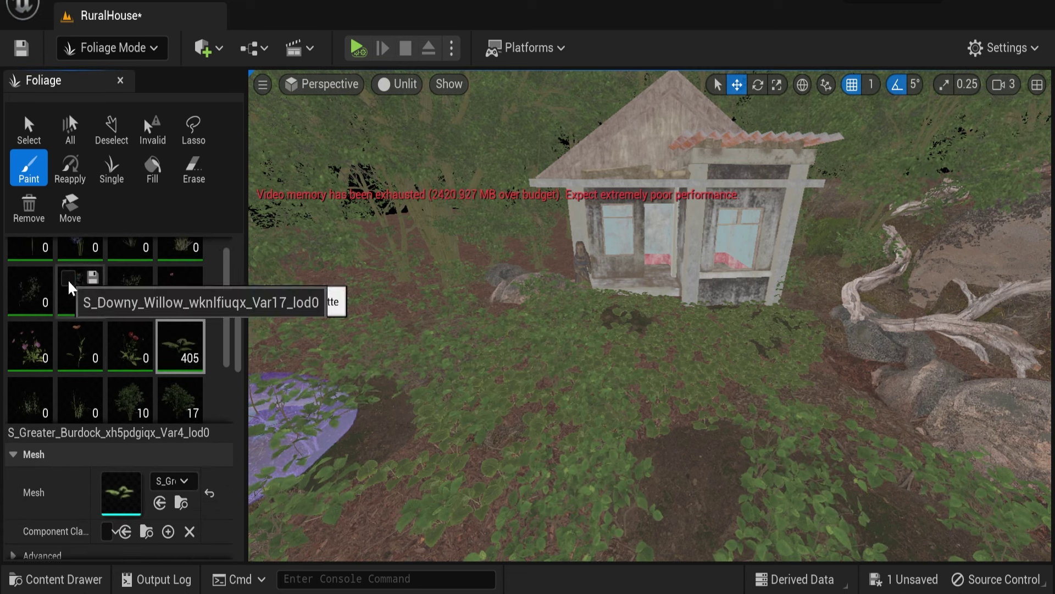
{"action": "scroll", "coordinate": [97, 365], "scroll_direction": "down", "scroll_amount": 3}
{"action": "scroll", "coordinate": [97, 365], "scroll_direction": "down", "scroll_amount": 2}
- Select the European Hornbeam sapling and set its minimum scale to 0.5
{"action": "left_click", "coordinate": [30, 336]}
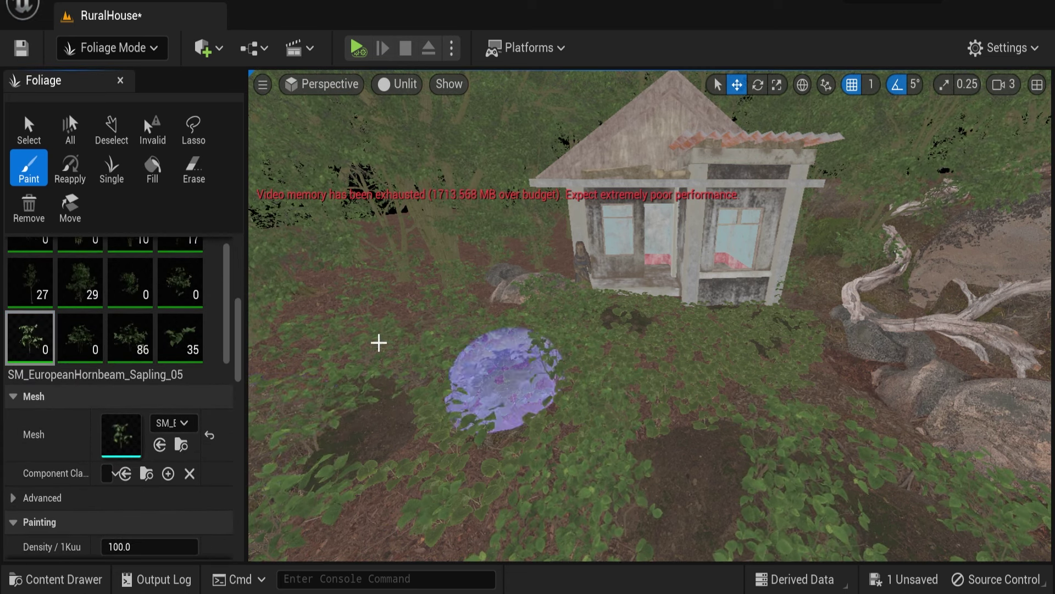
{"action": "scroll", "coordinate": [750, 306], "scroll_direction": "up", "scroll_amount": 5}
{"action": "scroll", "coordinate": [121, 440], "scroll_direction": "down", "scroll_amount": 5}
{"action": "left_click", "coordinate": [131, 407]}
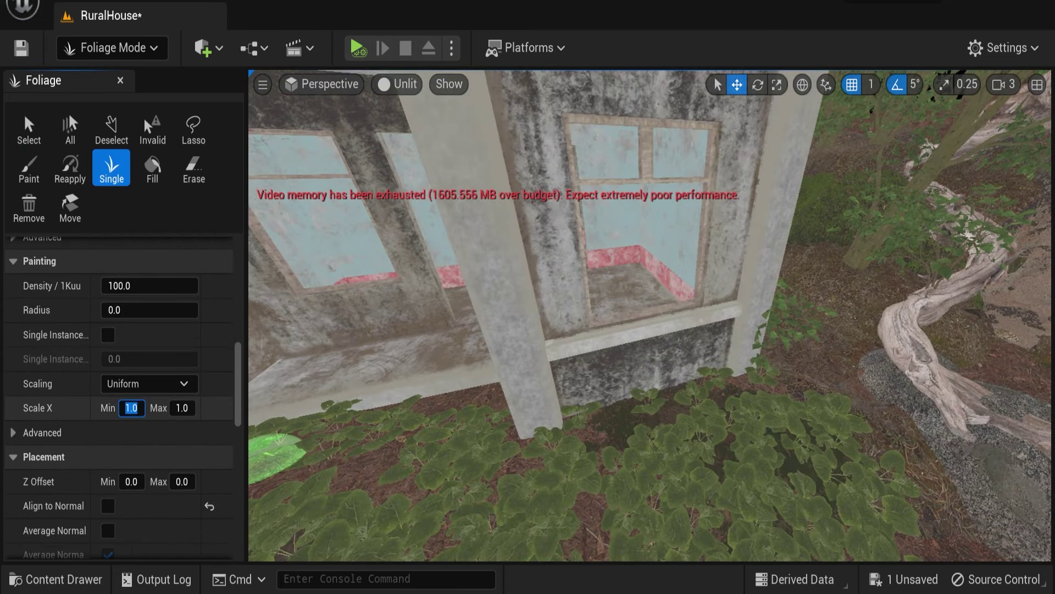
- Orbit around the house corner and lower the view into the foliage
{"action": "right_click_drag", "start_coordinate": [692, 406], "coordinate": [559, 377]}
{"action": "scroll", "coordinate": [552, 405], "scroll_direction": "up", "scroll_amount": 3}
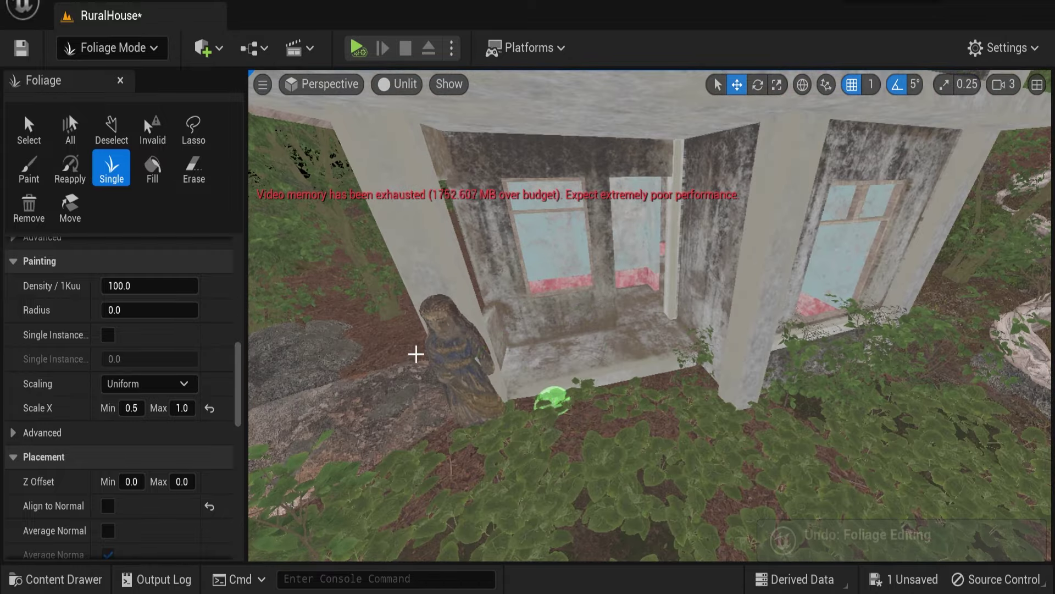
{"action": "right_click_drag", "start_coordinate": [416, 354], "coordinate": [572, 382]}
{"action": "scroll", "coordinate": [631, 405], "scroll_direction": "down", "scroll_amount": 5}
{"action": "scroll", "coordinate": [702, 450], "scroll_direction": "up", "scroll_amount": 3}
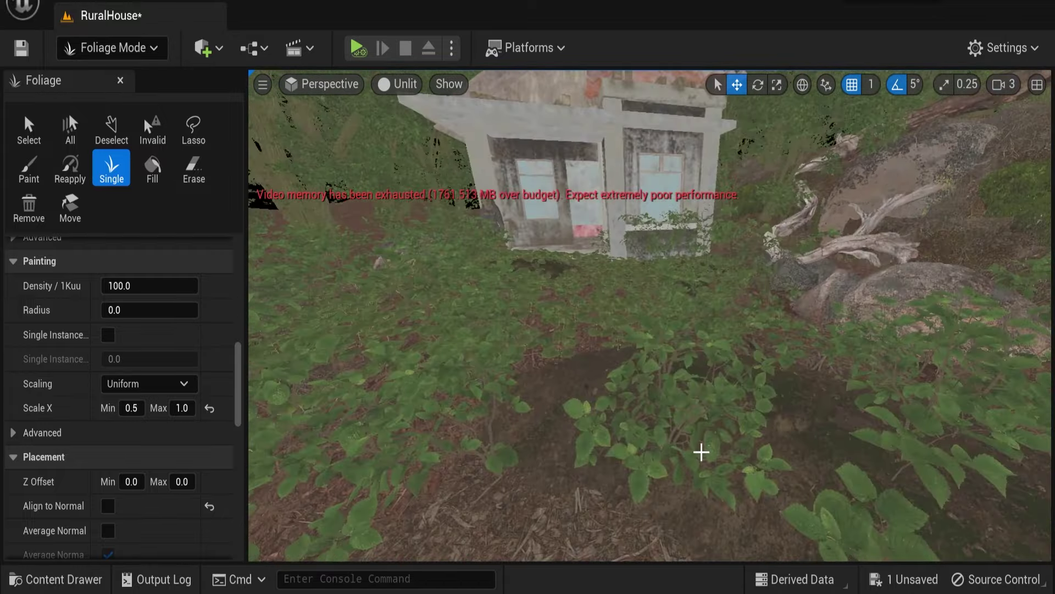
{"action": "right_click_drag", "start_coordinate": [872, 337], "coordinate": [646, 367]}
{"action": "scroll", "coordinate": [194, 506], "scroll_direction": "down", "scroll_amount": 4}
{"action": "scroll", "coordinate": [183, 473], "scroll_direction": "up", "scroll_amount": 4}
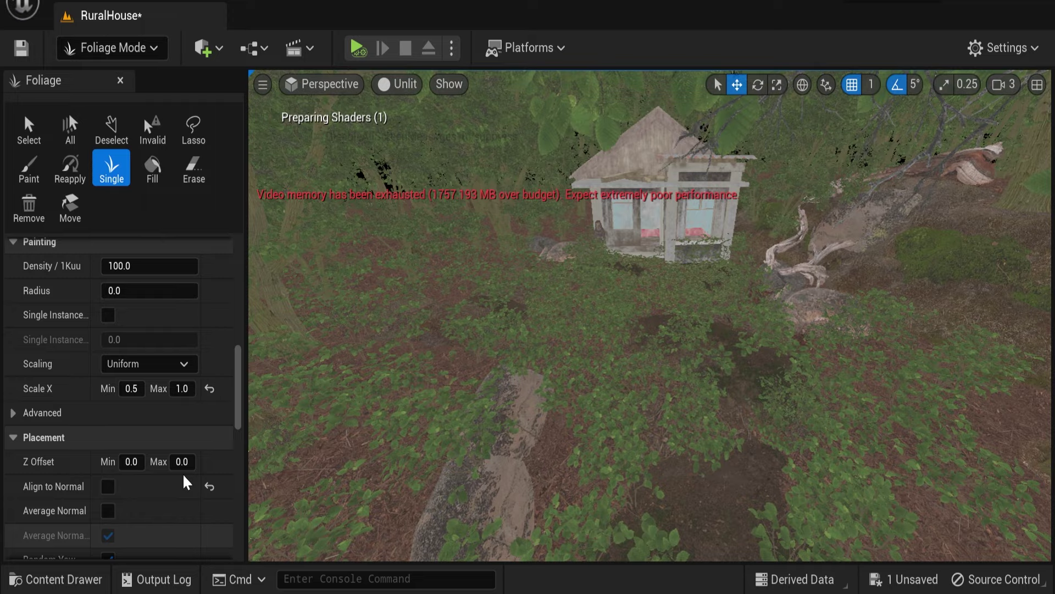
{"action": "scroll", "coordinate": [150, 513], "scroll_direction": "down", "scroll_amount": 10}
{"action": "scroll", "coordinate": [213, 447], "scroll_direction": "down", "scroll_amount": 3}
{"action": "scroll", "coordinate": [202, 453], "scroll_direction": "down", "scroll_amount": 3}
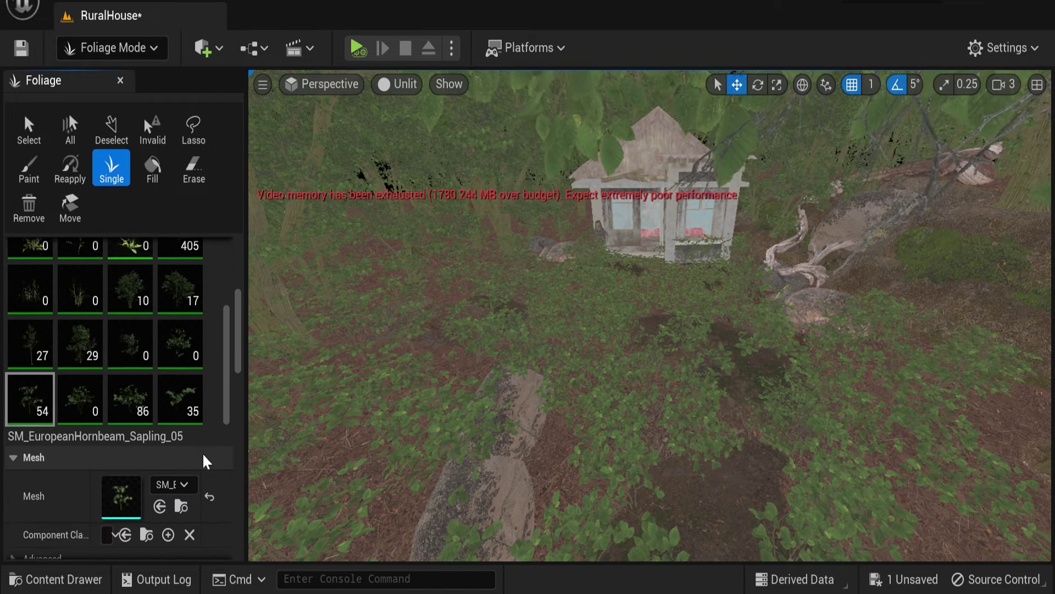
{"action": "scroll", "coordinate": [166, 507], "scroll_direction": "down", "scroll_amount": 4}
{"action": "scroll", "coordinate": [166, 508], "scroll_direction": "down", "scroll_amount": 2}
{"action": "scroll", "coordinate": [544, 365], "scroll_direction": "up", "scroll_amount": 3, "text": "ctrl"}
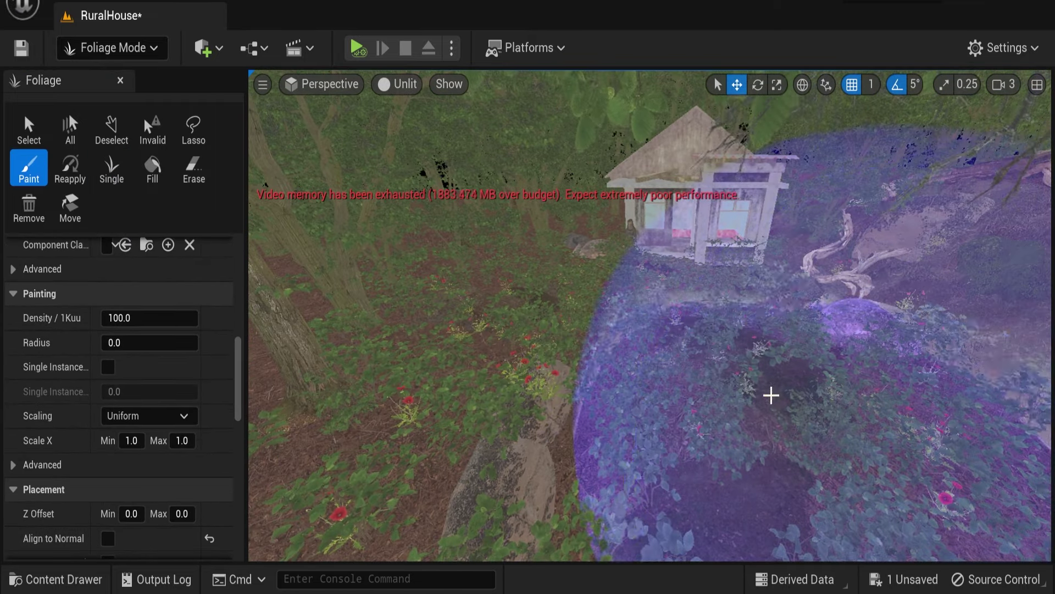
{"action": "right_click_drag", "start_coordinate": [771, 395], "coordinate": [464, 313]}
{"action": "scroll", "coordinate": [159, 393], "scroll_direction": "up", "scroll_amount": 10}
{"action": "scroll", "coordinate": [158, 394], "scroll_direction": "up", "scroll_amount": 2}
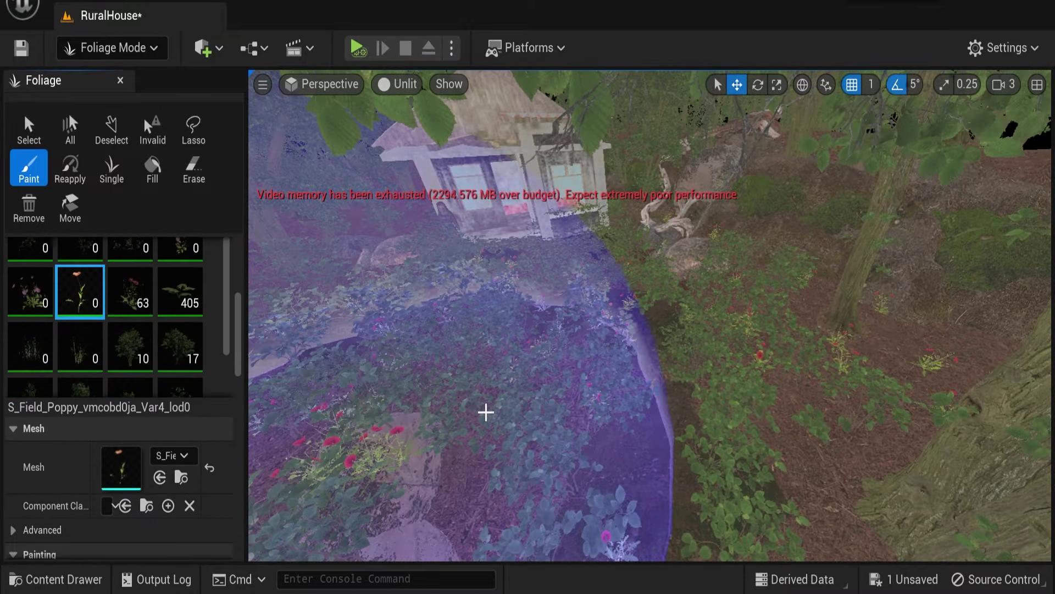
{"action": "scroll", "coordinate": [118, 385], "scroll_direction": "down", "scroll_amount": 10}
- Lower the painting density to about 212 and frame the house corner and tree root
{"action": "right_click_drag", "start_coordinate": [368, 330], "coordinate": [368, 330]}
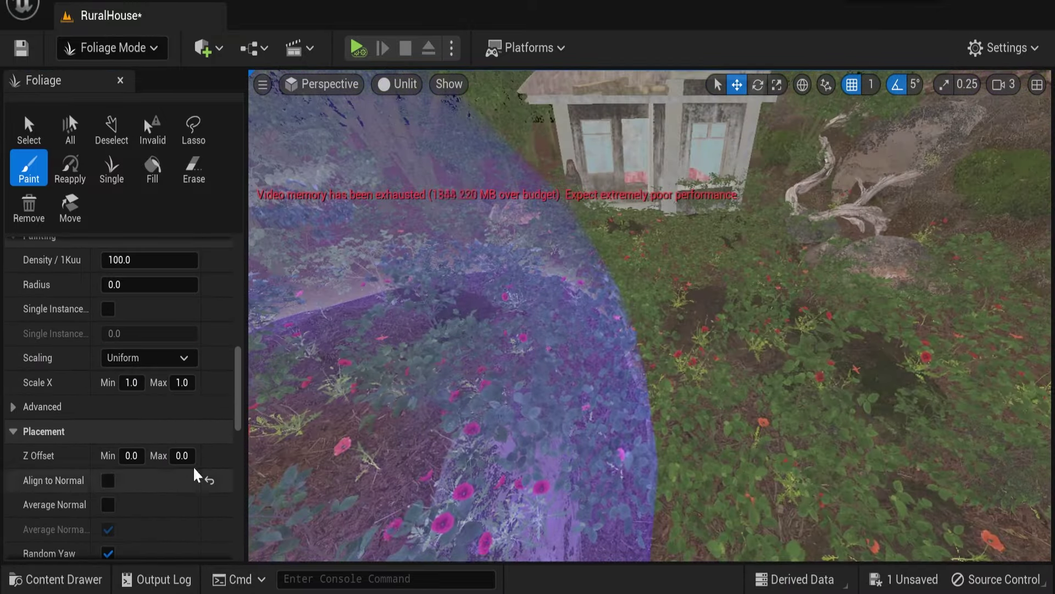
{"action": "scroll", "coordinate": [165, 440], "scroll_direction": "up", "scroll_amount": 3}
{"action": "scroll", "coordinate": [90, 400], "scroll_direction": "up", "scroll_amount": 6}
{"action": "scroll", "coordinate": [98, 427], "scroll_direction": "up", "scroll_amount": 2}
{"action": "scroll", "coordinate": [98, 426], "scroll_direction": "down", "scroll_amount": 5}
{"action": "left_click_drag", "start_coordinate": [149, 434], "coordinate": [110, 434]}
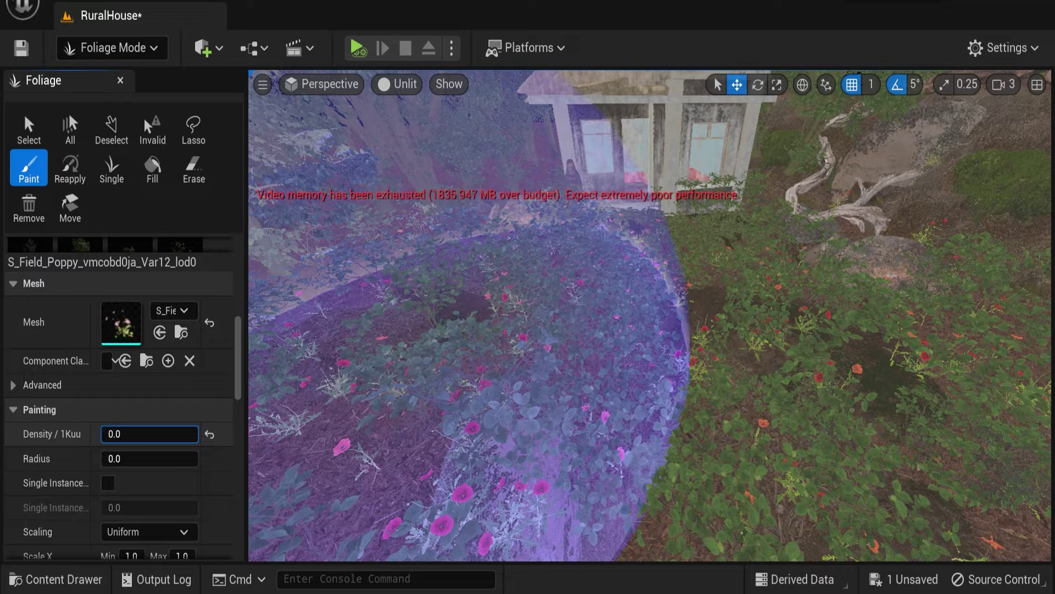
{"action": "scroll", "coordinate": [138, 440], "scroll_direction": "down", "scroll_amount": 5}
{"action": "right_click_drag", "start_coordinate": [747, 290], "coordinate": [697, 282]}
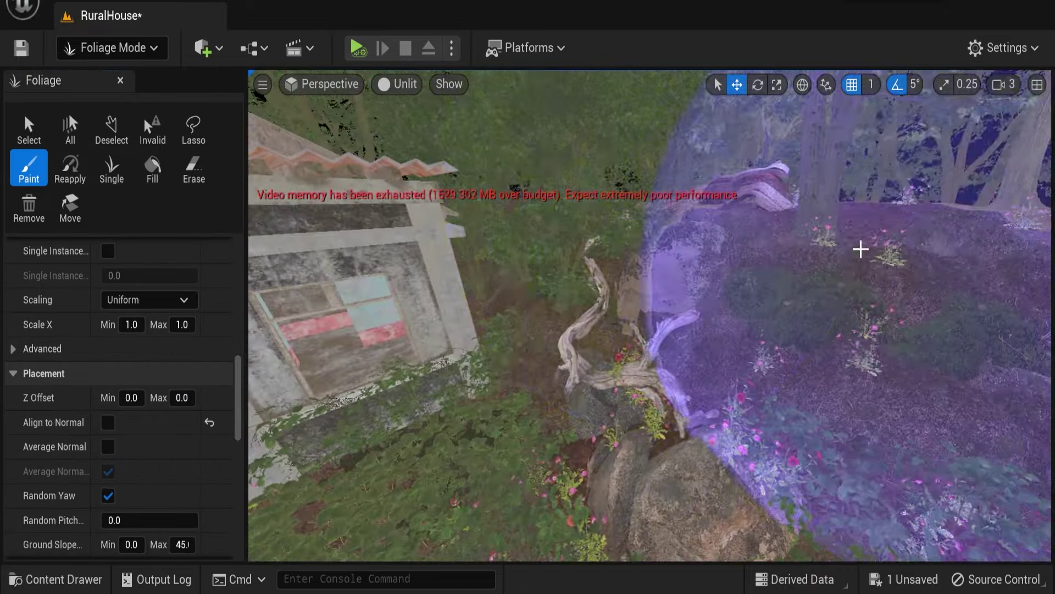
{"action": "right_click_drag", "start_coordinate": [862, 245], "coordinate": [862, 245]}
{"action": "scroll", "coordinate": [18, 307], "scroll_direction": "up", "scroll_amount": 5}
{"action": "scroll", "coordinate": [82, 385], "scroll_direction": "down", "scroll_amount": 3}
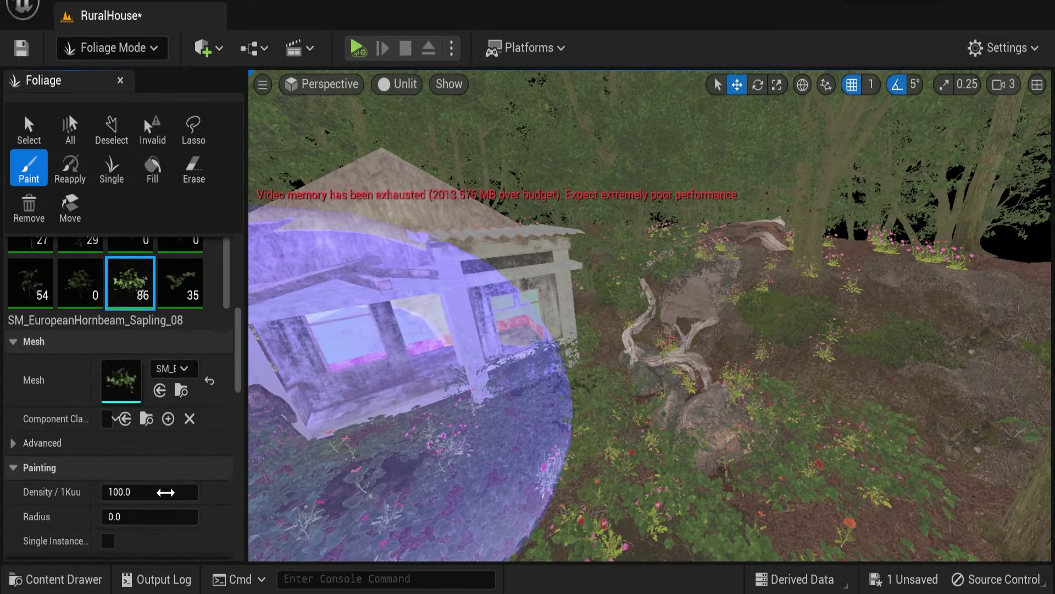
{"action": "right_click_drag", "start_coordinate": [848, 282], "coordinate": [769, 285]}
- Paint hornbeam saplings by the tree, then erase strays near the house window
{"action": "right_click_drag", "start_coordinate": [607, 335], "coordinate": [606, 336]}
{"action": "left_click", "coordinate": [607, 335]}
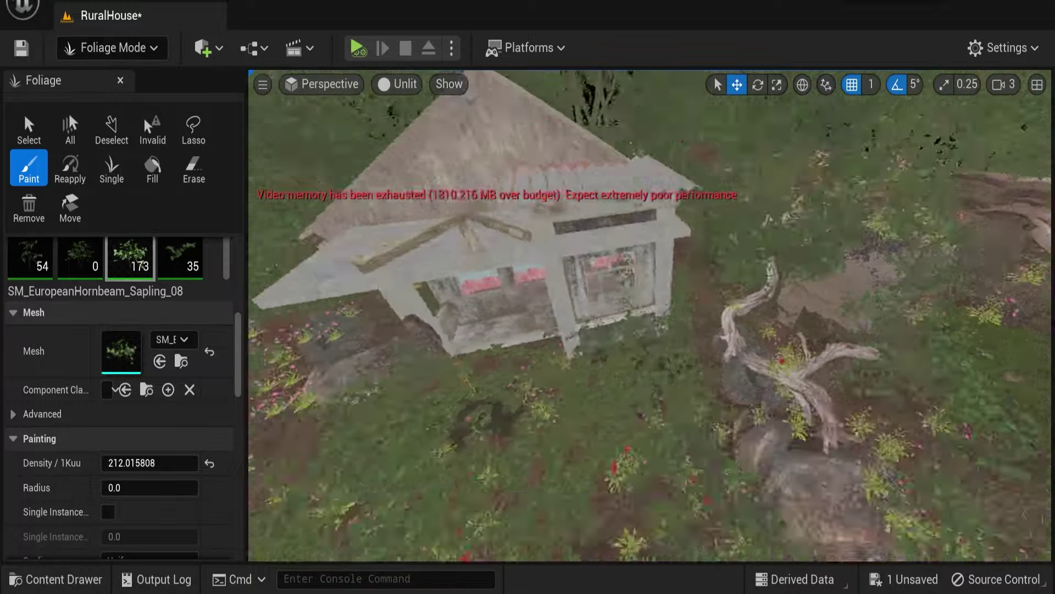
{"action": "right_click_drag", "start_coordinate": [703, 399], "coordinate": [608, 306]}
{"action": "left_click", "coordinate": [769, 292], "text": "shift"}
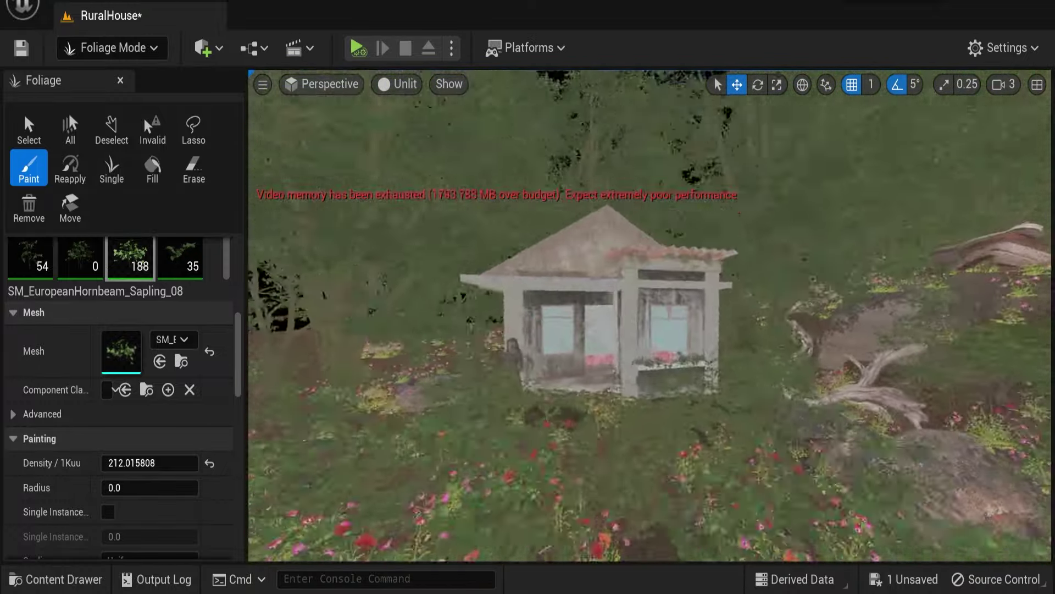
{"action": "scroll", "coordinate": [113, 464], "scroll_direction": "up", "scroll_amount": 5}
{"action": "scroll", "coordinate": [167, 338], "scroll_direction": "up", "scroll_amount": 3}
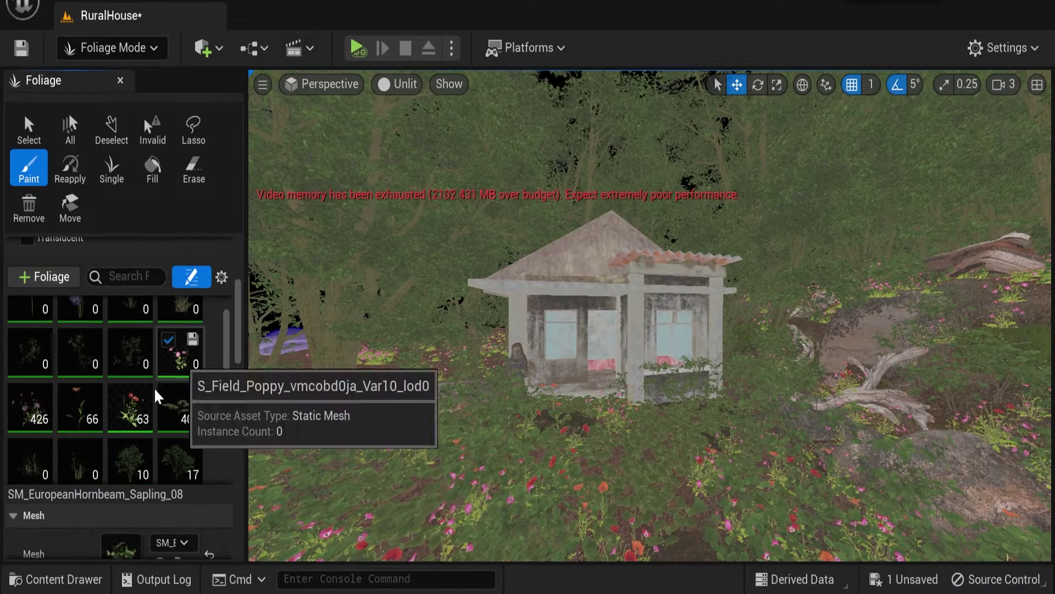
- Select the Var10 field poppy, then the Kikuyu grass, as foliage to paint
{"action": "left_click", "coordinate": [179, 355]}
{"action": "scroll", "coordinate": [148, 495], "scroll_direction": "down", "scroll_amount": 3}
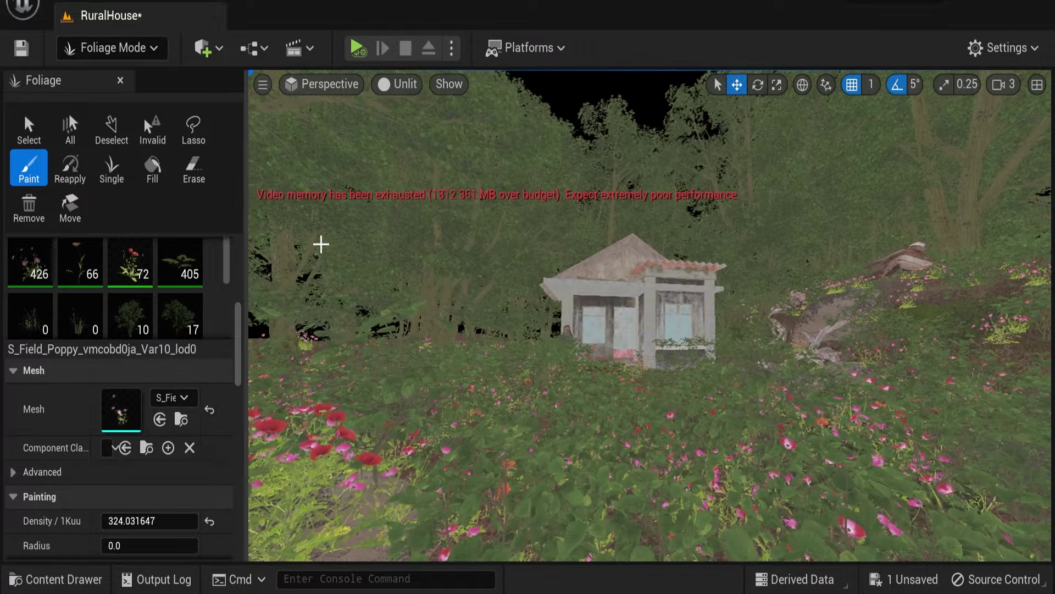
{"action": "scroll", "coordinate": [176, 308], "scroll_direction": "down", "scroll_amount": 2}
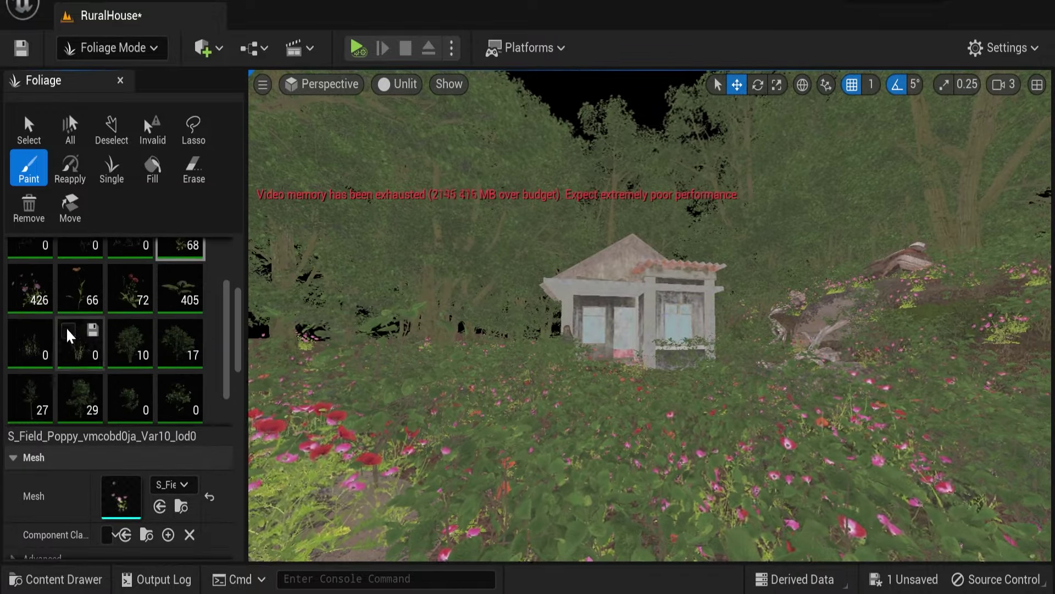
{"action": "left_click", "coordinate": [66, 327]}
{"action": "scroll", "coordinate": [50, 494], "scroll_direction": "down", "scroll_amount": 1}
- Raise the Kikuyu grass painting density to about 1780 and paint it across the ground
{"action": "left_click", "coordinate": [149, 492]}
{"action": "scroll", "coordinate": [62, 472], "scroll_direction": "down", "scroll_amount": 3}
{"action": "scroll", "coordinate": [62, 471], "scroll_direction": "down", "scroll_amount": 3}
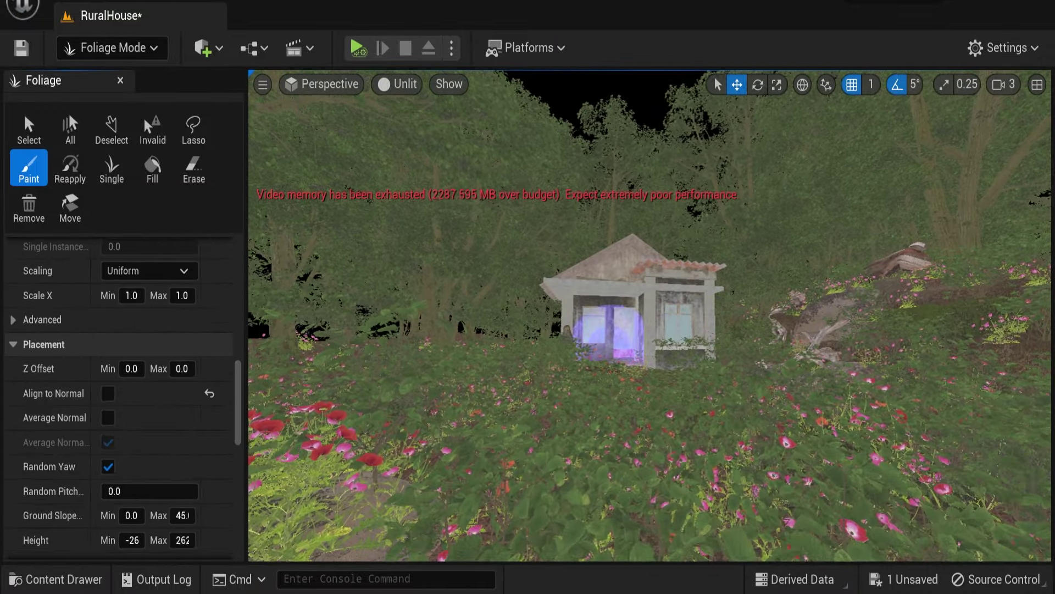
{"action": "left_click", "coordinate": [398, 372]}
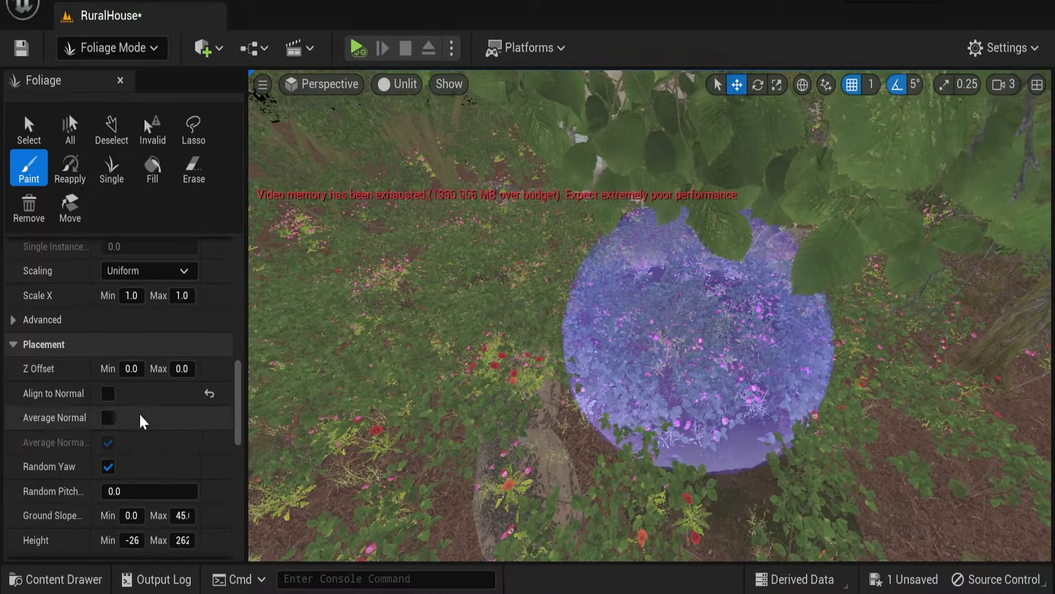
{"action": "scroll", "coordinate": [143, 422], "scroll_direction": "up", "scroll_amount": 4}
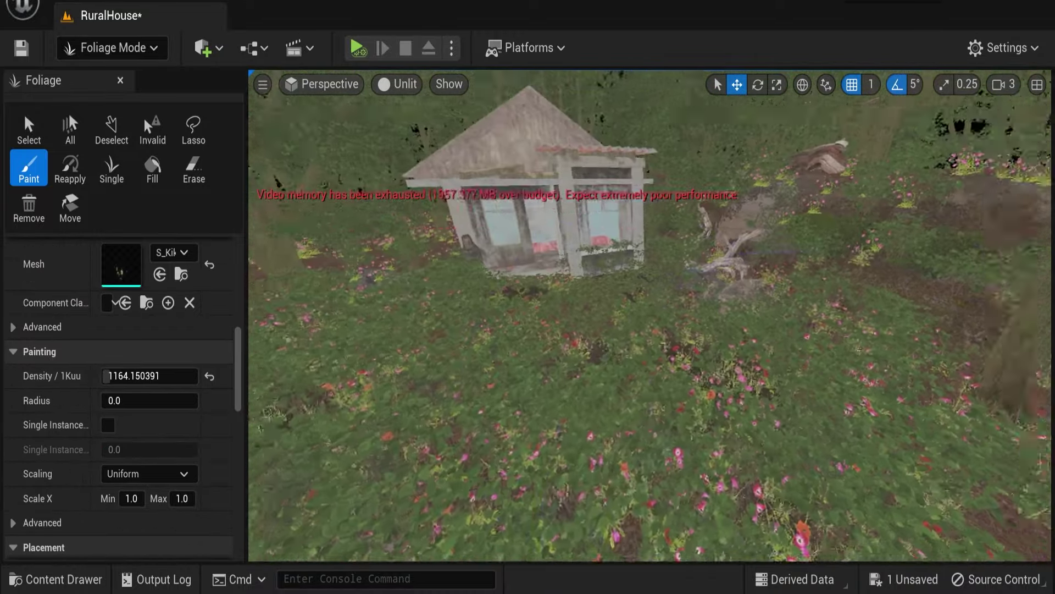
{"action": "scroll", "coordinate": [70, 354], "scroll_direction": "up", "scroll_amount": 5}
{"action": "scroll", "coordinate": [78, 458], "scroll_direction": "down", "scroll_amount": 1}
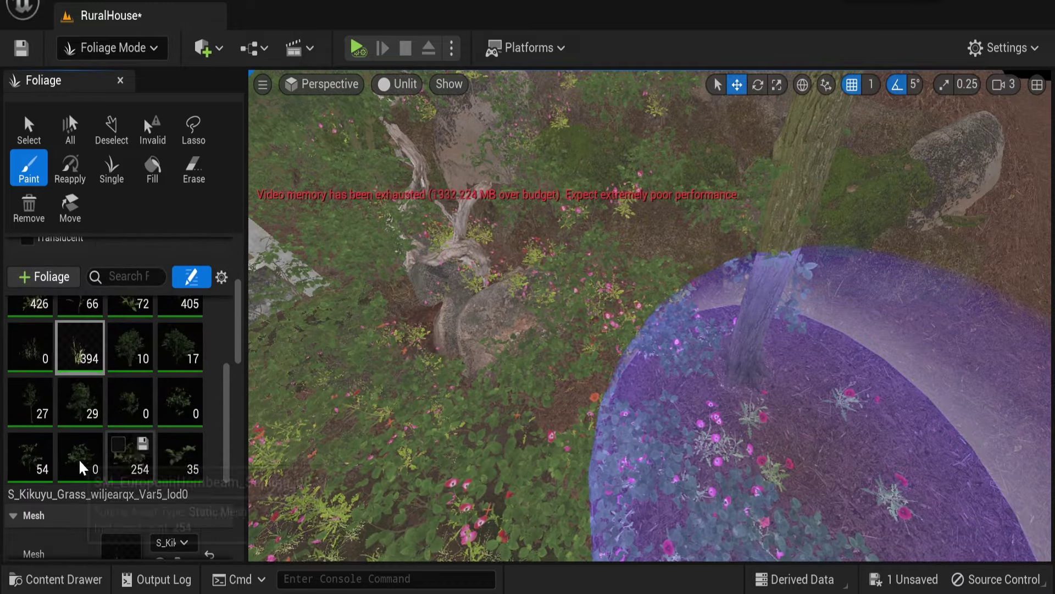
{"action": "scroll", "coordinate": [120, 405], "scroll_direction": "up", "scroll_amount": 3}
{"action": "scroll", "coordinate": [81, 507], "scroll_direction": "down", "scroll_amount": 4}
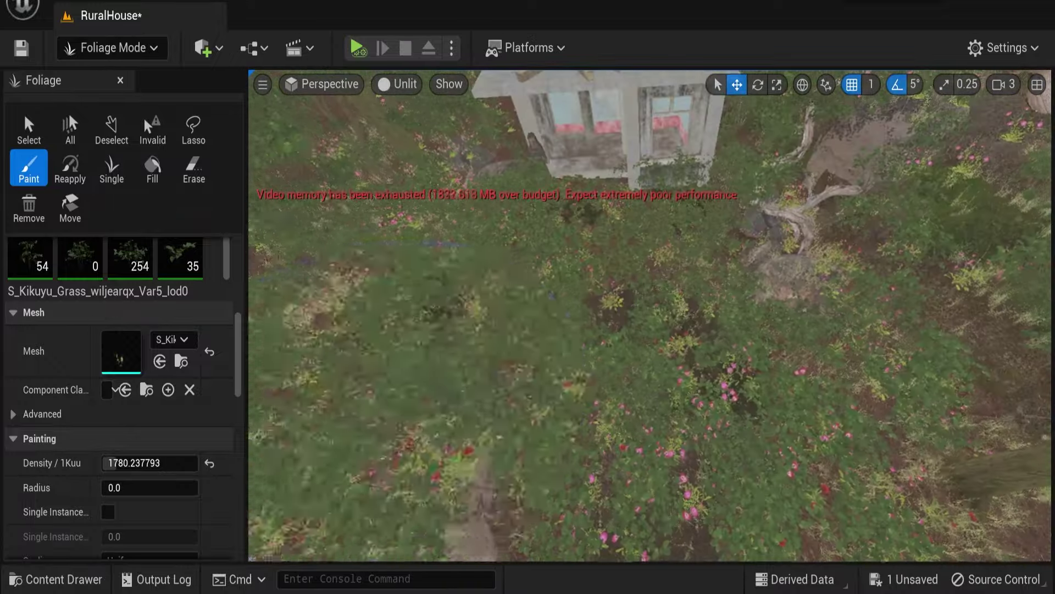
{"action": "scroll", "coordinate": [187, 418], "scroll_direction": "up", "scroll_amount": 6}
{"action": "scroll", "coordinate": [126, 308], "scroll_direction": "up", "scroll_amount": 2}
{"action": "scroll", "coordinate": [125, 364], "scroll_direction": "up", "scroll_amount": 2}
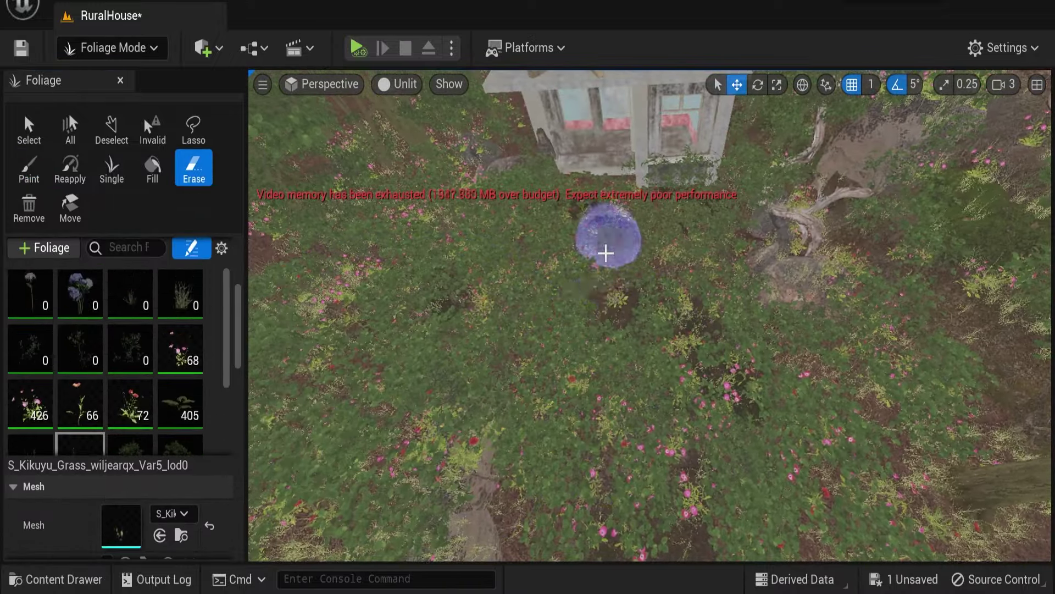
- Erase some meadow flowers near the house, select the Var7 field poppy, and undo once
{"action": "left_click_drag", "start_coordinate": [605, 253], "coordinate": [606, 258], "text": "shift"}
{"action": "right_click_drag", "start_coordinate": [606, 258], "coordinate": [583, 286]}
{"action": "scroll", "coordinate": [118, 401], "scroll_direction": "down", "scroll_amount": 1}
{"action": "left_click", "coordinate": [122, 362]}
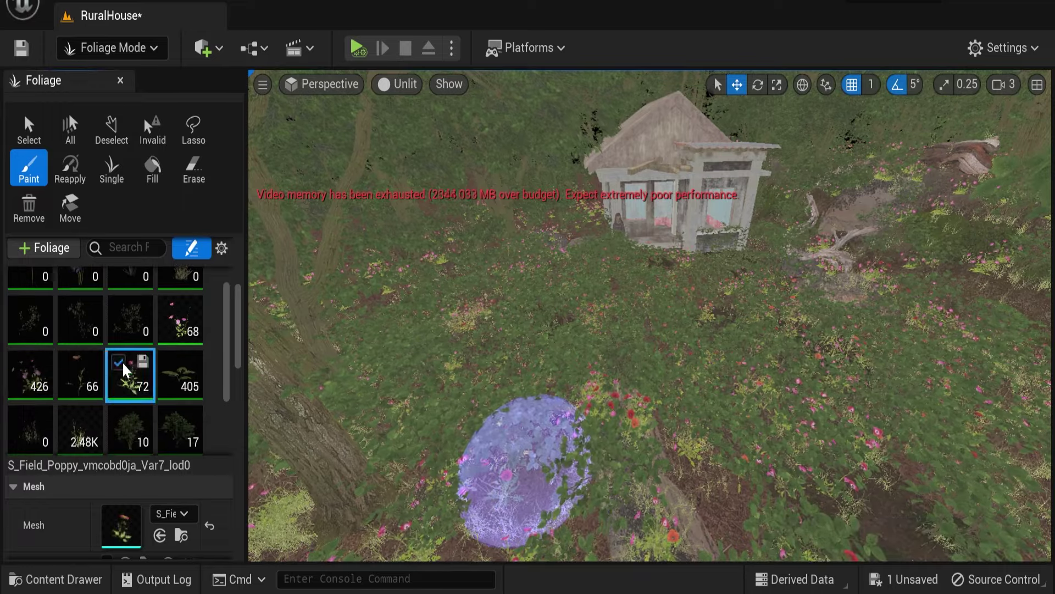
{"action": "scroll", "coordinate": [122, 361], "scroll_direction": "down", "scroll_amount": 1}
{"action": "key", "text": "ctrl+z"}
- Erase grass and poppies along the ground, paint thick Kikuyu grass, and save RuralHouse
{"action": "scroll", "coordinate": [166, 397], "scroll_direction": "down", "scroll_amount": 2}
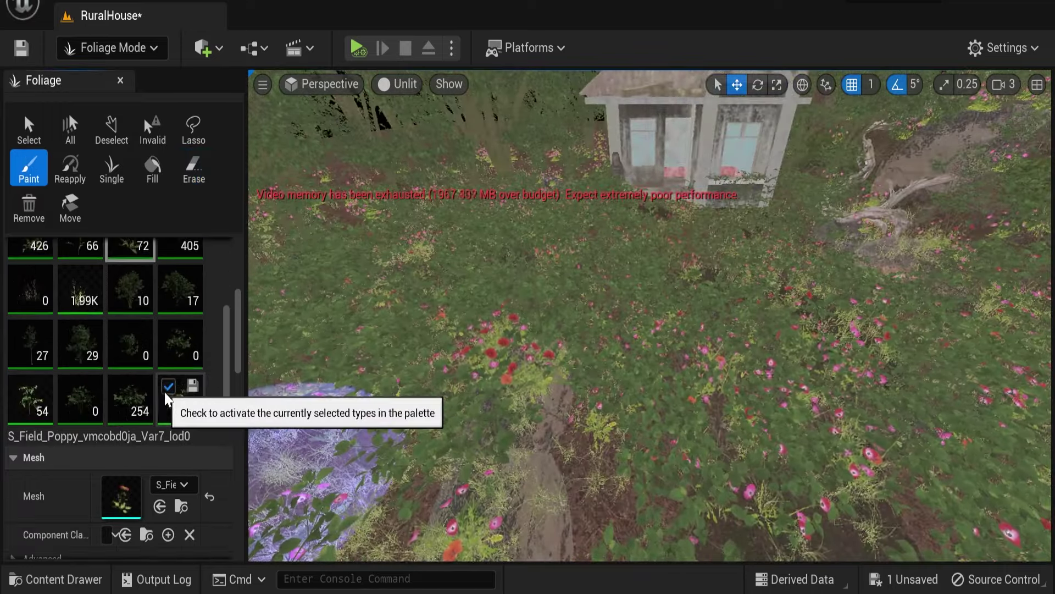
{"action": "left_click_drag", "start_coordinate": [818, 317], "coordinate": [487, 318]}
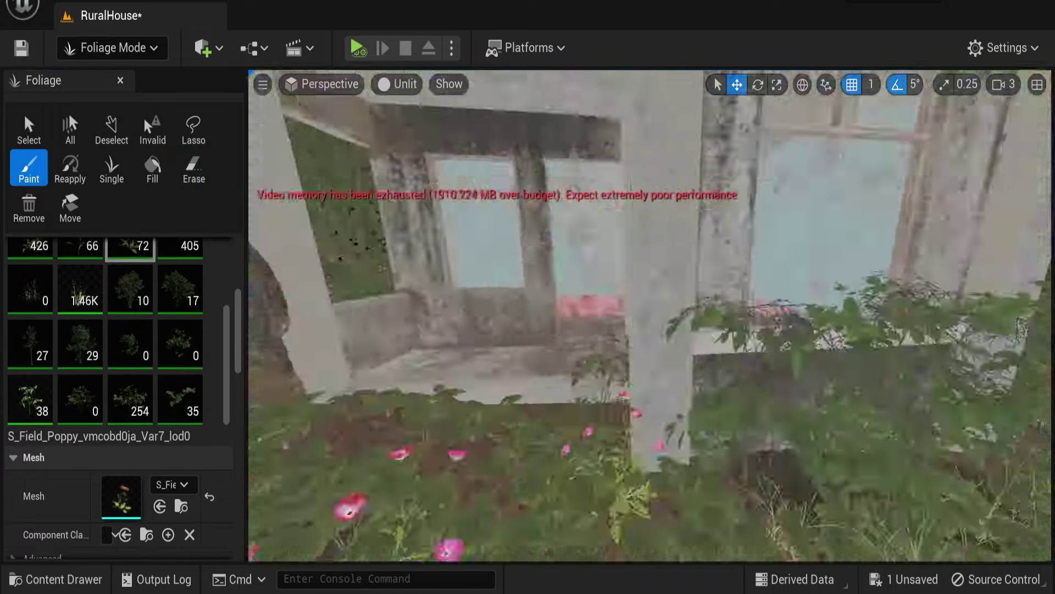
{"action": "scroll", "coordinate": [137, 395], "scroll_direction": "up", "scroll_amount": 2}
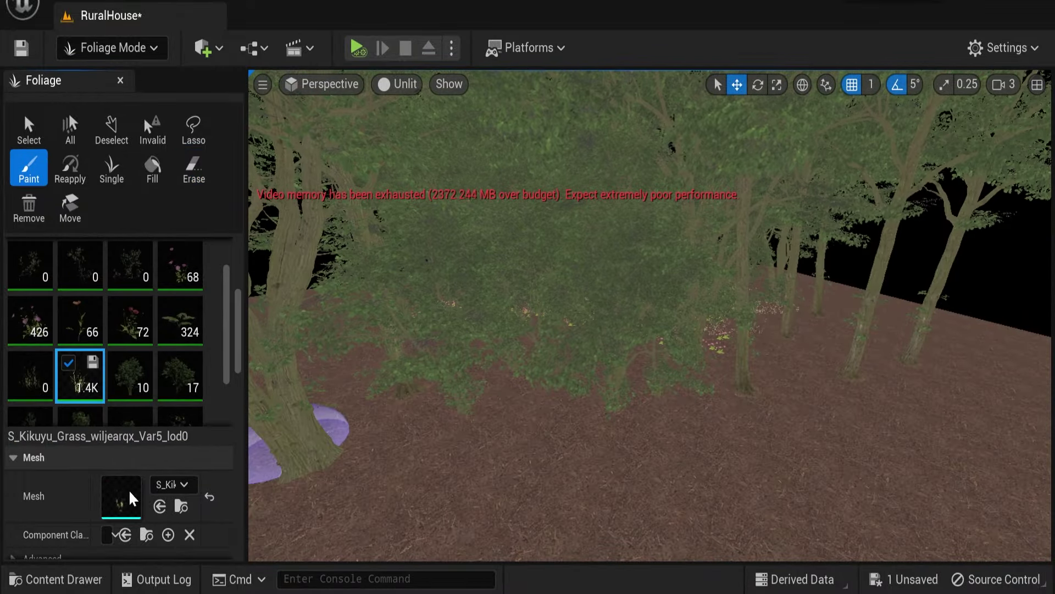
{"action": "left_click_drag", "start_coordinate": [632, 418], "coordinate": [652, 414]}
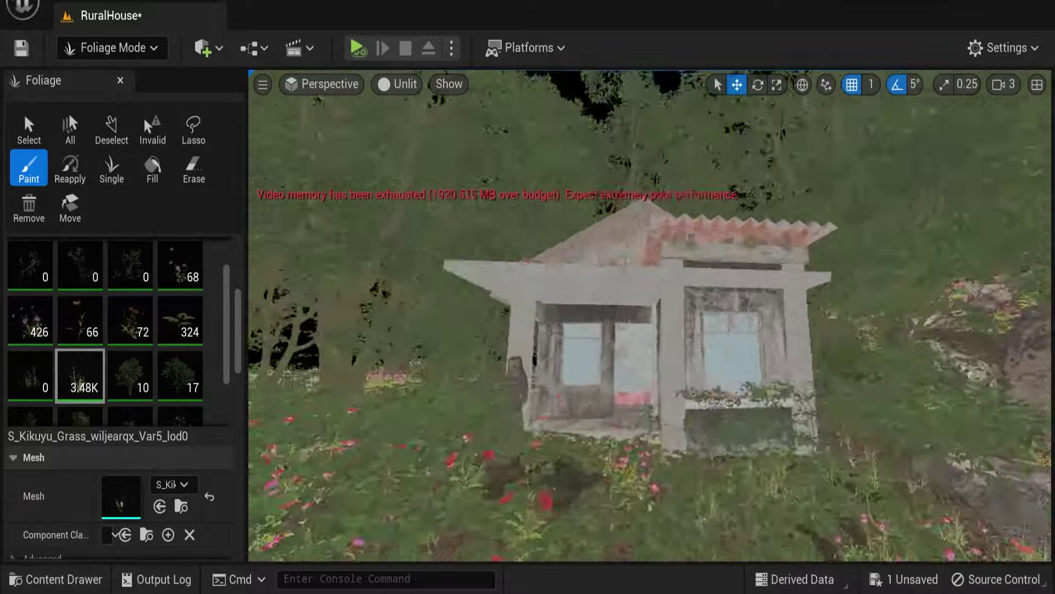
{"action": "key", "text": "ctrl+s"}
{"action": "scroll", "coordinate": [67, 281], "scroll_direction": "up", "scroll_amount": 1}
- Place Downy Willow Var17 instances singly on the roof logs, undoing the last one
{"action": "left_click", "coordinate": [79, 294]}
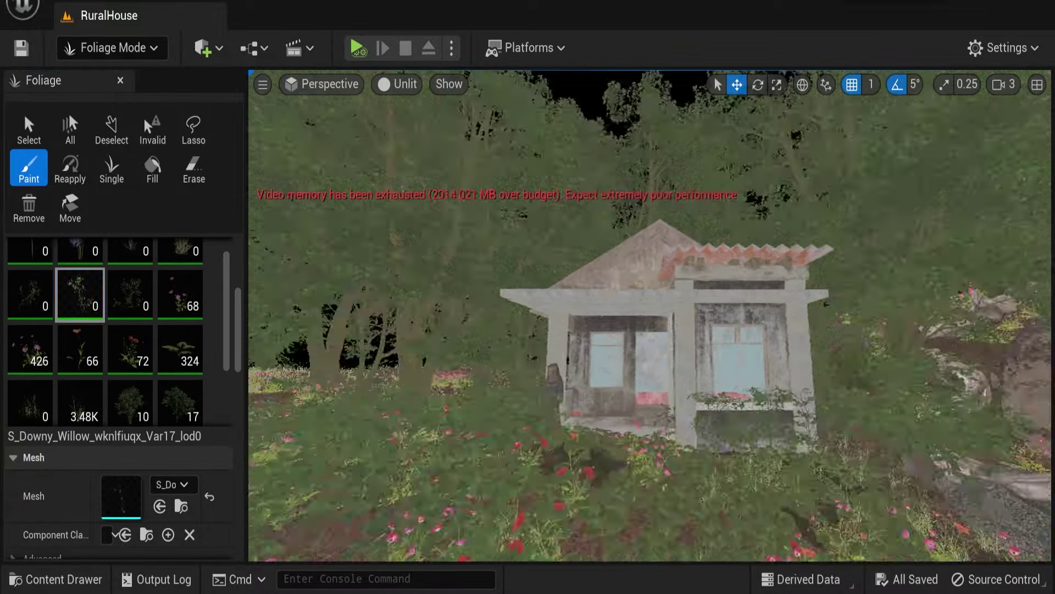
{"action": "left_click", "coordinate": [112, 167]}
{"action": "left_click", "coordinate": [654, 418]}
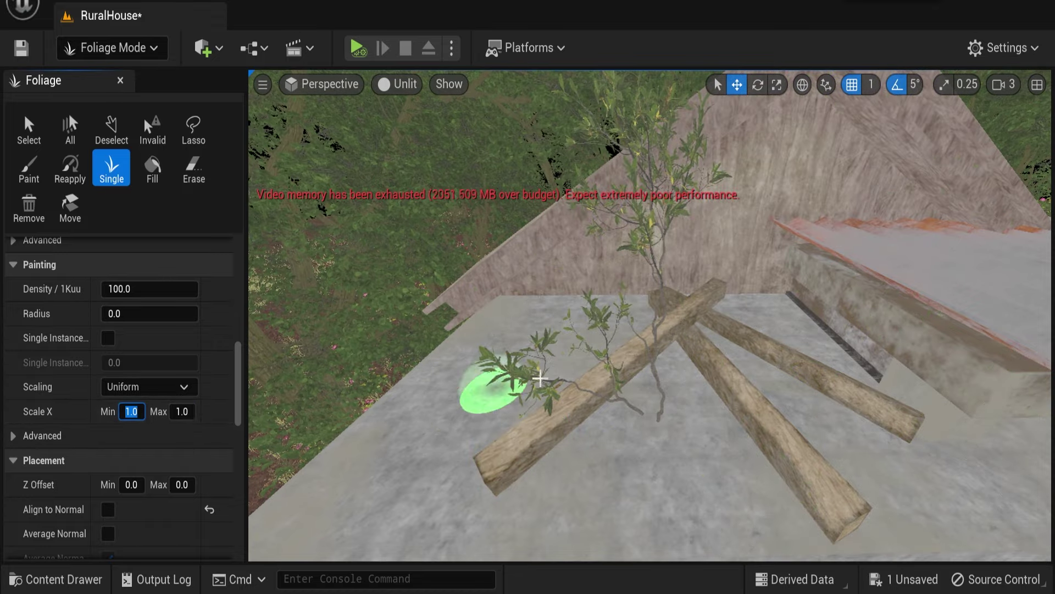
{"action": "type", "text": "0.5"}
{"action": "right_click_drag", "start_coordinate": [680, 469], "coordinate": [821, 440]}
{"action": "key", "text": "ctrl+z"}
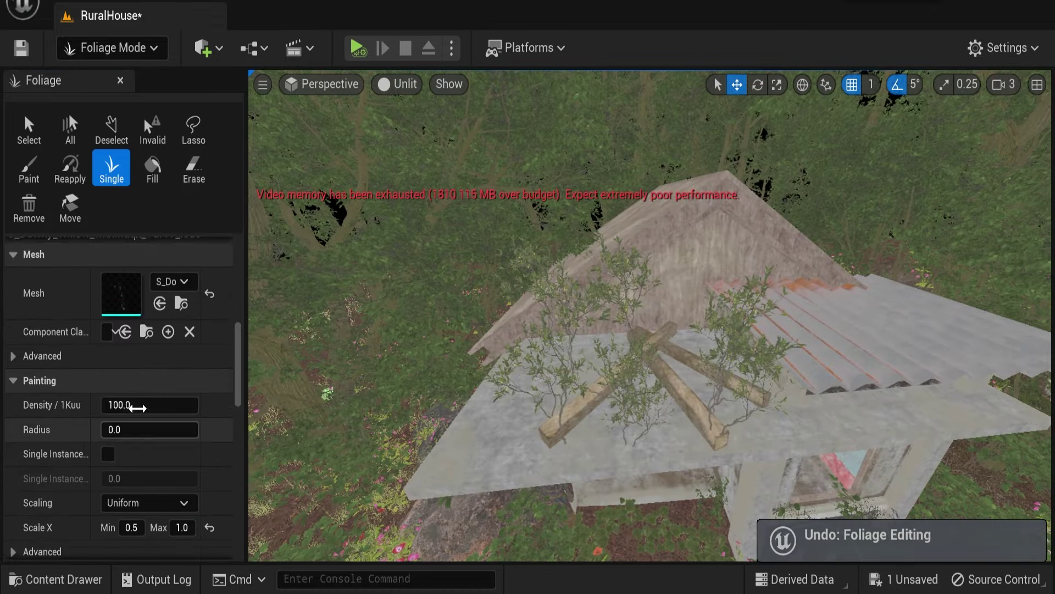
{"action": "scroll", "coordinate": [134, 403], "scroll_direction": "up", "scroll_amount": 3}
{"action": "right_click_drag", "start_coordinate": [720, 378], "coordinate": [707, 389]}
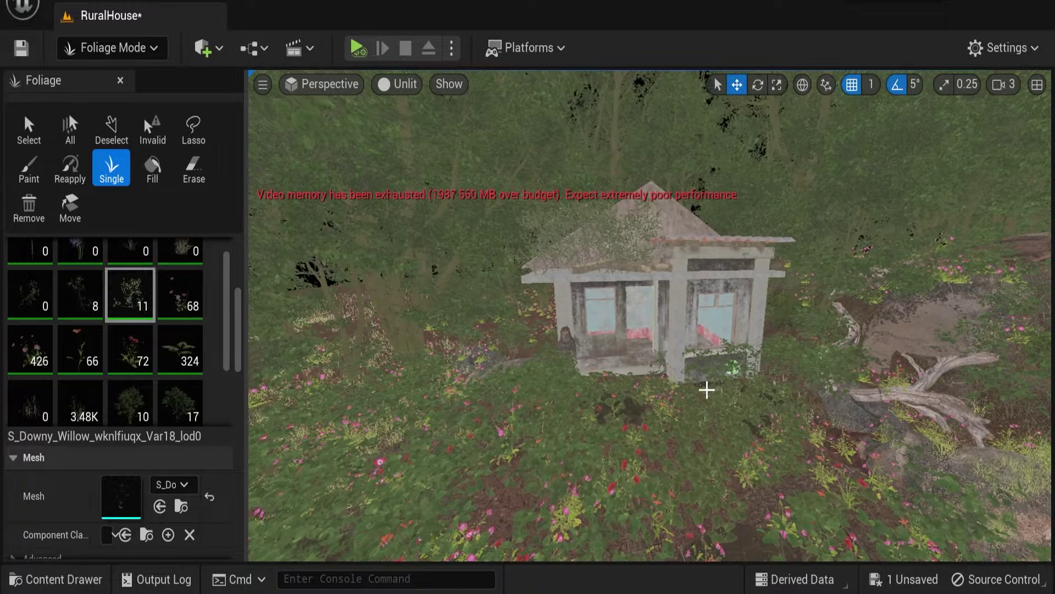
- Delete the zero-count foliage types from the palette and return to Selection Mode
{"action": "right_click_drag", "start_coordinate": [388, 509], "coordinate": [379, 511]}
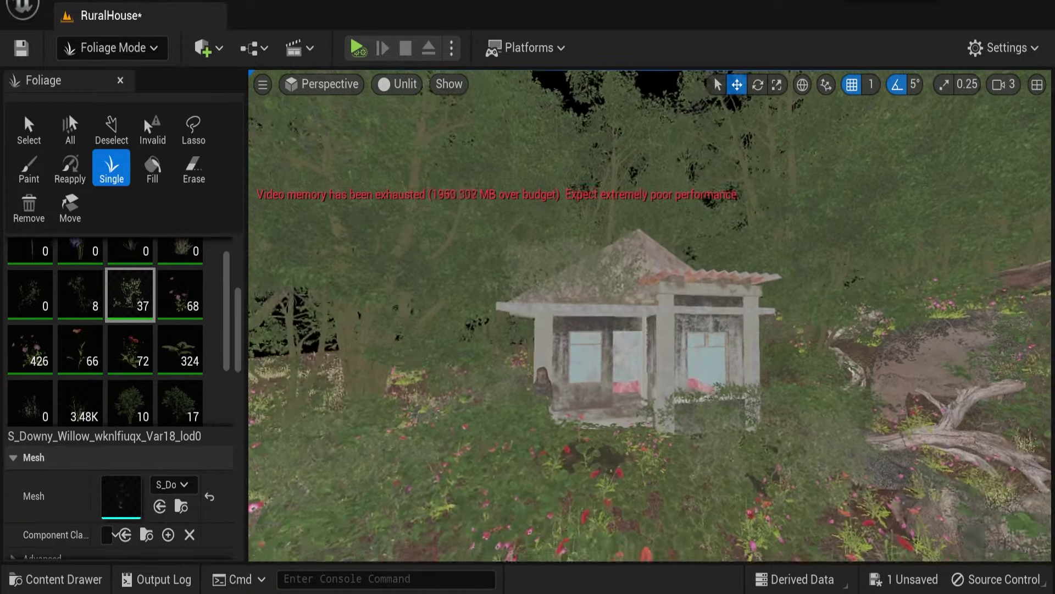
{"action": "scroll", "coordinate": [58, 379], "scroll_direction": "up", "scroll_amount": 4}
{"action": "scroll", "coordinate": [94, 401], "scroll_direction": "down", "scroll_amount": 2}
{"action": "scroll", "coordinate": [133, 398], "scroll_direction": "down", "scroll_amount": 2}
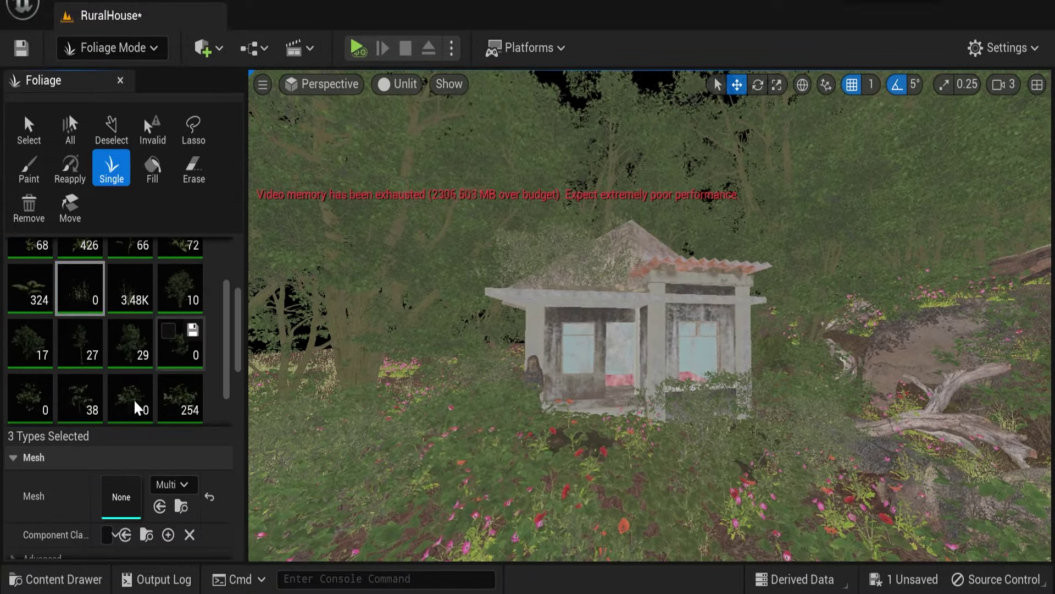
{"action": "key", "text": "Delete"}
{"action": "right_click_drag", "start_coordinate": [632, 412], "coordinate": [632, 410]}
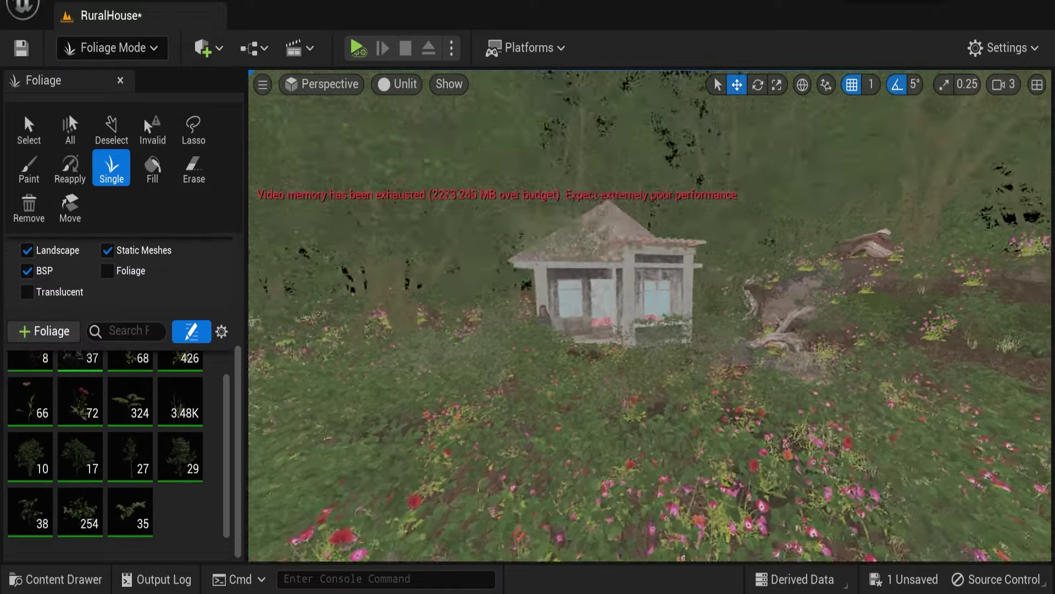
{"action": "left_click", "coordinate": [110, 48]}
{"action": "left_click", "coordinate": [139, 77]}
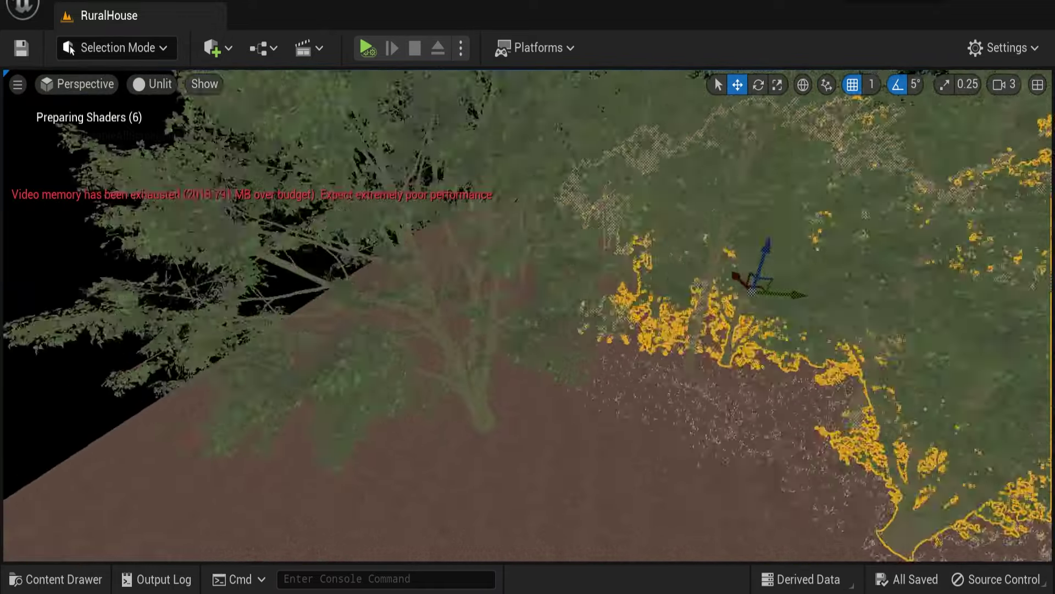
- Switch into Foliage Mode briefly, then back to Selection Mode
{"action": "left_click", "coordinate": [110, 47]}
{"action": "left_click", "coordinate": [116, 113]}
{"action": "scroll", "coordinate": [114, 410], "scroll_direction": "down", "scroll_amount": 3}
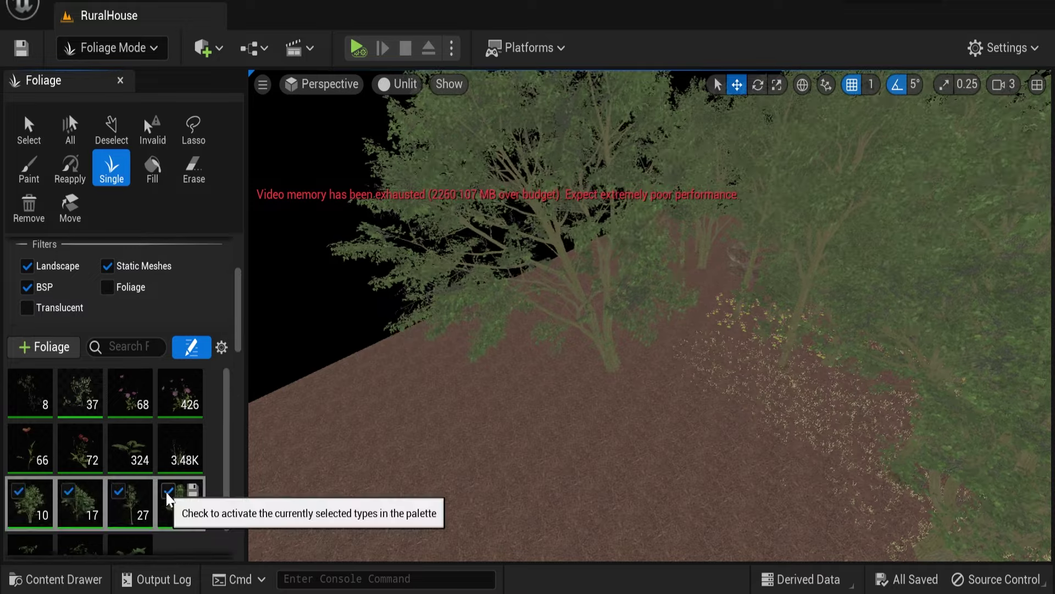
{"action": "left_click", "coordinate": [110, 48]}
{"action": "left_click", "coordinate": [116, 77]}
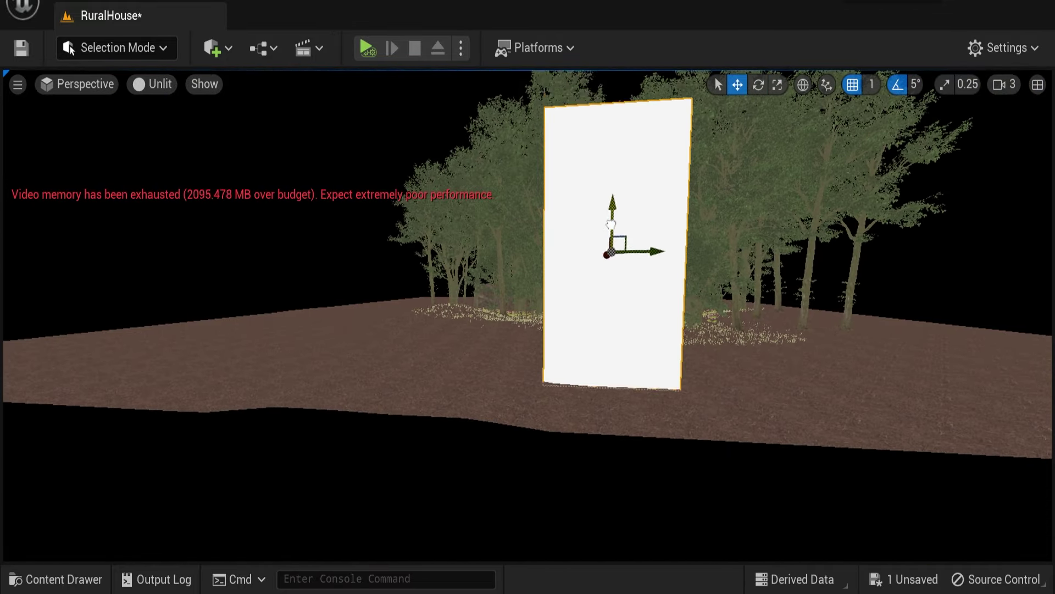
- Frame the selected white plane, fly through the trees to the house, and save the level
{"action": "key", "text": "e"}
{"action": "key", "text": "w"}
{"action": "key", "text": "f"}
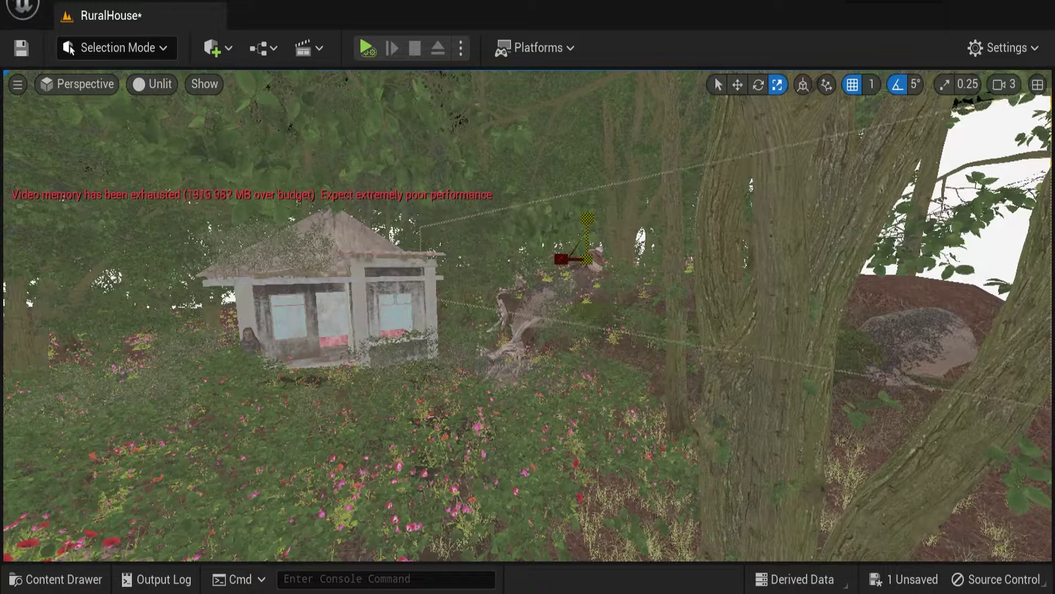
{"action": "left_click_drag", "start_coordinate": [390, 357], "coordinate": [363, 329]}
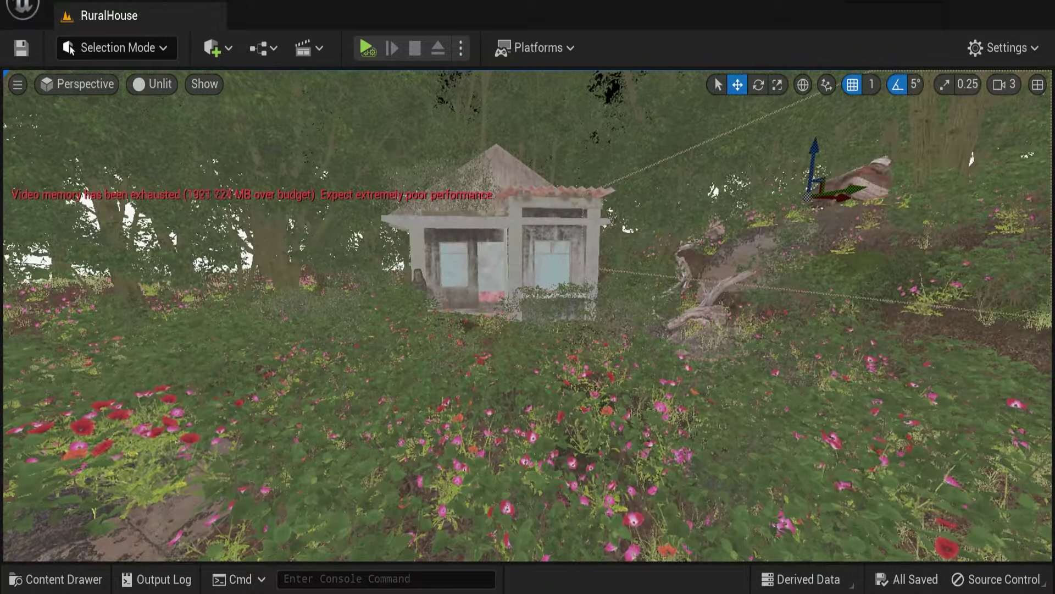
{"action": "key", "text": "f"}
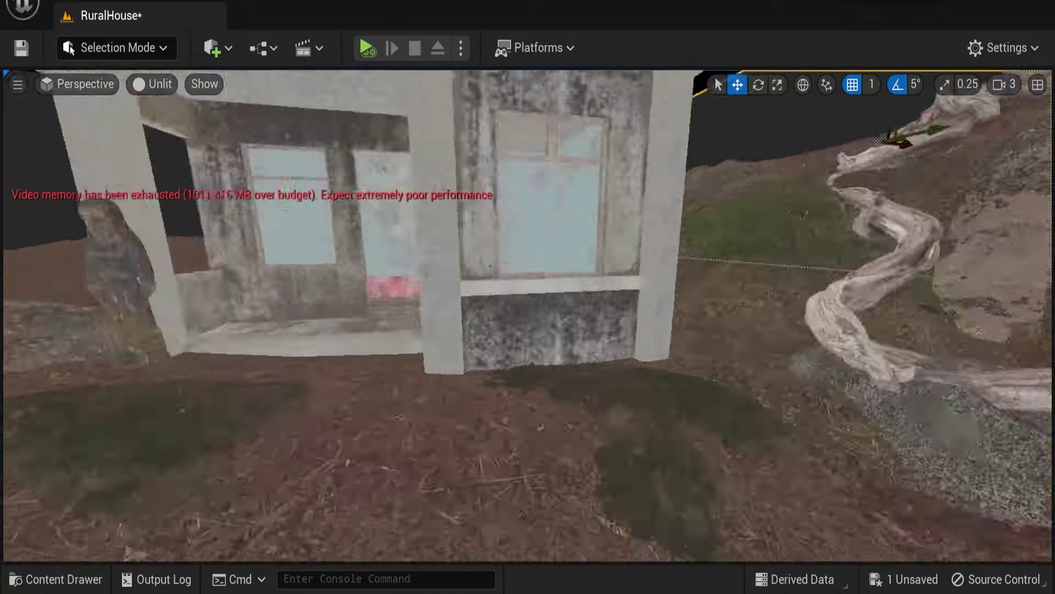
{"action": "key", "text": "ctrl+s"}
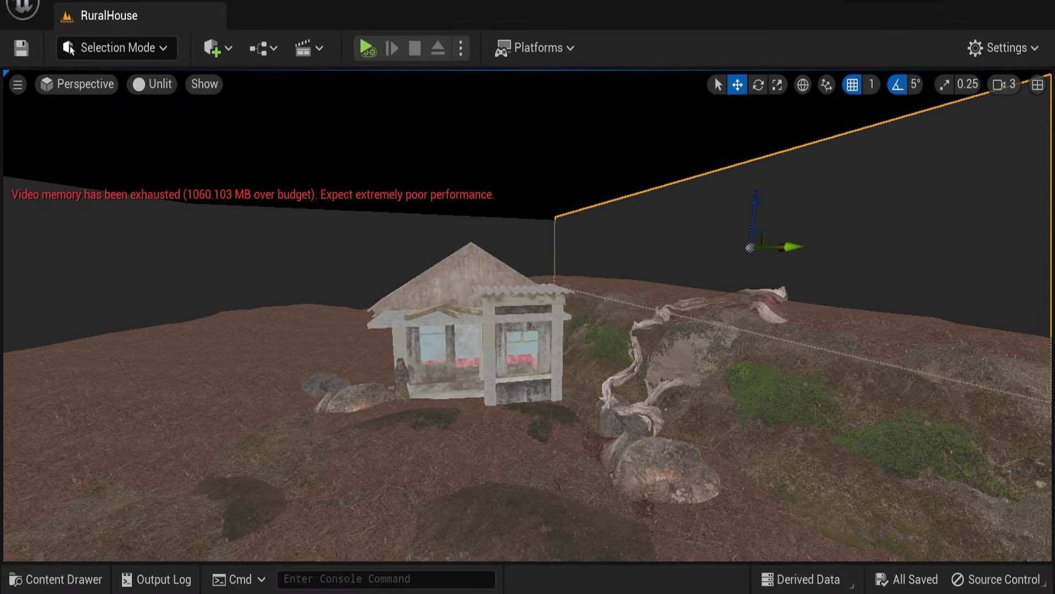
- Bring the selected light to the house front and undo a trial sun light rotation
{"action": "key", "text": "ctrl+z"}
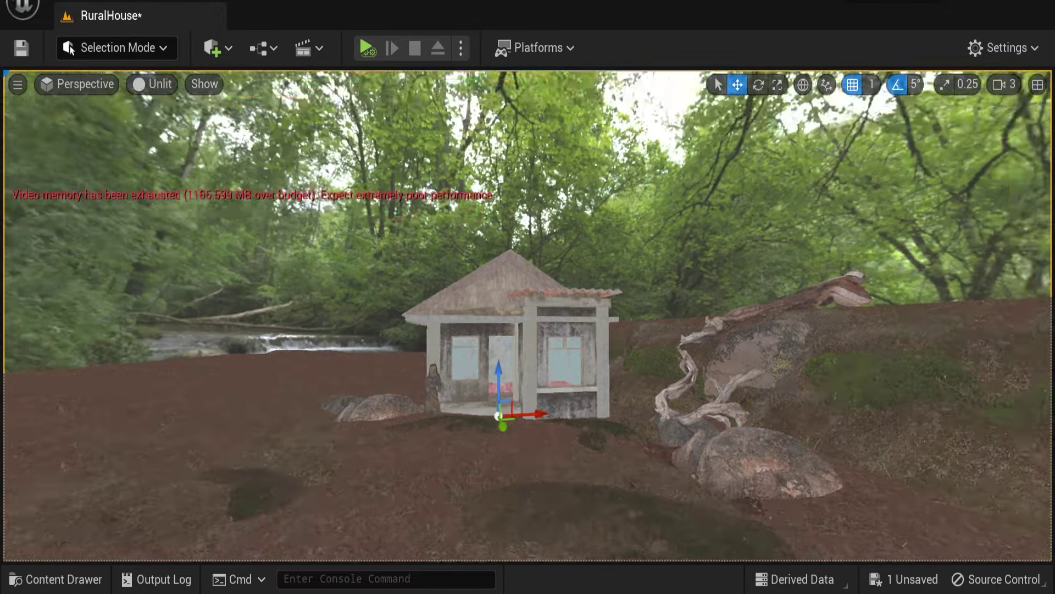
{"action": "scroll", "coordinate": [572, 431], "scroll_direction": "up", "scroll_amount": 3}
{"action": "key", "text": "alt+4"}
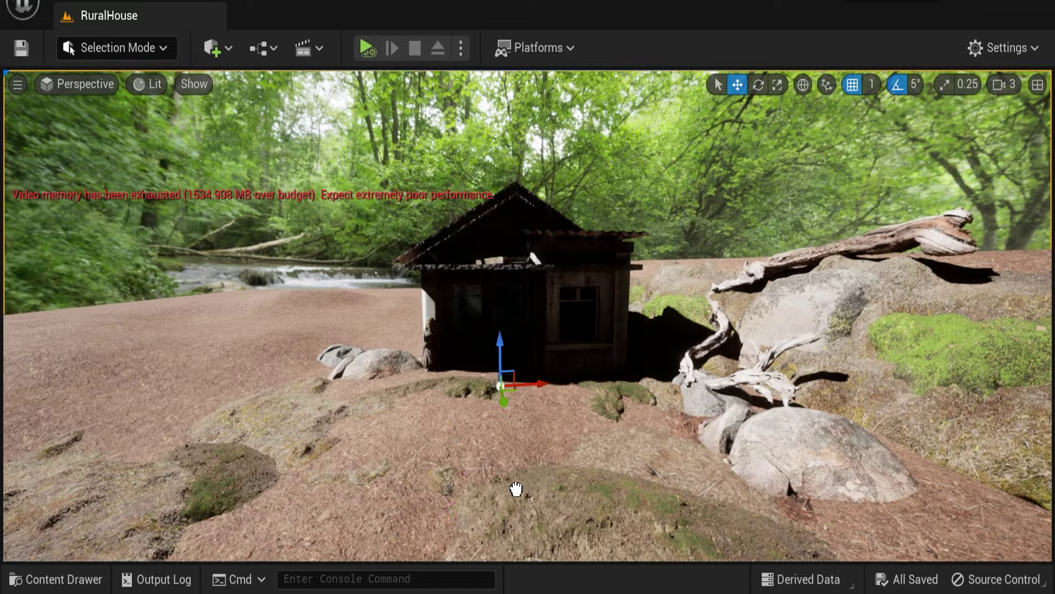
{"action": "key", "text": "e"}
{"action": "mouse_move", "coordinate": [434, 339]}
{"action": "left_mouse_down"}
{"action": "mouse_move", "coordinate": [473, 351]}
{"action": "mouse_move", "coordinate": [494, 429]}
{"action": "left_mouse_up"}
{"action": "key", "text": "ctrl+z"}
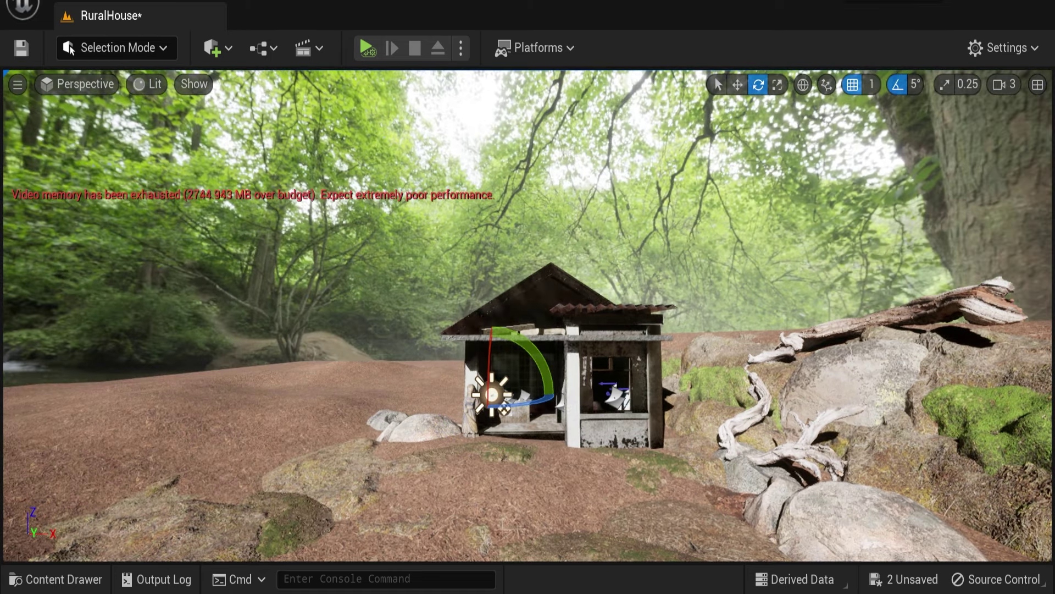
- Check the house in Unlit and Lit views, save the level, and enter Foliage Mode
{"action": "middle_click_drag", "start_coordinate": [539, 473], "coordinate": [540, 418]}
{"action": "key", "text": "alt+3"}
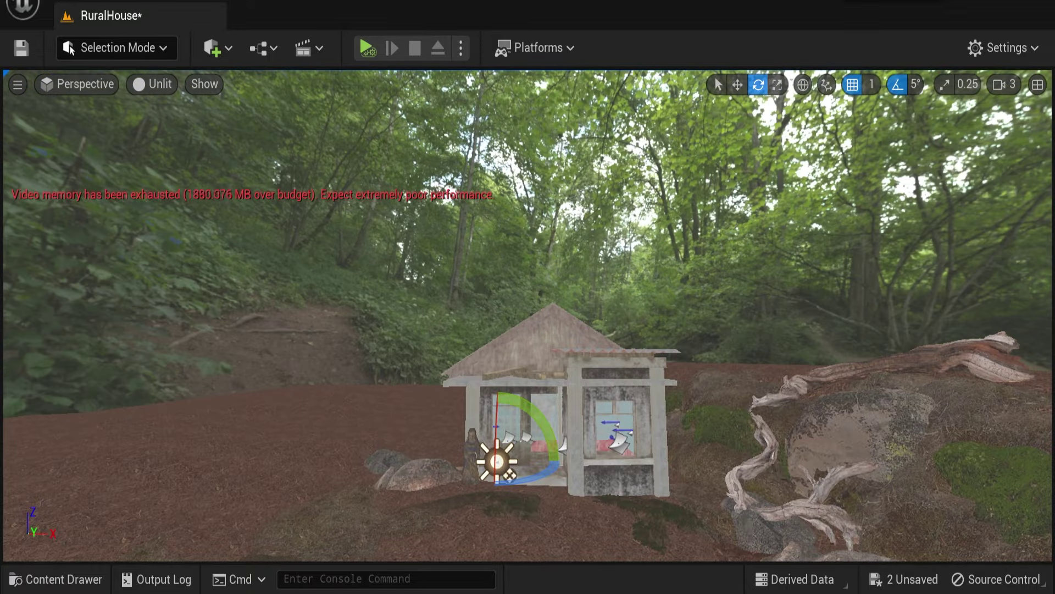
{"action": "key", "text": "ctrl+s"}
{"action": "key", "text": "alt+4"}
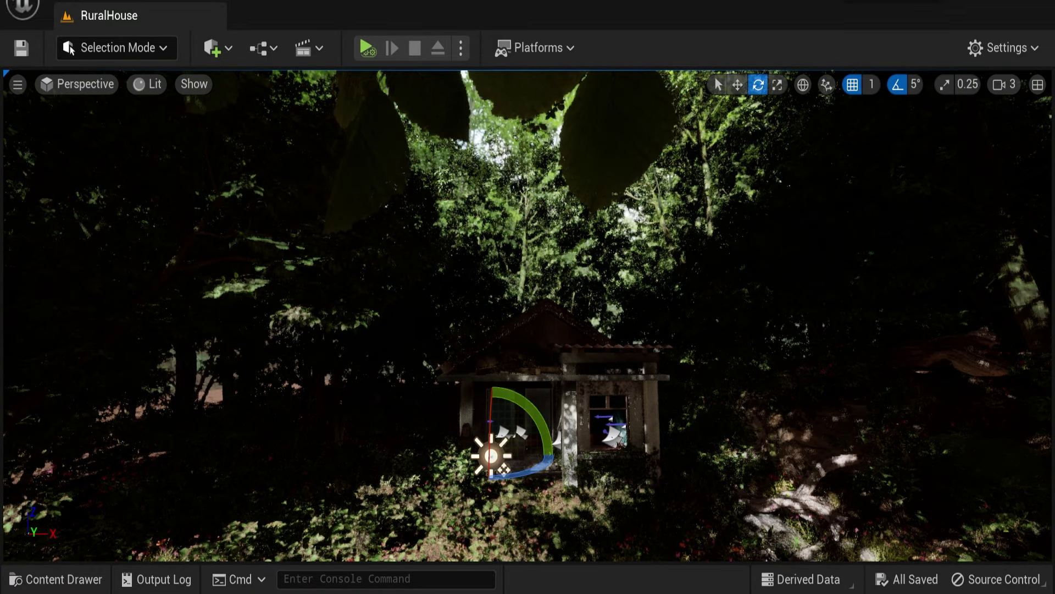
{"action": "key", "text": "alt+3"}
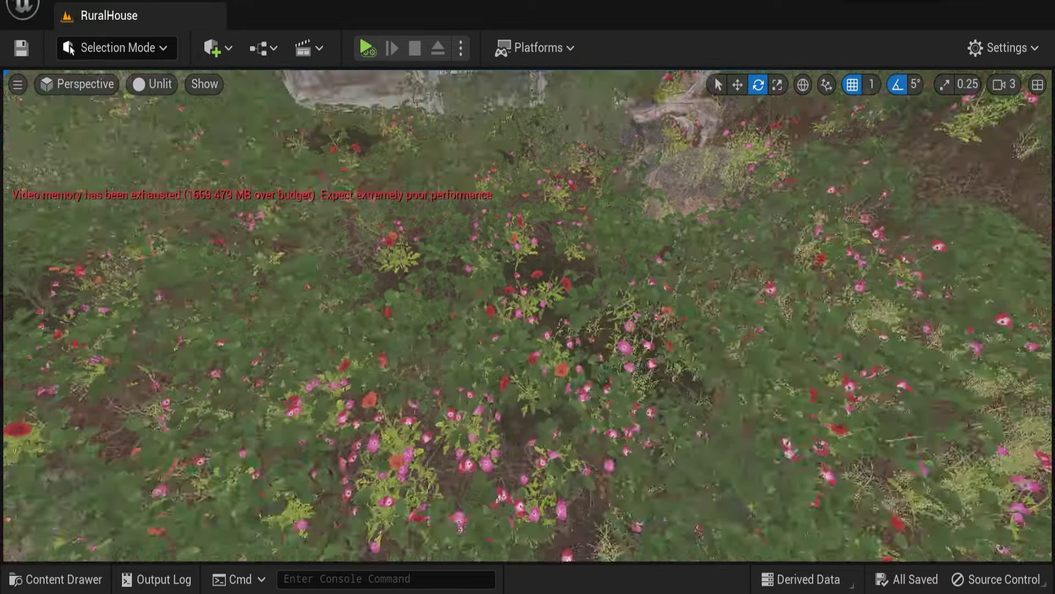
{"action": "key", "text": "shift+4"}
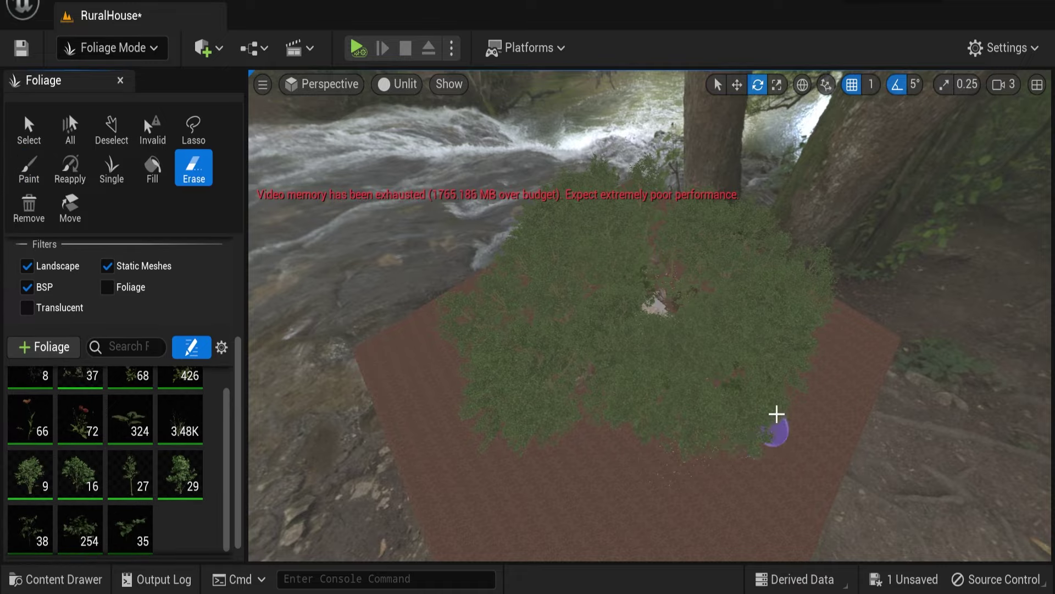
- Compare Lit and Unlit shading, save the level, and undo the last foliage edit
{"action": "key", "text": "w"}
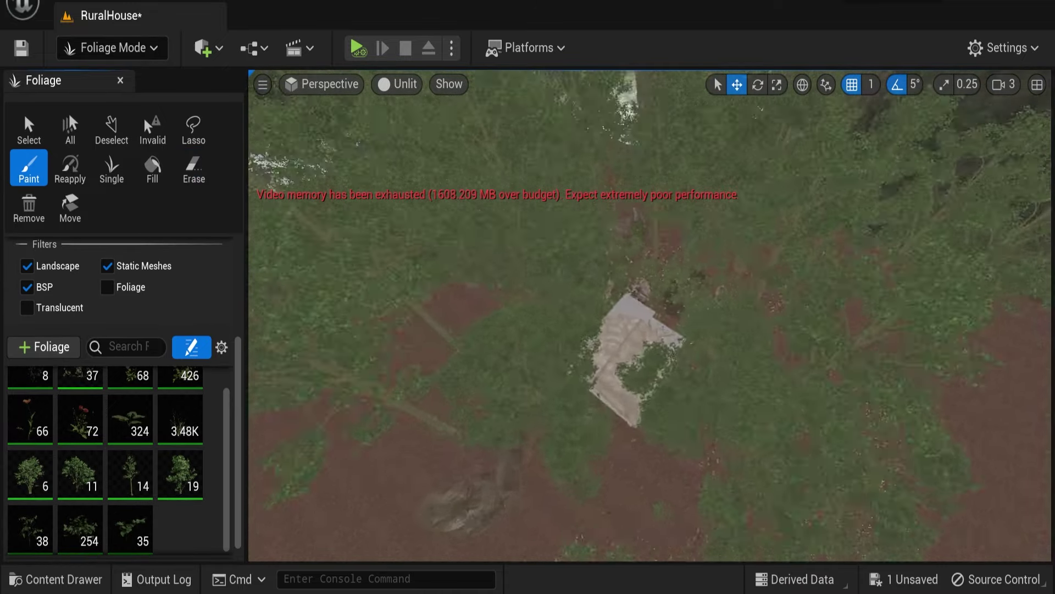
{"action": "key", "text": "alt+4"}
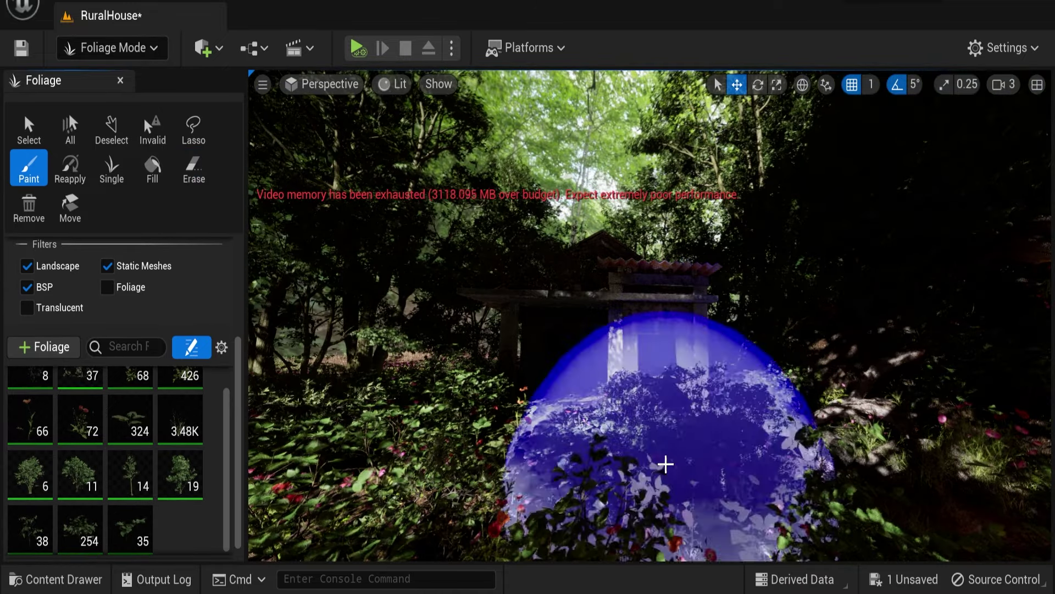
{"action": "key", "text": "ctrl+z"}
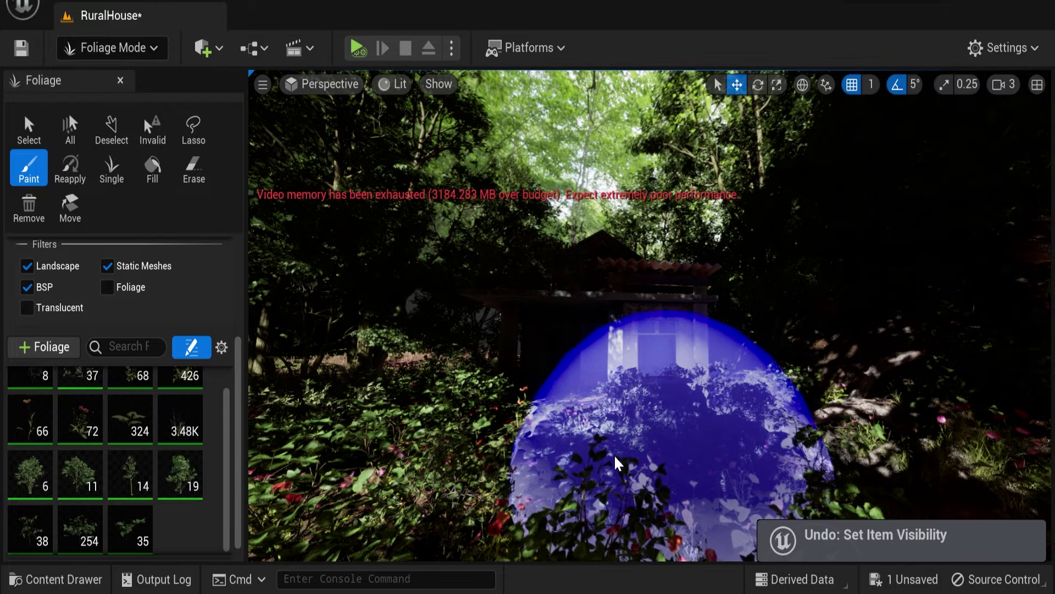
{"action": "key", "text": "alt+3"}
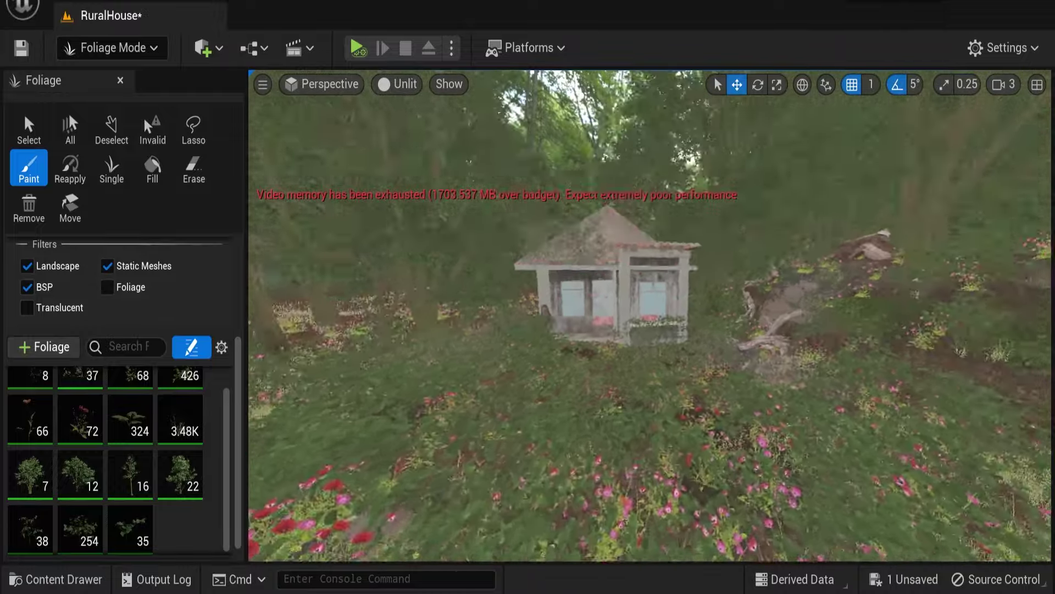
{"action": "key", "text": "ctrl+s"}
{"action": "key", "text": "ctrl+z"}
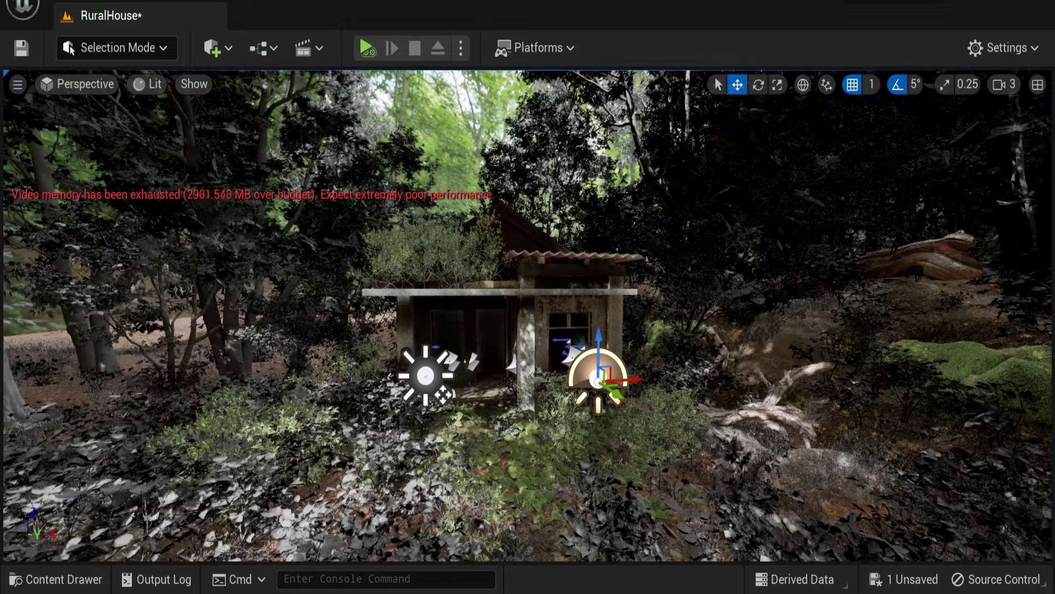
{"action": "key", "text": "alt+3"}
{"action": "scroll", "coordinate": [705, 439], "scroll_direction": "up", "scroll_amount": 3}
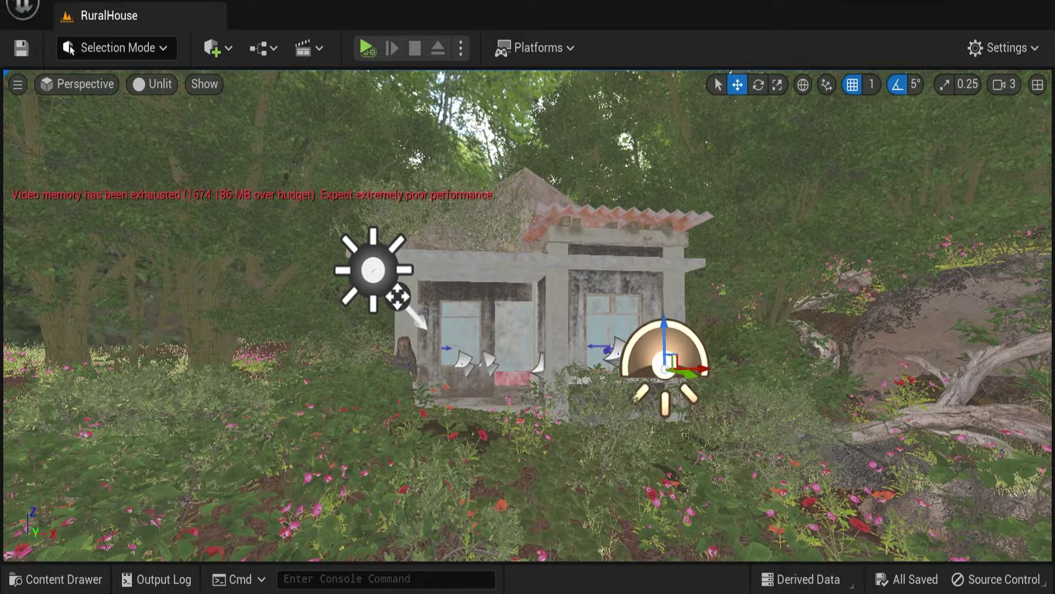
{"action": "key", "text": "alt+4"}
{"action": "key", "text": "alt+3"}
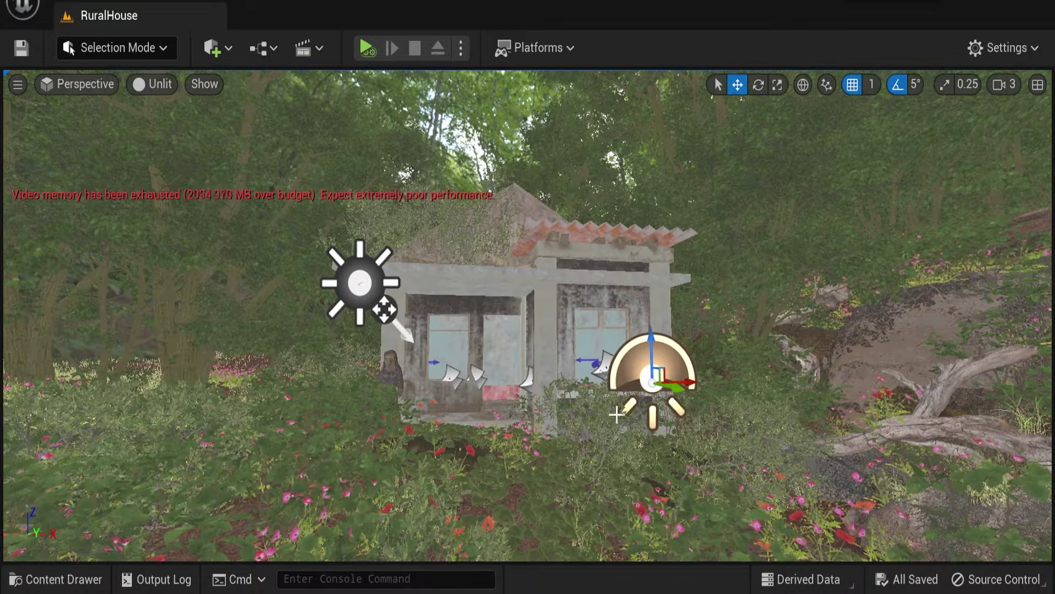
- Undo the last paint stroke and erase excess foliage from the ground in front of the house
{"action": "right_click_drag", "start_coordinate": [616, 414], "coordinate": [127, 116]}
{"action": "key", "text": "shift+3"}
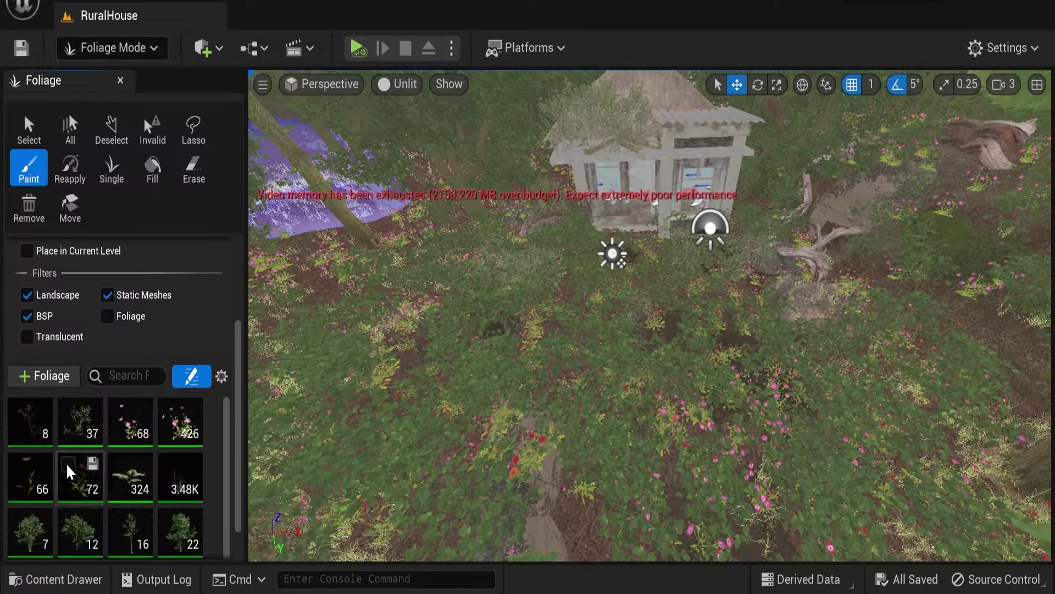
{"action": "scroll", "coordinate": [133, 469], "scroll_direction": "down", "scroll_amount": 2}
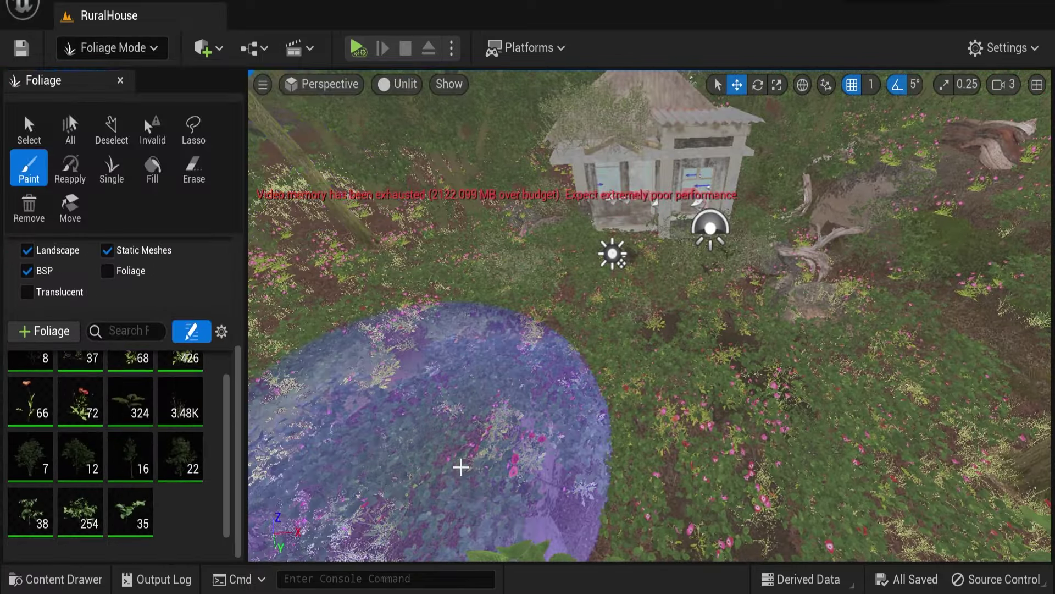
{"action": "key", "text": "ctrl+z"}
{"action": "left_click_drag", "start_coordinate": [511, 394], "coordinate": [333, 388], "text": "shift"}
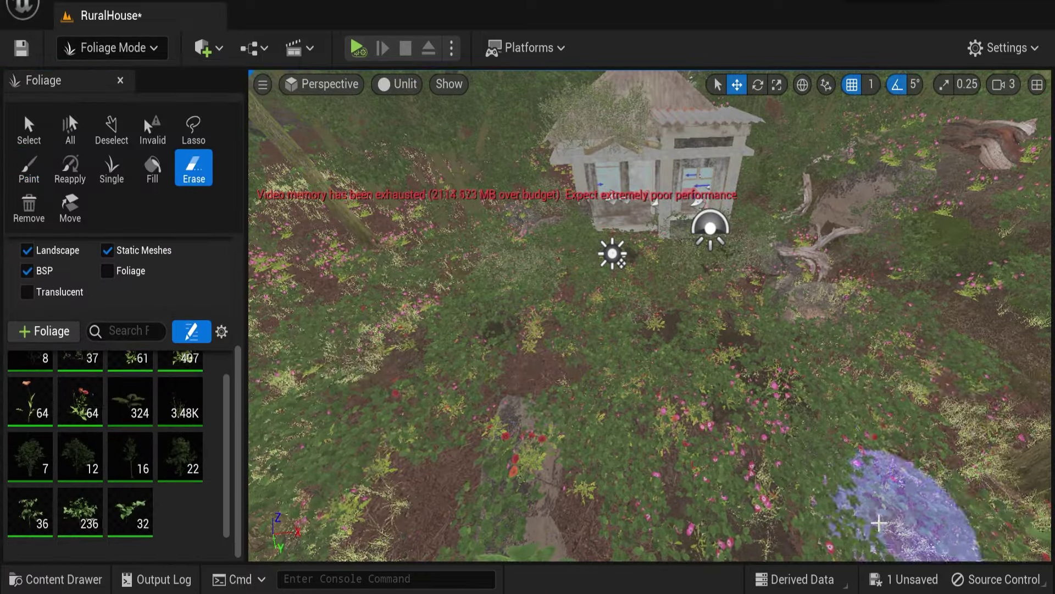
{"action": "left_click_drag", "start_coordinate": [878, 522], "coordinate": [707, 436], "text": "shift"}
{"action": "right_click_drag", "start_coordinate": [707, 436], "coordinate": [682, 495]}
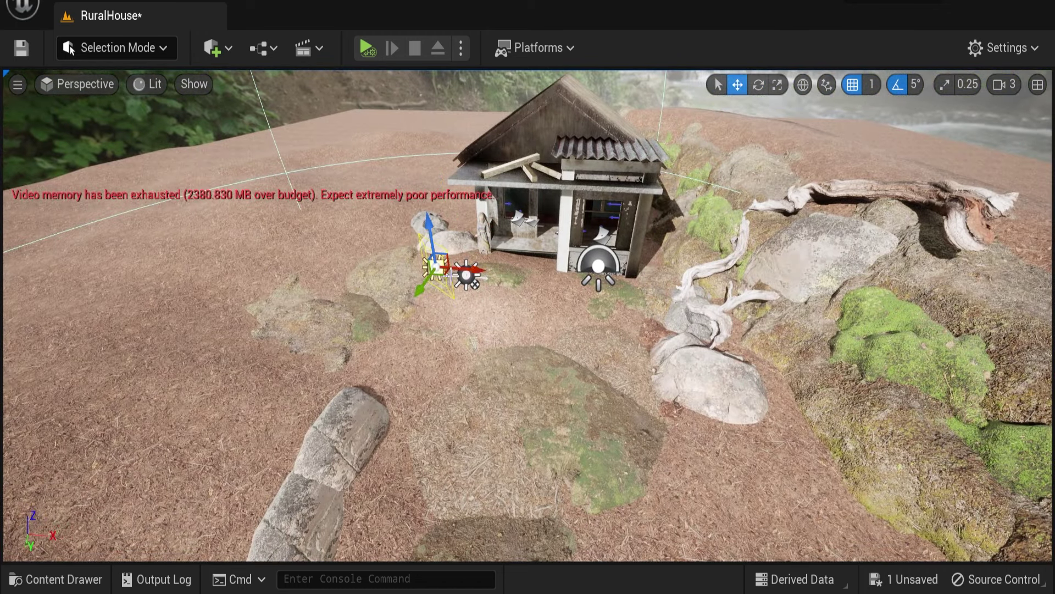
- Move the point light in front of the house, select the right-side light, and save
{"action": "left_click_drag", "start_coordinate": [450, 274], "coordinate": [501, 245]}
{"action": "key", "text": "w"}
{"action": "key", "text": "f"}
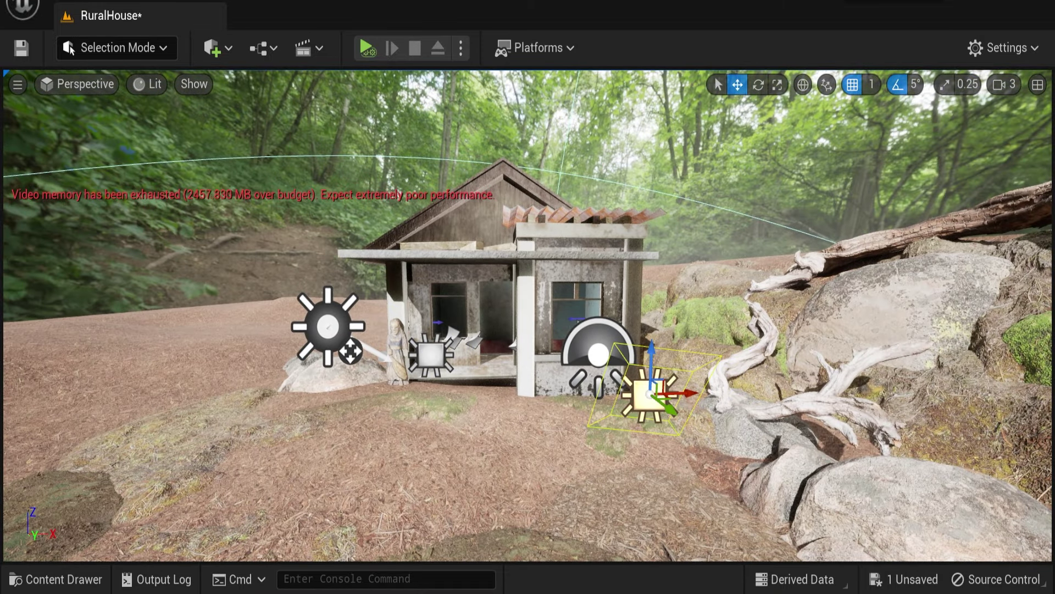
{"action": "left_click", "coordinate": [430, 352]}
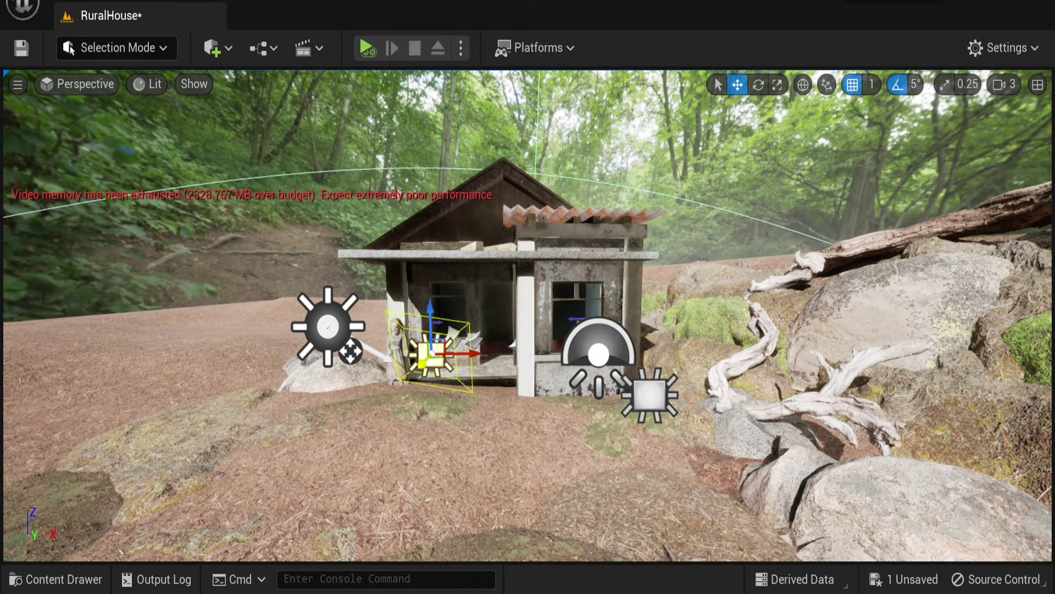
{"action": "left_click", "coordinate": [654, 411]}
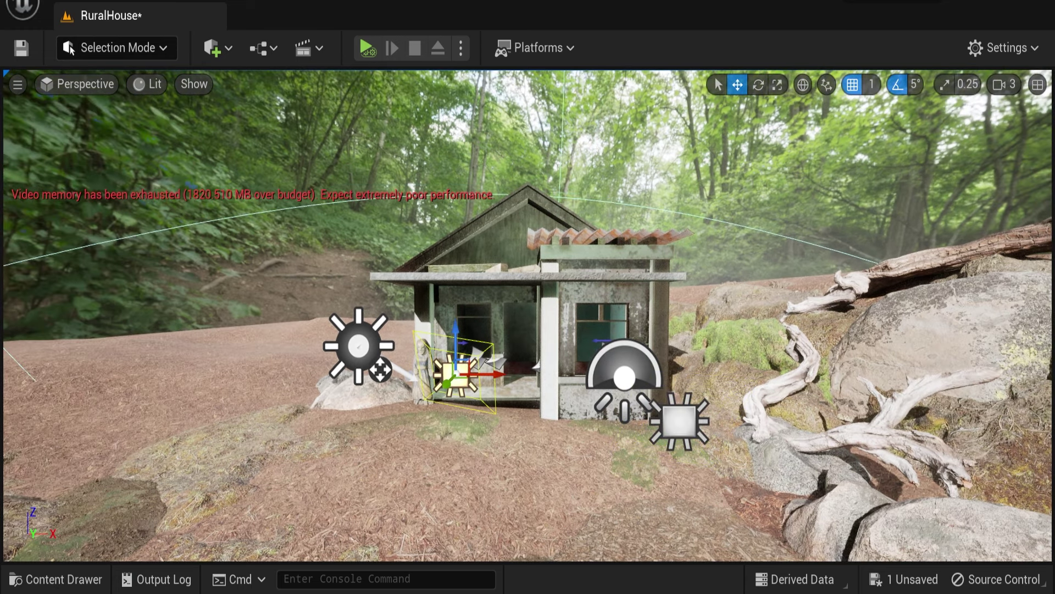
{"action": "key", "text": "ctrl+s"}
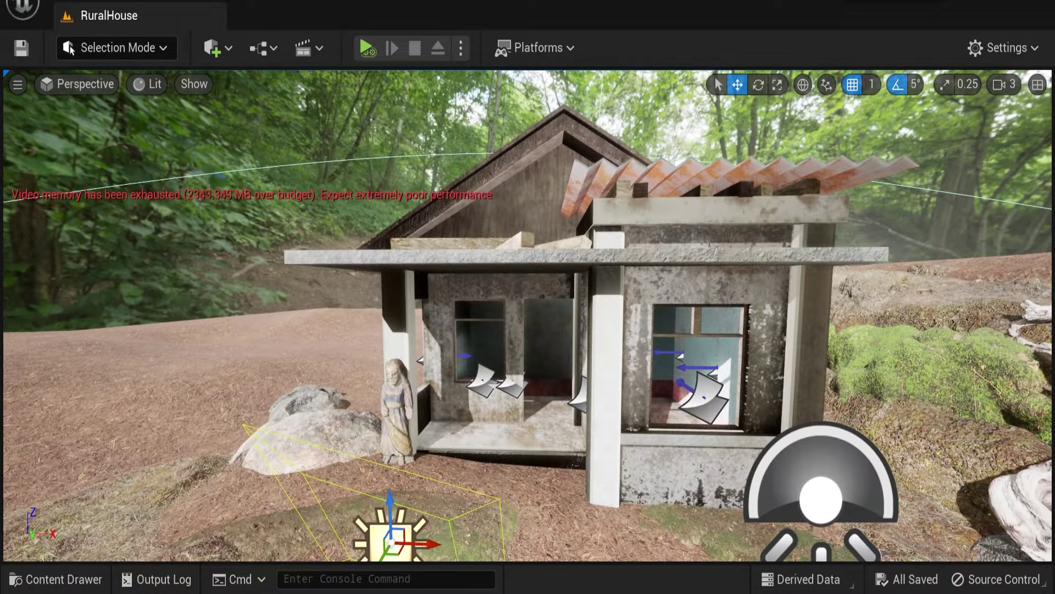
{"action": "key", "text": "alt+3"}
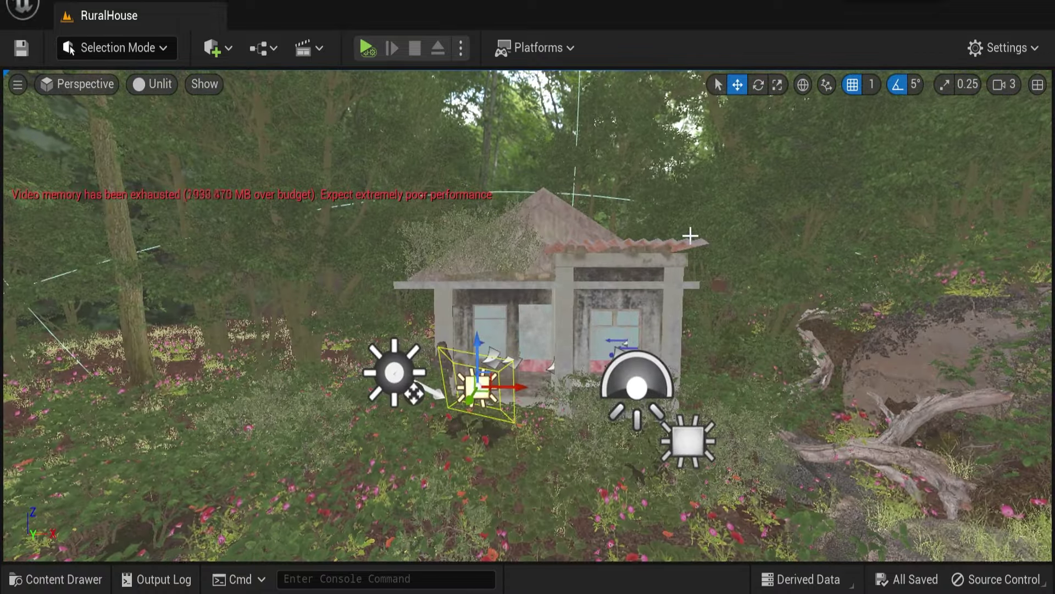
{"action": "key", "text": "alt+4"}
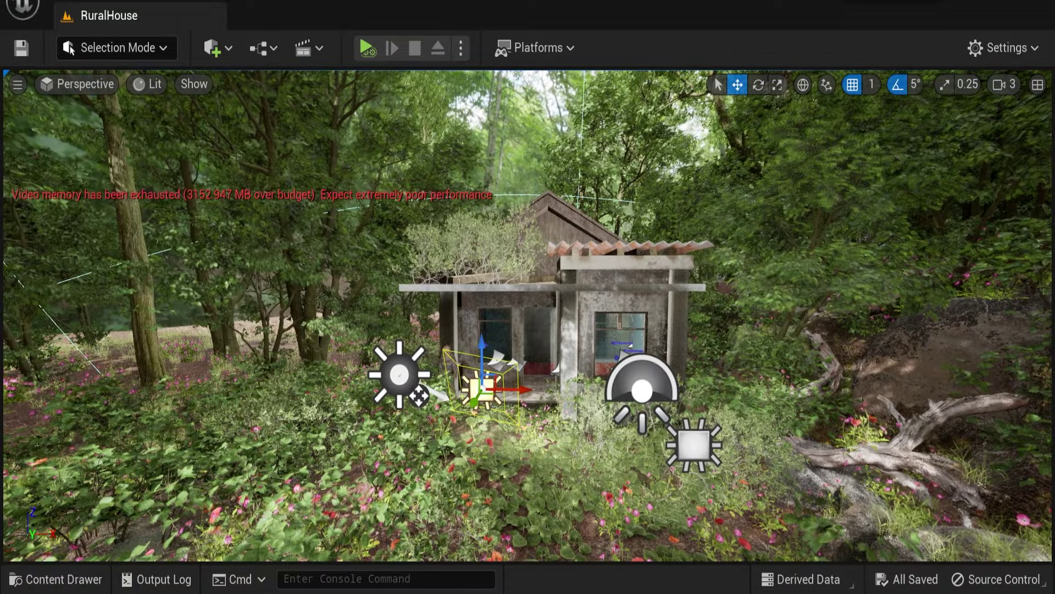
- Rotate the rect light about 20° around Z, checking it in Lit and Unlit views
{"action": "key", "text": "q"}
{"action": "left_click_drag", "start_coordinate": [478, 341], "coordinate": [588, 397]}
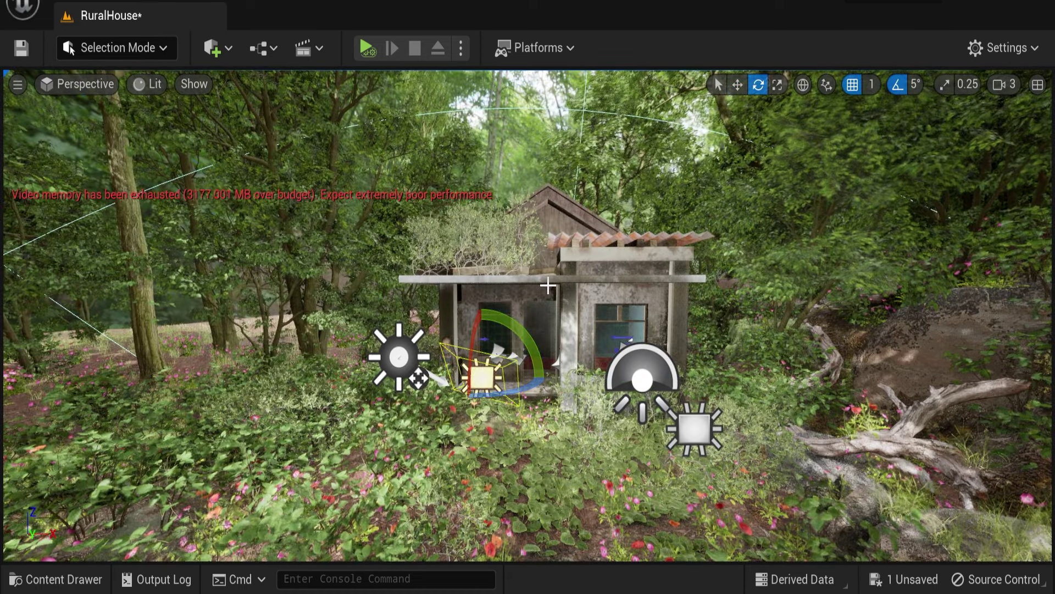
{"action": "key", "text": "alt+3"}
{"action": "right_click_drag", "start_coordinate": [580, 417], "coordinate": [579, 416]}
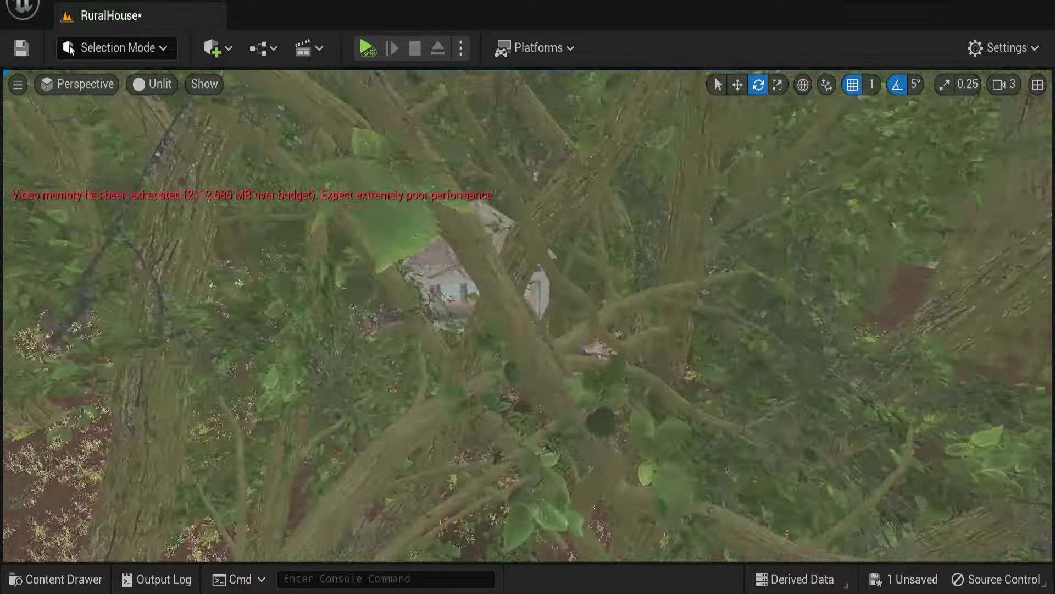
{"action": "right_click_drag", "start_coordinate": [390, 381], "coordinate": [390, 381]}
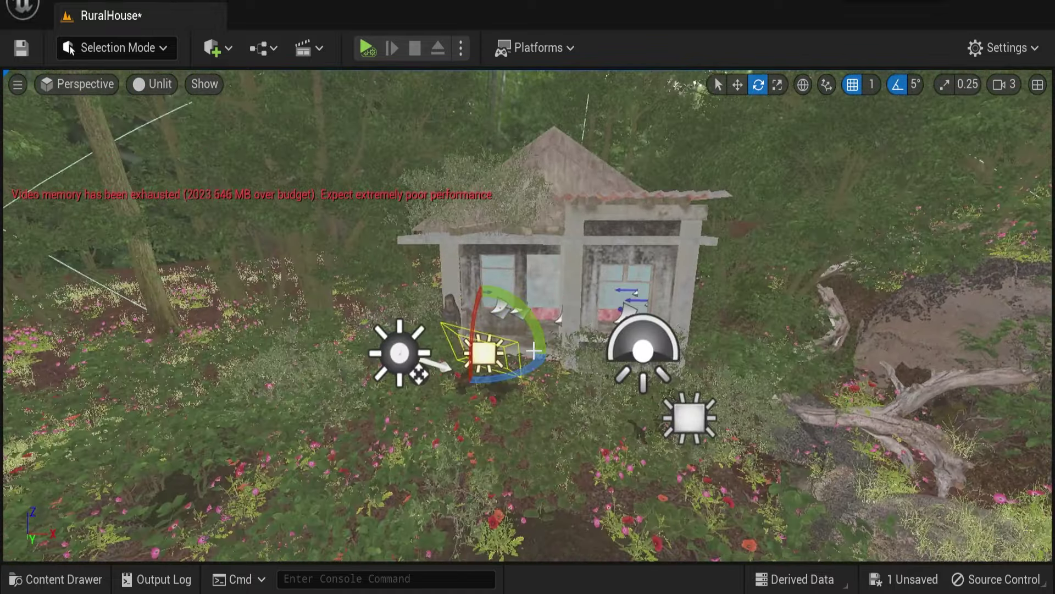
{"action": "key", "text": "alt+4"}
{"action": "mouse_move", "coordinate": [389, 381]}
{"action": "left_mouse_down"}
{"action": "mouse_move", "coordinate": [448, 378]}
{"action": "mouse_move", "coordinate": [443, 369]}
{"action": "mouse_move", "coordinate": [435, 377]}
{"action": "left_mouse_up"}
{"action": "key", "text": "alt+3"}
{"action": "left_click_drag", "start_coordinate": [374, 336], "coordinate": [561, 373]}
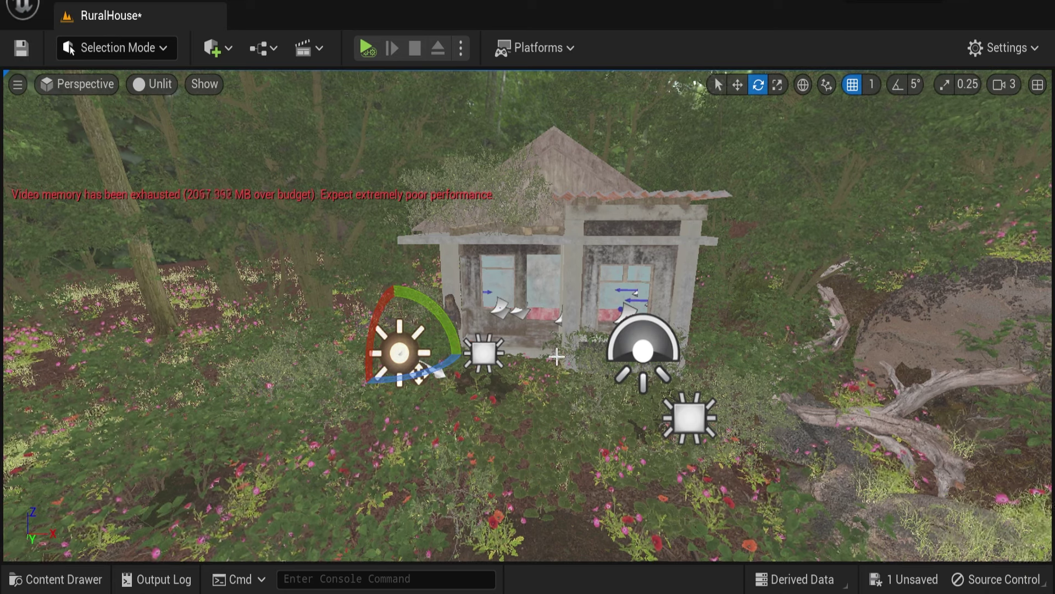
{"action": "key", "text": "alt+4"}
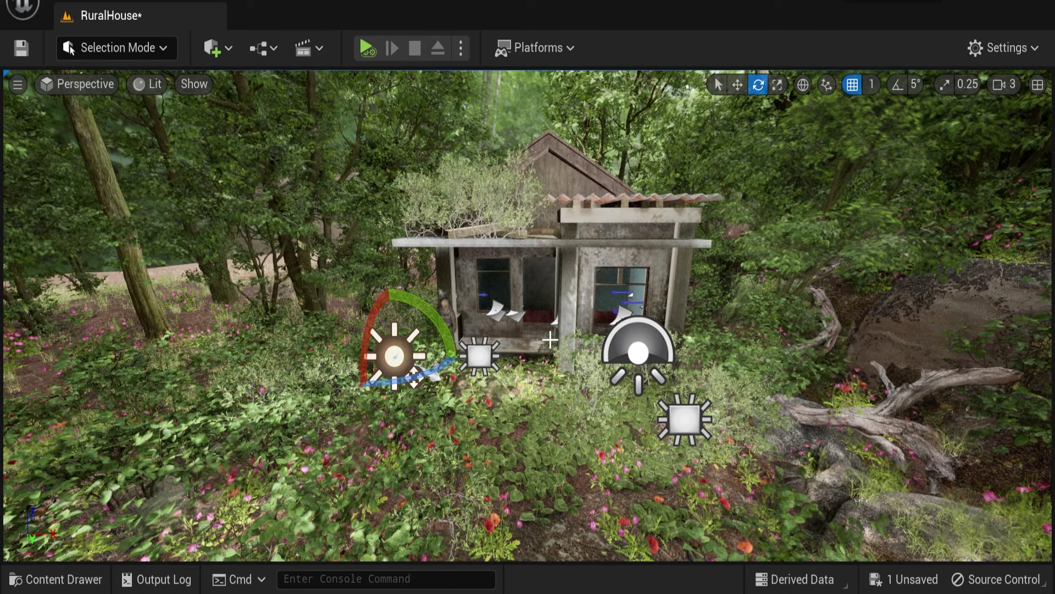
{"action": "key", "text": "alt+3"}
{"action": "key", "text": "w"}
{"action": "right_click_drag", "start_coordinate": [550, 340], "coordinate": [550, 352]}
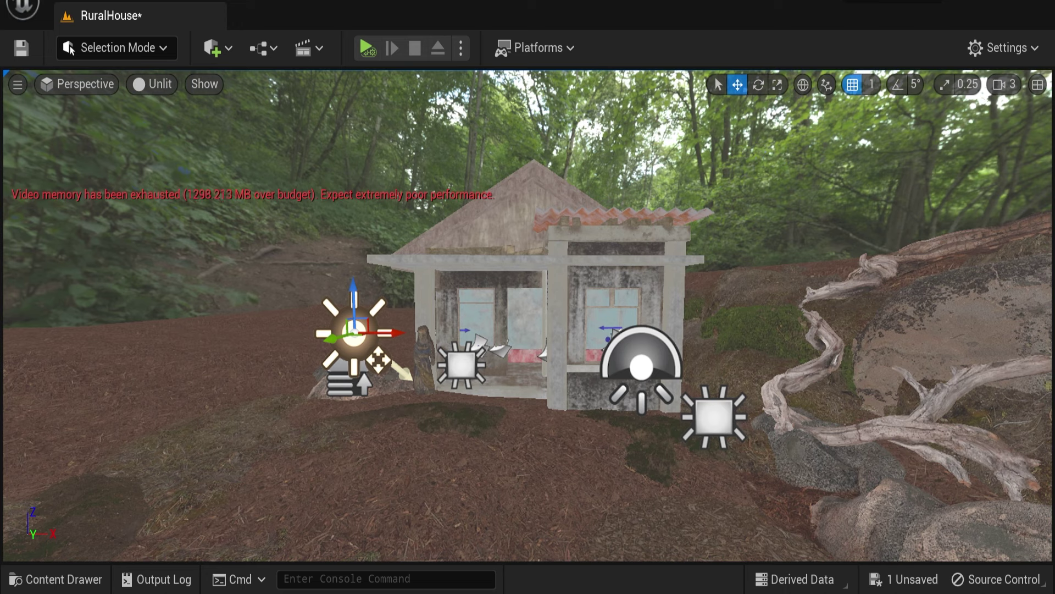
- Set the viewport to Lit, undo the volumetric scattering intensity change, and save
{"action": "left_click", "coordinate": [152, 83]}
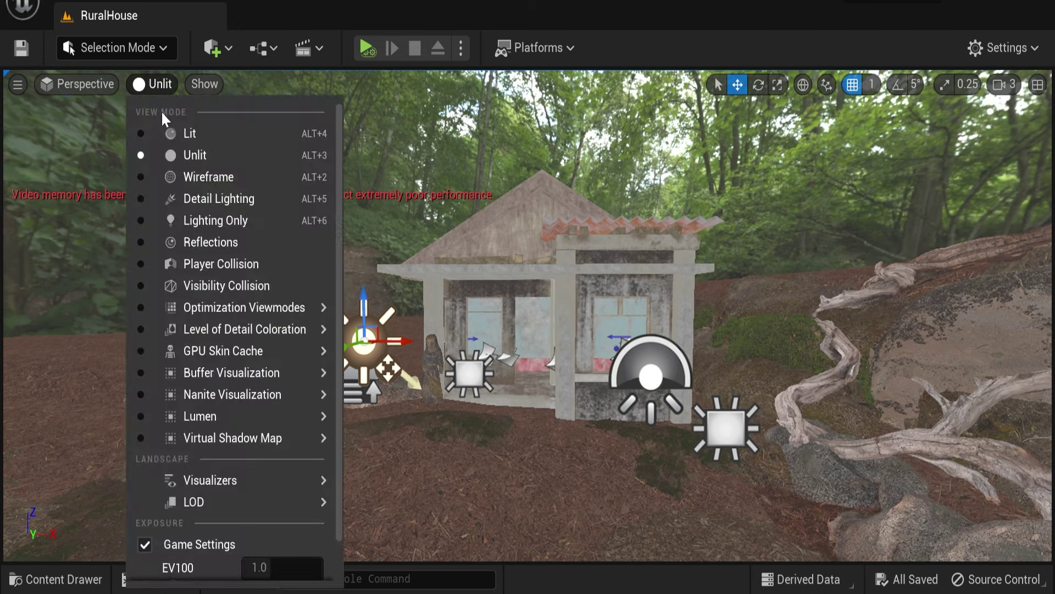
{"action": "left_click", "coordinate": [186, 132]}
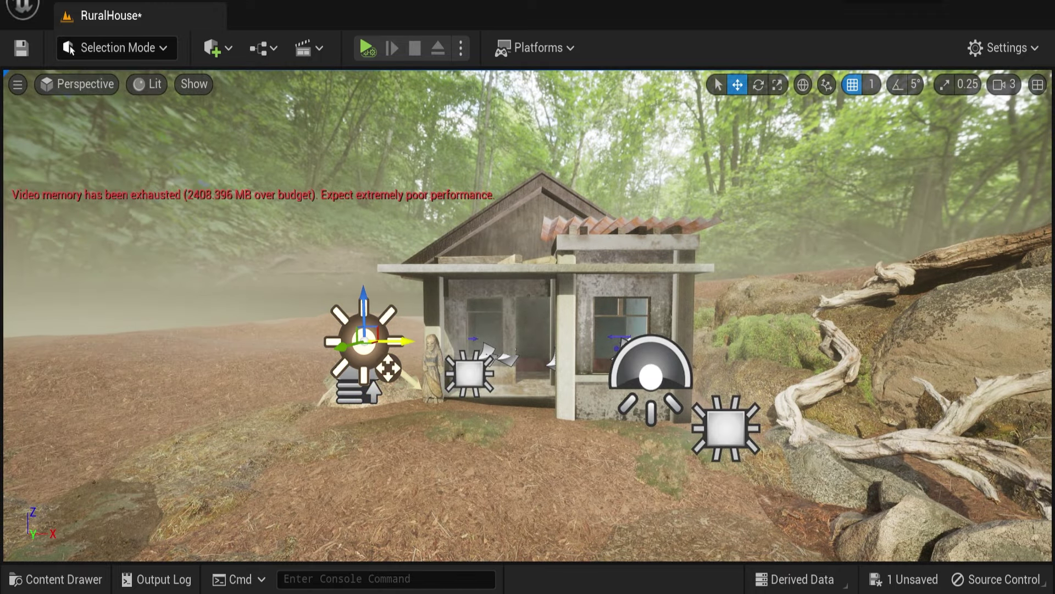
{"action": "right_click_drag", "start_coordinate": [427, 443], "coordinate": [427, 443]}
{"action": "key", "text": "alt+3"}
{"action": "key", "text": "e"}
{"action": "key", "text": "alt+4"}
{"action": "key", "text": "w"}
{"action": "key", "text": "ctrl+z"}
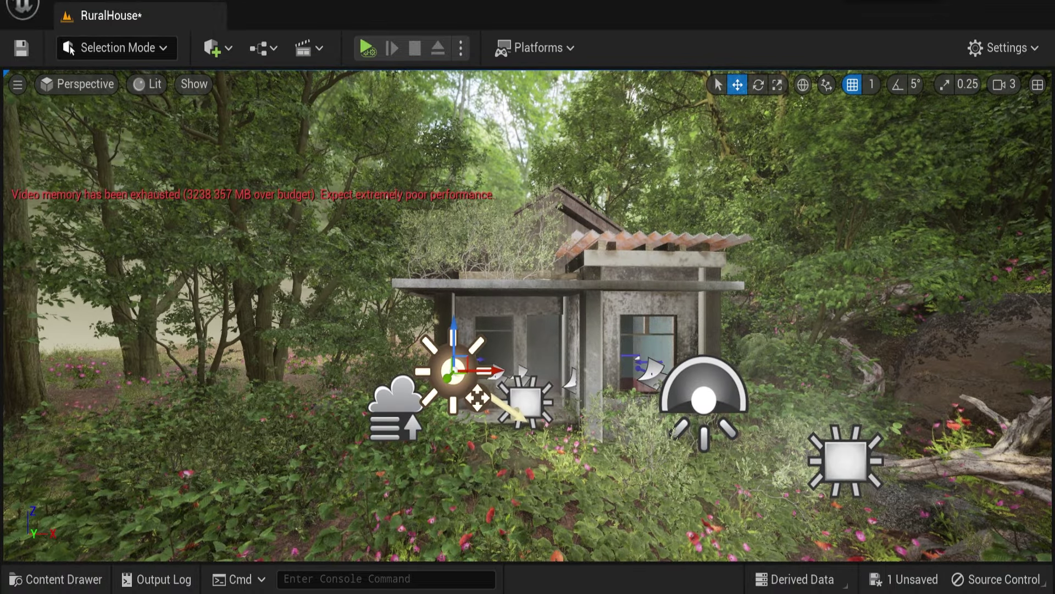
{"action": "key", "text": "alt+3"}
{"action": "left_click", "coordinate": [846, 460]}
{"action": "left_click", "coordinate": [525, 399]}
{"action": "key", "text": "ctrl+s"}
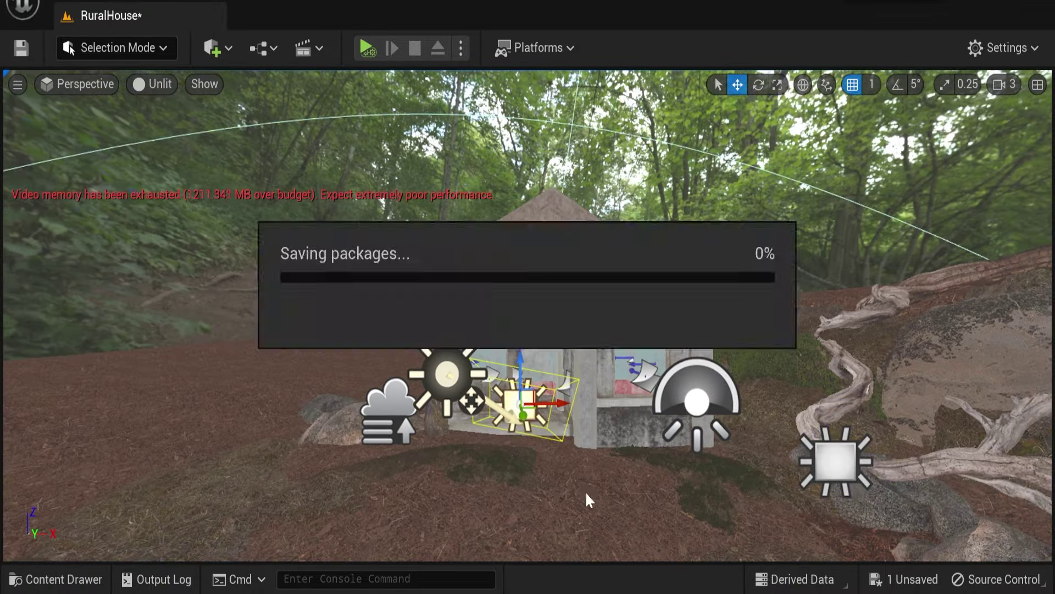
- Fly around the house, toggling Lit and Unlit shading to review the lighting
{"action": "right_click_drag", "start_coordinate": [537, 467], "coordinate": [553, 448]}
{"action": "key", "text": "alt+4"}
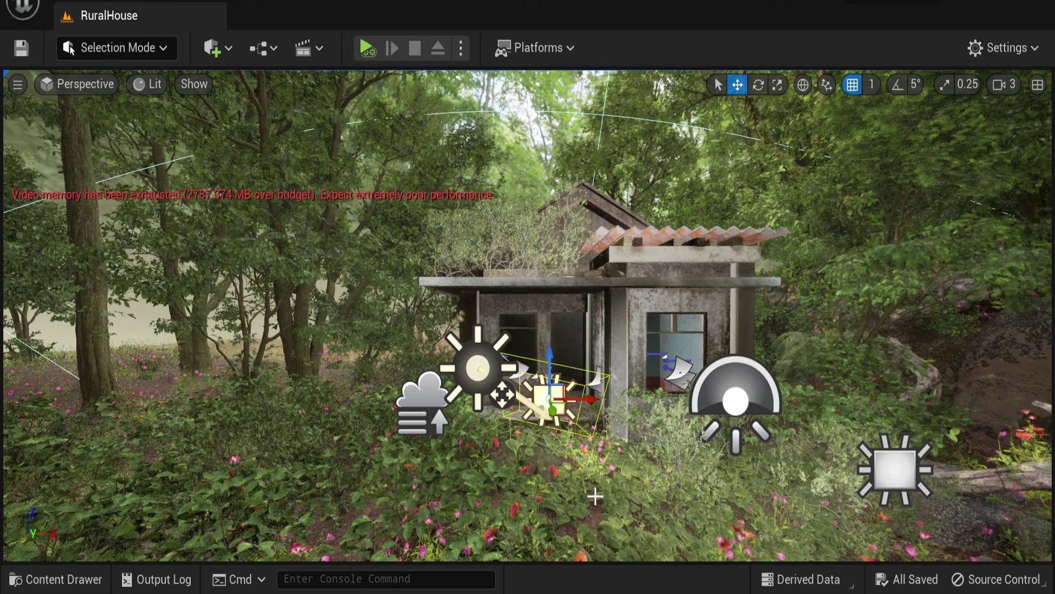
{"action": "right_click_drag", "start_coordinate": [593, 497], "coordinate": [584, 455]}
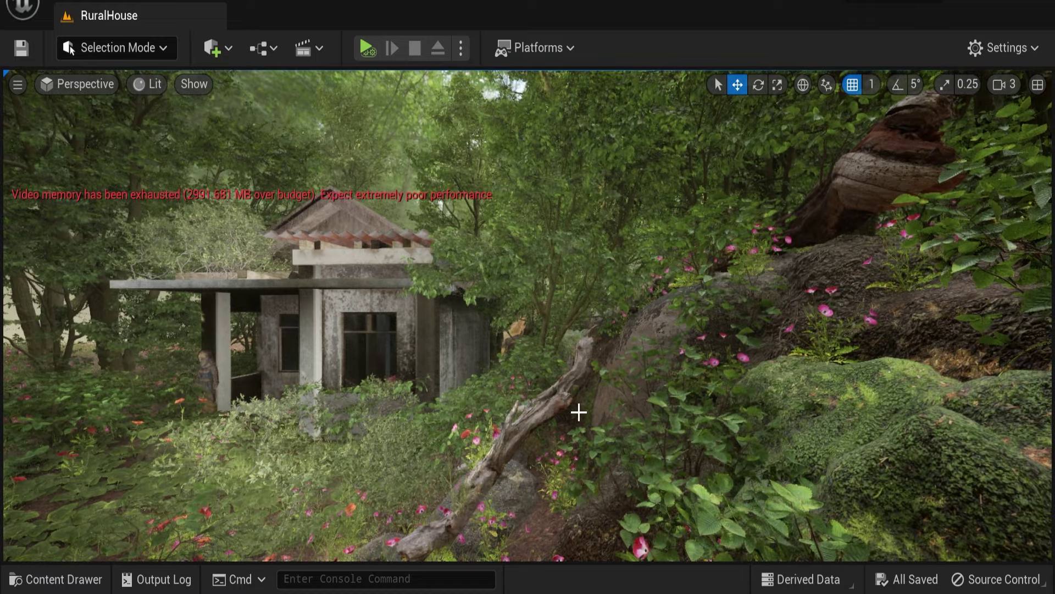
{"action": "right_click", "coordinate": [578, 411]}
{"action": "key", "text": "alt+3"}
{"action": "right_click_drag", "start_coordinate": [579, 411], "coordinate": [537, 411]}
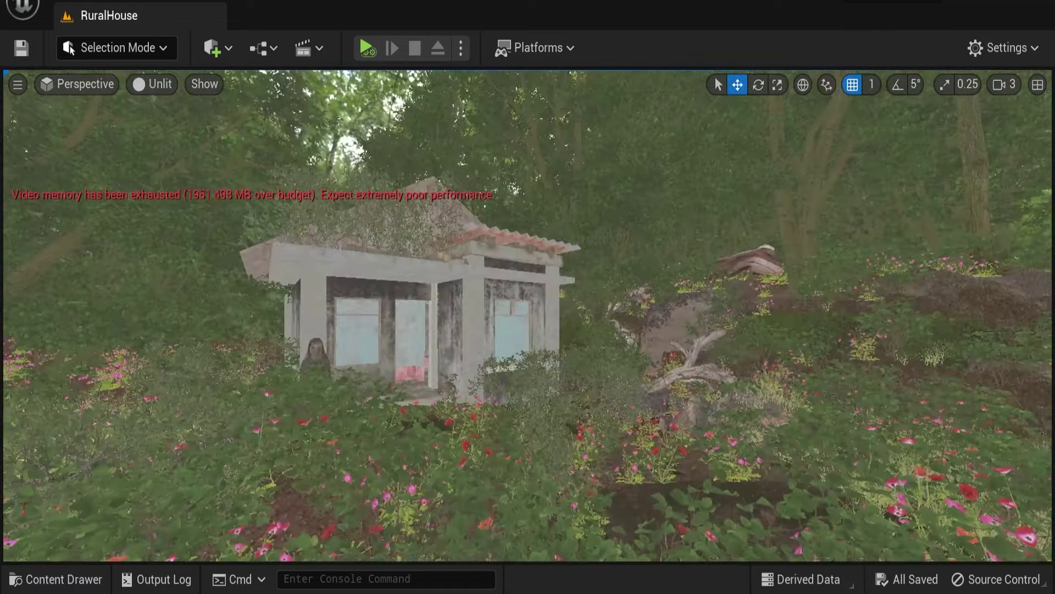
{"action": "key", "text": "alt+4"}
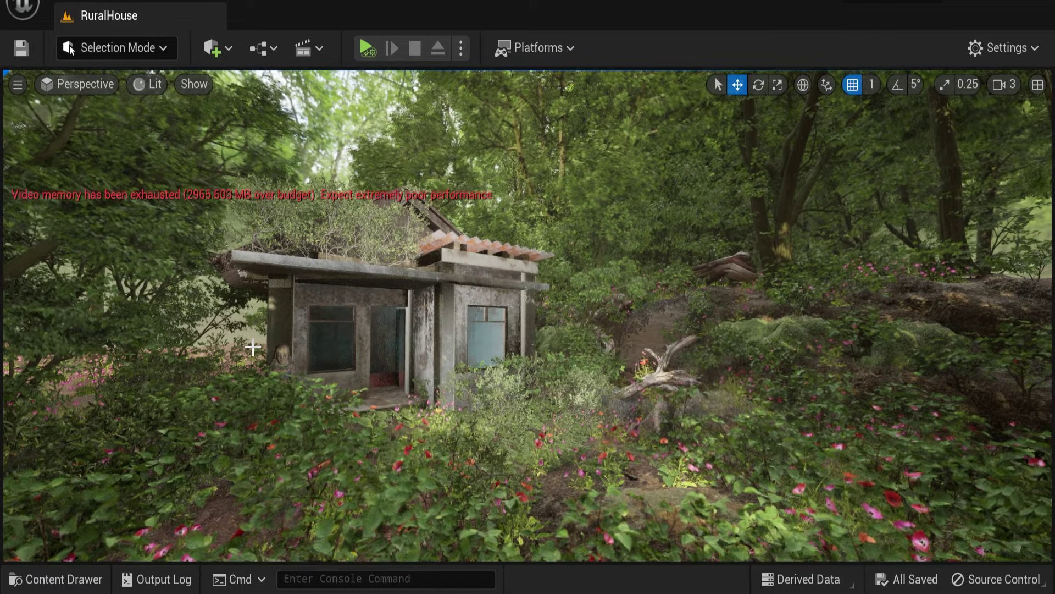
{"action": "key", "text": "alt+3"}
{"action": "right_click_drag", "start_coordinate": [253, 347], "coordinate": [286, 352]}
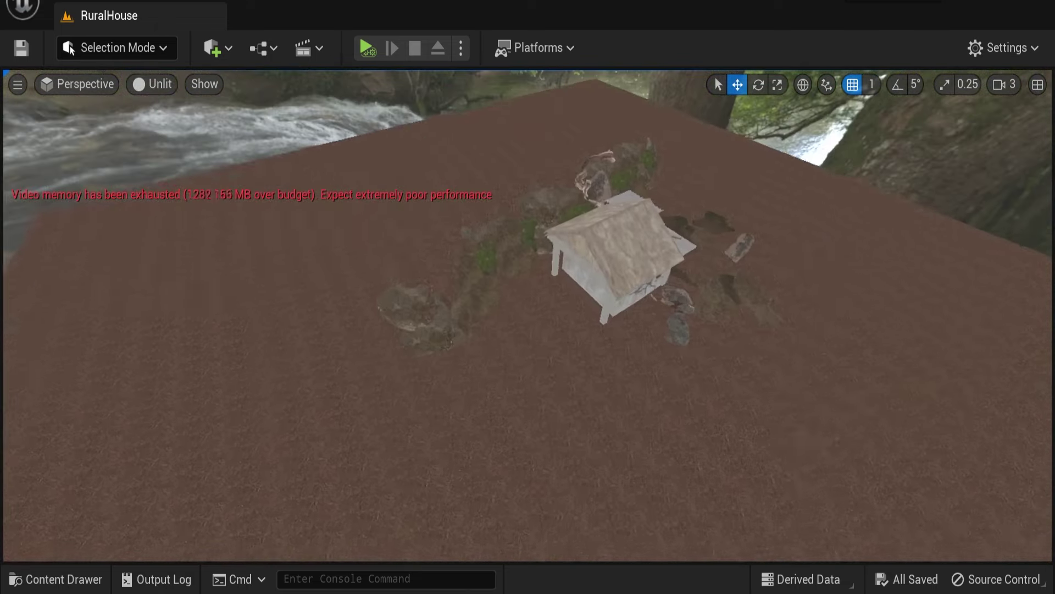
- In Foliage Mode, place a single tree near the house with the Single tool, then frame the house
{"action": "left_click", "coordinate": [118, 48]}
{"action": "left_click", "coordinate": [113, 114]}
{"action": "scroll", "coordinate": [99, 456], "scroll_direction": "up", "scroll_amount": 2}
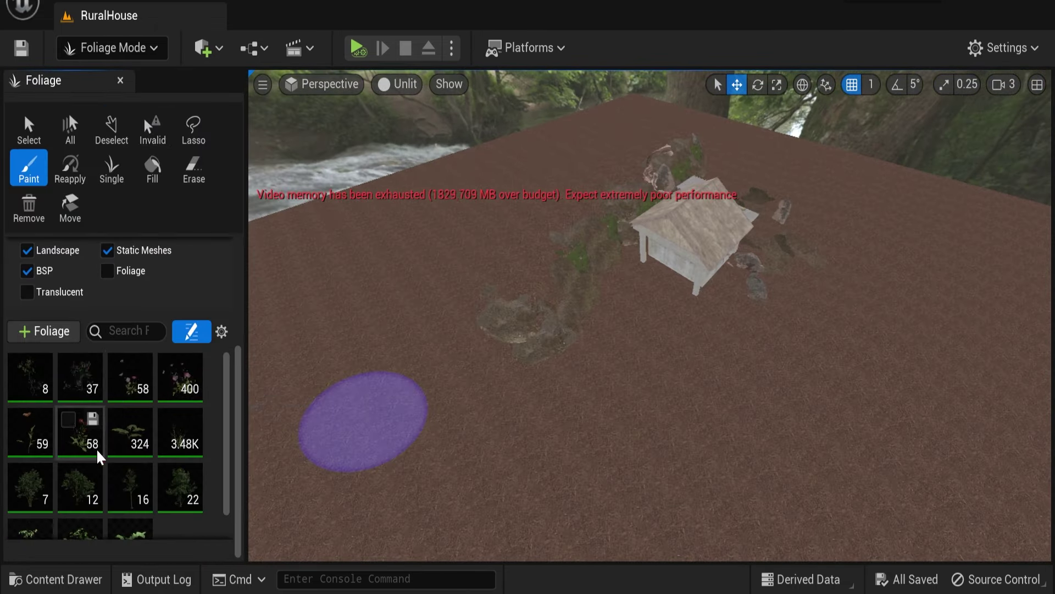
{"action": "left_click", "coordinate": [112, 167]}
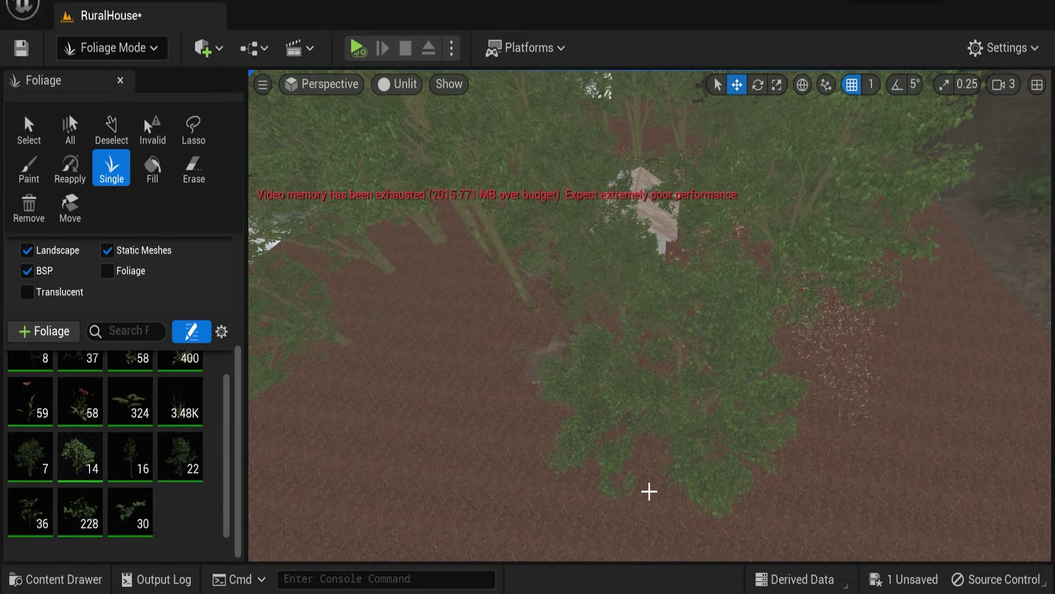
{"action": "left_click", "coordinate": [647, 489]}
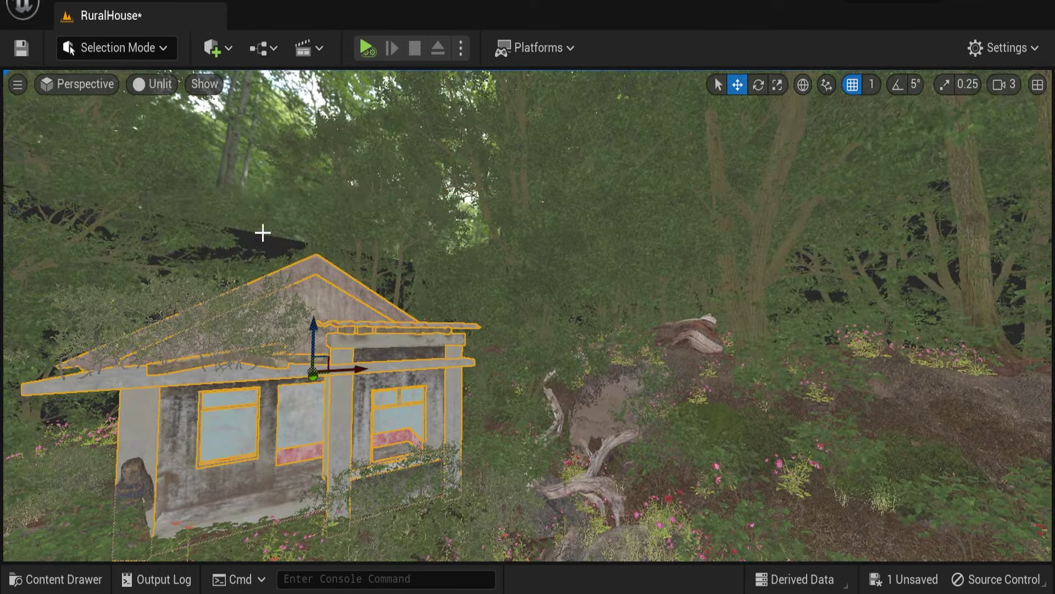
{"action": "key", "text": "f"}
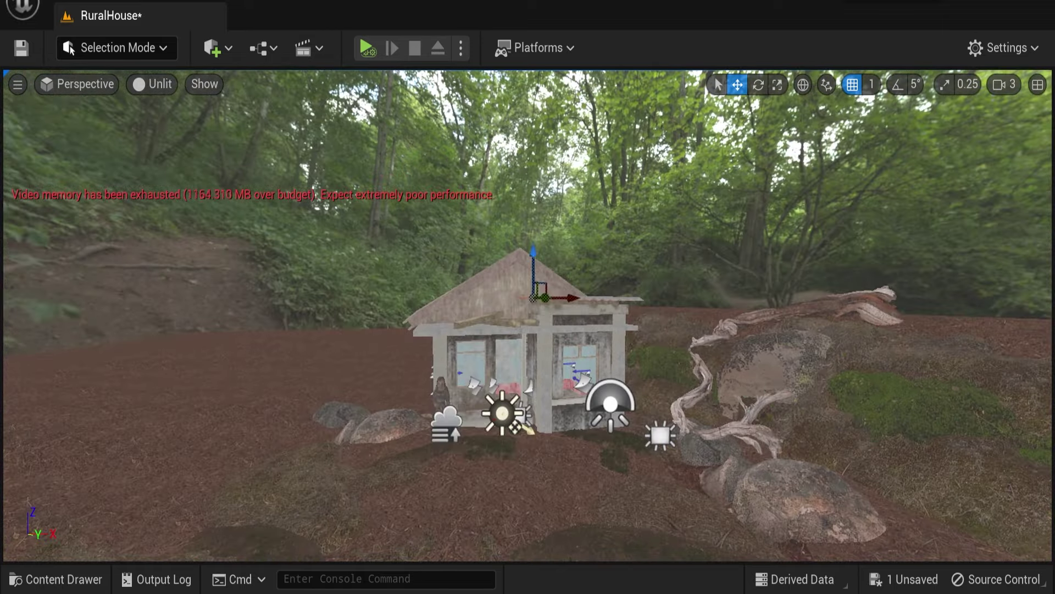
{"action": "scroll", "coordinate": [603, 486], "scroll_direction": "up", "scroll_amount": 5}
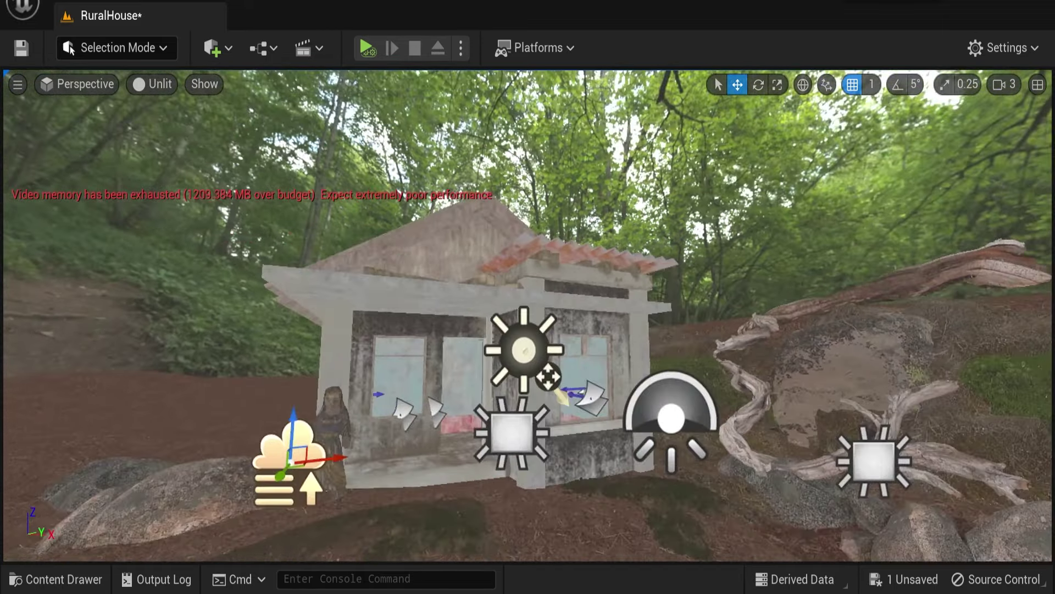